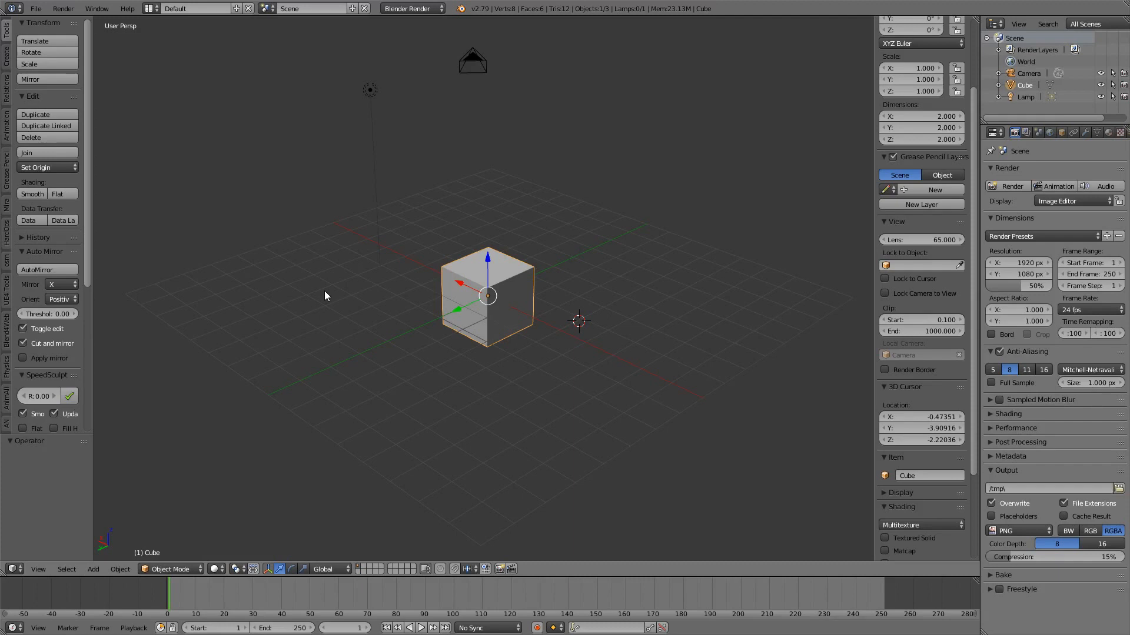
Step: Start a fresh scene by reloading the start-up file
key("w")
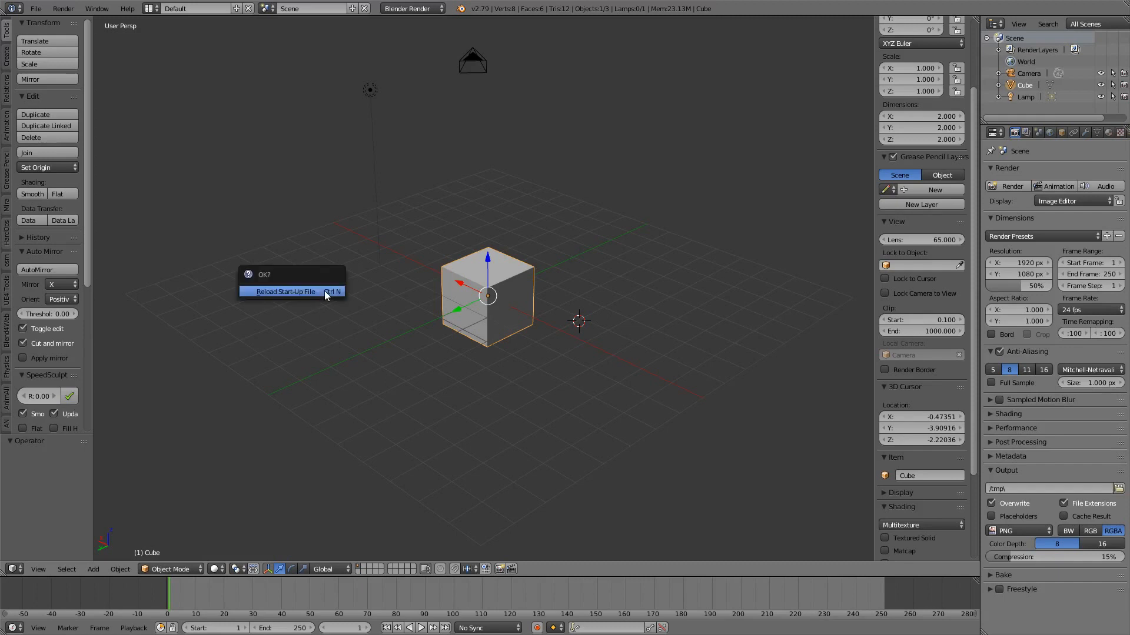
left_click(324, 291)
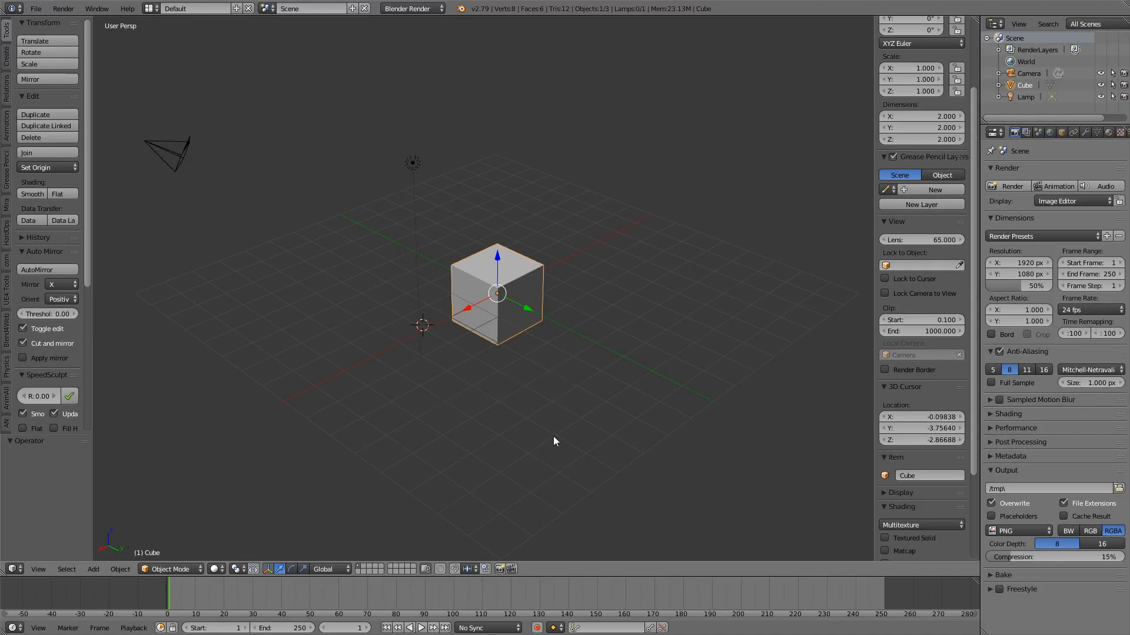
Step: Play, stop and scrub through the timeline to examine how animation playback works
key("alt+a")
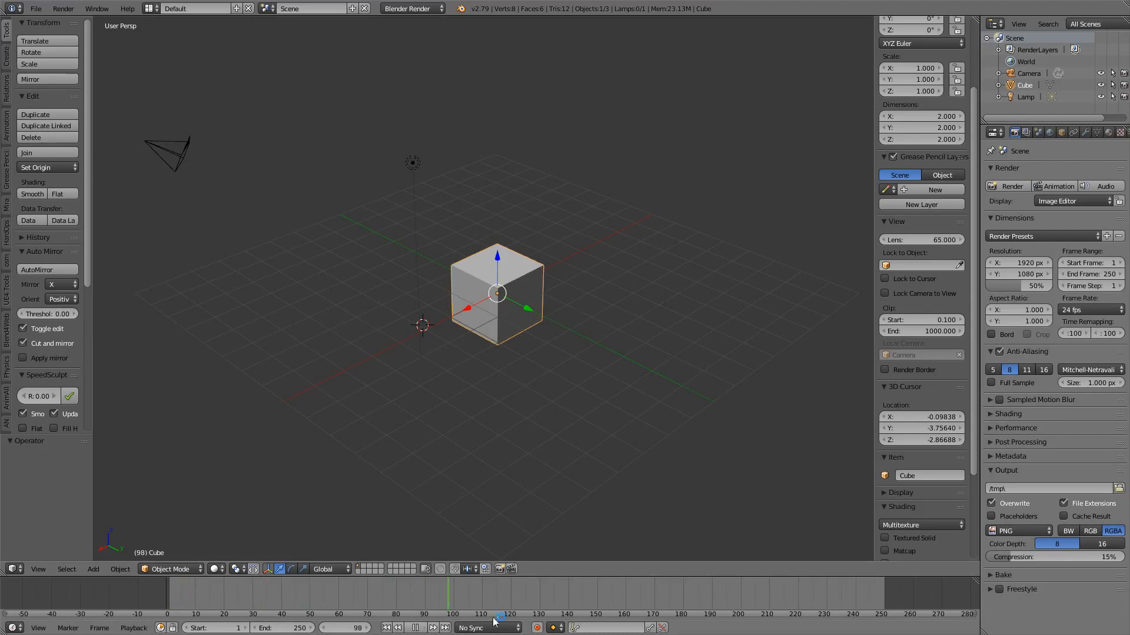
left_click_drag(694, 593, 225, 583)
left_click_drag(425, 599, 129, 594)
key("alt+a")
key("alt+a")
left_click_drag(164, 594, 290, 581)
key("alt+a")
left_click(421, 628)
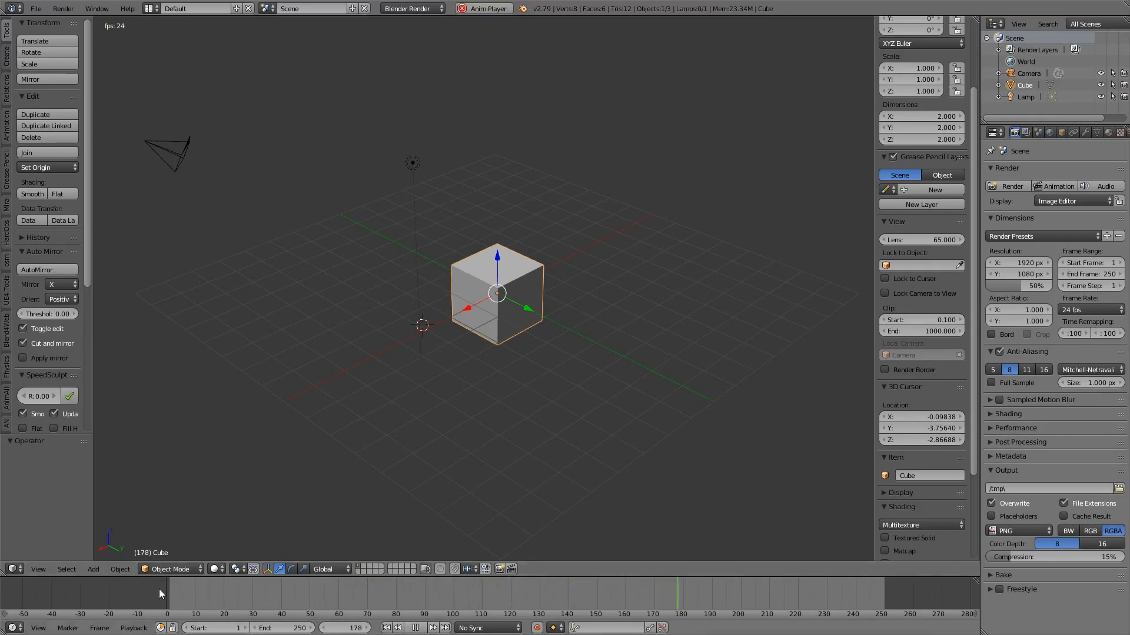
left_click(415, 628)
Step: Insert a LocRot keyframe on the cube at frame 0
left_click_drag(297, 601, 166, 593)
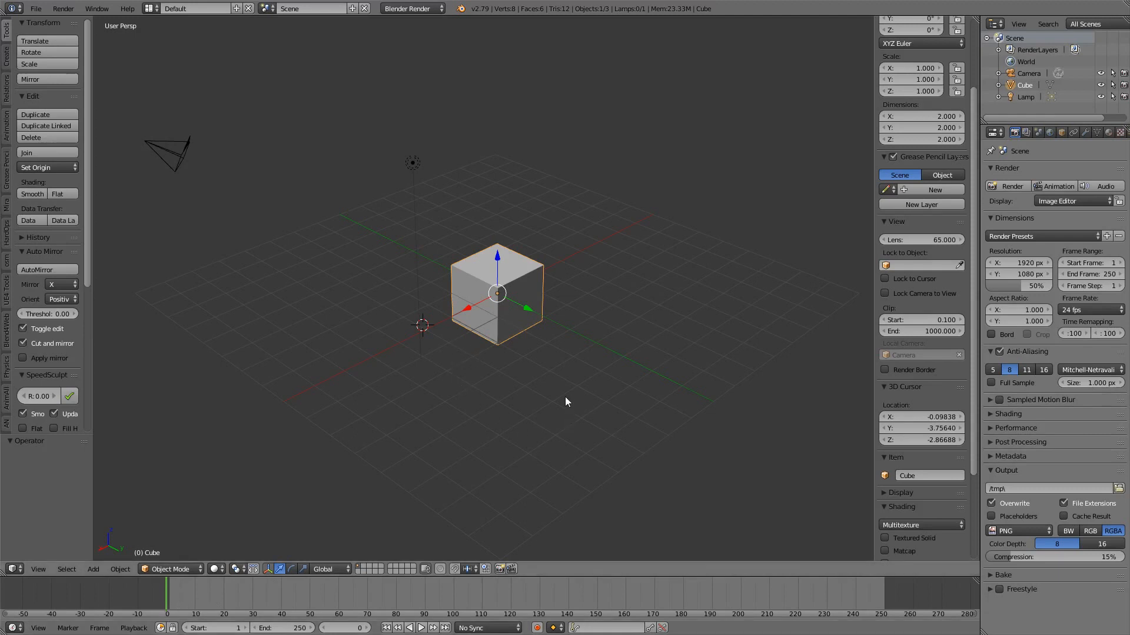
key("i")
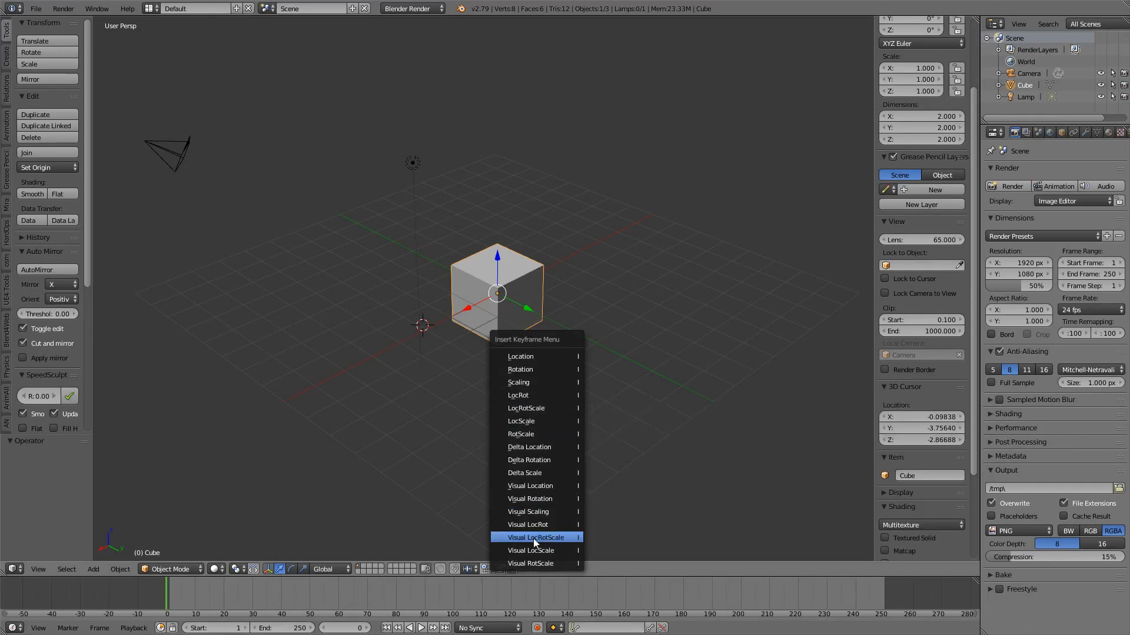
left_click(521, 396)
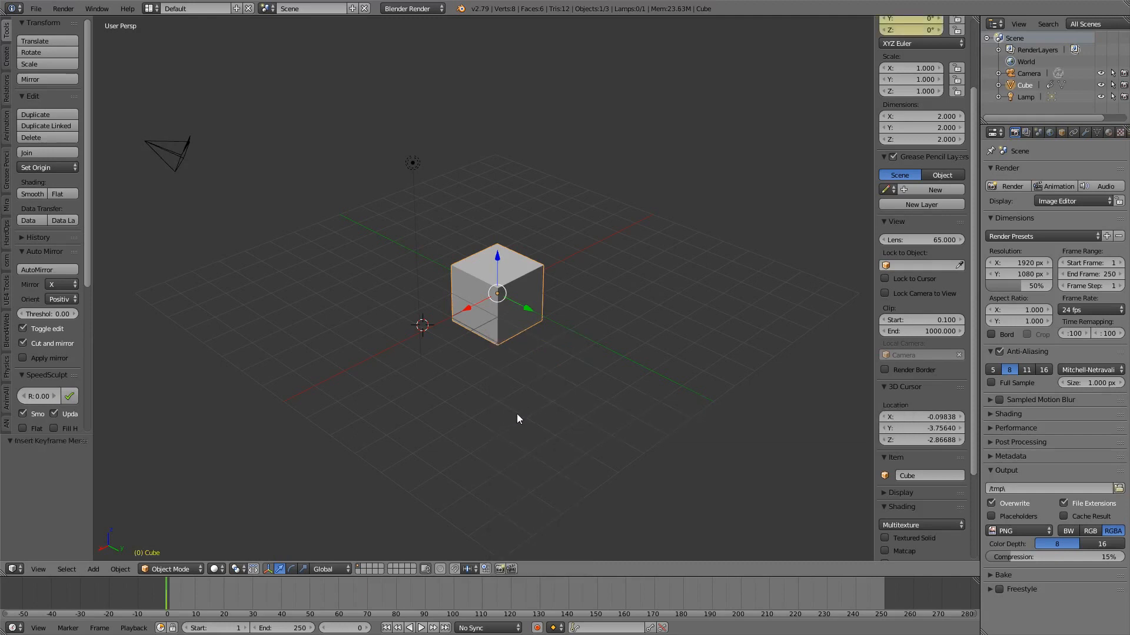
Step: Set the active keying set to LocRot for keyframing the cube
key("i")
left_click(600, 628)
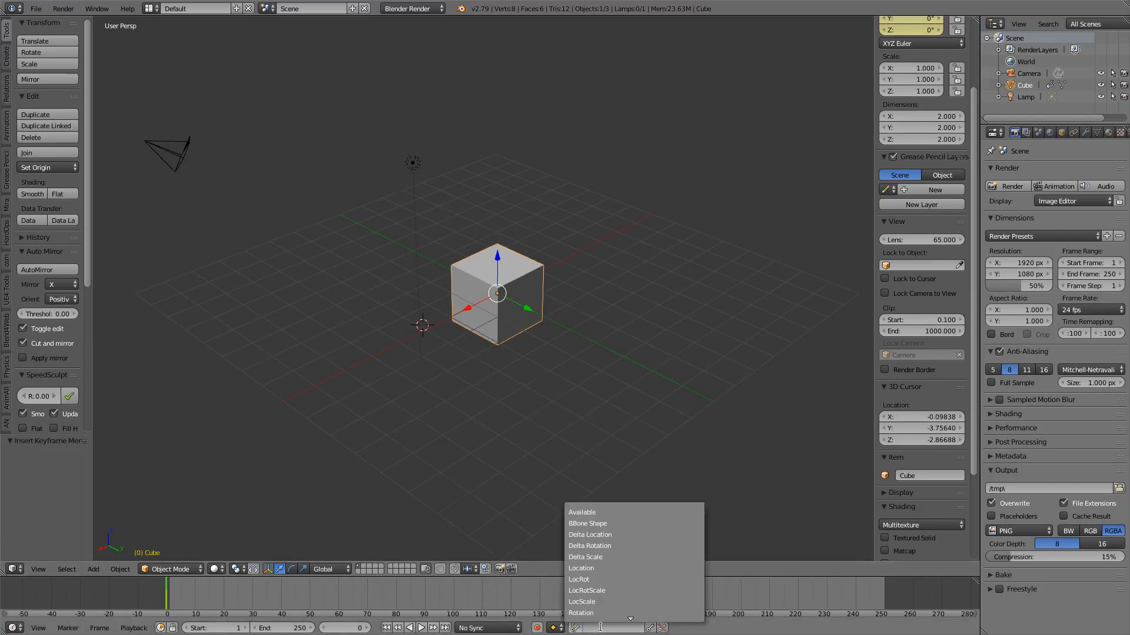
left_click(589, 581)
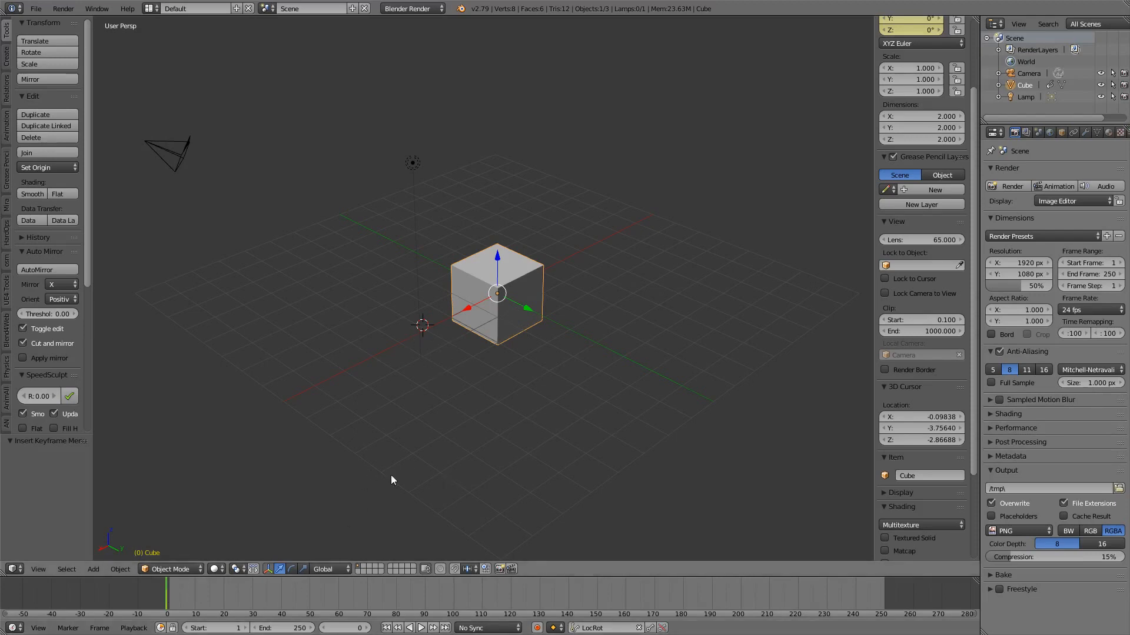
Step: At frame 40, move the cube about -7.36 units along the global X axis and insert a LocRot keyframe
key("alt+a")
key("alt+a")
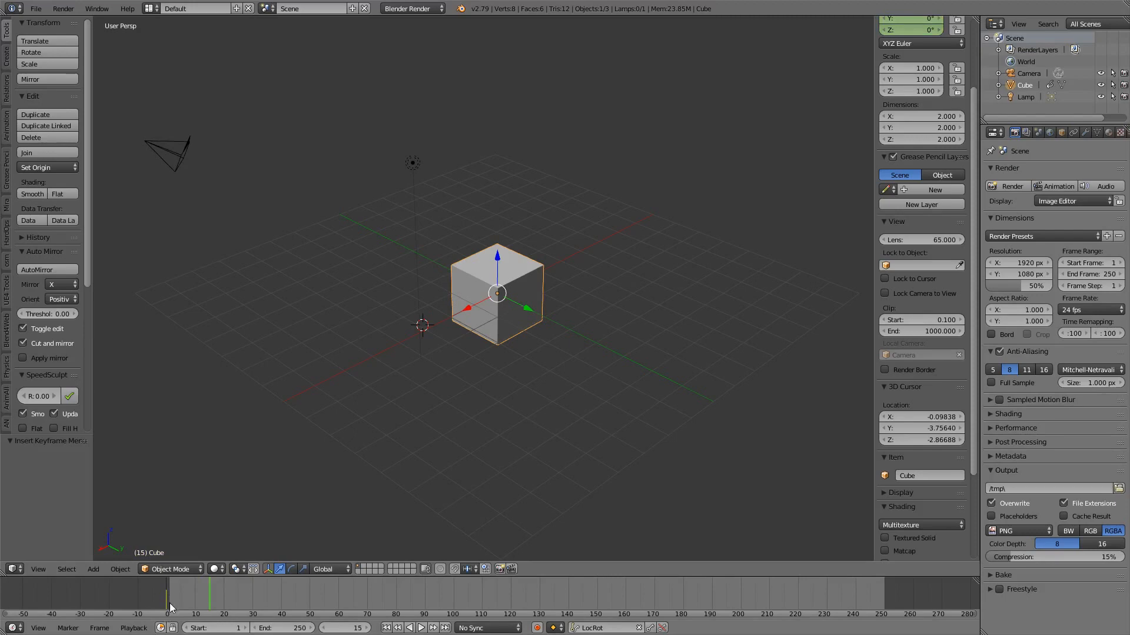
left_click_drag(213, 601, 283, 599)
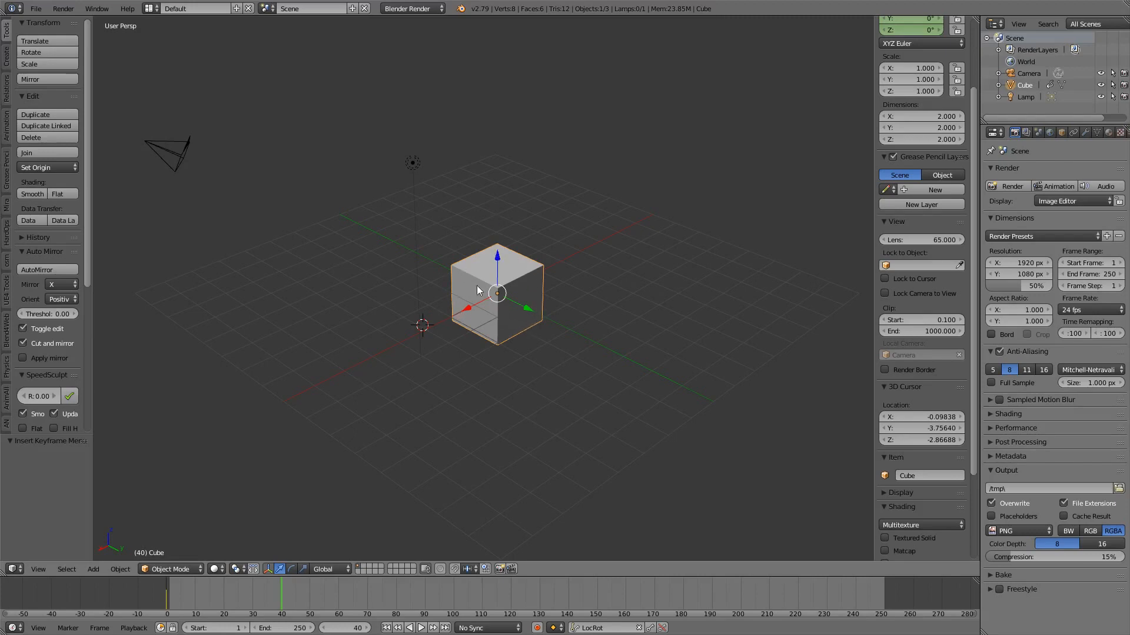
key("g")
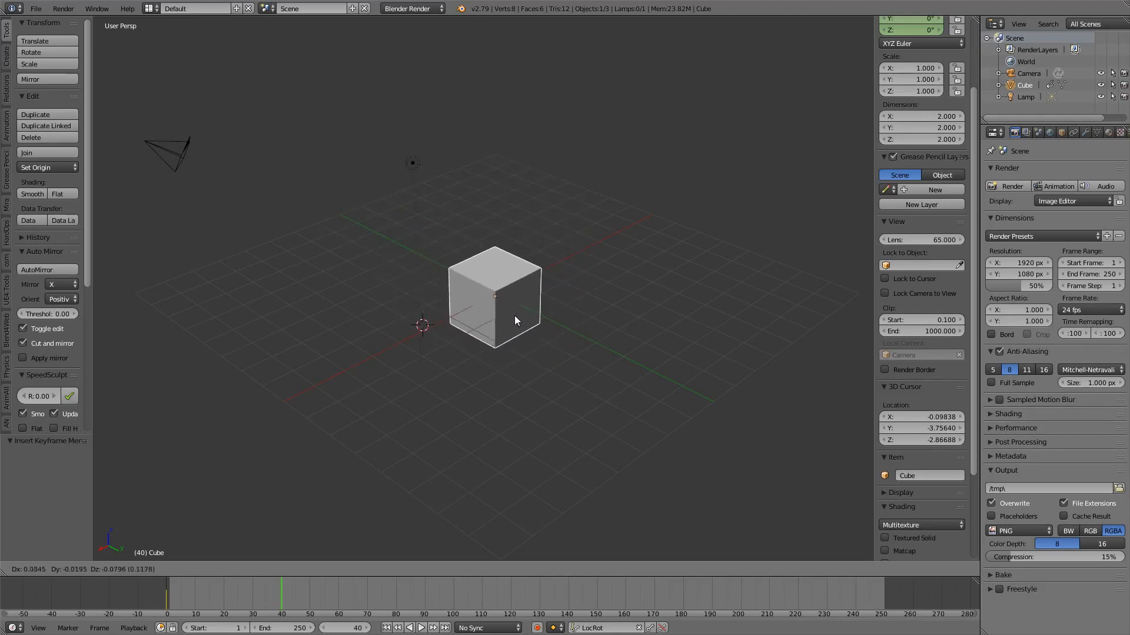
key("x")
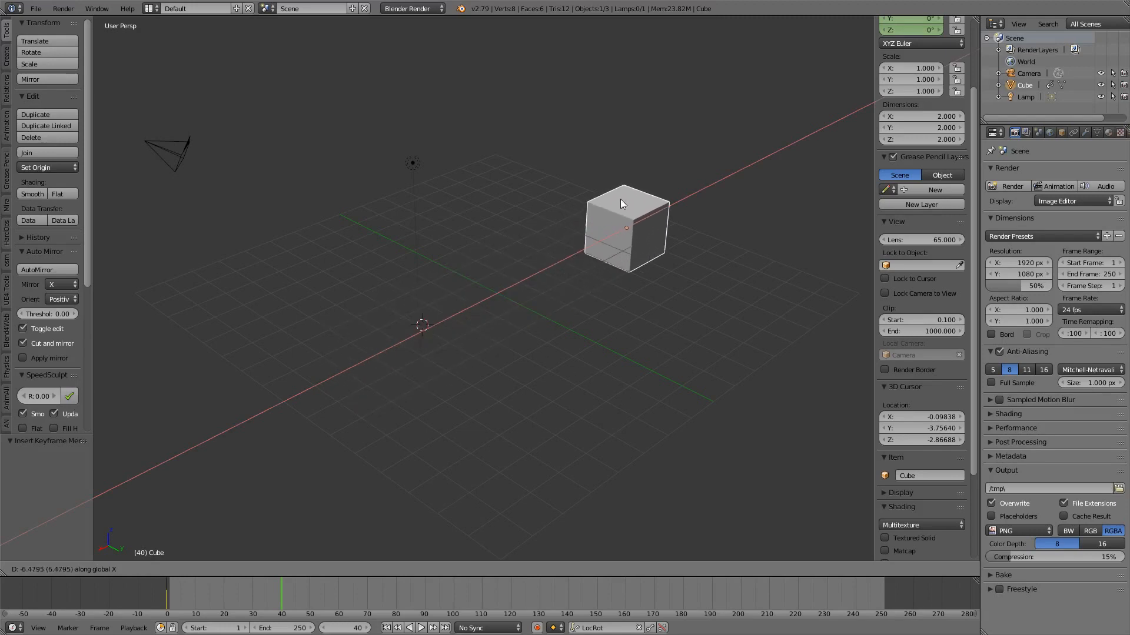
left_click(635, 192)
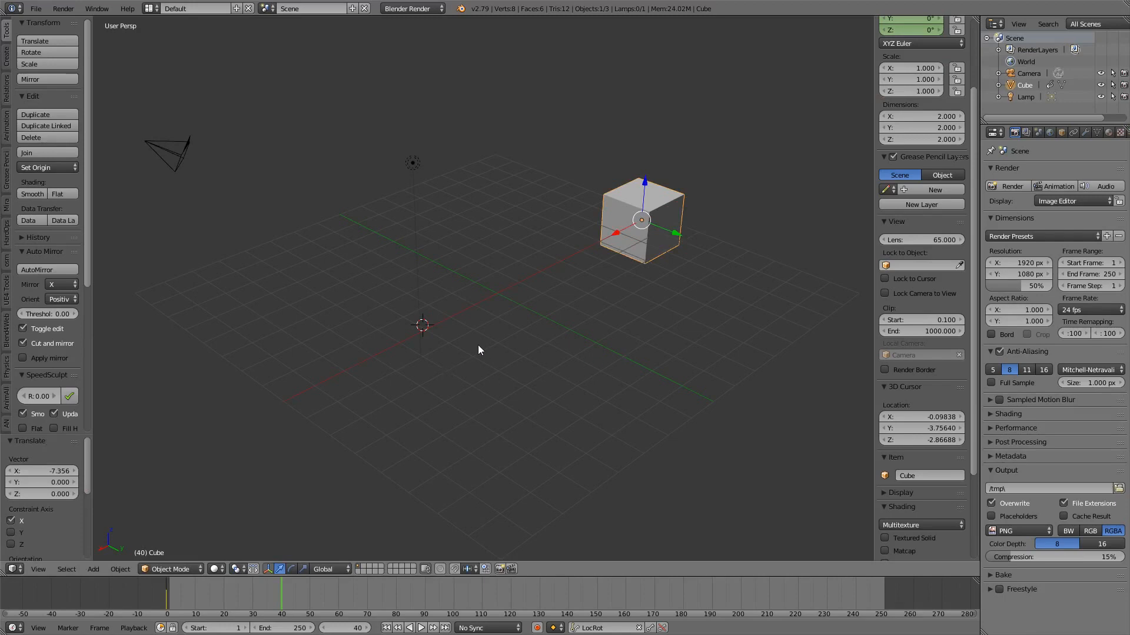
key("i")
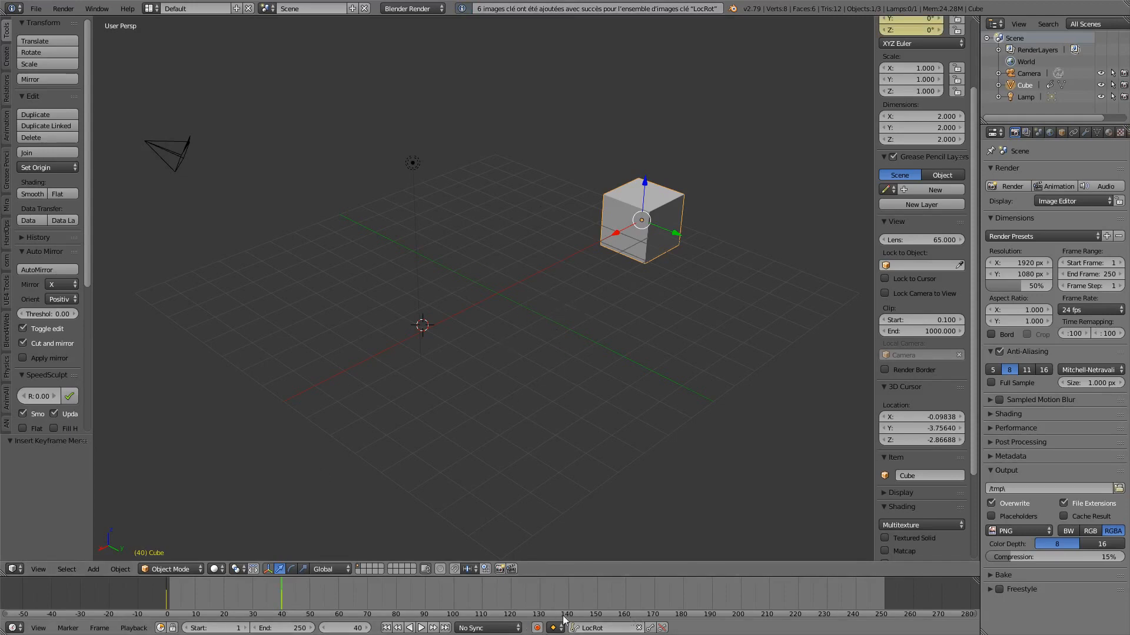
Step: Play and scrub the animation to review the cube's movement between frames 0 and 40
key("alt+a")
left_click_drag(280, 599, 186, 585)
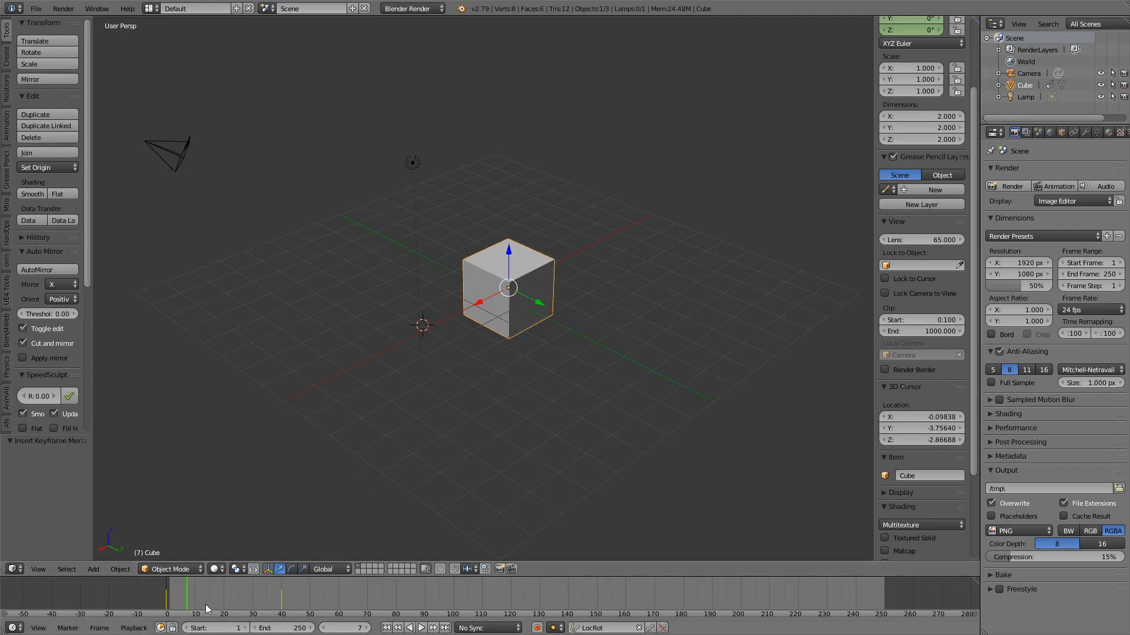
mouse_move(170, 592)
left_mouse_down()
mouse_move(285, 588)
mouse_move(170, 579)
left_mouse_up()
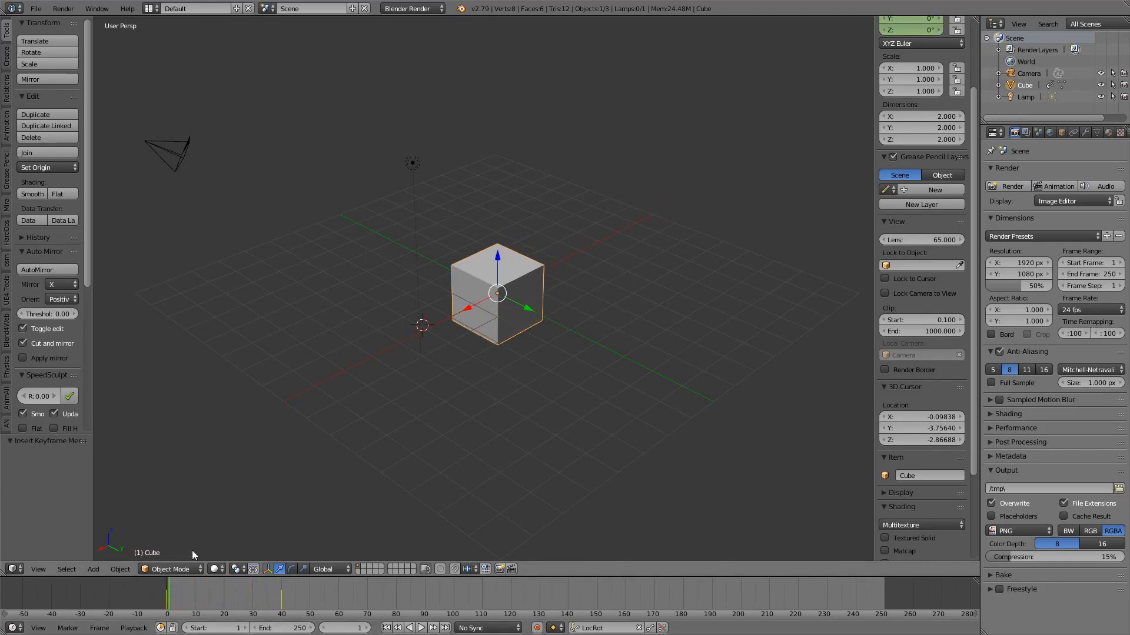
Step: Try rotating the cube about -114° around the global X axis at frame 20 without inserting a keyframe, and play the animation
left_click_drag(164, 599, 223, 594)
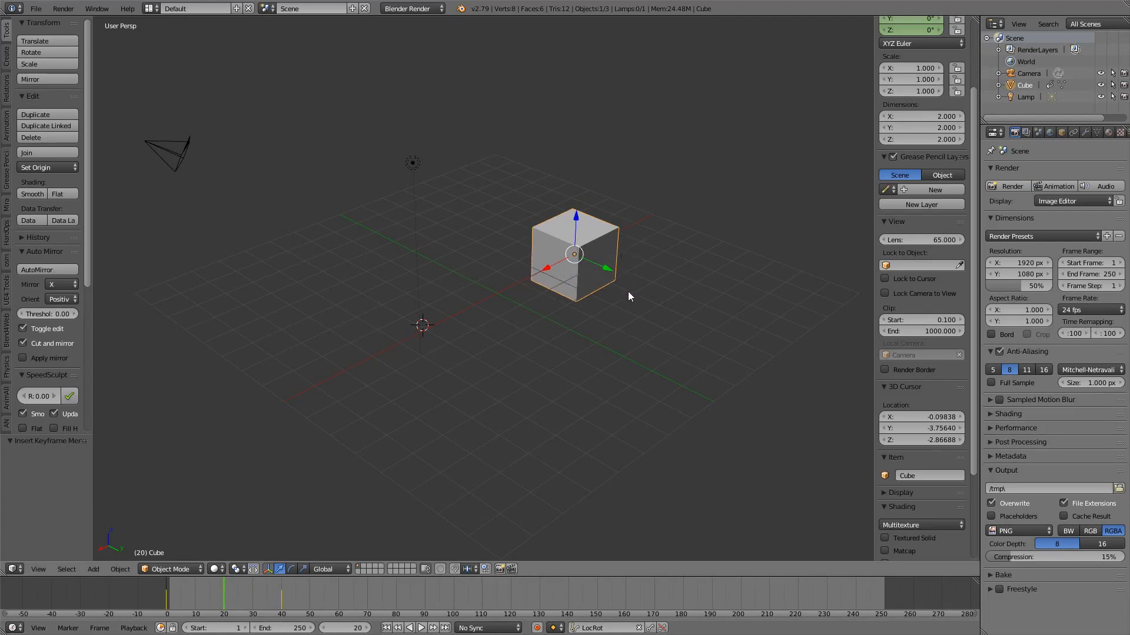
key("r")
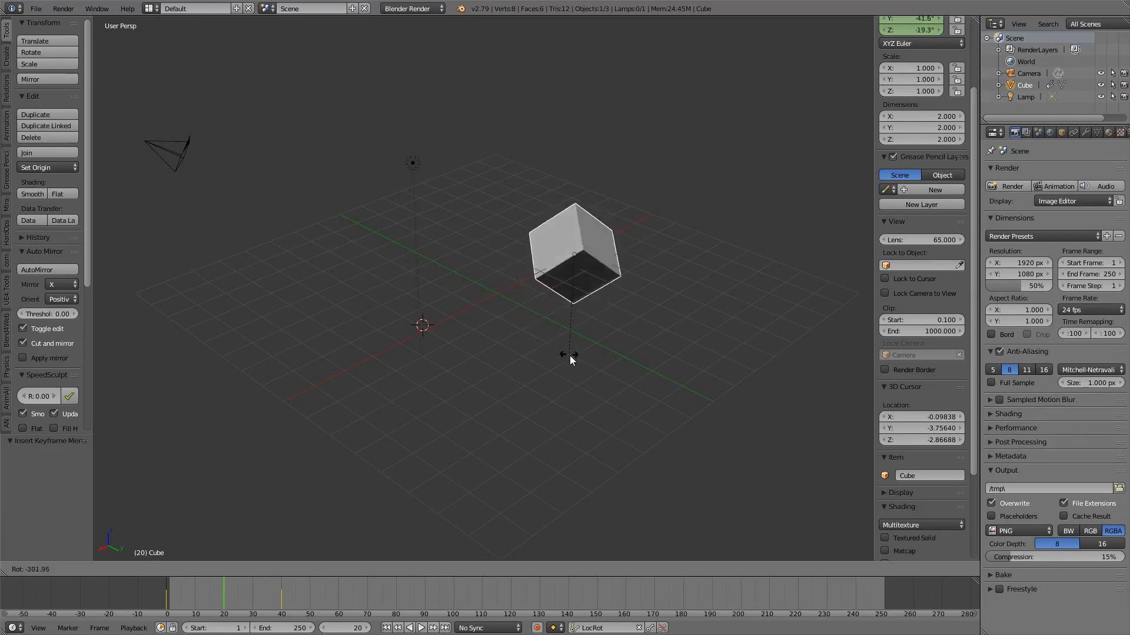
key("x")
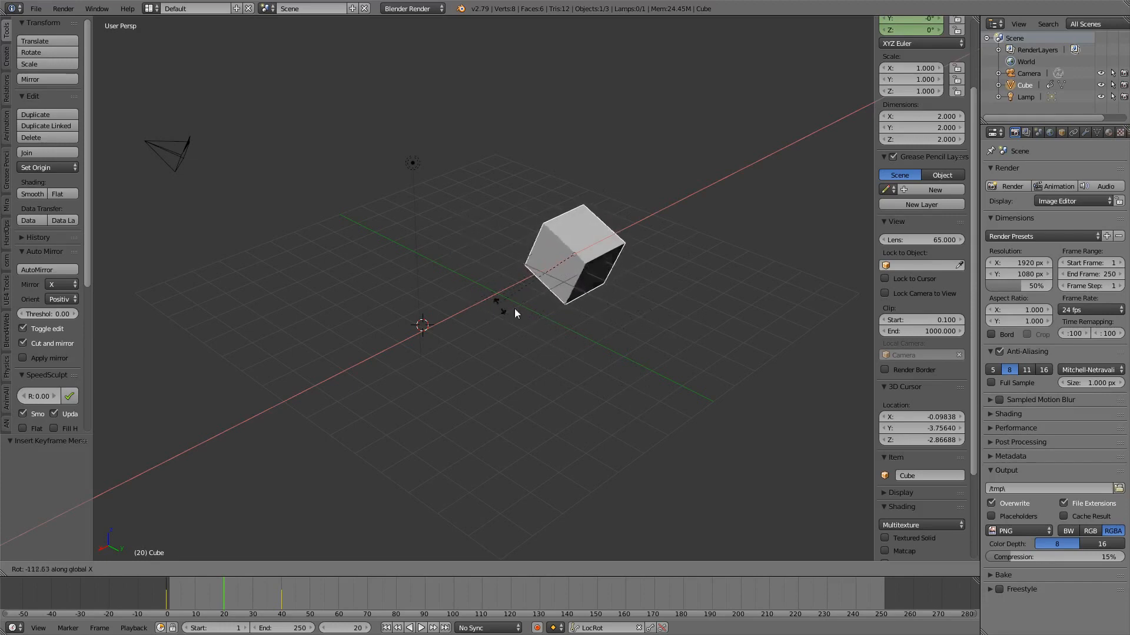
left_click(486, 312)
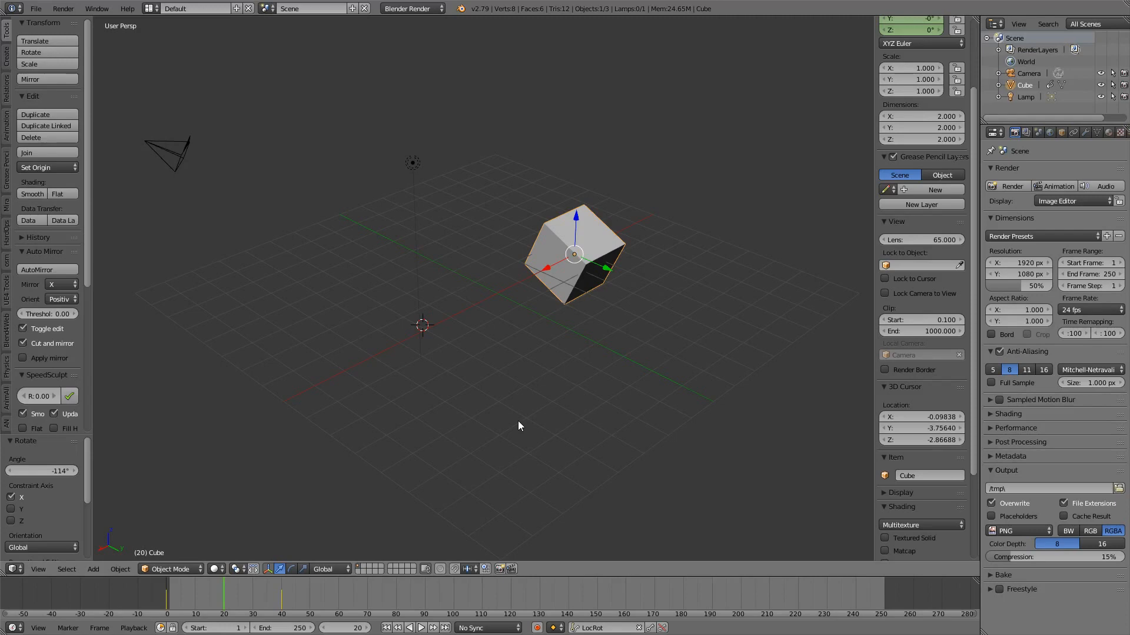
left_click(517, 422)
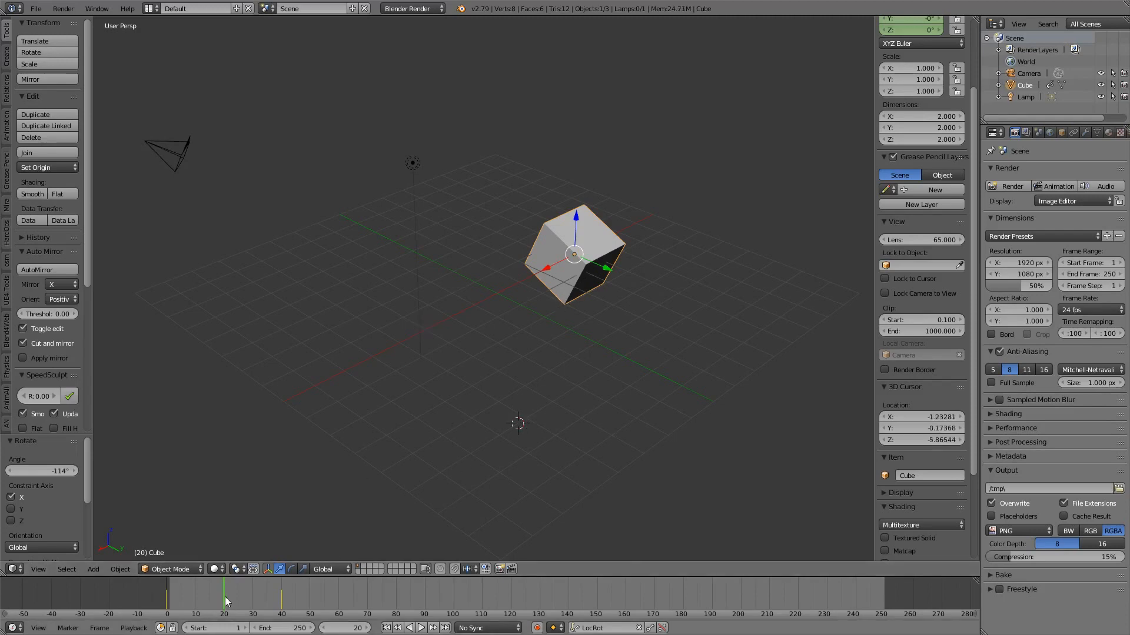
key("alt+a")
mouse_move(225, 596)
left_mouse_down()
mouse_move(187, 599)
mouse_move(224, 594)
left_mouse_up()
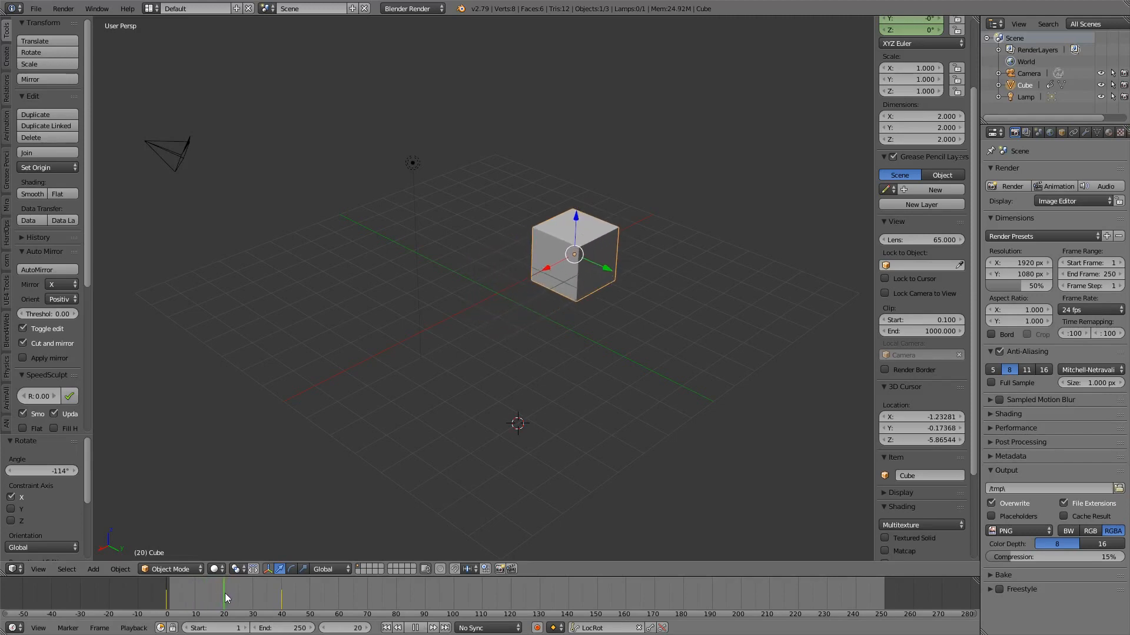
key("alt+a")
Step: Rotate the cube about -266° around the global X axis at frame 20 and insert a LocRot keyframe
key("r")
key("x")
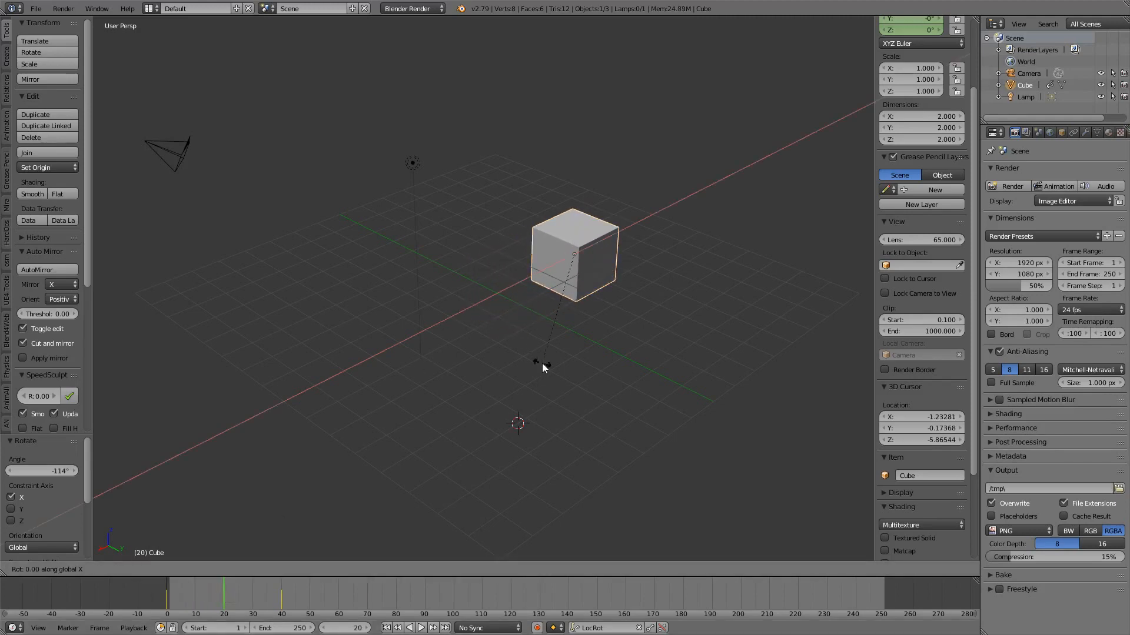
left_click(684, 284)
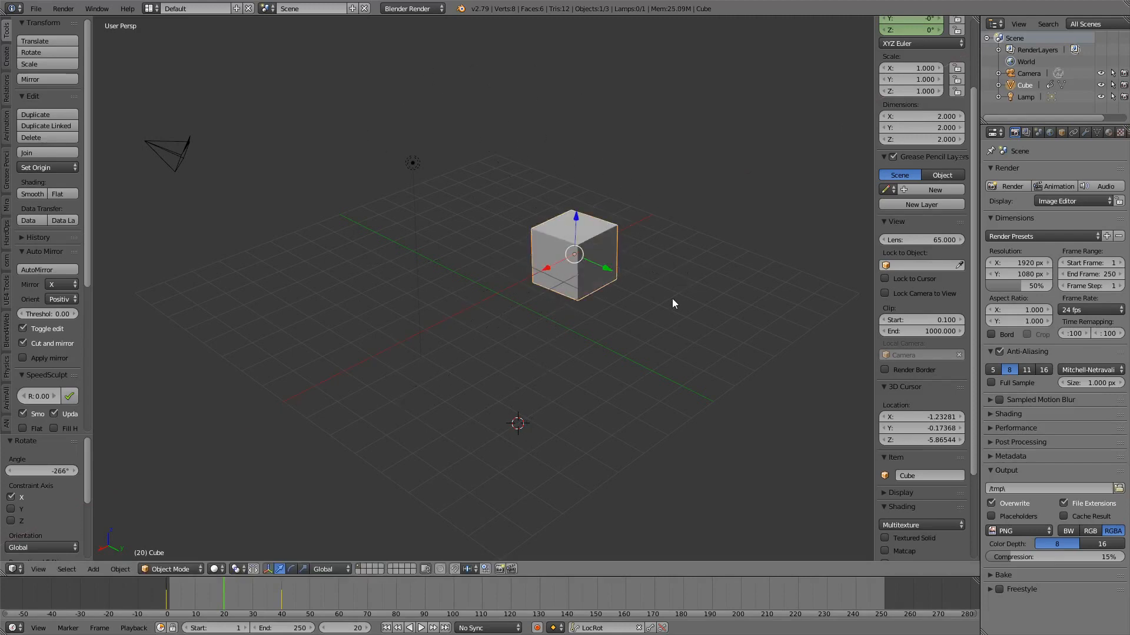
key("i")
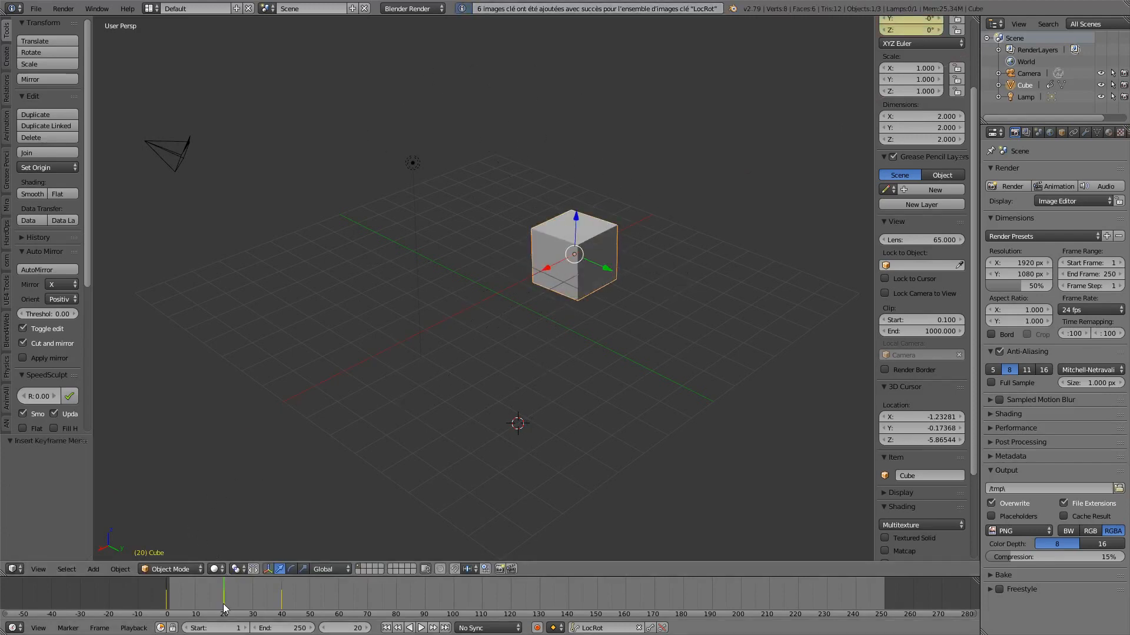
Step: Scrub and play the animation to check the cube's combined movement and rotation, returning to frame 0
left_click_drag(221, 599, 298, 612)
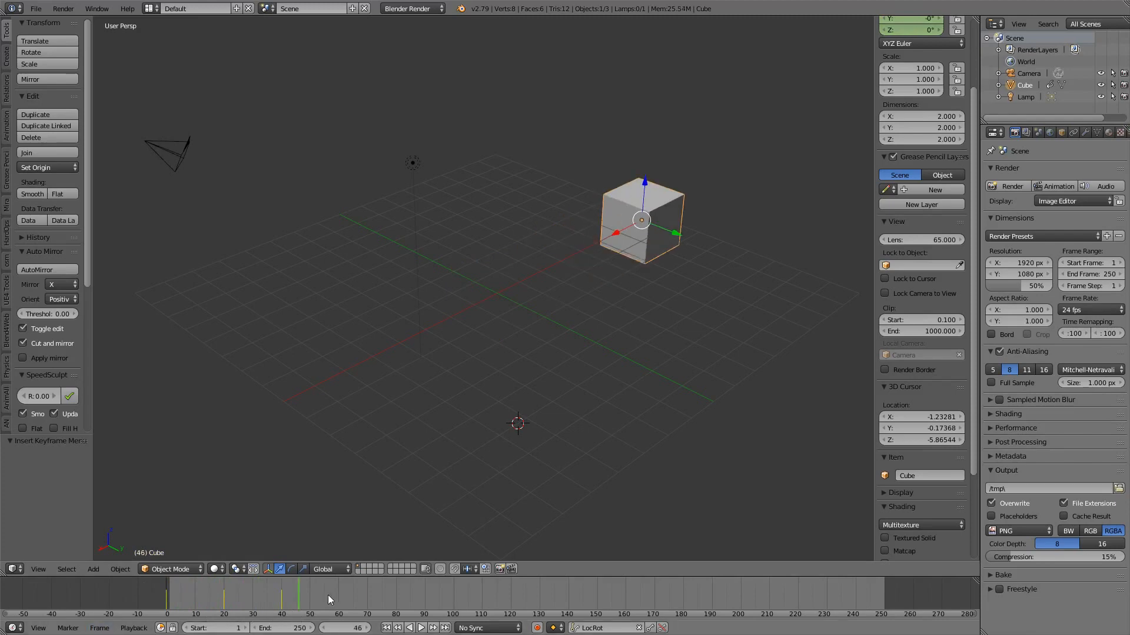
key("alt+a")
left_click(186, 600)
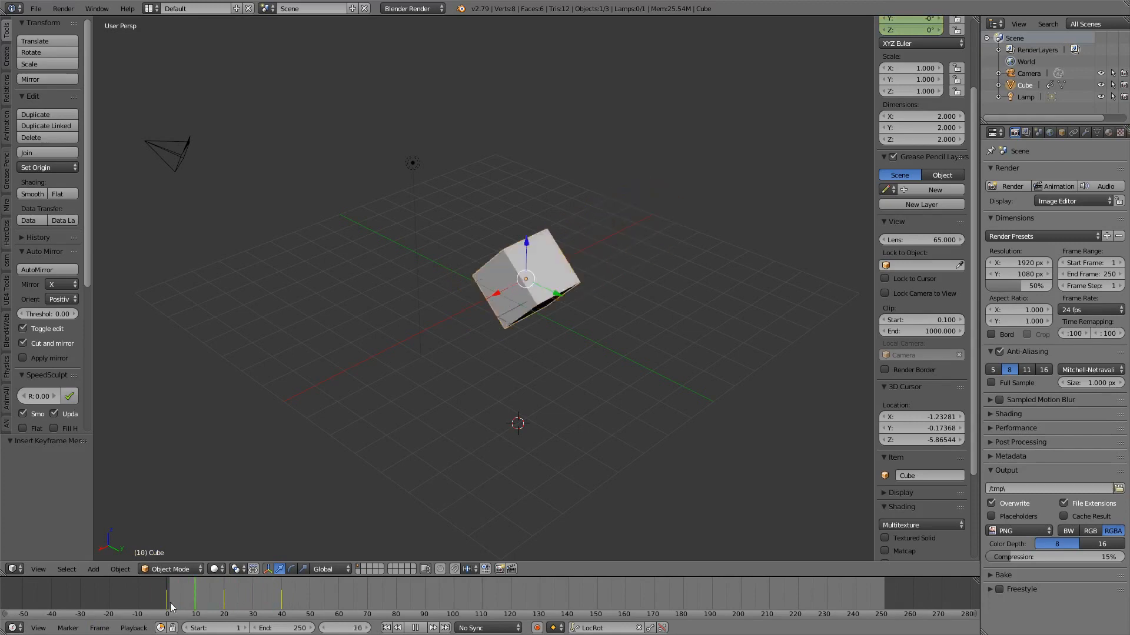
key("Escape")
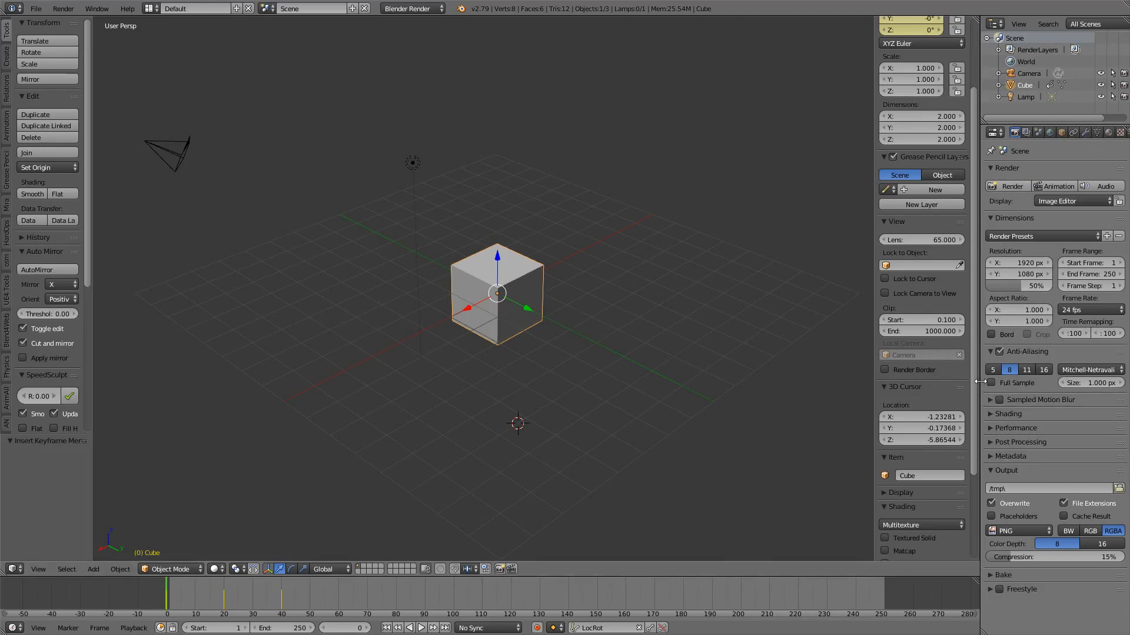
Step: Widen the properties editor slightly and keyframe the cube material's diffuse color at frame 0
left_click_drag(980, 382, 970, 381)
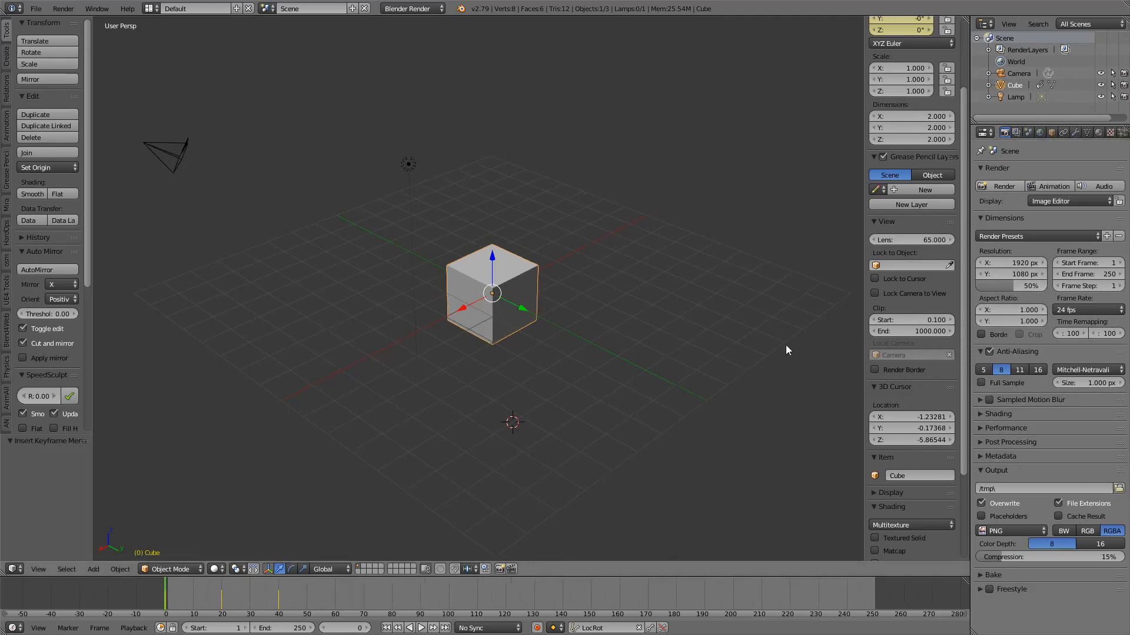
left_click(1098, 132)
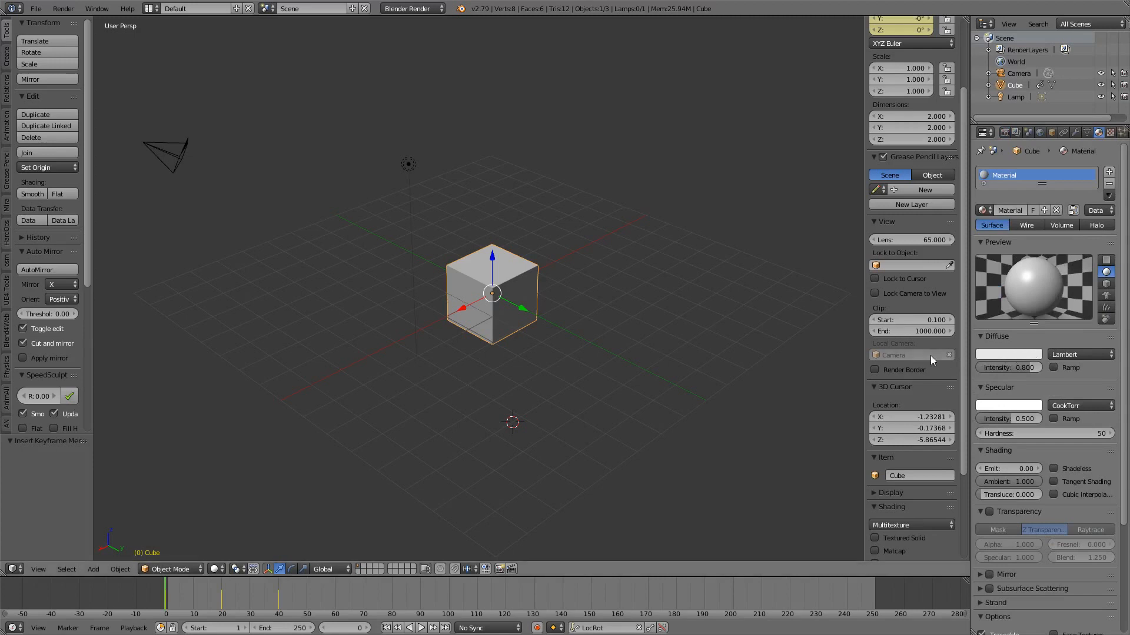
left_click(1016, 353)
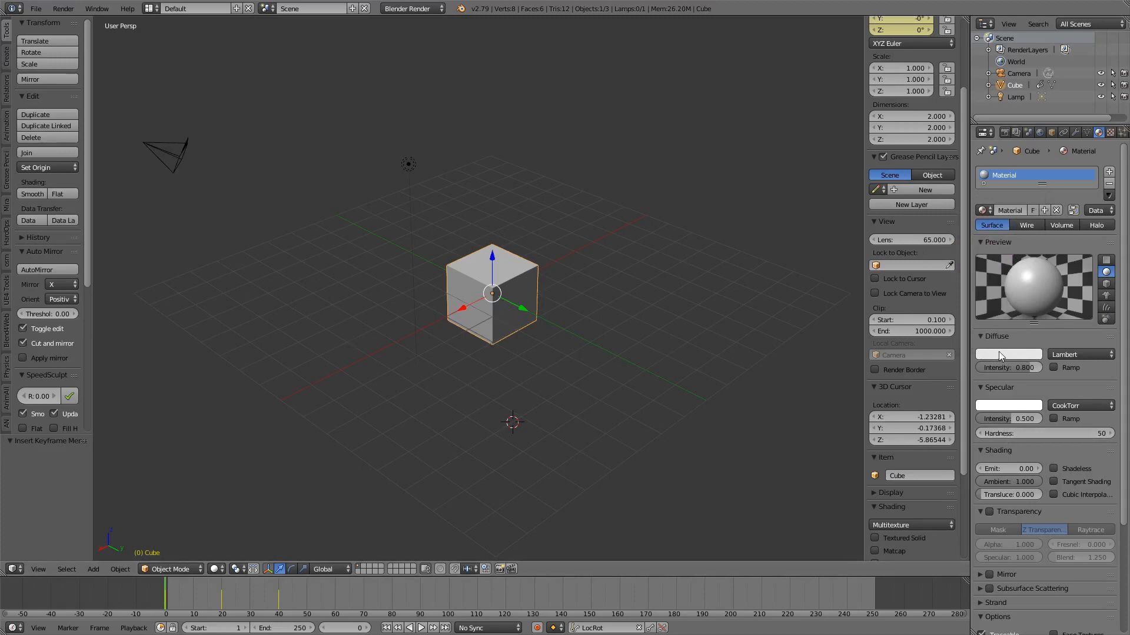
key("i")
Step: At frame 40, change the cube material's diffuse color to red
left_click_drag(177, 595, 280, 601)
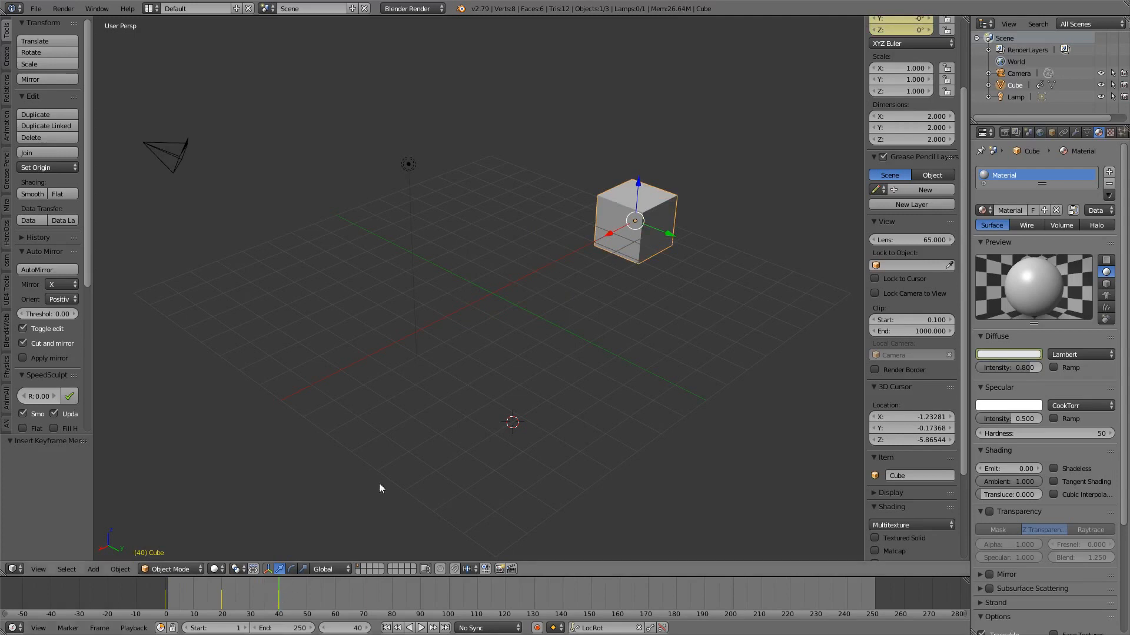
left_click(1007, 353)
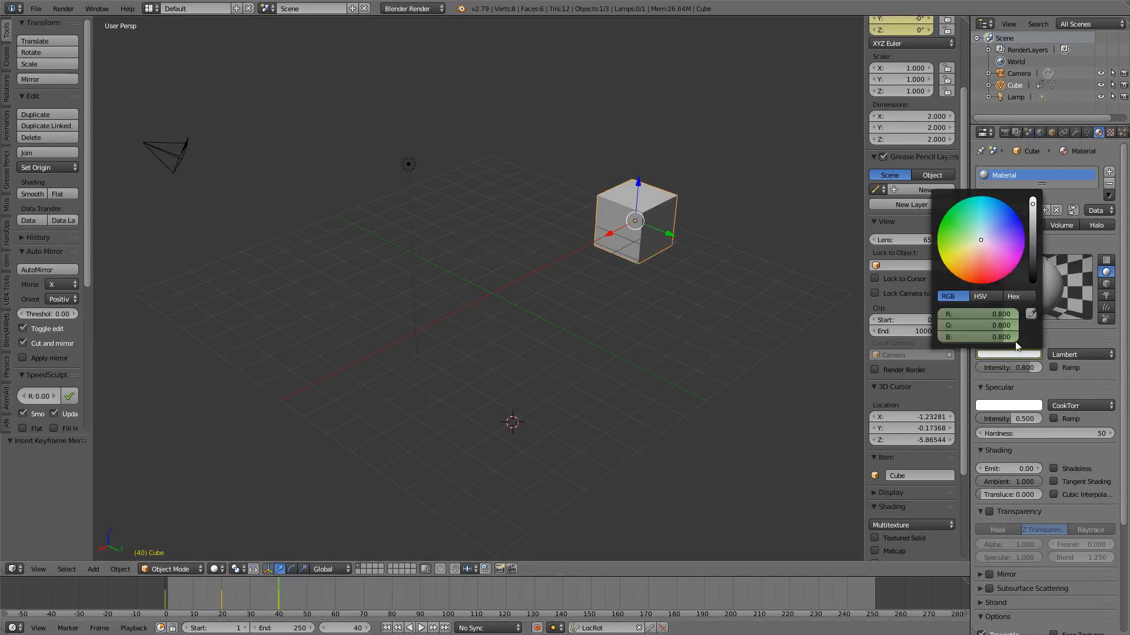
left_click(983, 283)
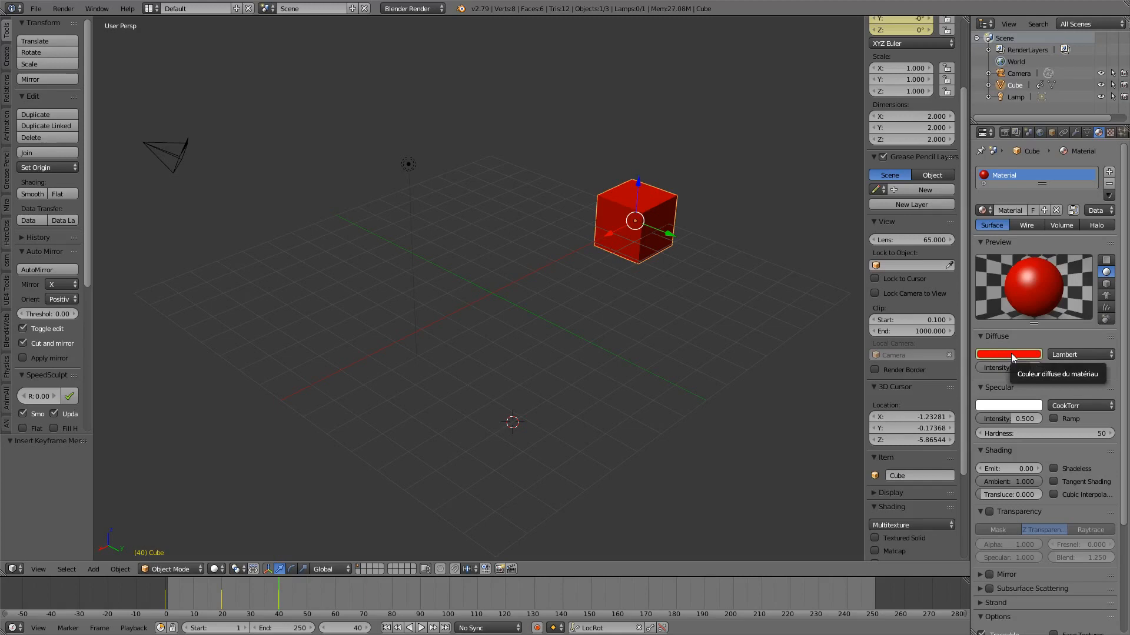
Step: Scrub and play the animation between frames 0 and 44 to check the cube's color transition, returning to frame 0
left_click(265, 595)
left_click_drag(266, 595, 147, 623)
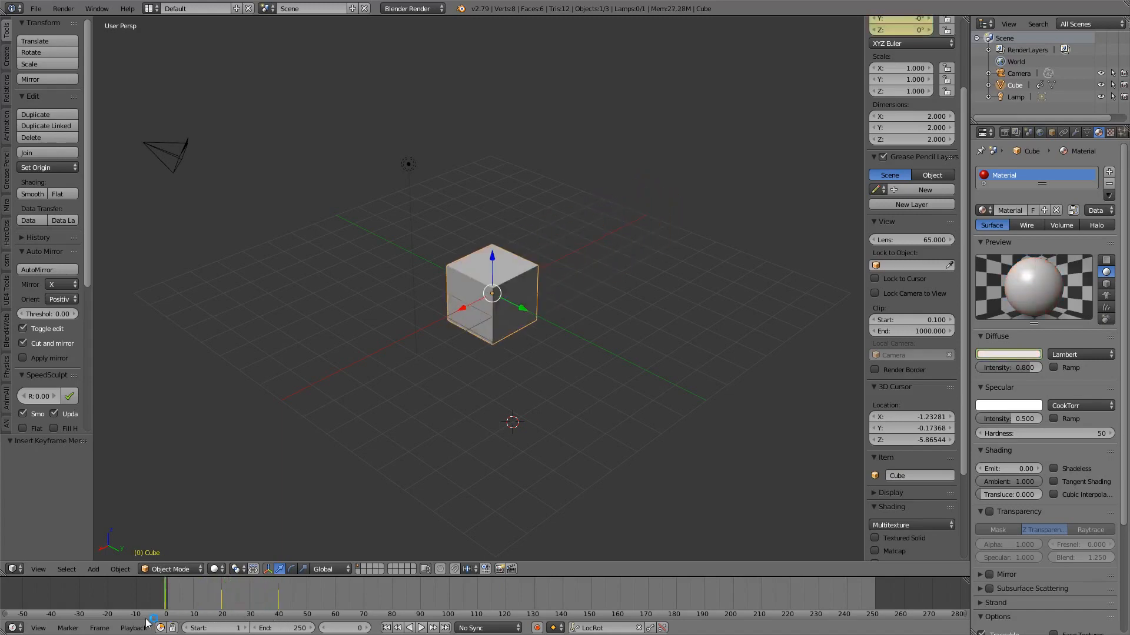
left_click(222, 600)
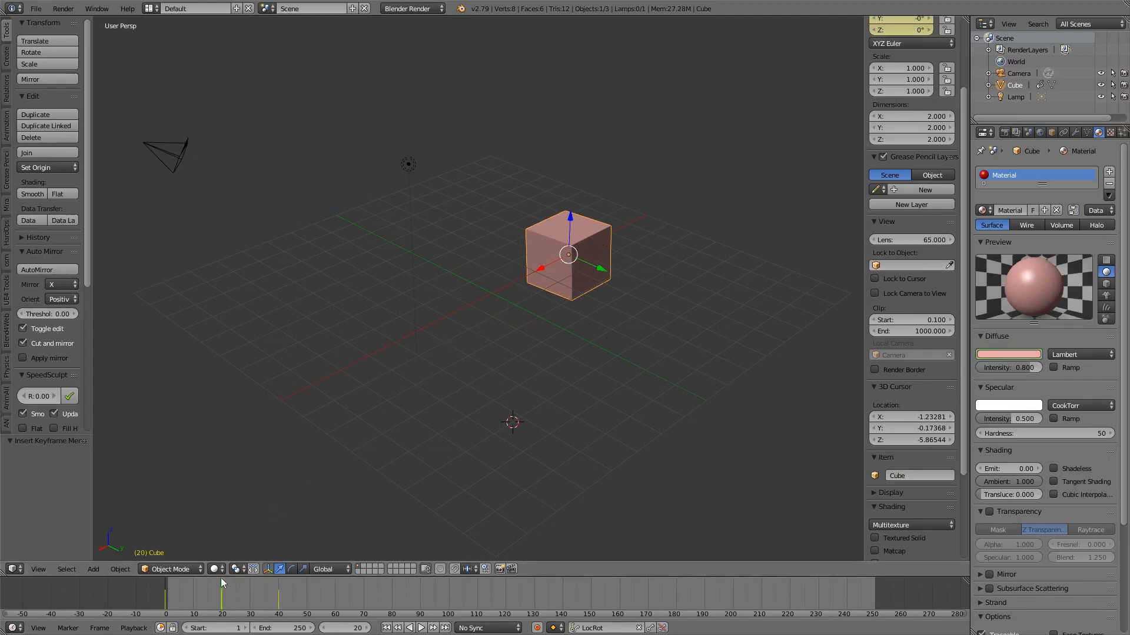
left_click(168, 606)
key("alt+a")
left_click_drag(166, 601, 289, 622)
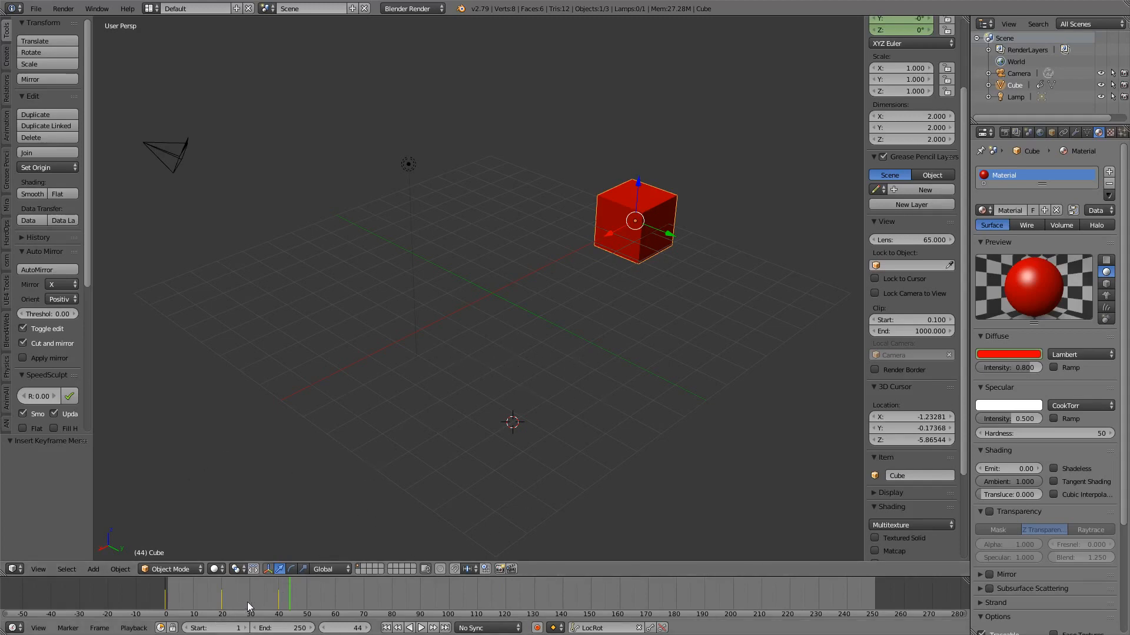
left_click_drag(247, 602, 166, 602)
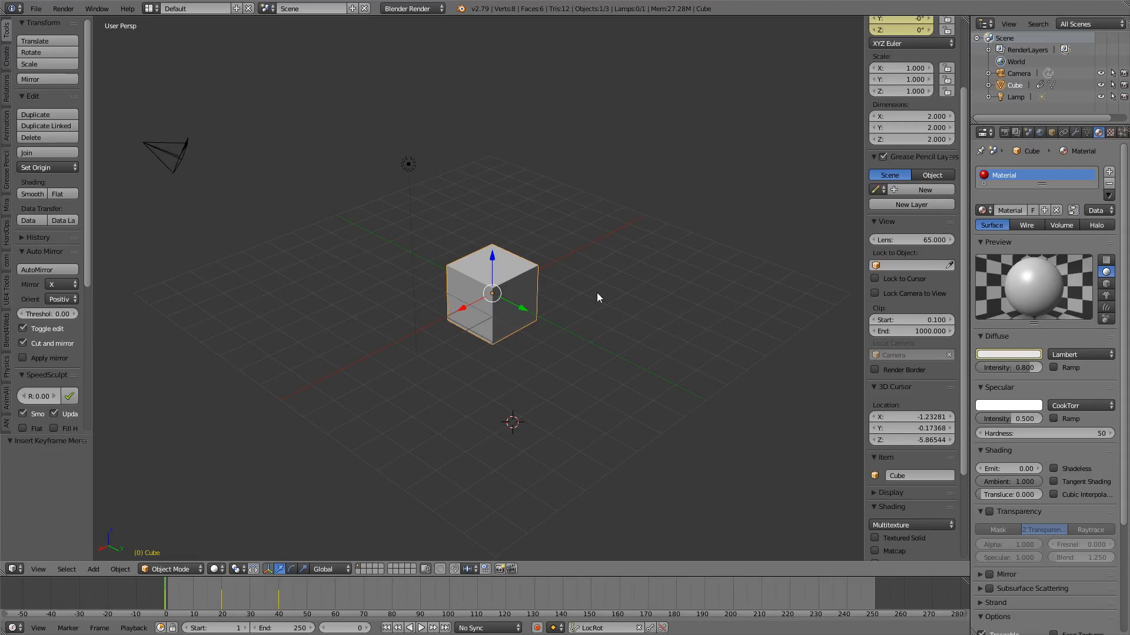
Step: Add a UV sphere at the 3D cursor and move the cursor to the far side of the grid
key("shift+a")
mouse_move(574, 330)
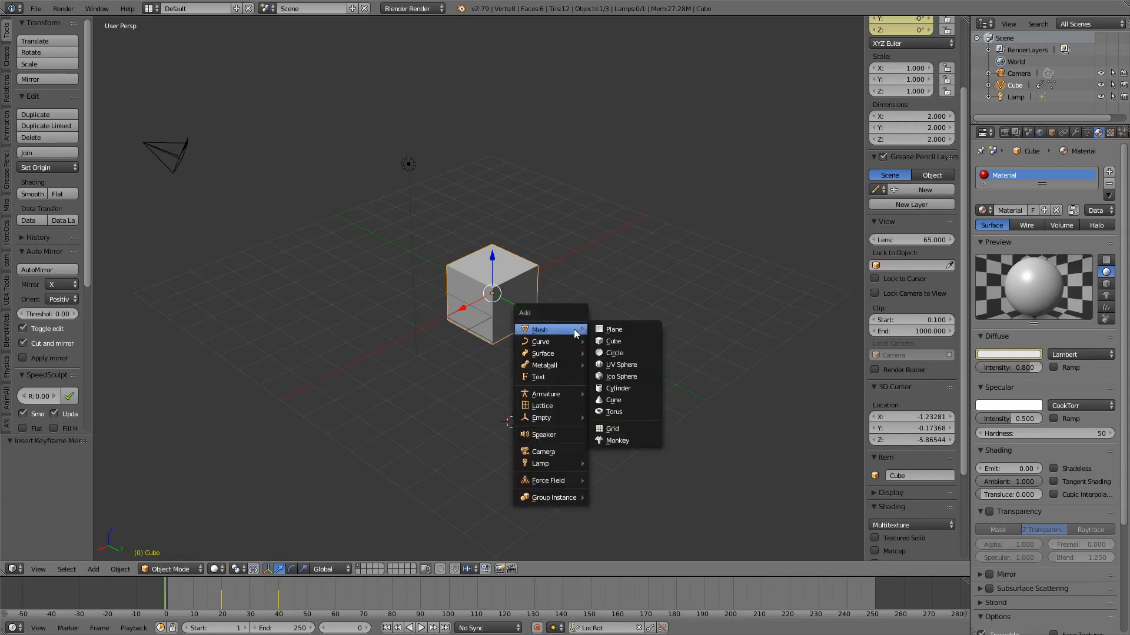
left_click(621, 365)
left_click(720, 246)
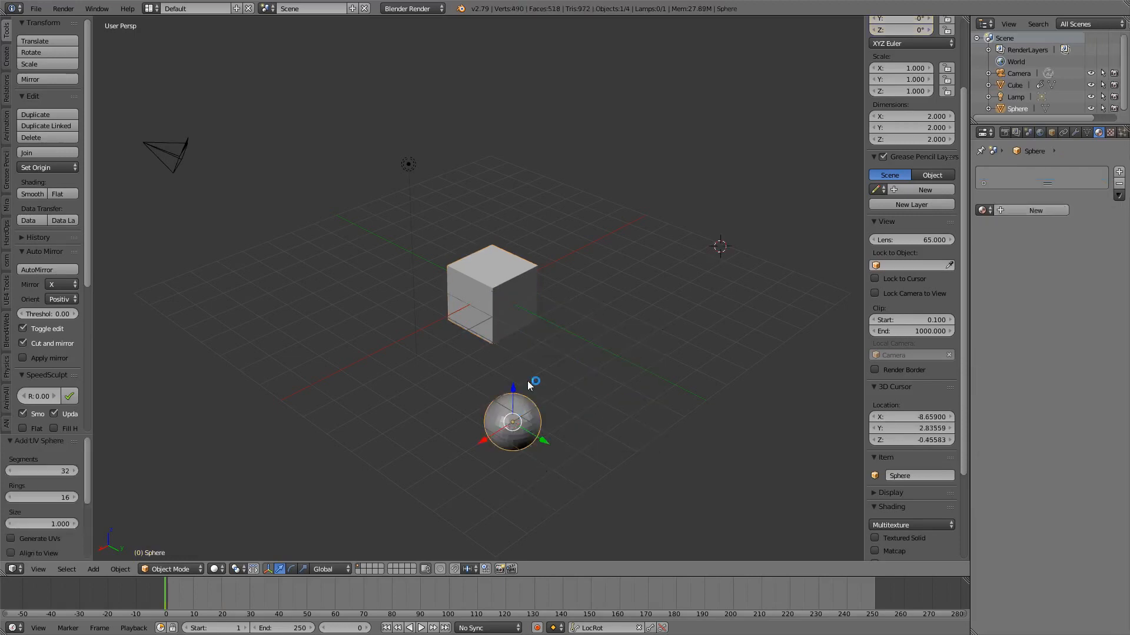
Step: Alternate the selection between the cube and the sphere to compare their keyframes in the timeline
right_click(490, 301)
right_click(498, 430)
right_click(488, 290)
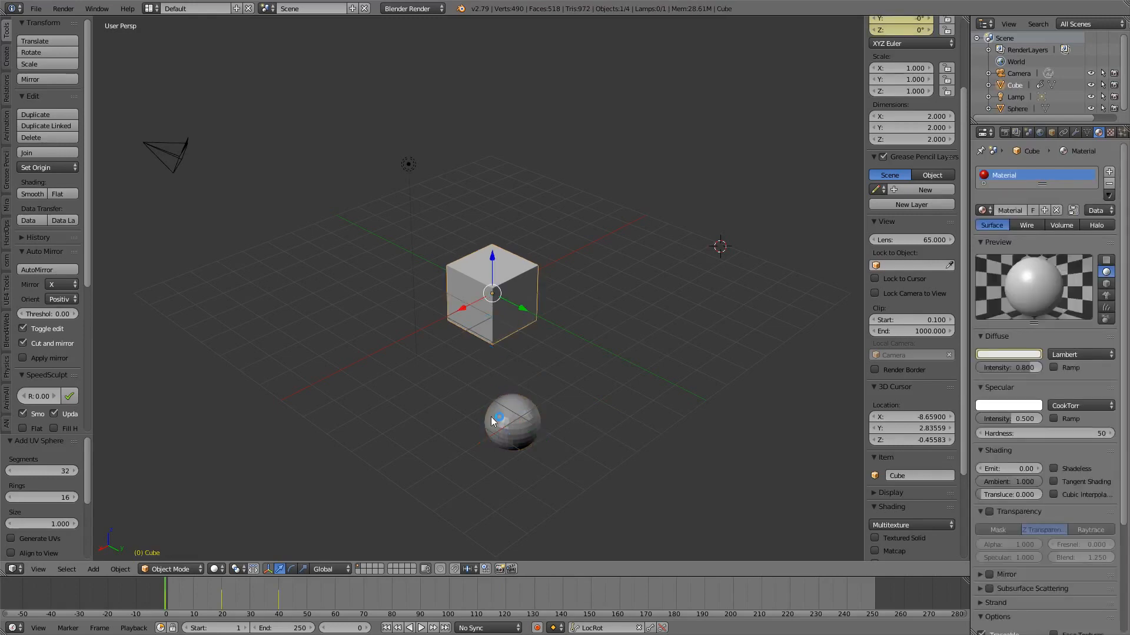
right_click(490, 417)
right_click(476, 306)
right_click(486, 412)
right_click(490, 347)
right_click(496, 436)
right_click(485, 312)
right_click(505, 427)
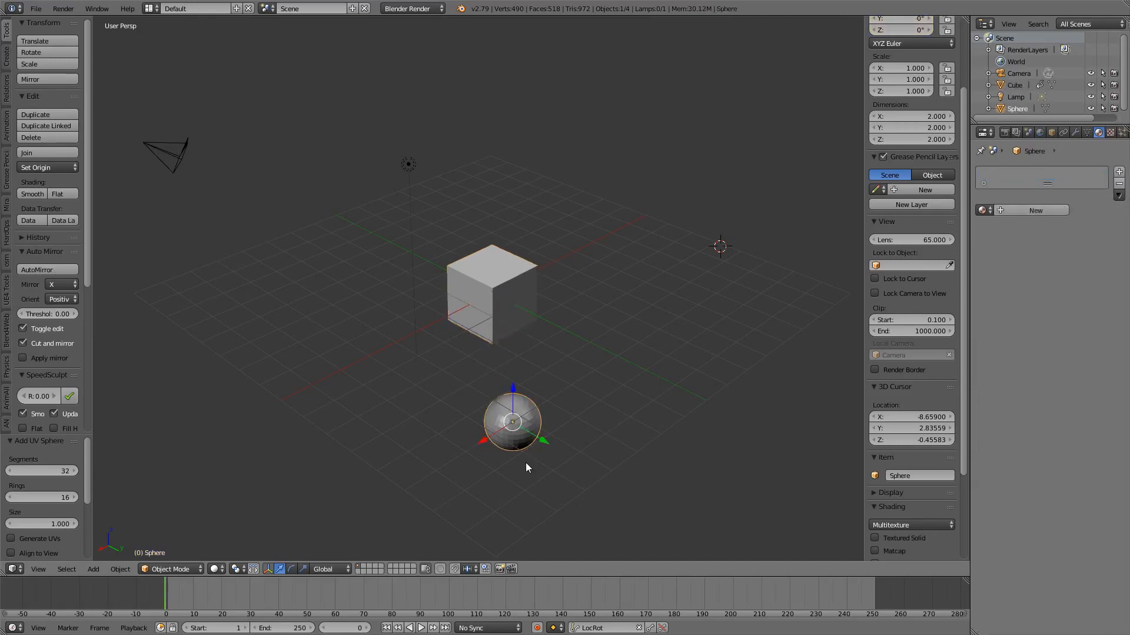
right_click(509, 295)
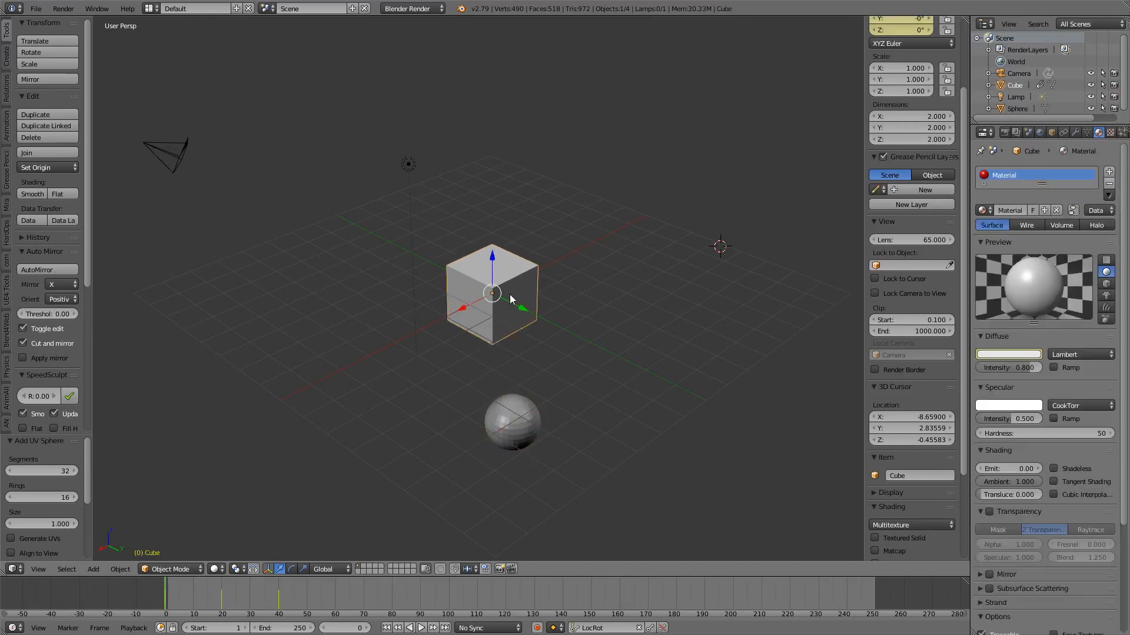
right_click(512, 422)
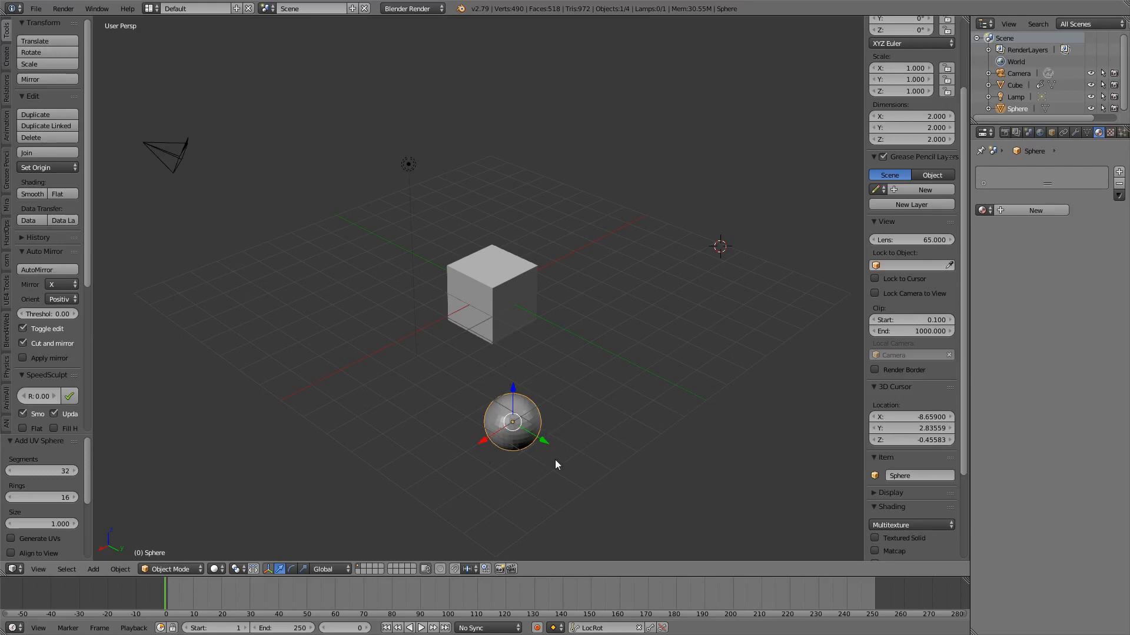
Step: Give the sphere a new material and set its diffuse color to blue
left_click(1028, 209)
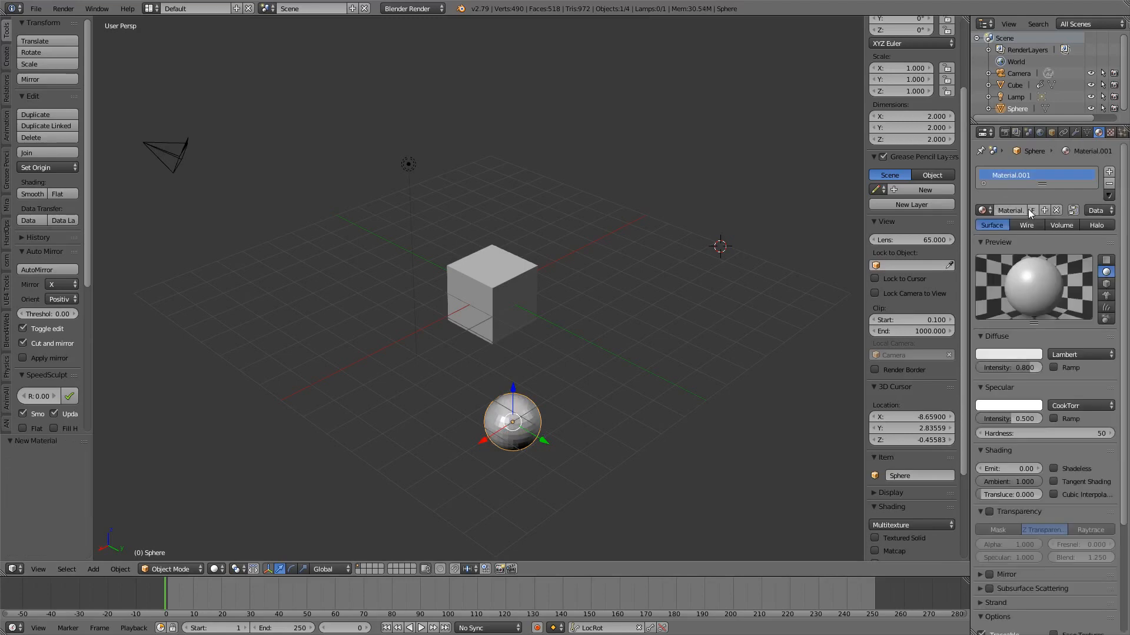
left_click(1000, 355)
left_click(977, 271)
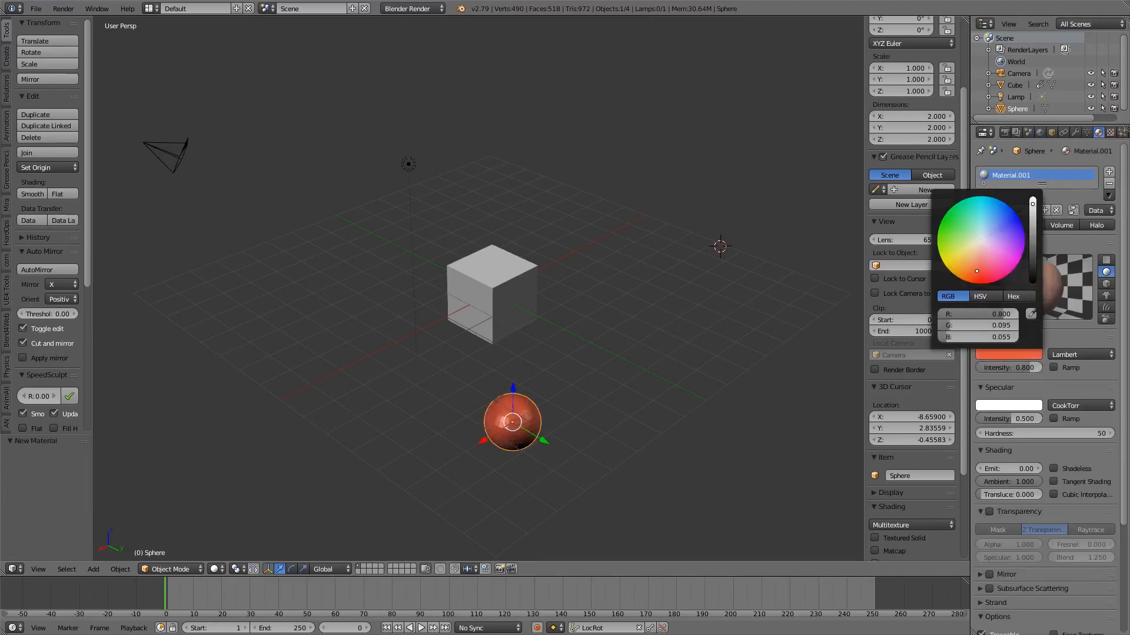
mouse_move(977, 271)
left_mouse_down()
mouse_move(1011, 209)
mouse_move(998, 214)
left_mouse_up()
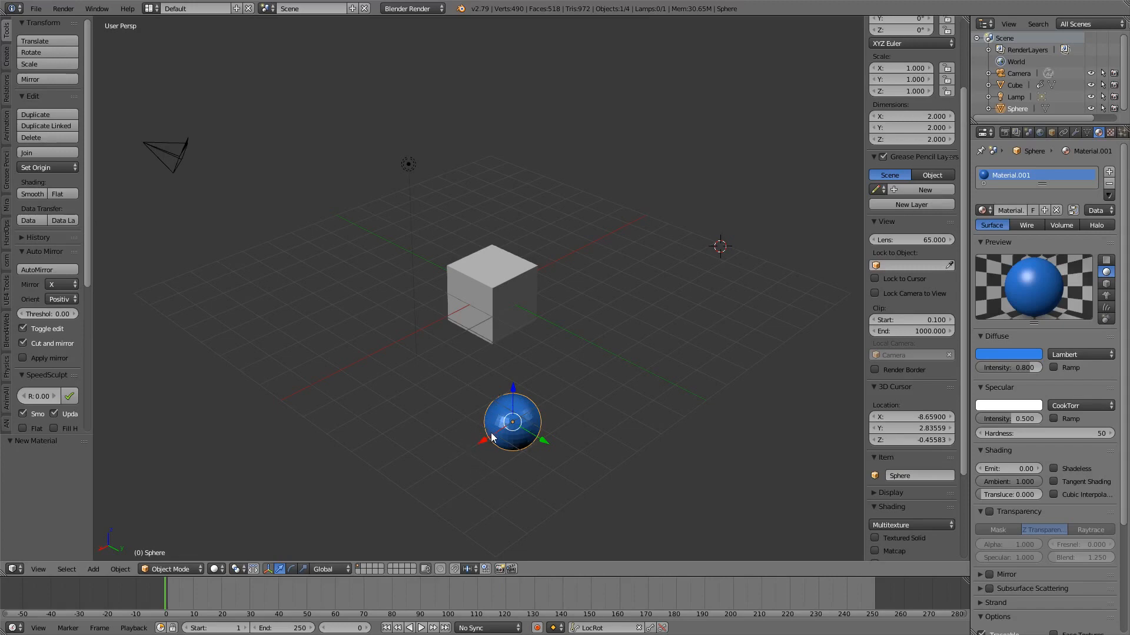
Step: Change the cube material's diffuse color to magenta at frame 0 and play the animation
right_click(451, 317)
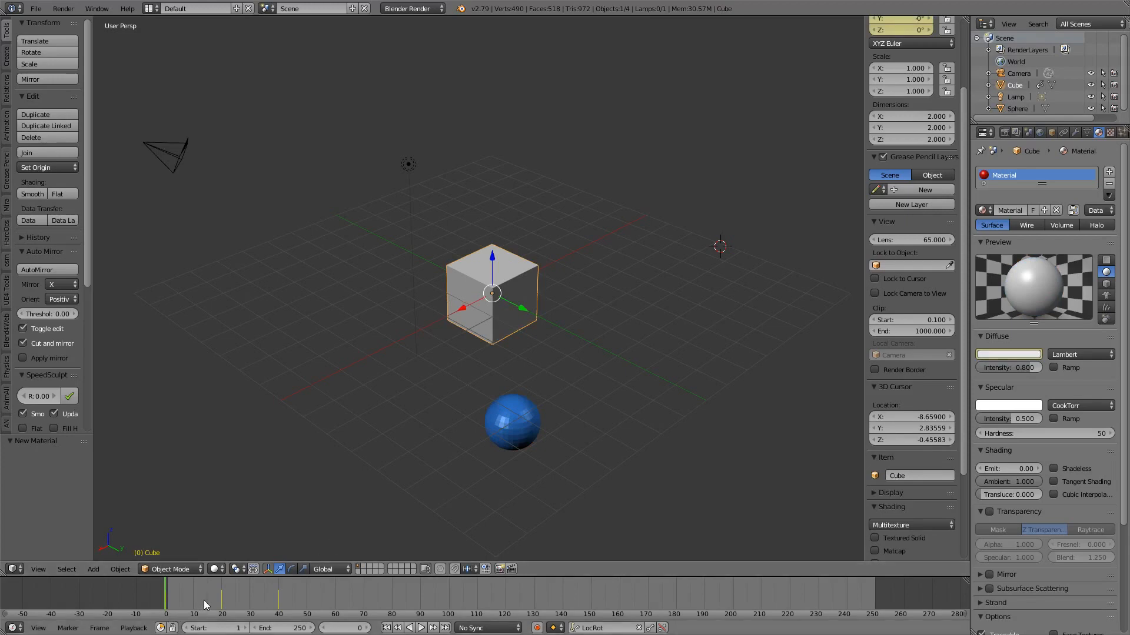
key("alt+a")
key("alt+a")
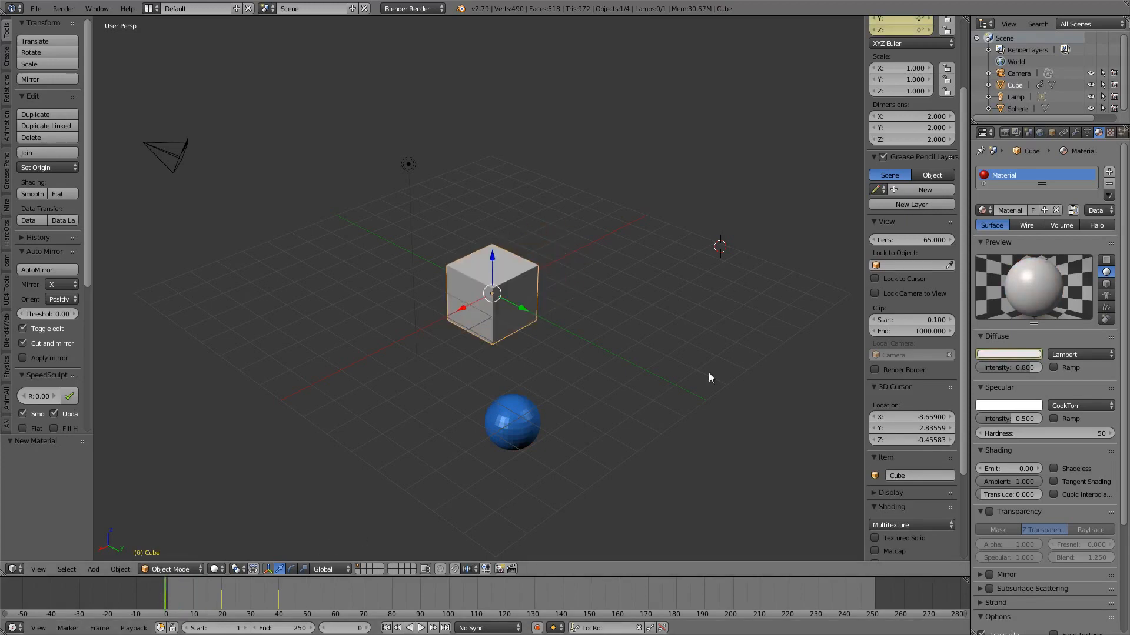
left_click(1010, 354)
left_click(990, 269)
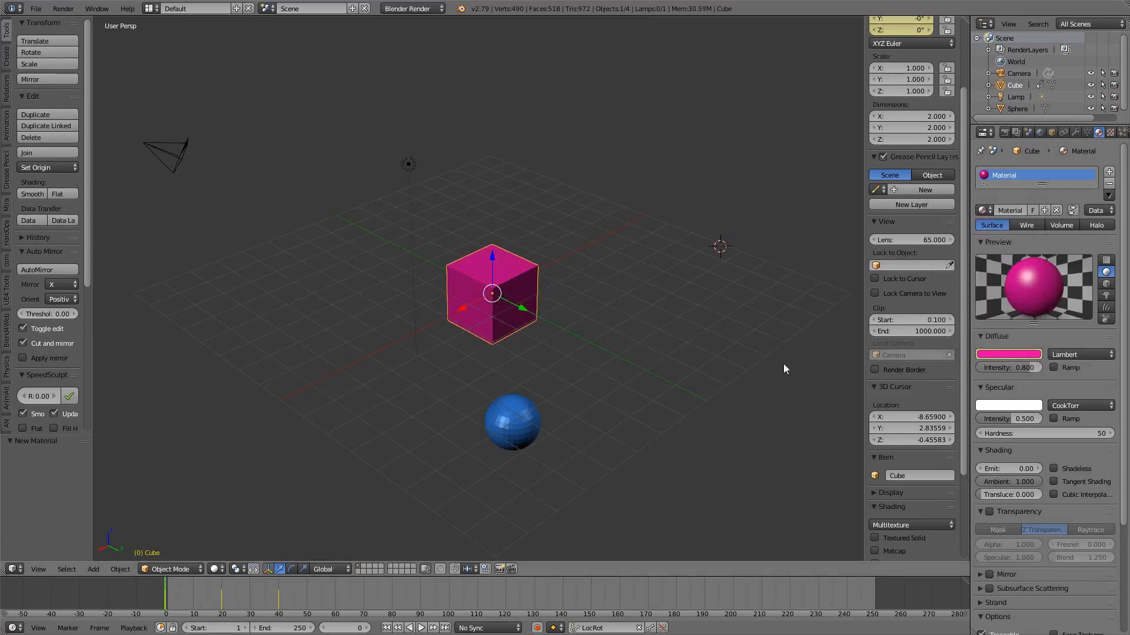
key("alt+a")
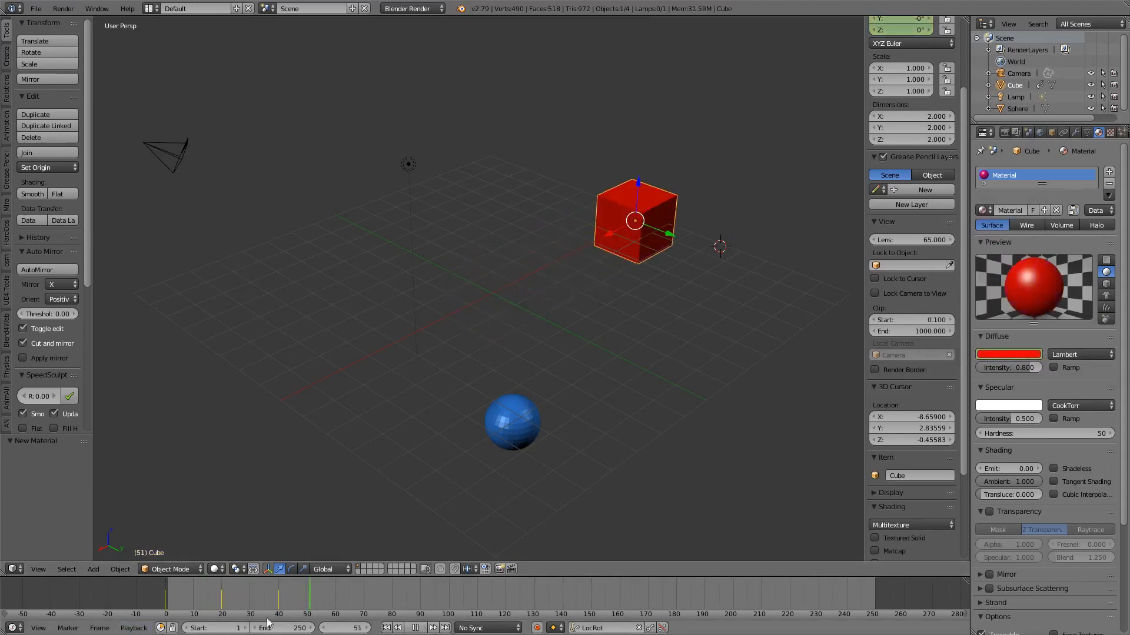
key("Escape")
Step: Change the cube material's diffuse color to green at frame 0 and play the animation to check the color transition
left_click(1007, 355)
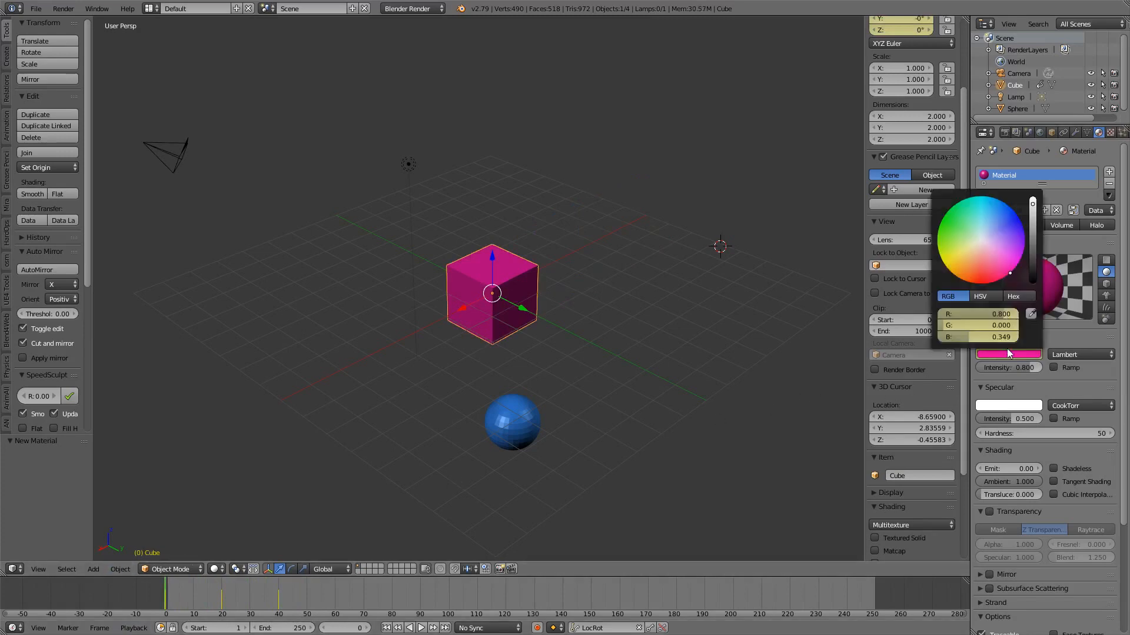
left_click(961, 210)
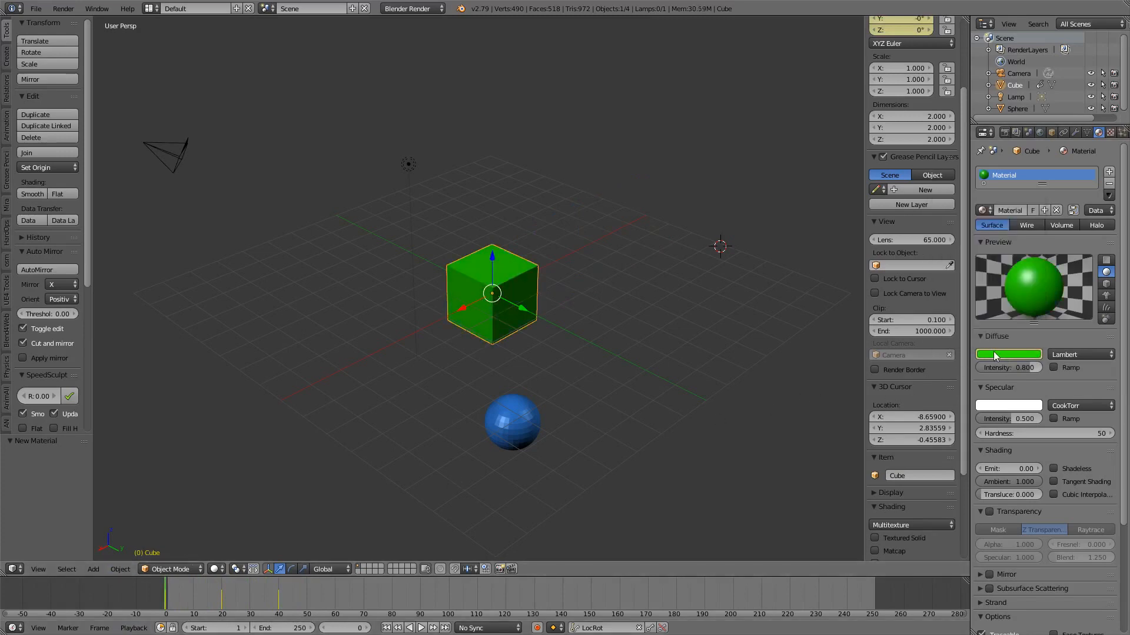
key("alt+a")
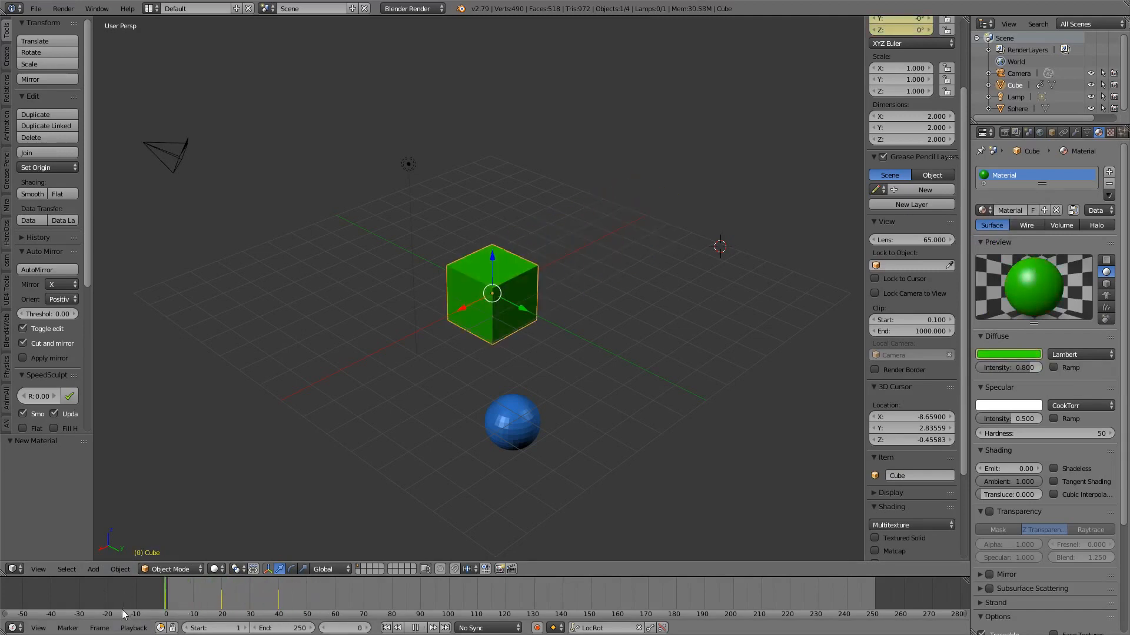
key("Escape")
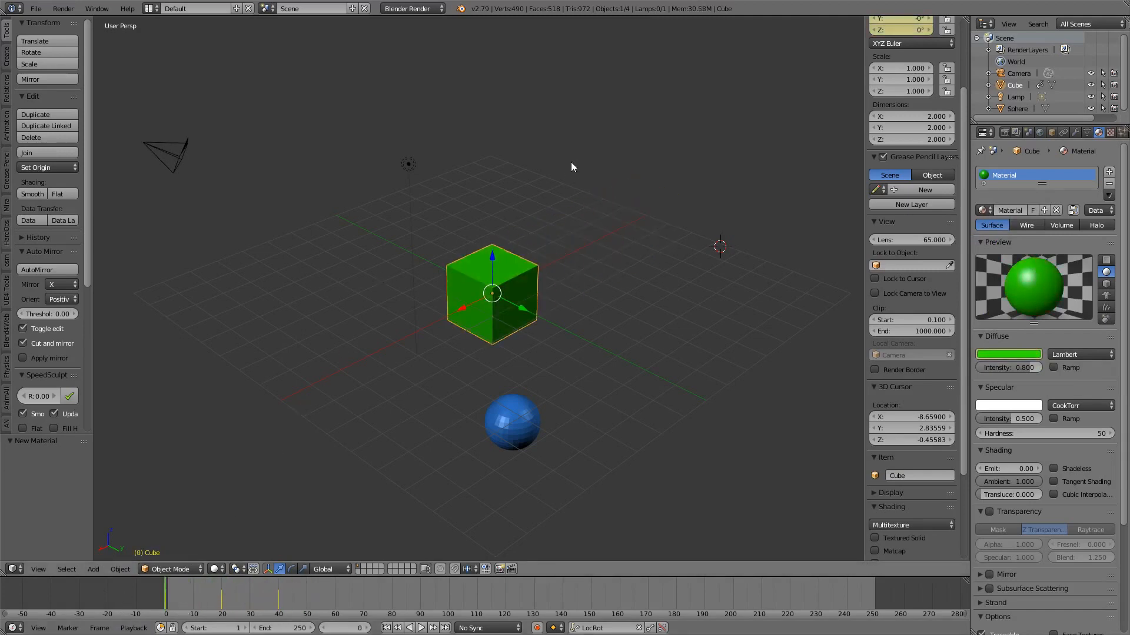
key("alt+a")
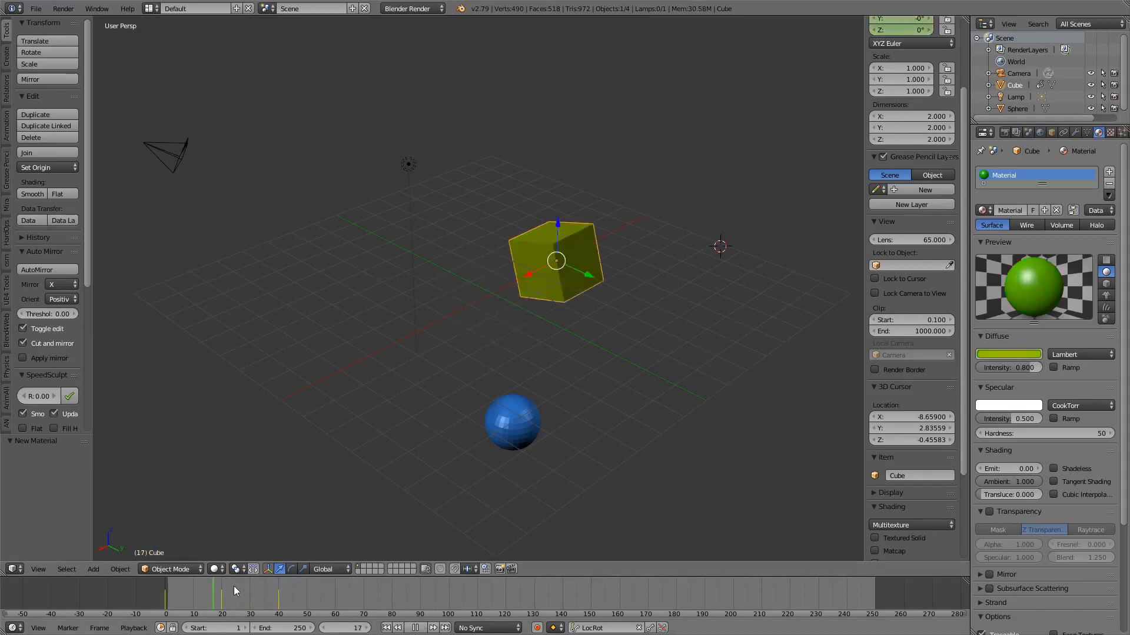
key("Escape")
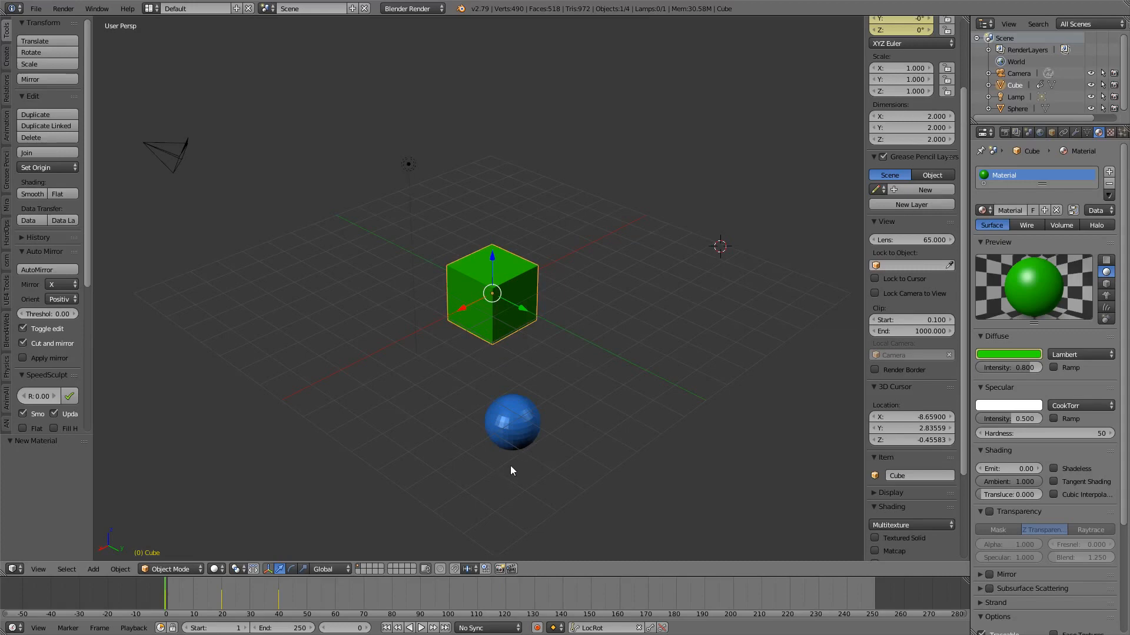
Step: Select the camera and restart from a fresh default startup scene
right_click(175, 170)
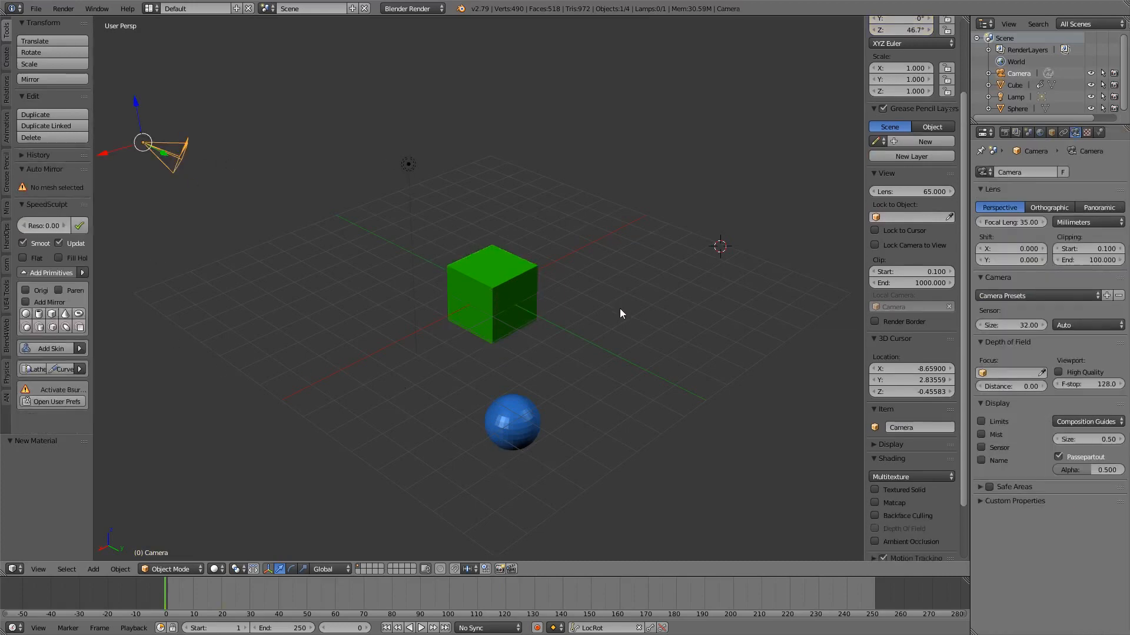
middle_click_drag(612, 427, 593, 436)
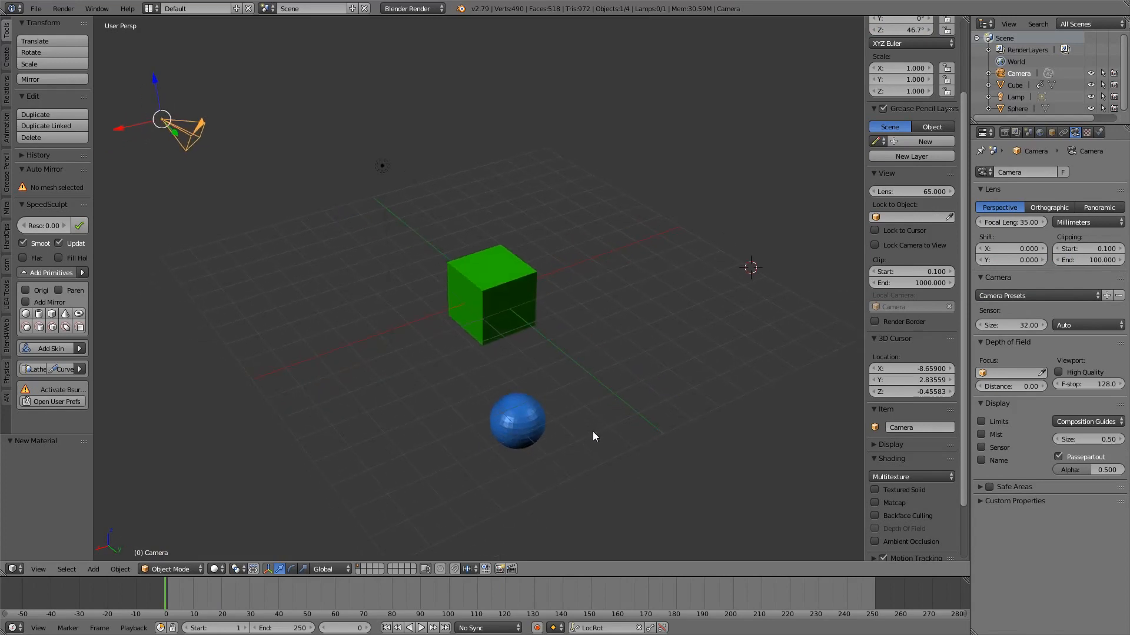
key("x")
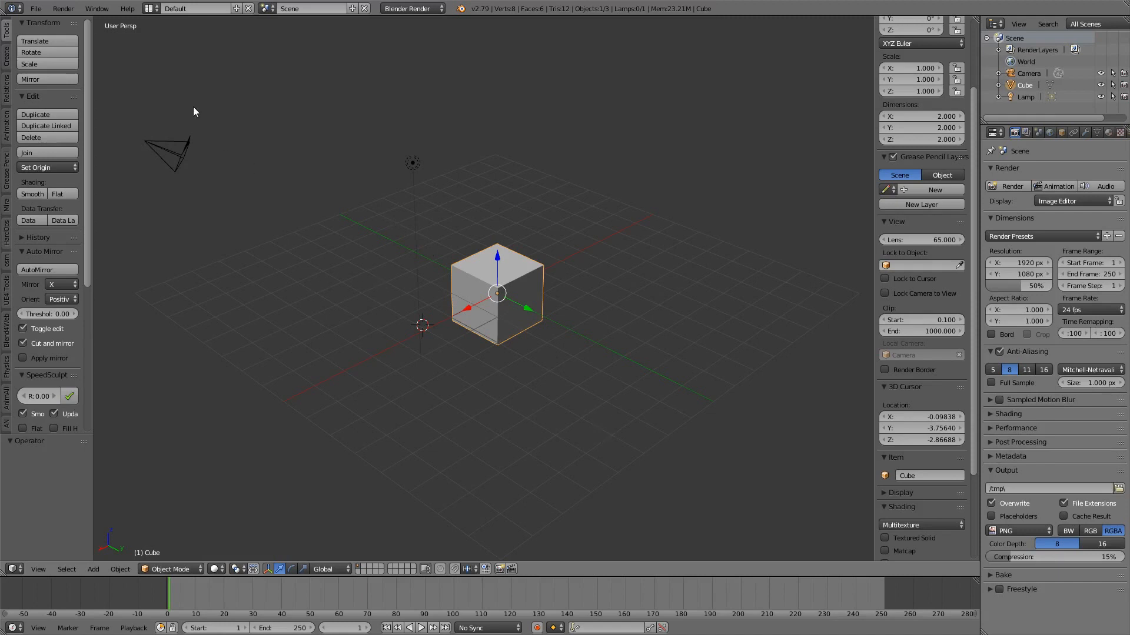
Step: Switch the screen layout from Default to Animation
left_click(149, 8)
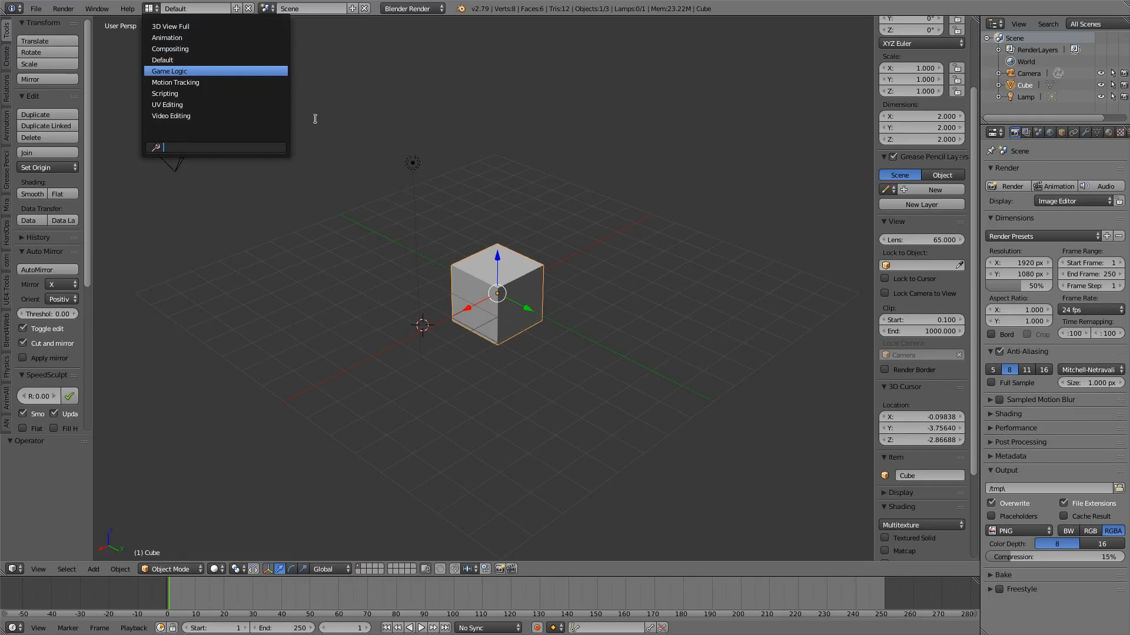
left_click(150, 9)
left_click(150, 11)
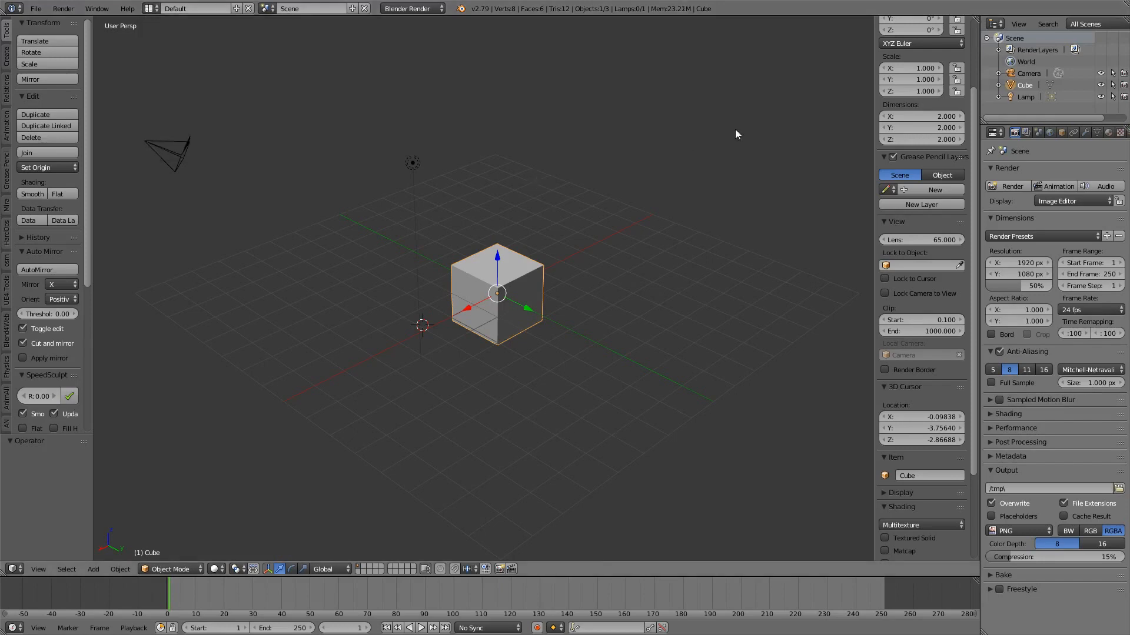
left_click_drag(975, 20, 597, 19)
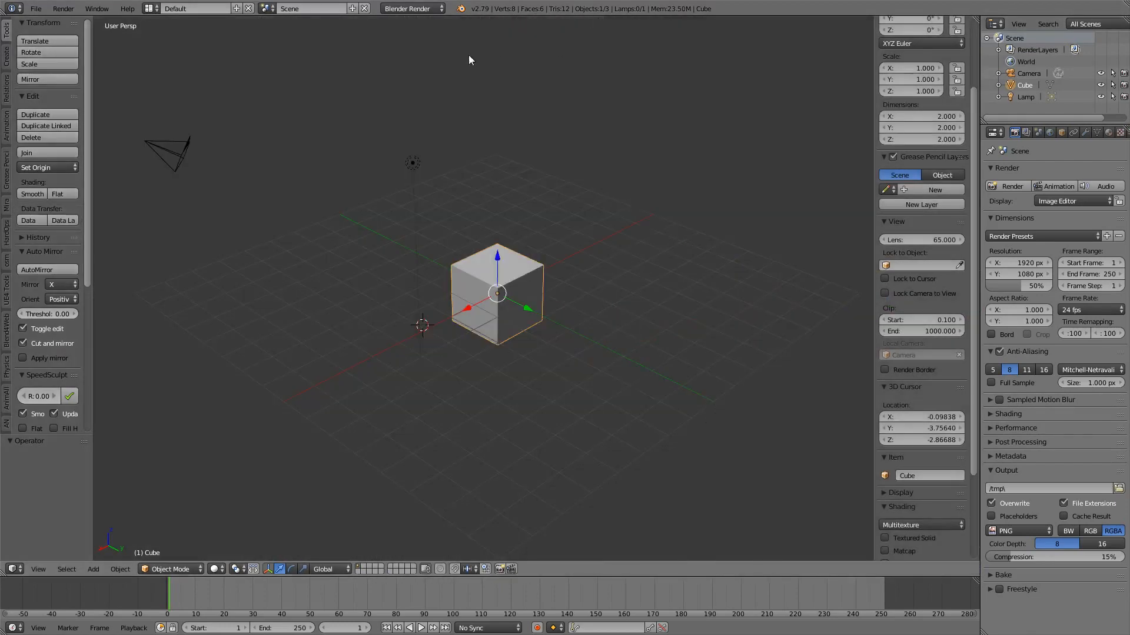
left_click(150, 9)
left_click(170, 37)
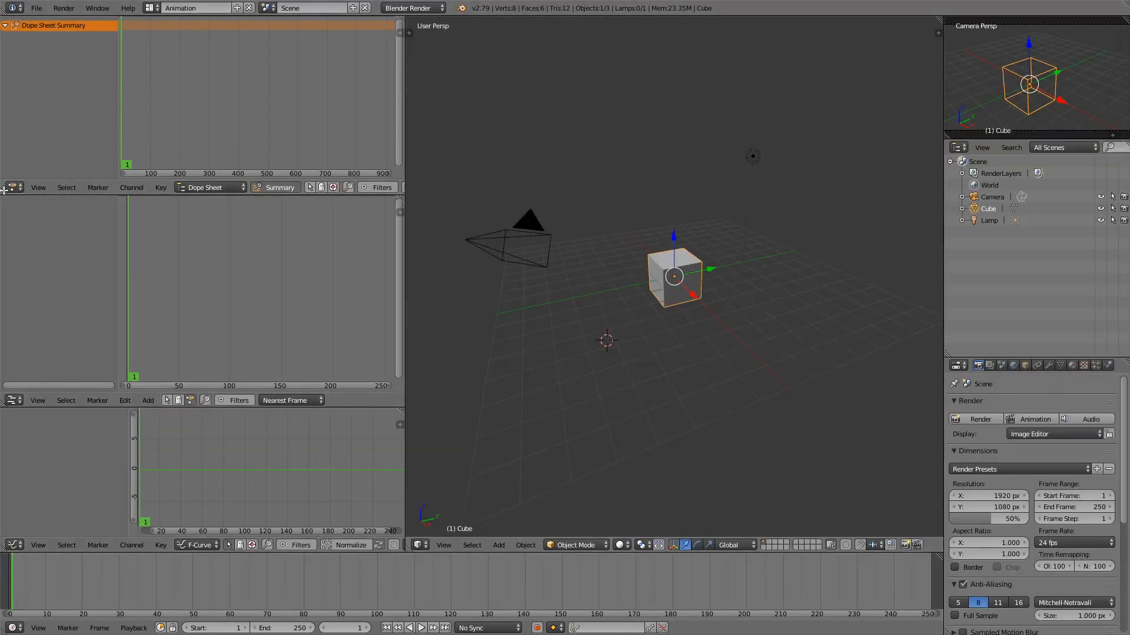
Step: Merge the NLA and Graph editor areas into the Dope Sheet, and split it into two stacked Dope Sheets, the upper one taller
left_click_drag(5, 198, 236, 286)
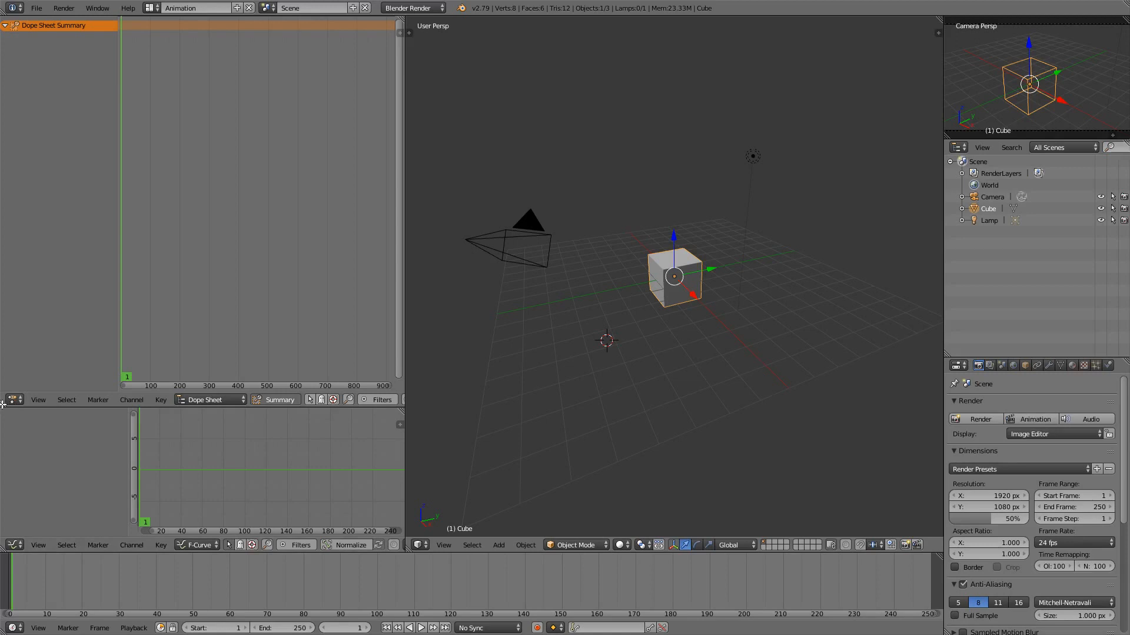
left_click_drag(3, 405, 6, 428)
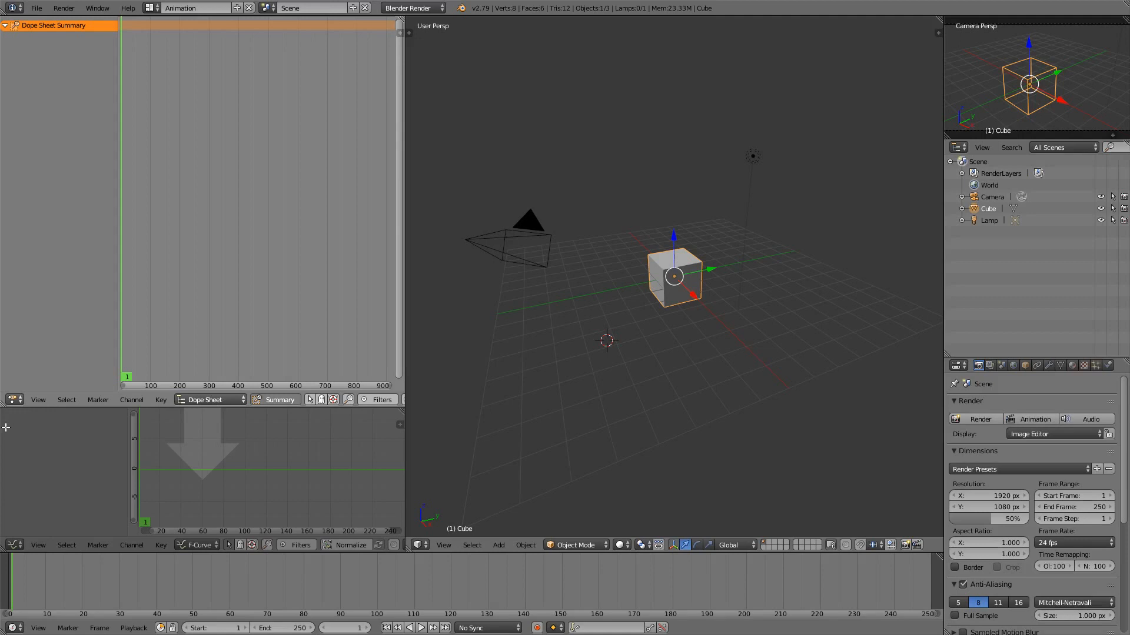
left_click_drag(6, 428, 6, 428)
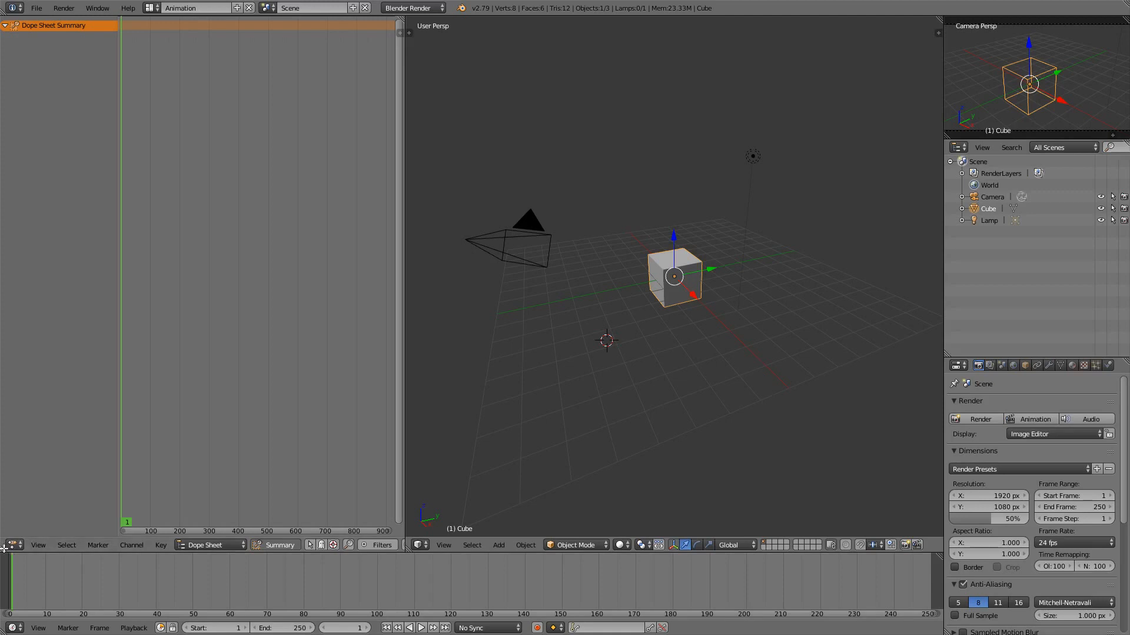
left_click_drag(12, 552, 15, 307)
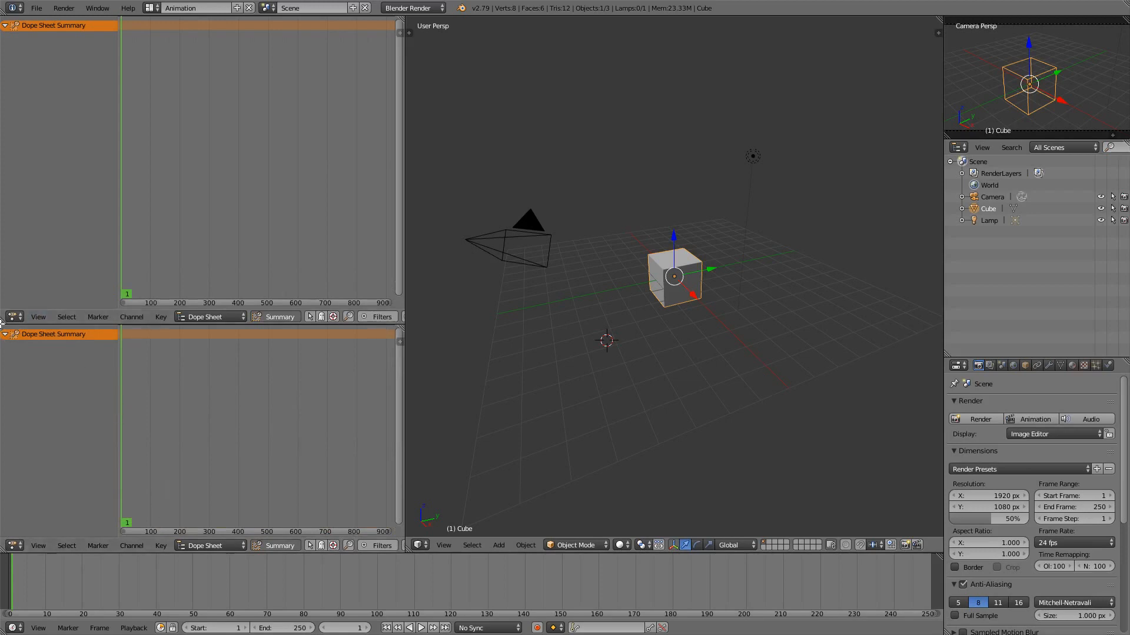
left_click_drag(3, 323, 14, 346)
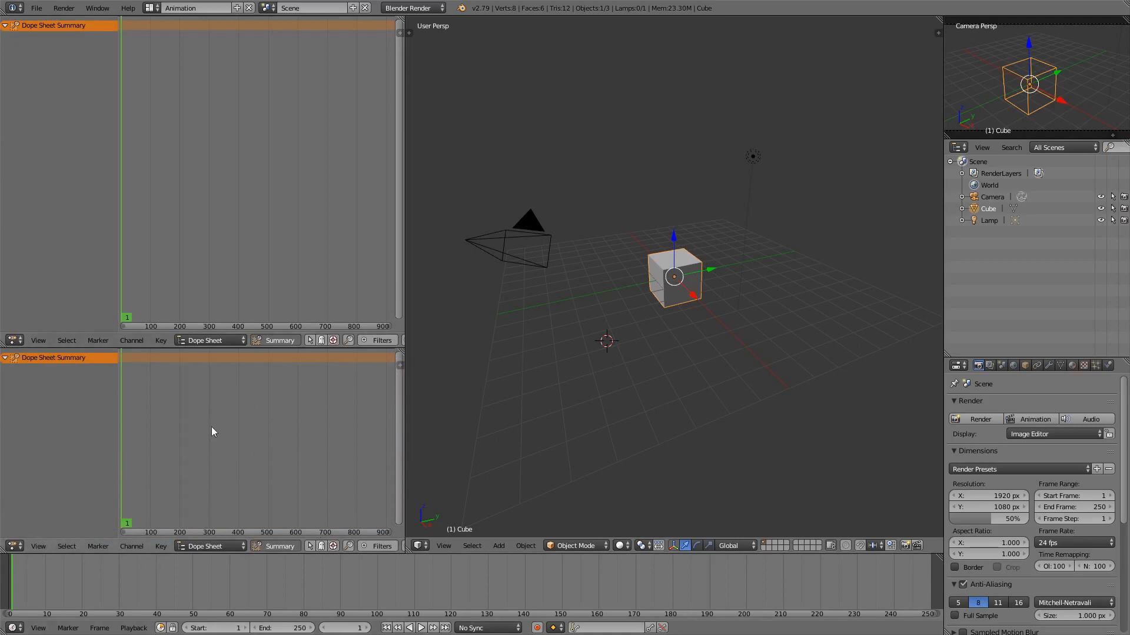
Step: Switch the lower of the two stacked Dope Sheet areas to the NLA Editor
left_click(14, 546)
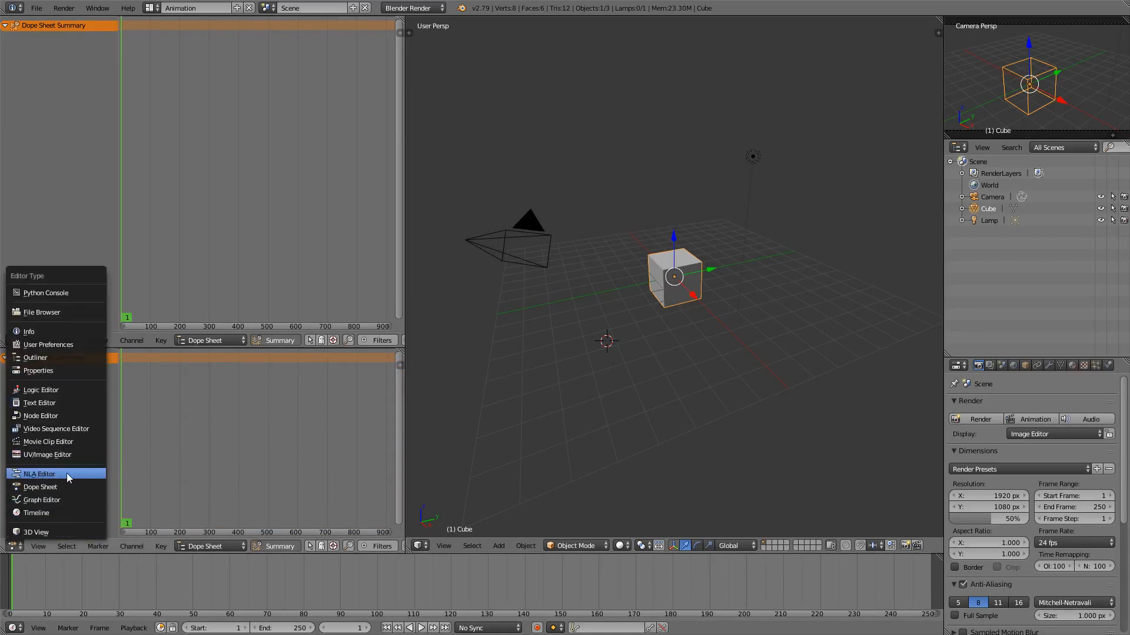
left_click(55, 487)
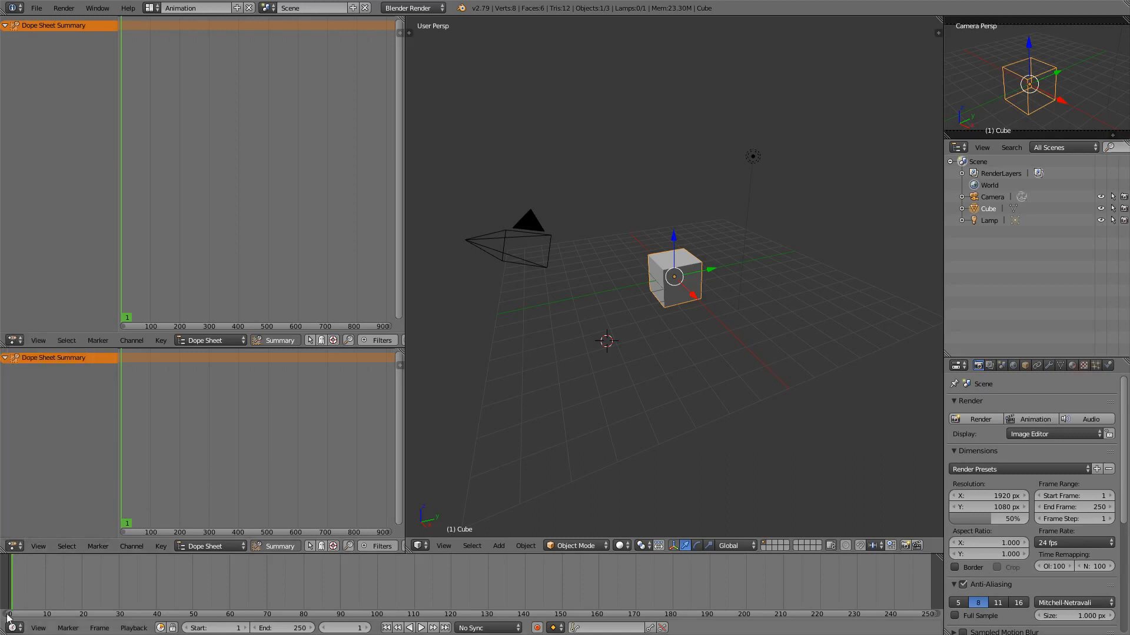
left_click(21, 547)
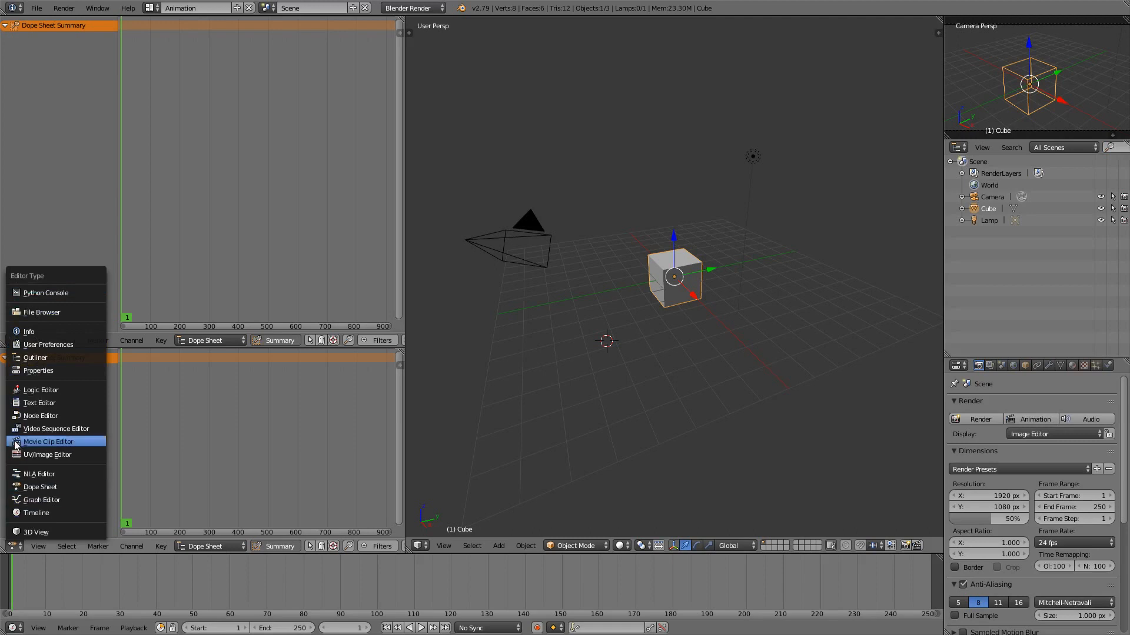
left_click(44, 475)
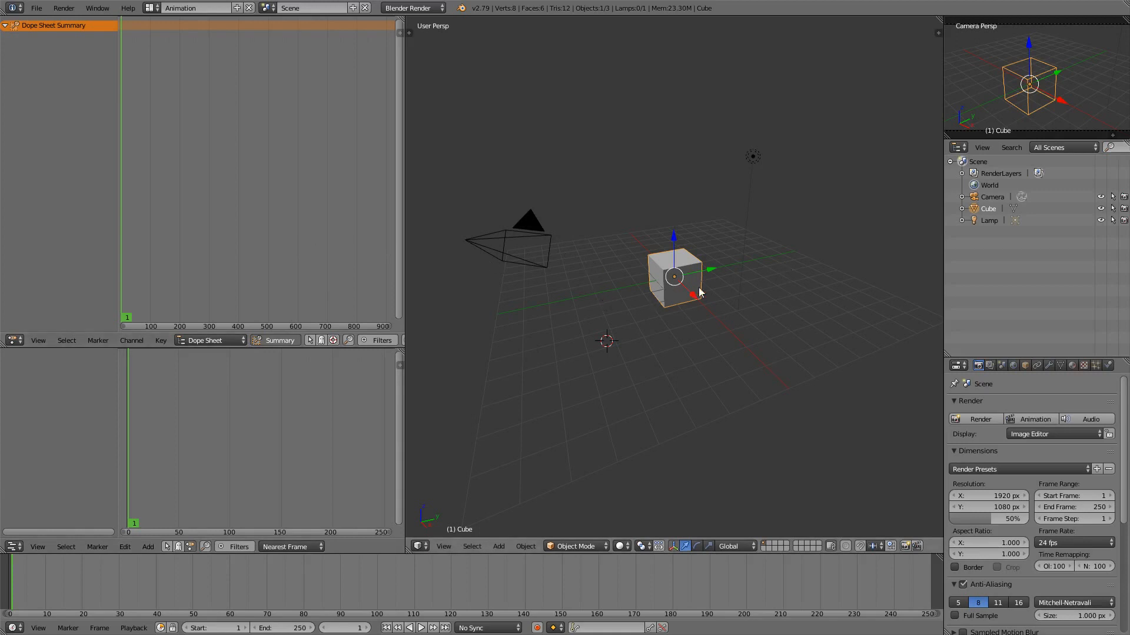
Step: Set LocRot as the active keying set and insert a location and rotation keyframe for the cube at frame 1
mouse_move(711, 327)
middle_mouse_down()
mouse_move(676, 354)
mouse_move(708, 333)
mouse_move(699, 332)
middle_mouse_up()
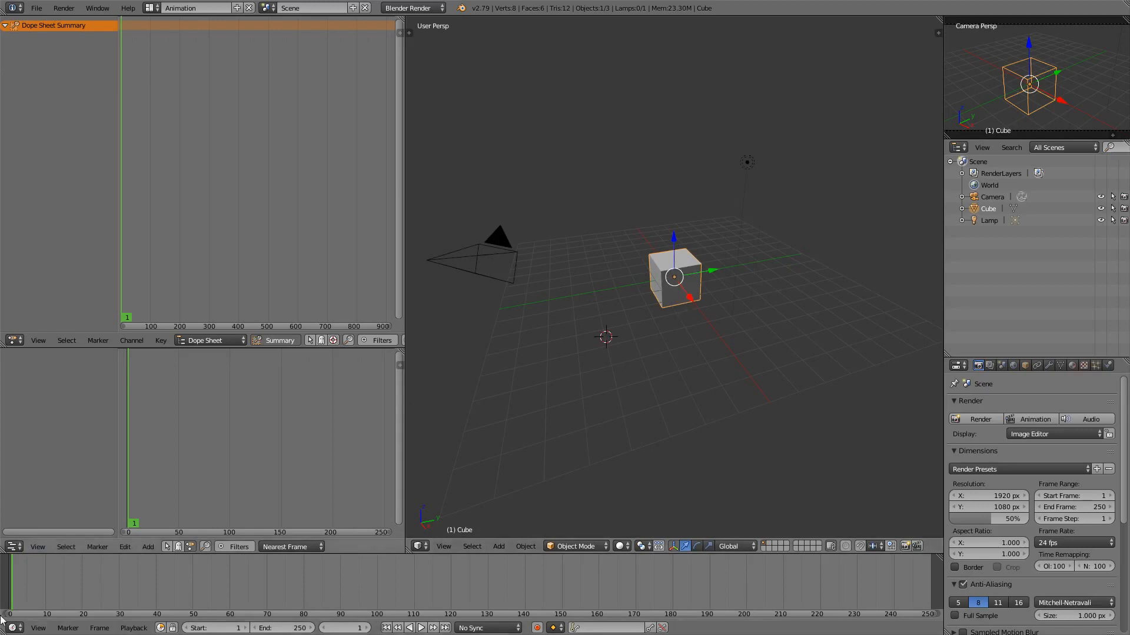
key("i")
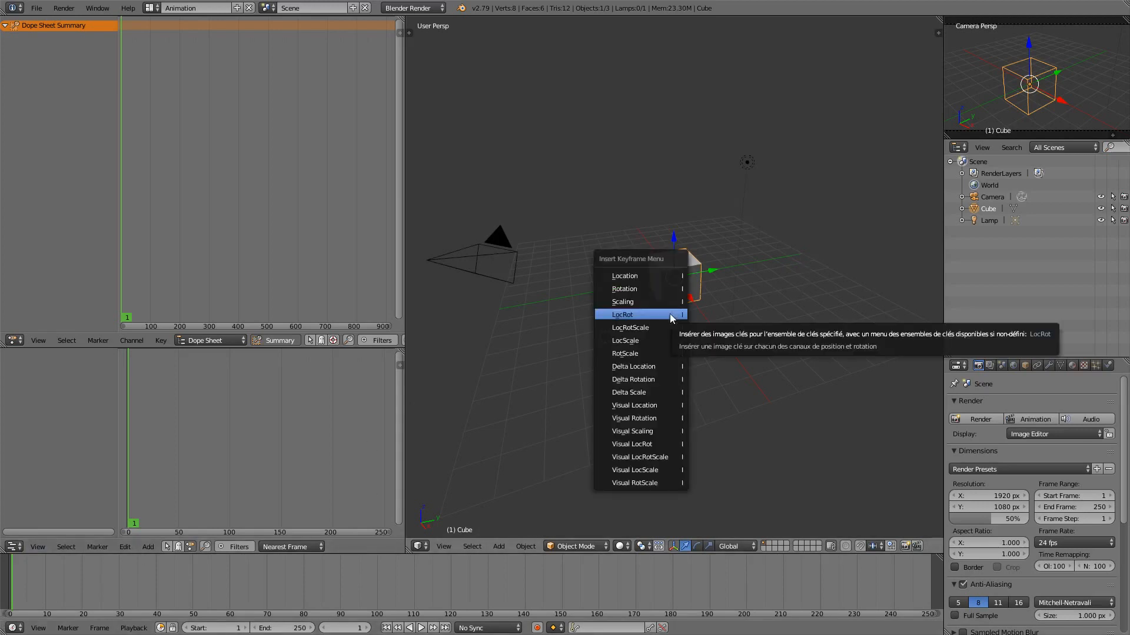
left_click(672, 318)
left_click(597, 626)
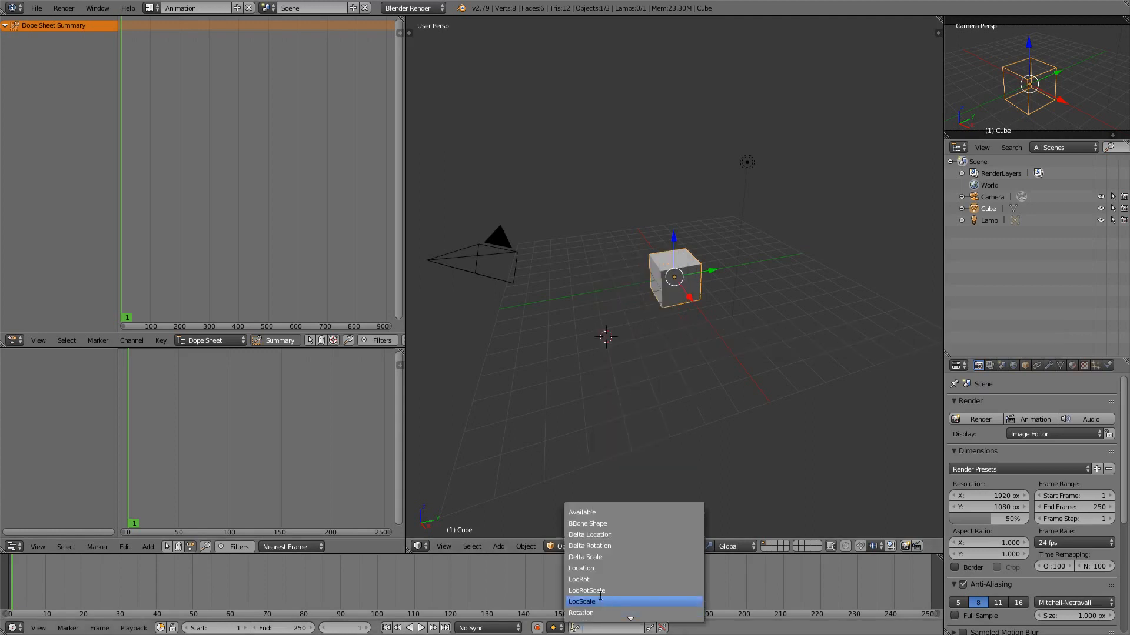
left_click(587, 579)
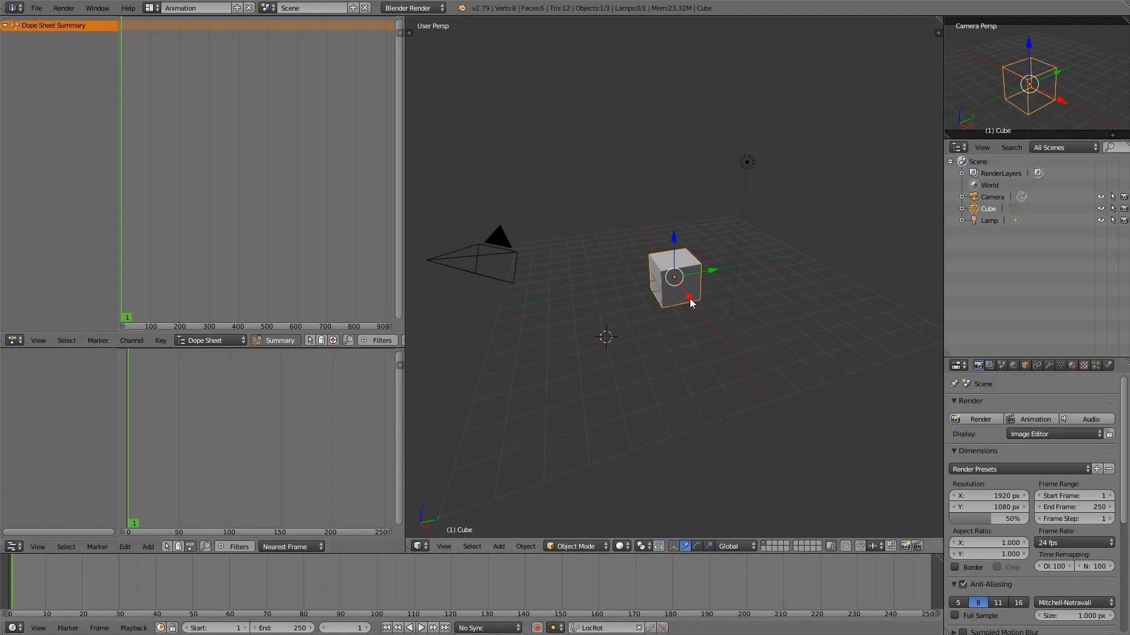
key("i")
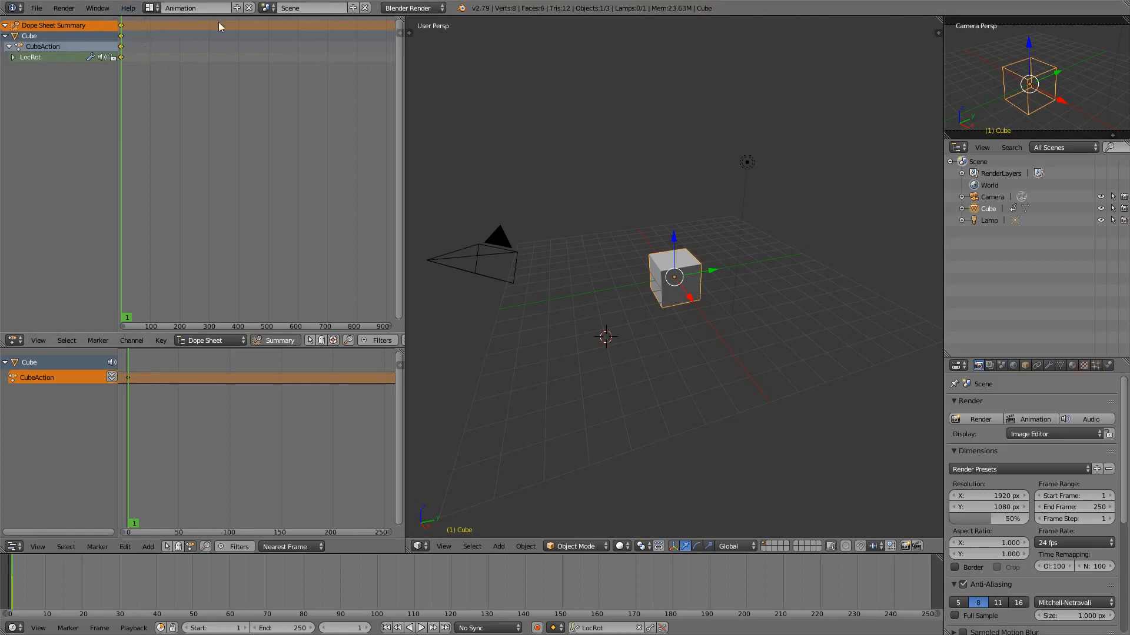
Step: Search the add-ons in the user preferences for "SCREE" to check Screencast Keys, and close the preferences
key("ctrl+alt+u")
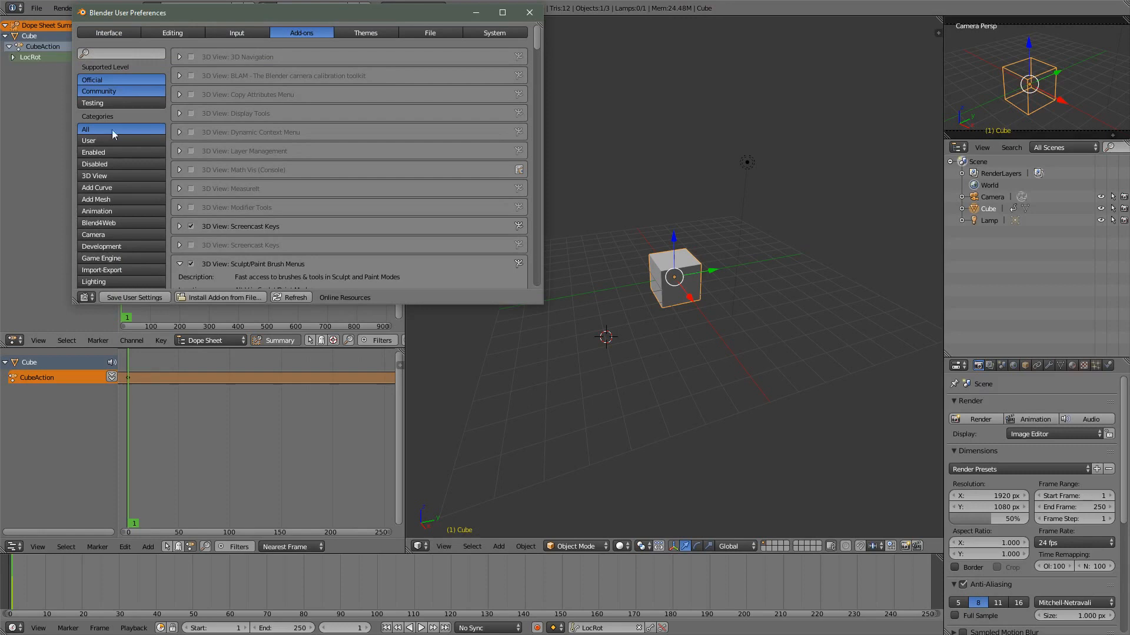
left_click(110, 52)
type("SCREE")
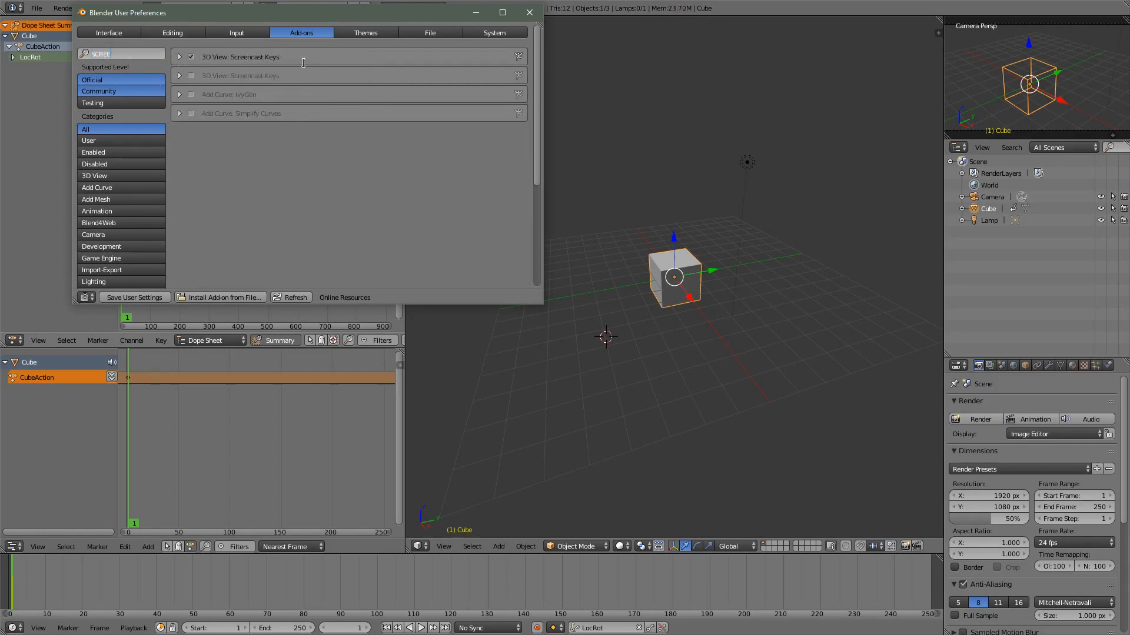
left_click(529, 12)
Step: Start the Screencast Keys display in the 3D view and hide the properties sidebar again
key("n")
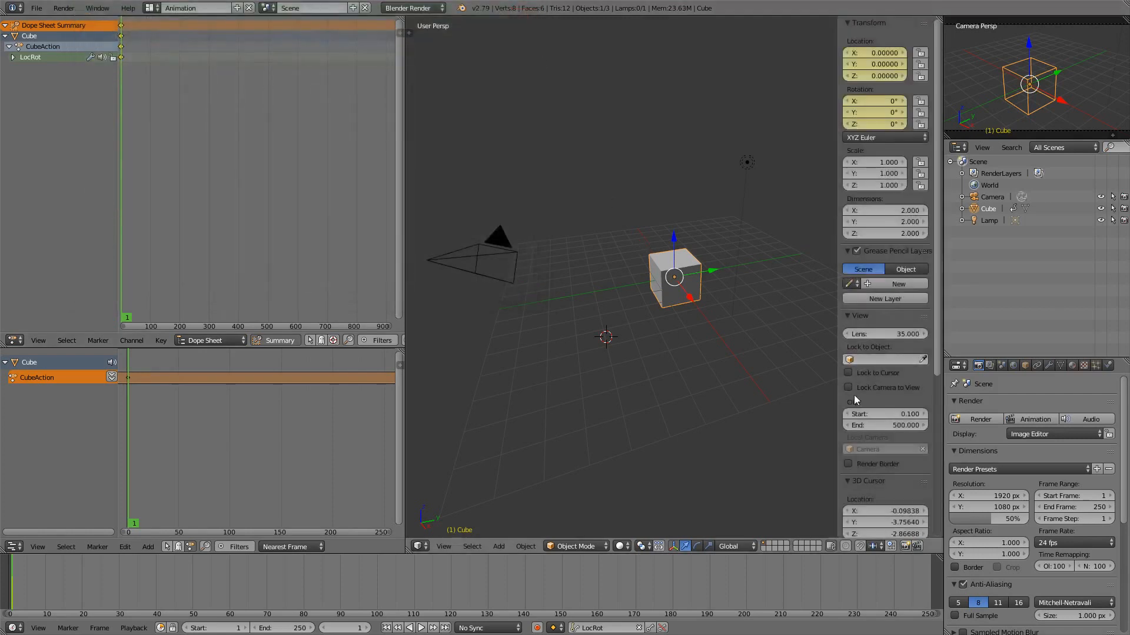
scroll(890, 461, "down", 10)
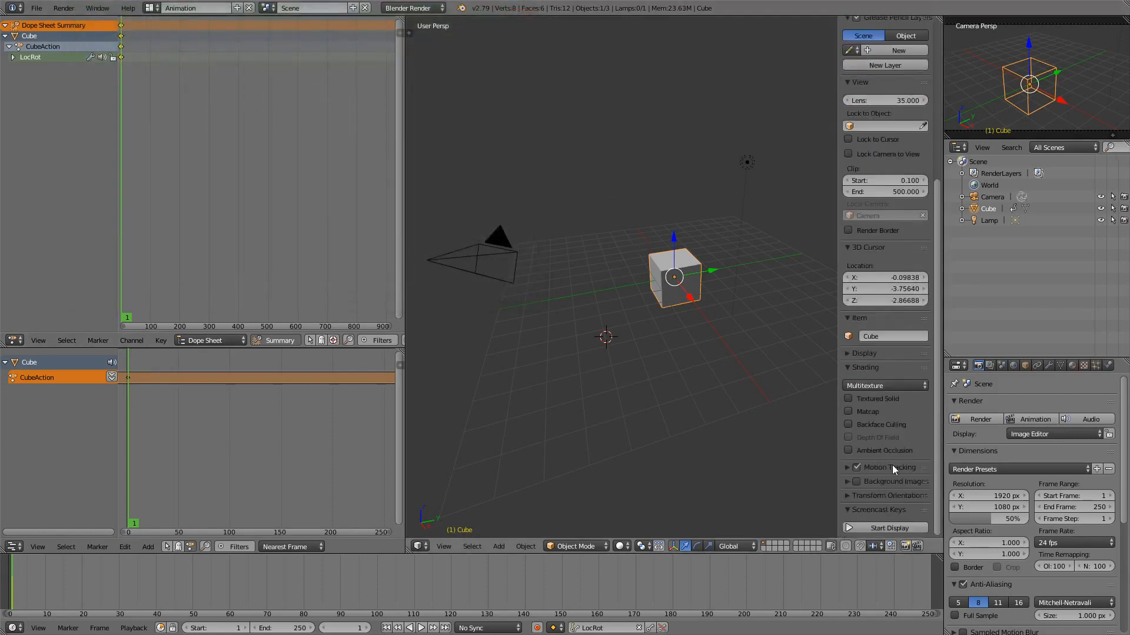
left_click(857, 529)
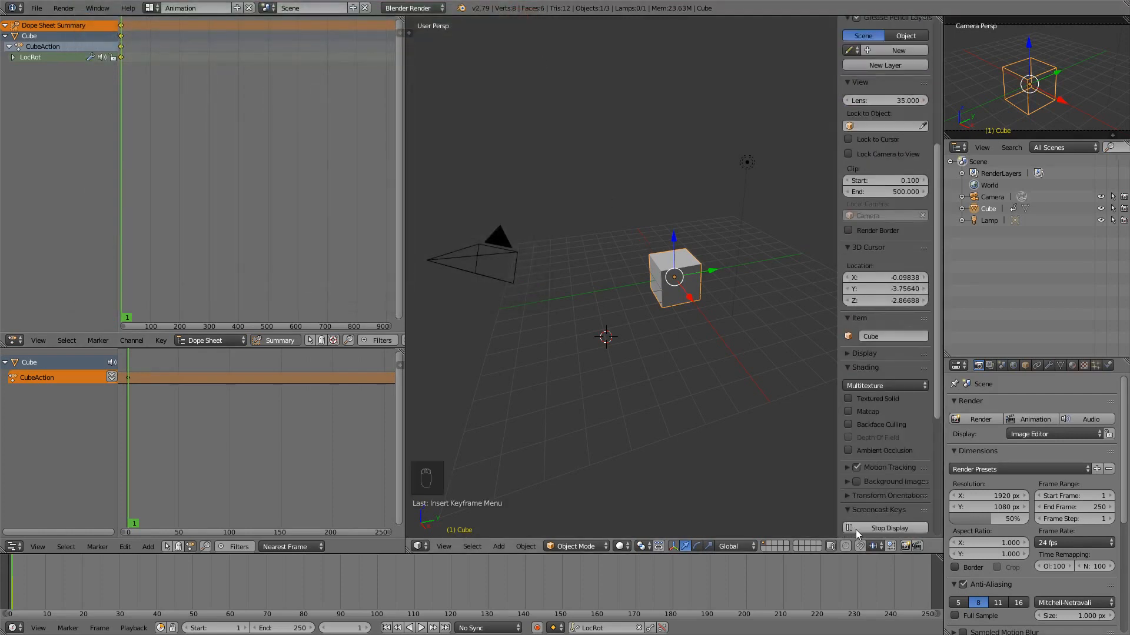
key("n")
key("n")
key("n")
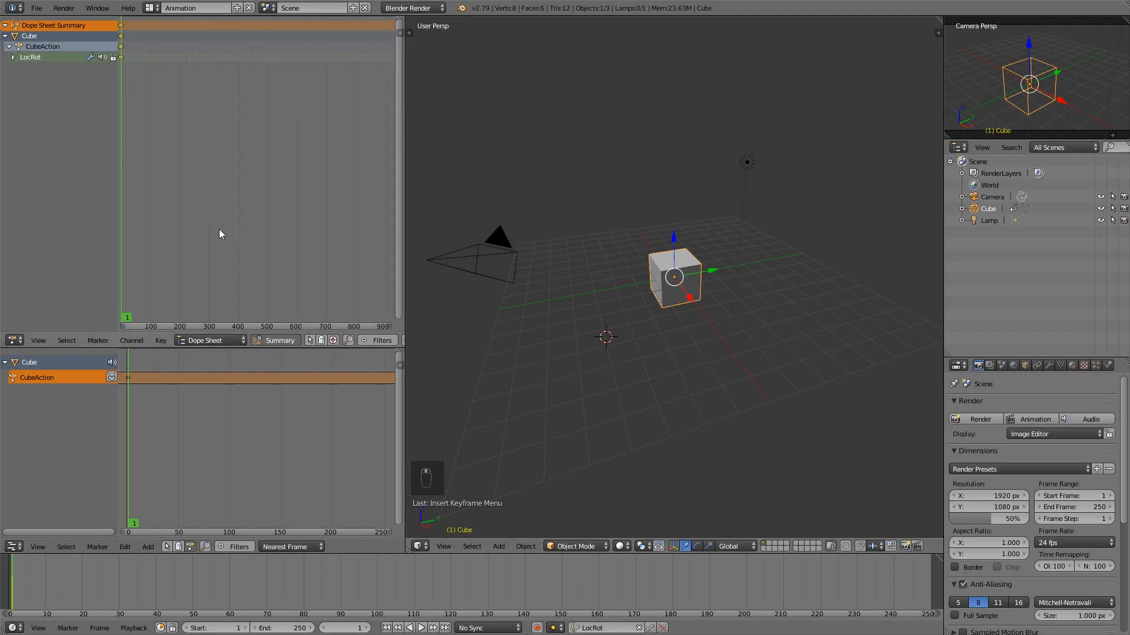
Step: Go to frame 30, move the cube along the positive Y axis, and insert a LocRot keyframe
key("alt+a")
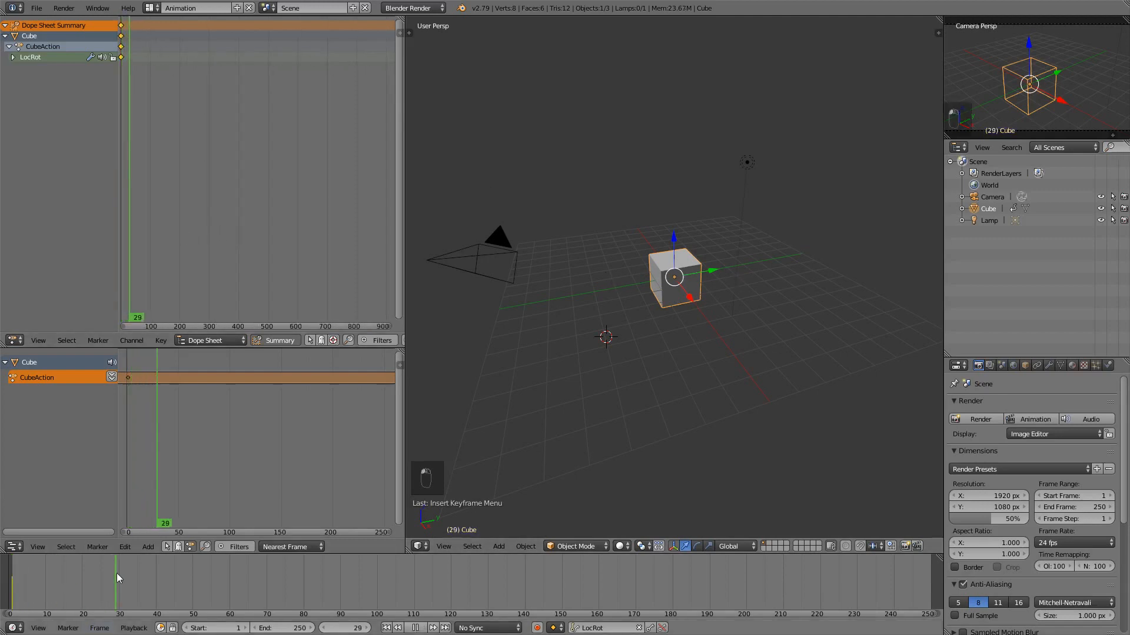
left_click_drag(117, 574, 120, 575)
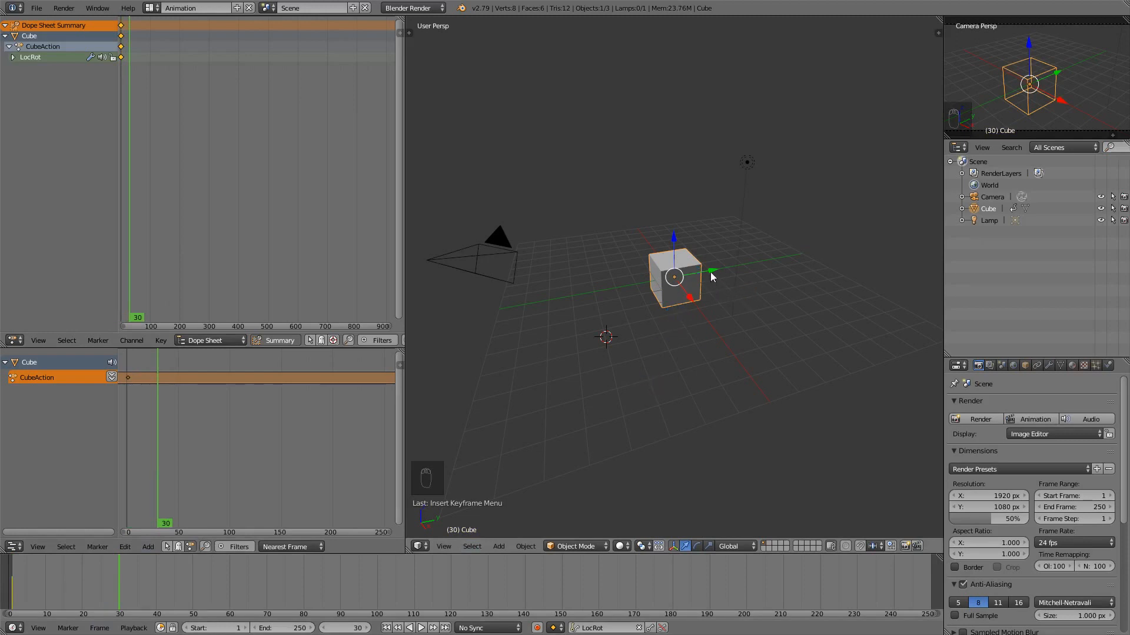
left_click_drag(711, 272, 804, 242)
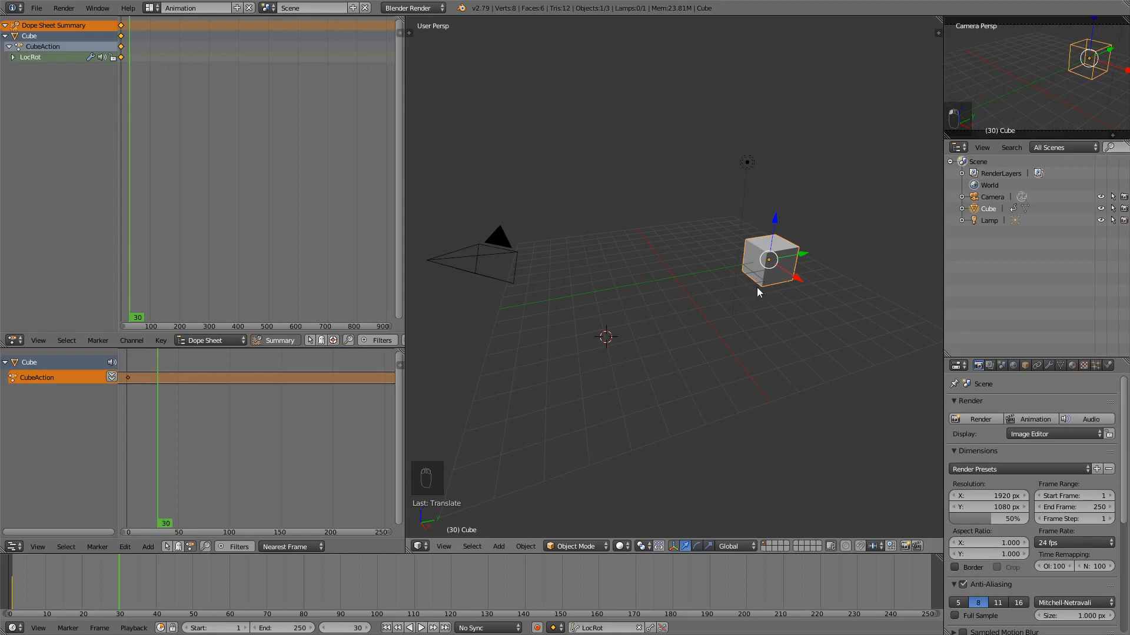
key("i")
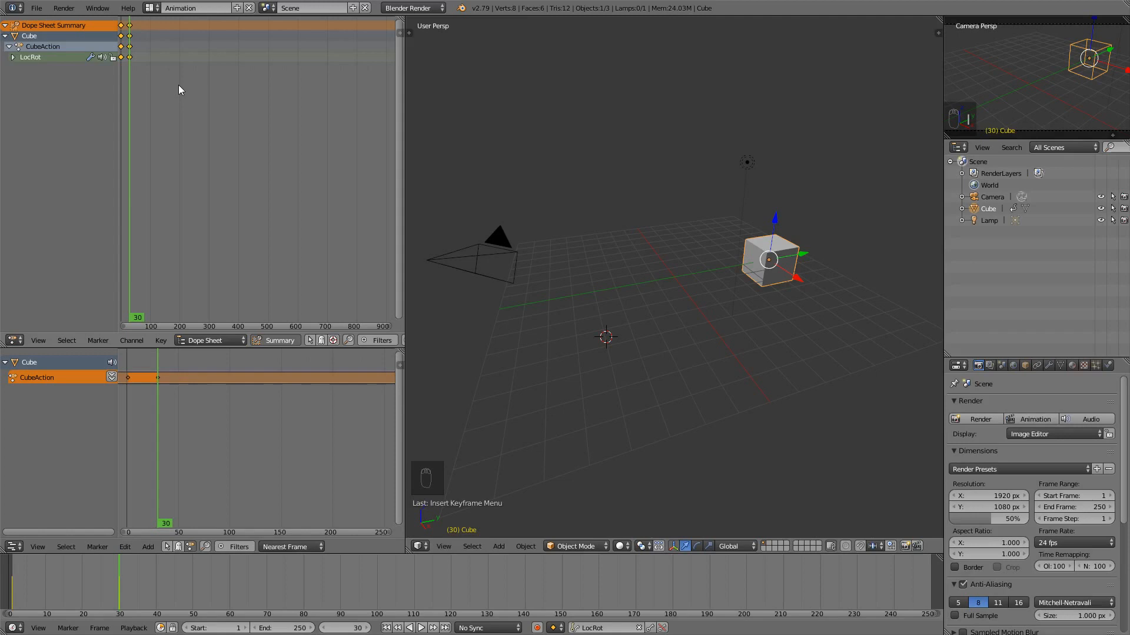
Step: Fit all of the cube's keyframes in the Dope Sheet view and briefly play the animation
key("Home")
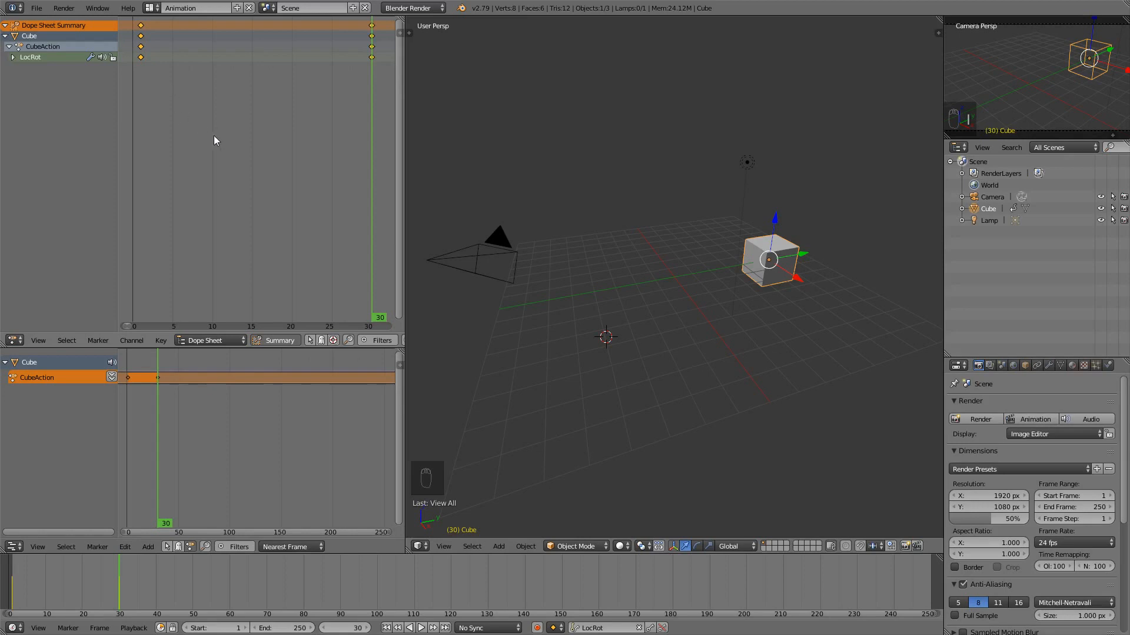
scroll(232, 146, "down", 10)
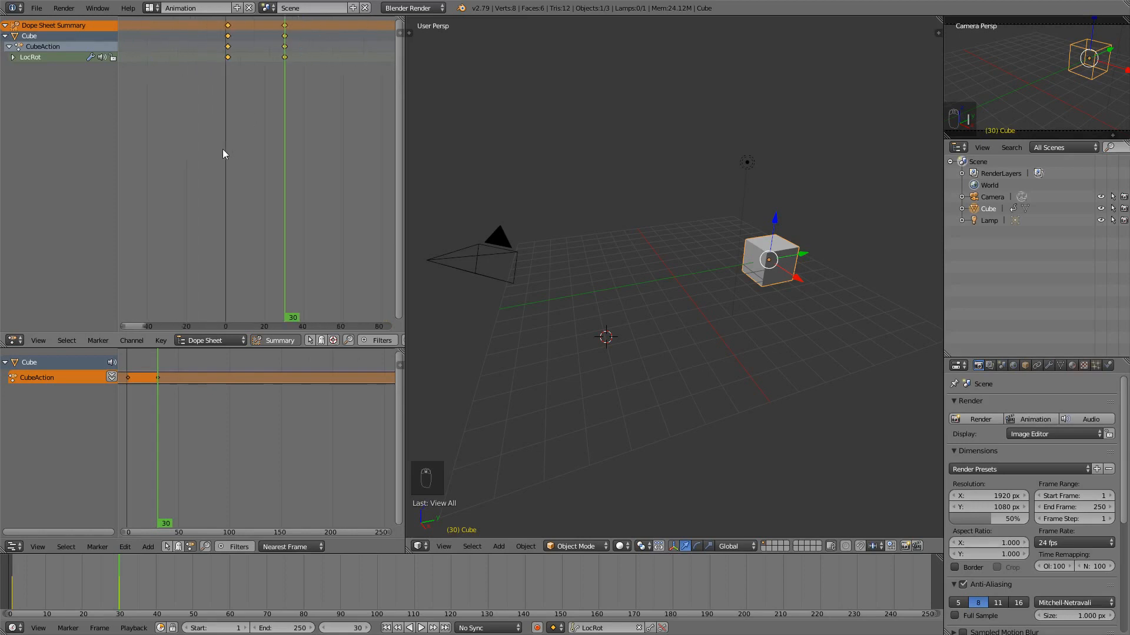
scroll(259, 150, "down", 5)
middle_click_drag(263, 151, 171, 160)
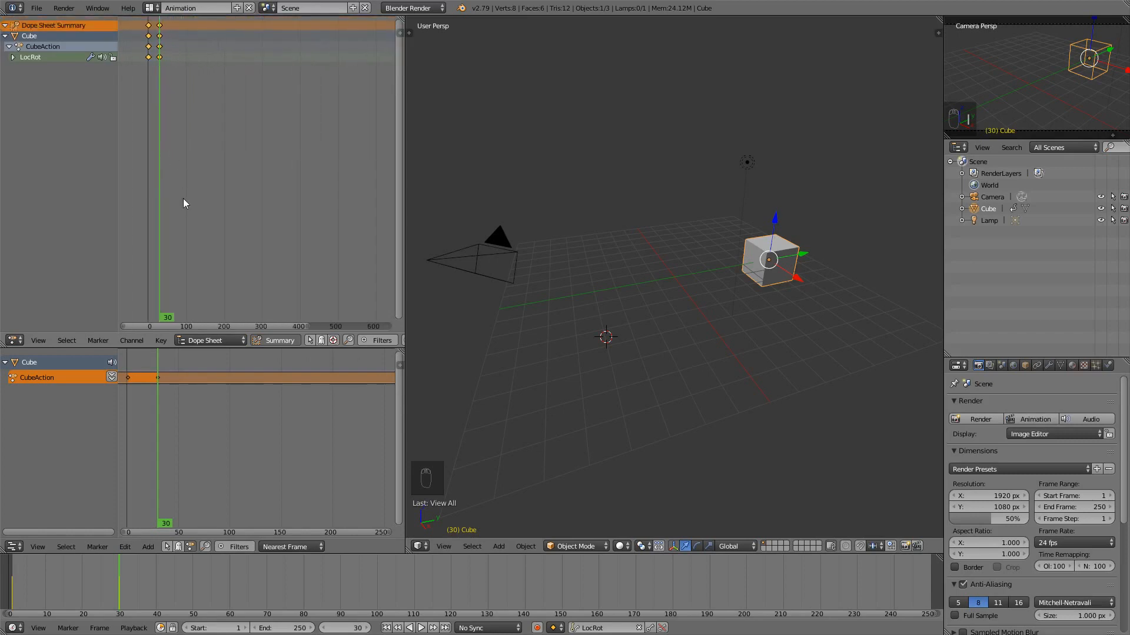
key("Home")
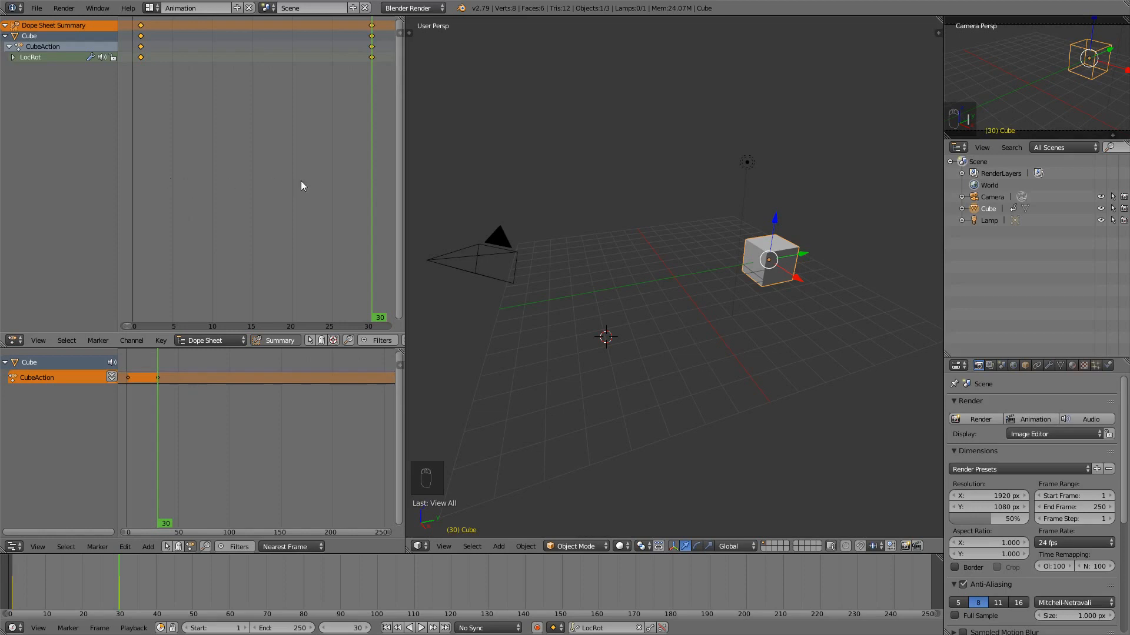
key("alt+shift+a")
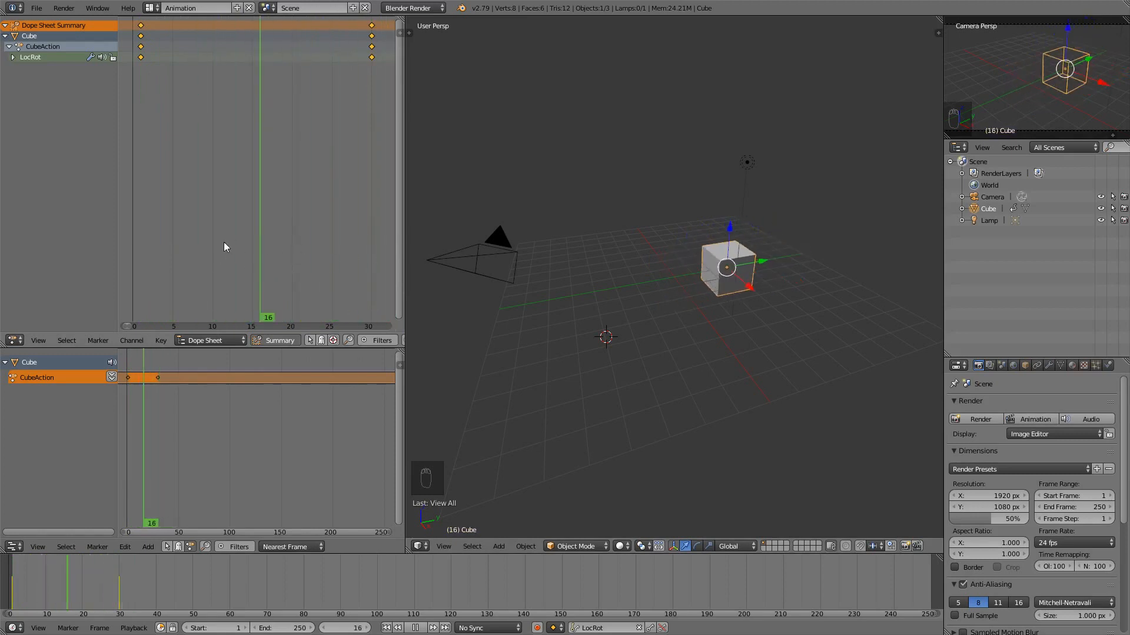
key("alt+a")
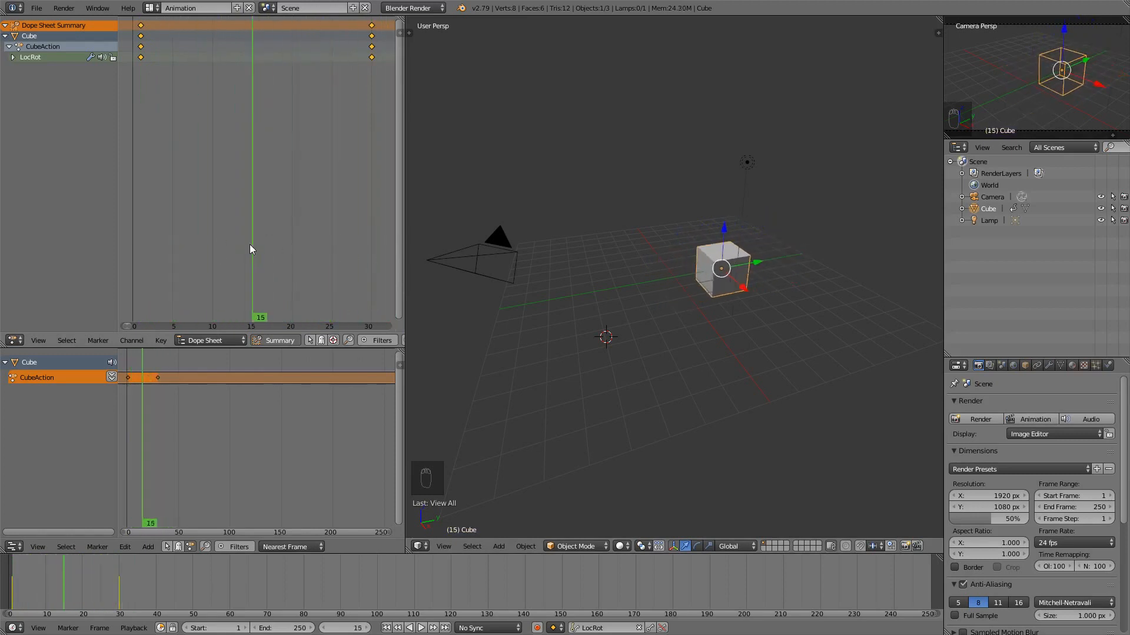
Step: Move the current frame to 32 and frame the selected keyframes in the Dope Sheet view
key("KP_Decimal")
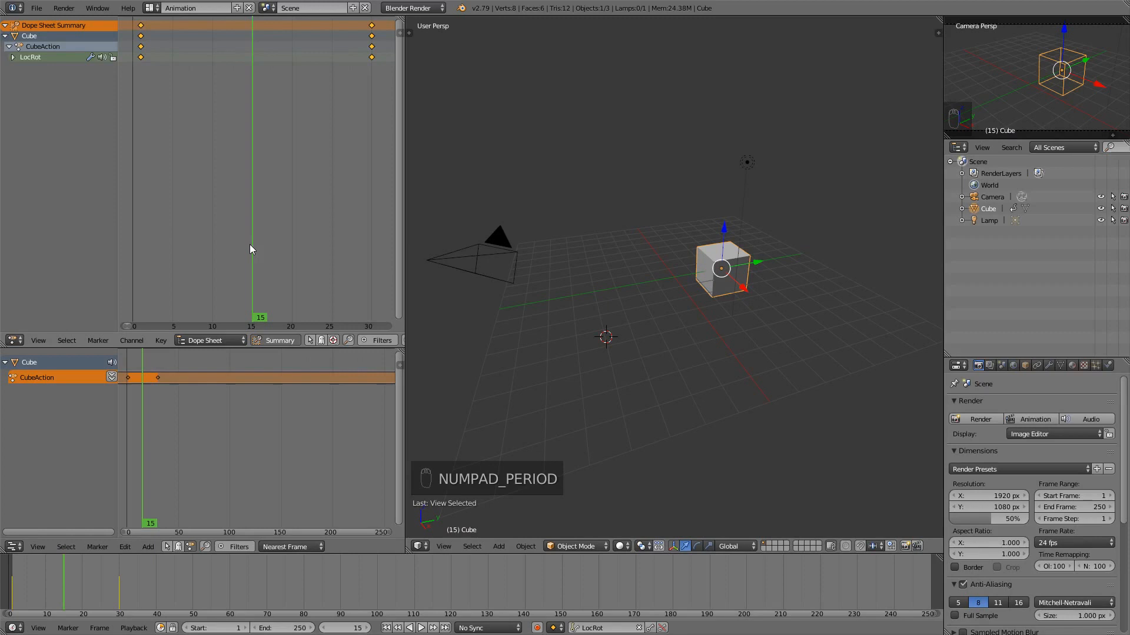
scroll(274, 183, "down", 3)
left_click(299, 150)
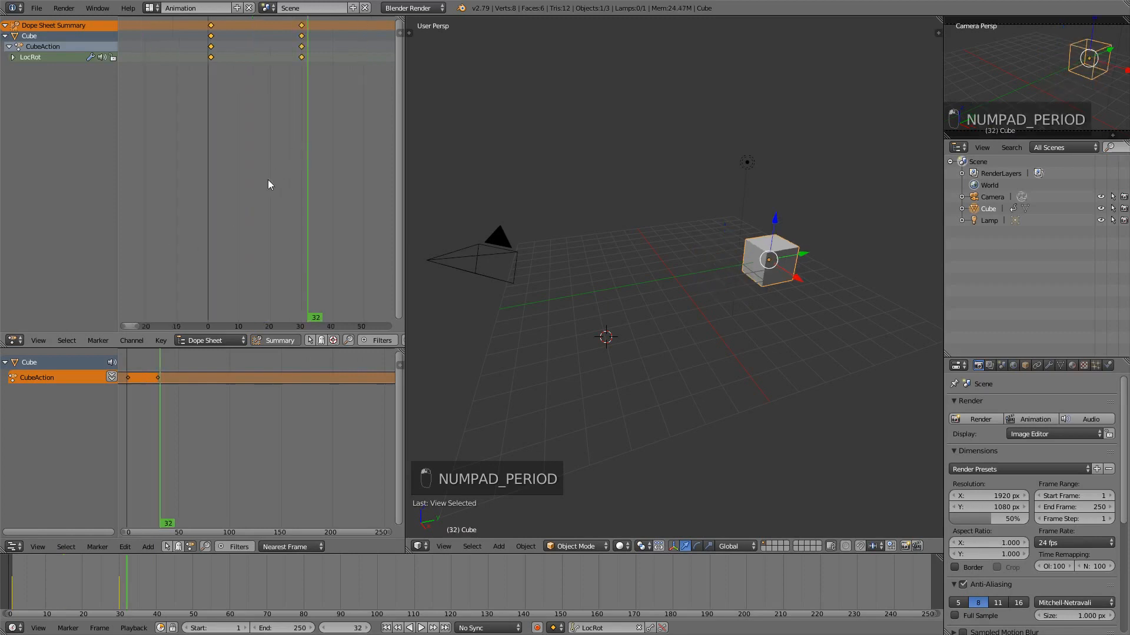
scroll(267, 180, "down", 3)
key("KP_Decimal")
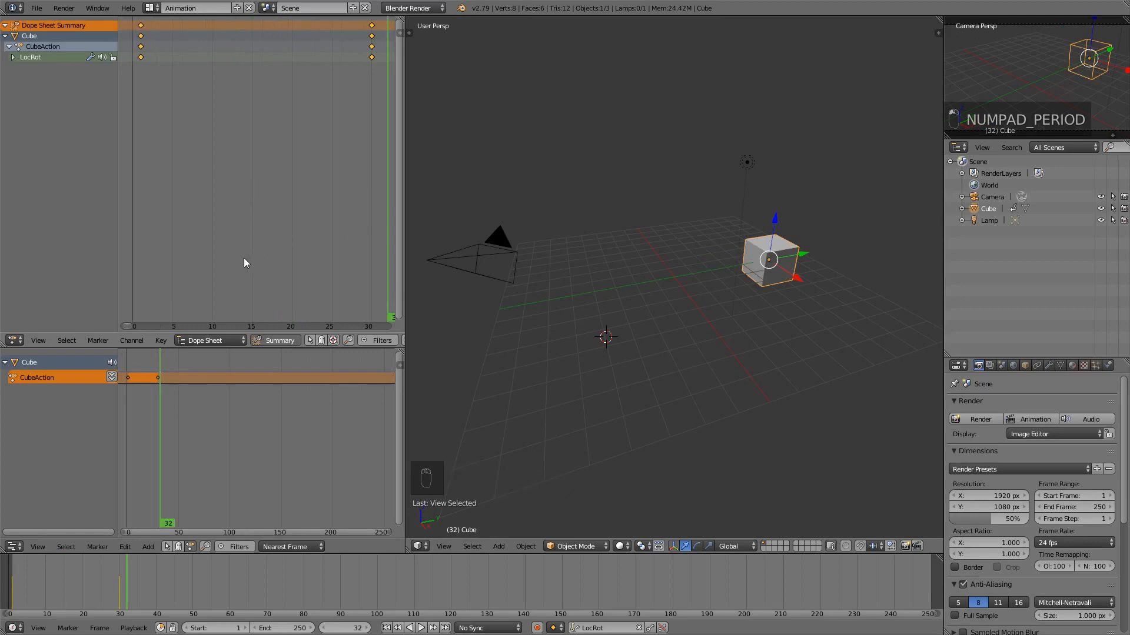
key("KP_Decimal")
key("KP_Decimal")
Step: Scrub the Dope Sheet to frame 11, play the cube's movement, and return to frame 1
left_click_drag(332, 197, 222, 196)
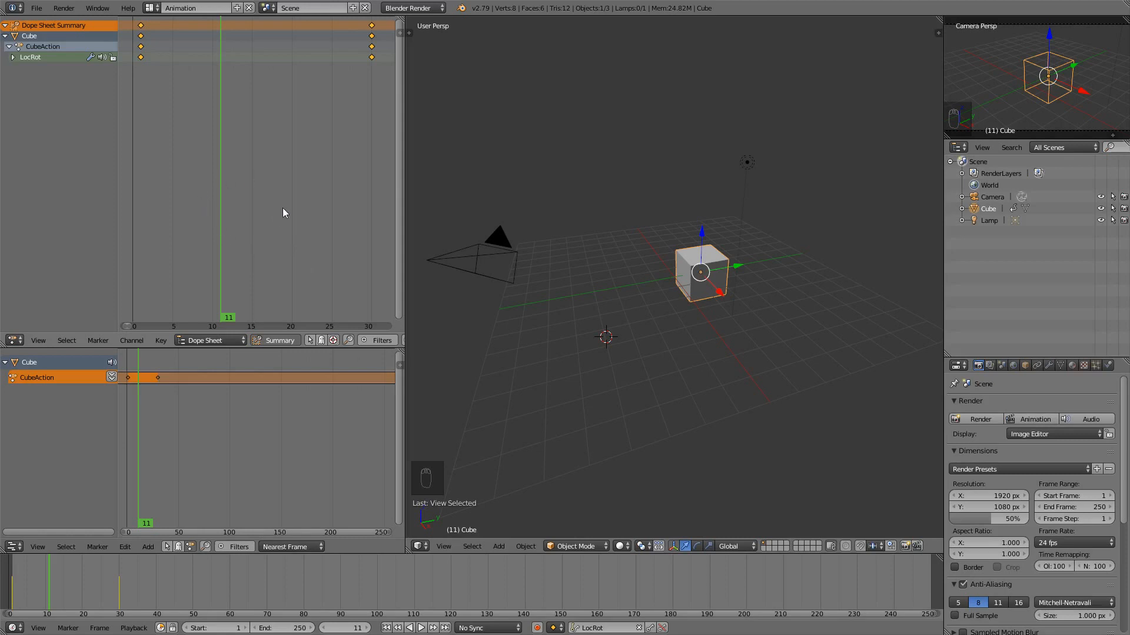
key("alt+a")
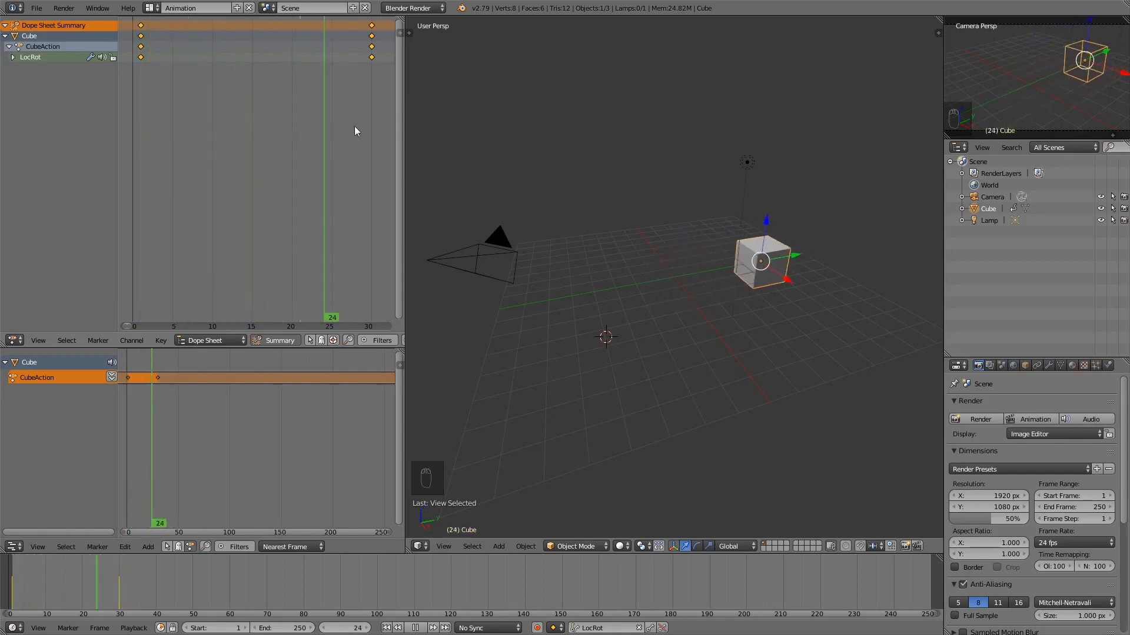
left_click_drag(354, 126, 142, 95)
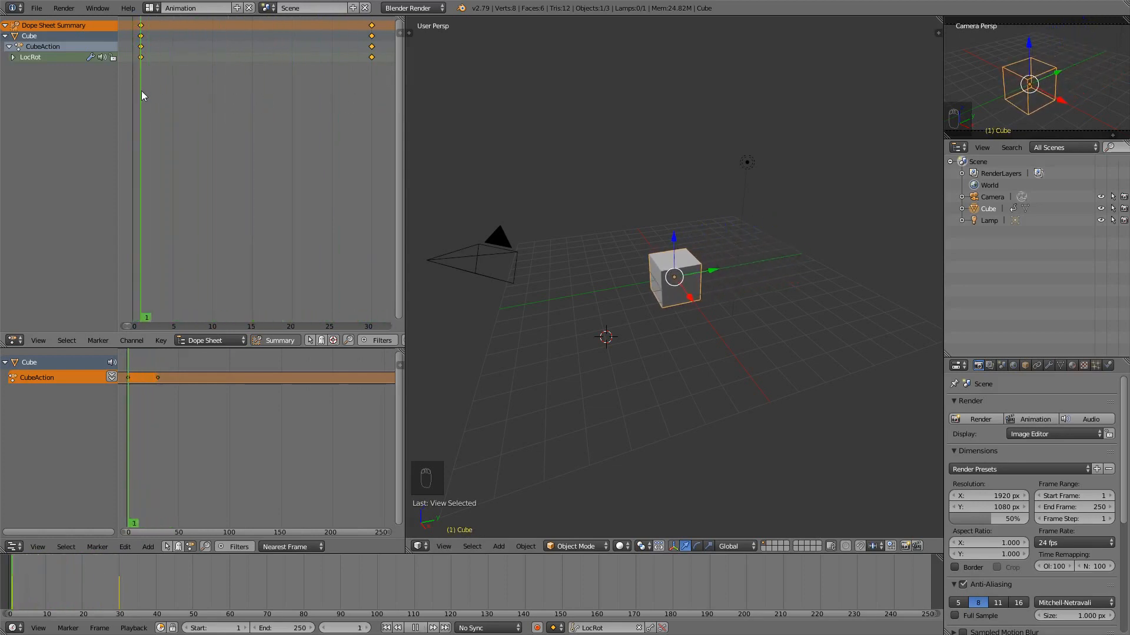
Step: Expand the LocRot group into its individual channels, play the animation, and return to frame 1
left_click(13, 57)
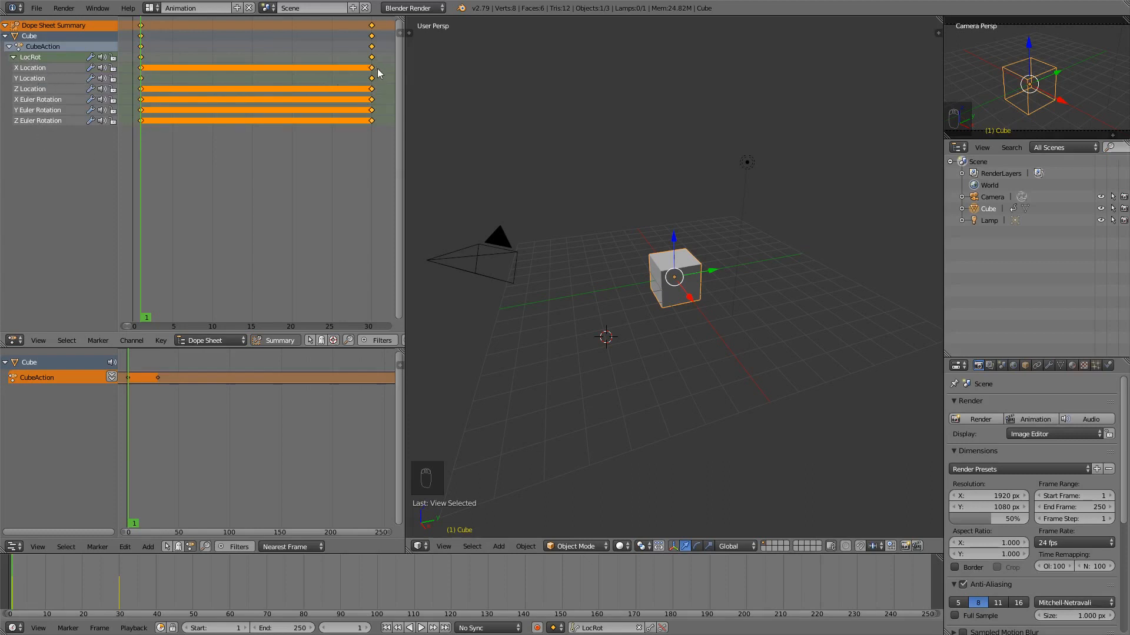
key("alt+a")
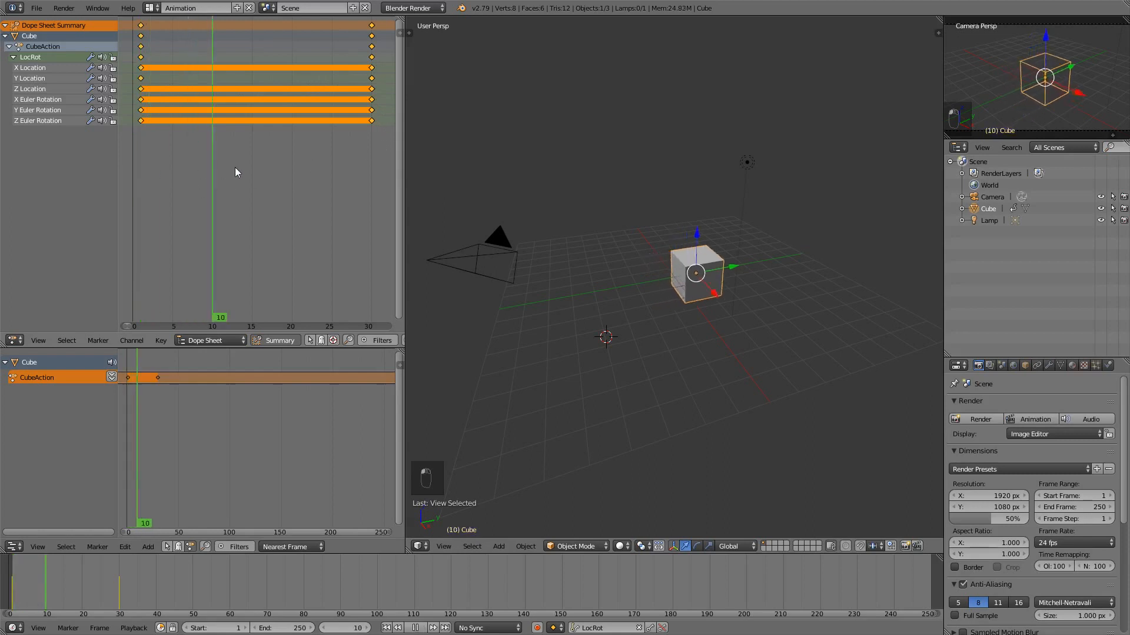
left_click_drag(291, 155, 140, 139)
Step: Deselect all keyframes in the Dope Sheet and scrub the animation to frame 13
key("a")
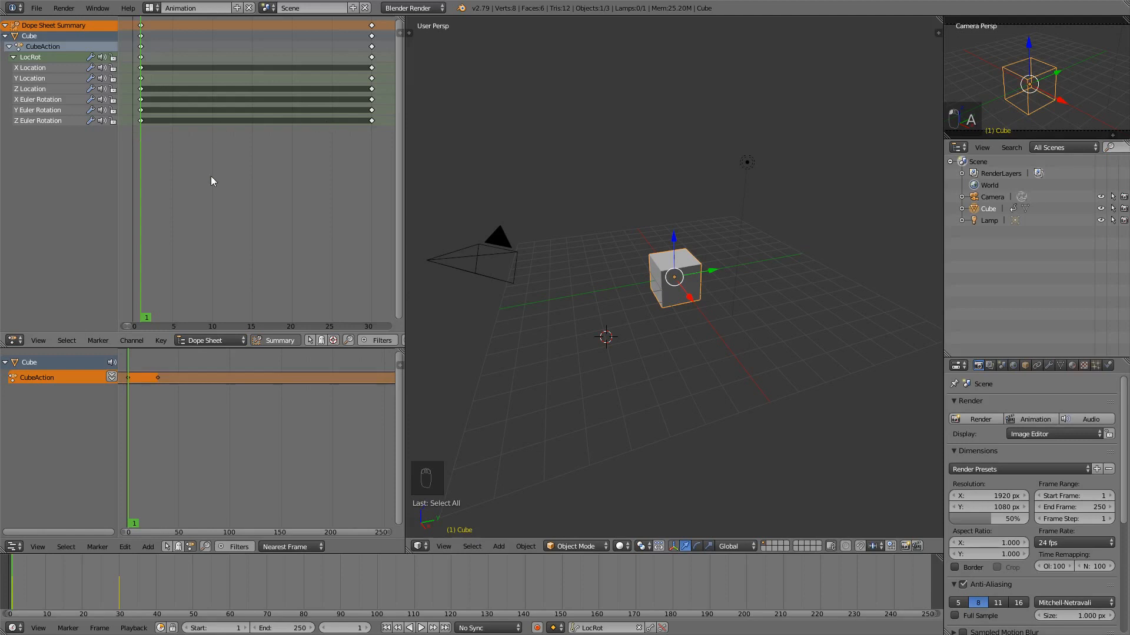
key("alt+a")
key("Escape")
left_click_drag(182, 225, 237, 194)
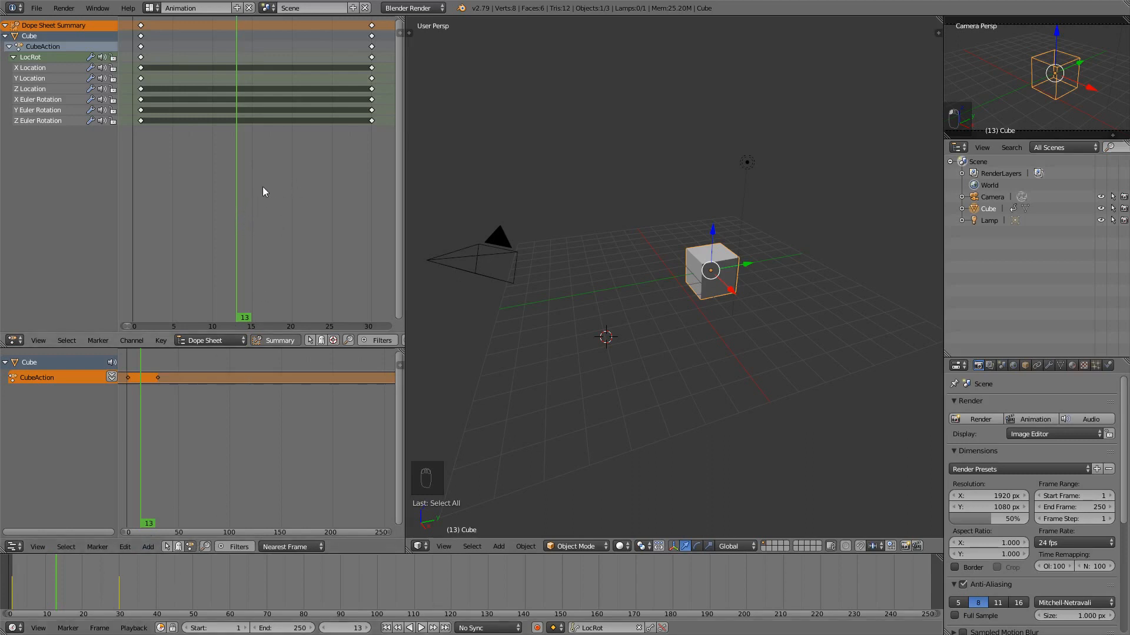
Step: Try duplicating the first X Location keyframe to about frame 62, check it by scrubbing, and undo the duplication
left_click_drag(238, 184, 212, 183)
middle_click_drag(338, 186, 250, 190)
scroll(296, 193, "down", 13)
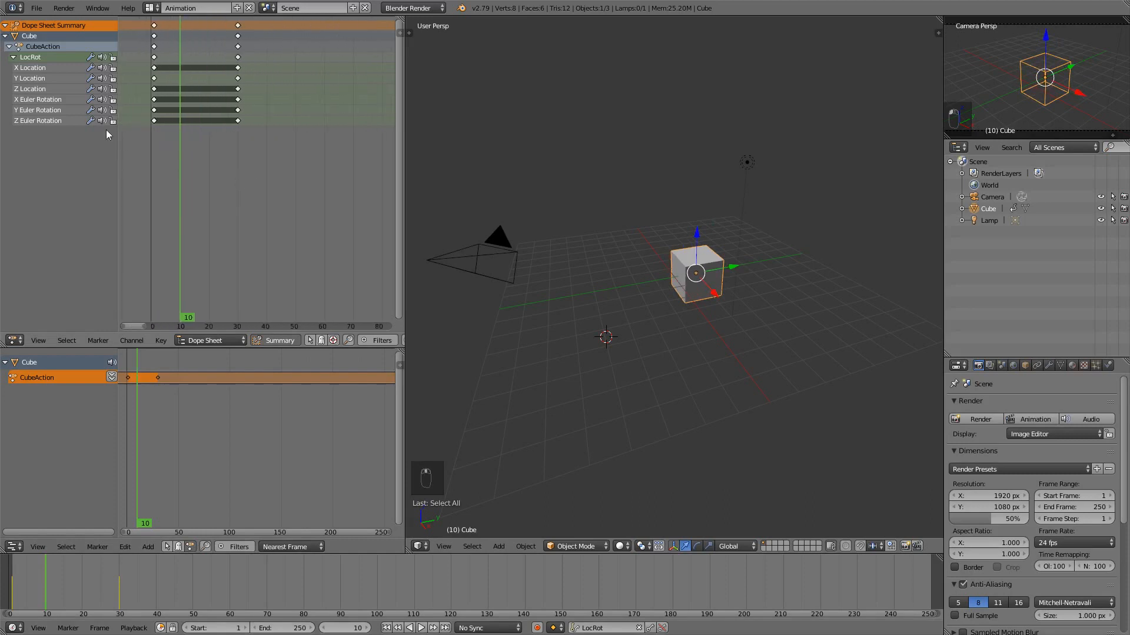
left_click(155, 68)
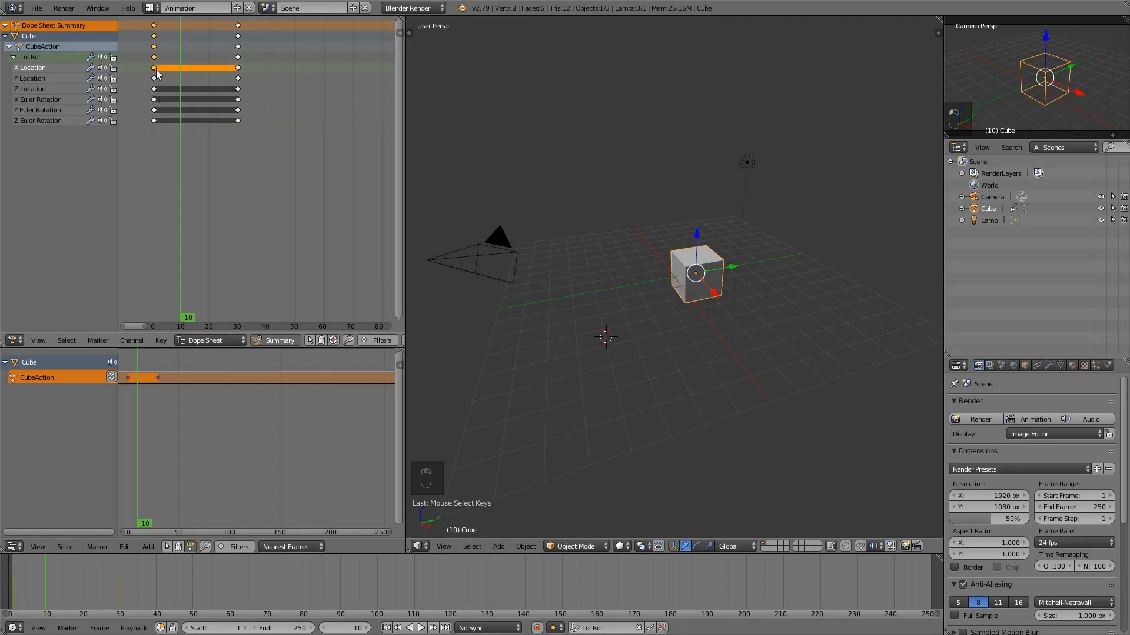
key("shift+d")
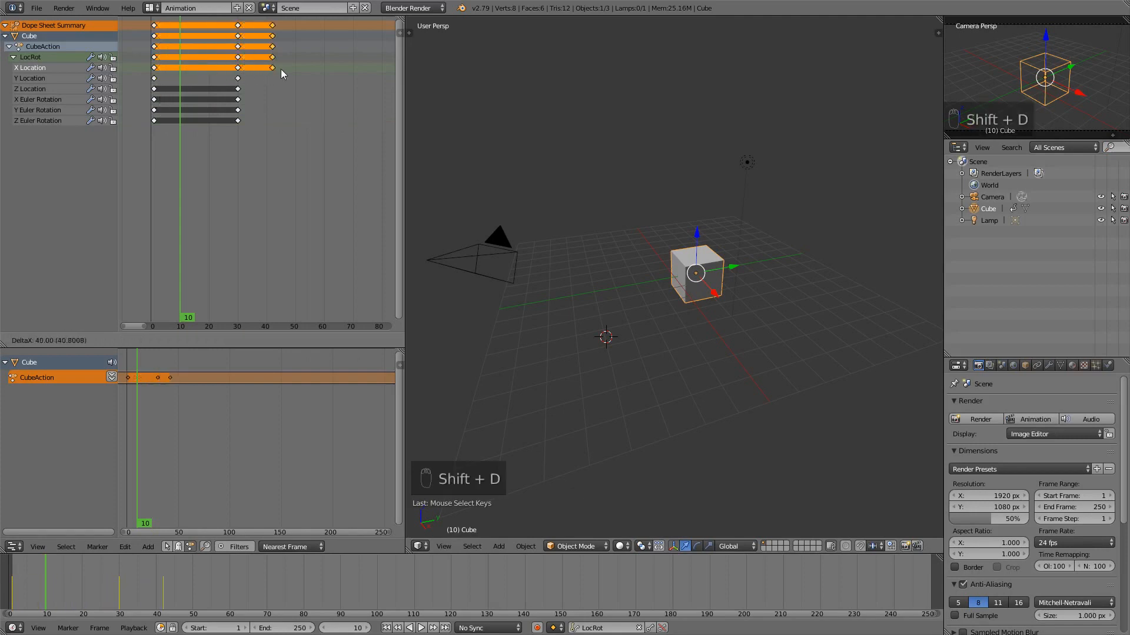
left_click(333, 75)
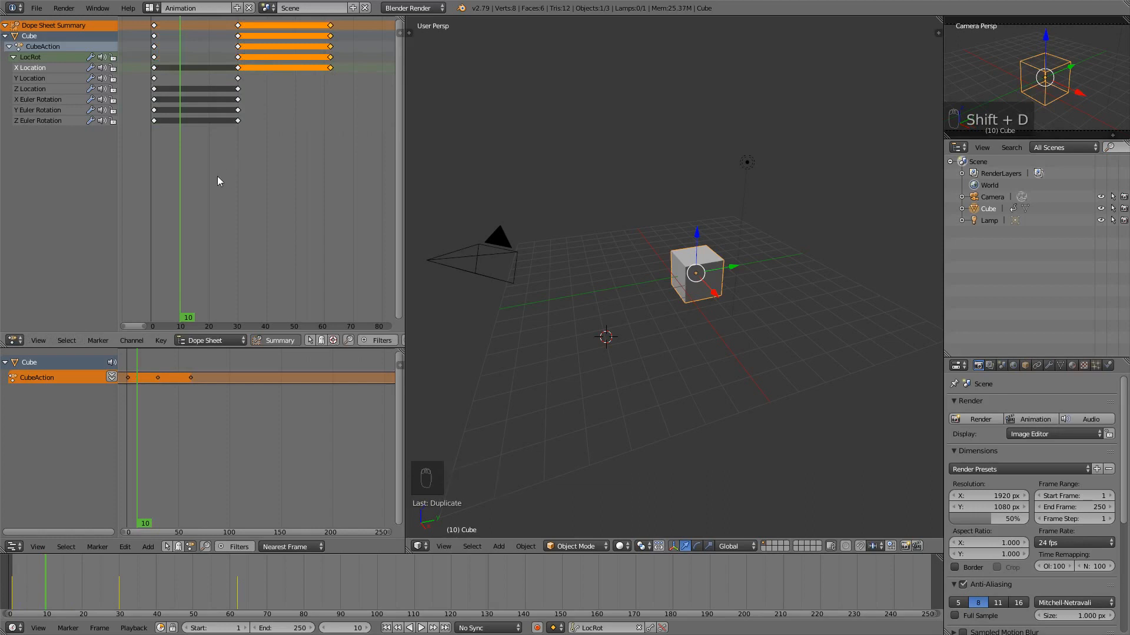
left_click_drag(204, 168, 330, 151)
key("ctrl+z")
key("ctrl+z")
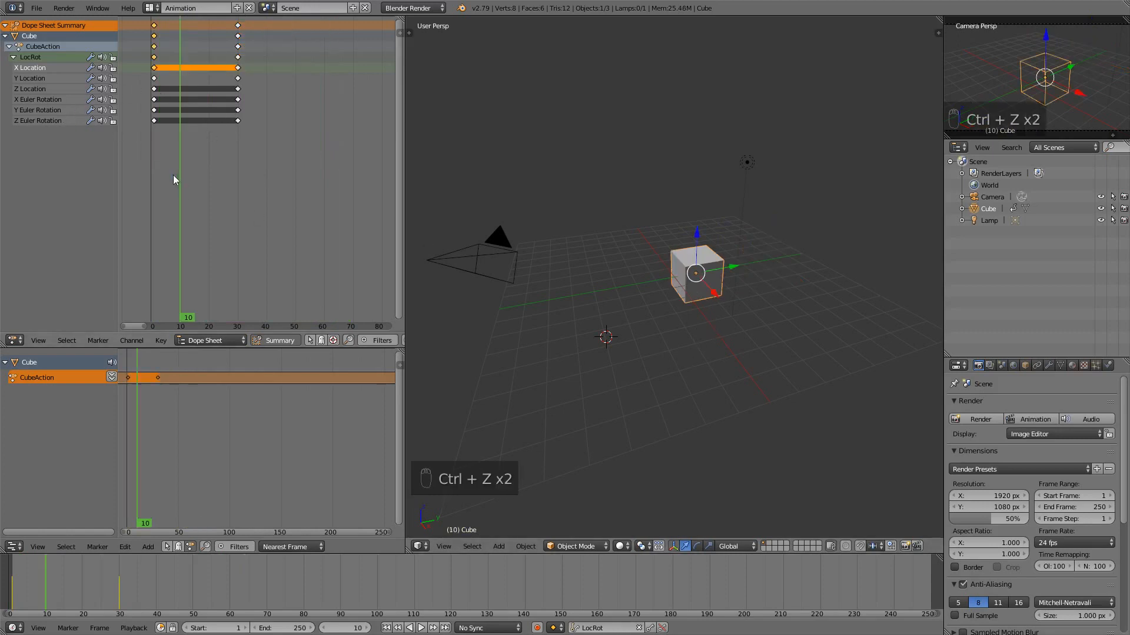
Step: Duplicate the first Y Location keyframe and place the copy at about frame 56 in the Dope Sheet
right_click(154, 79)
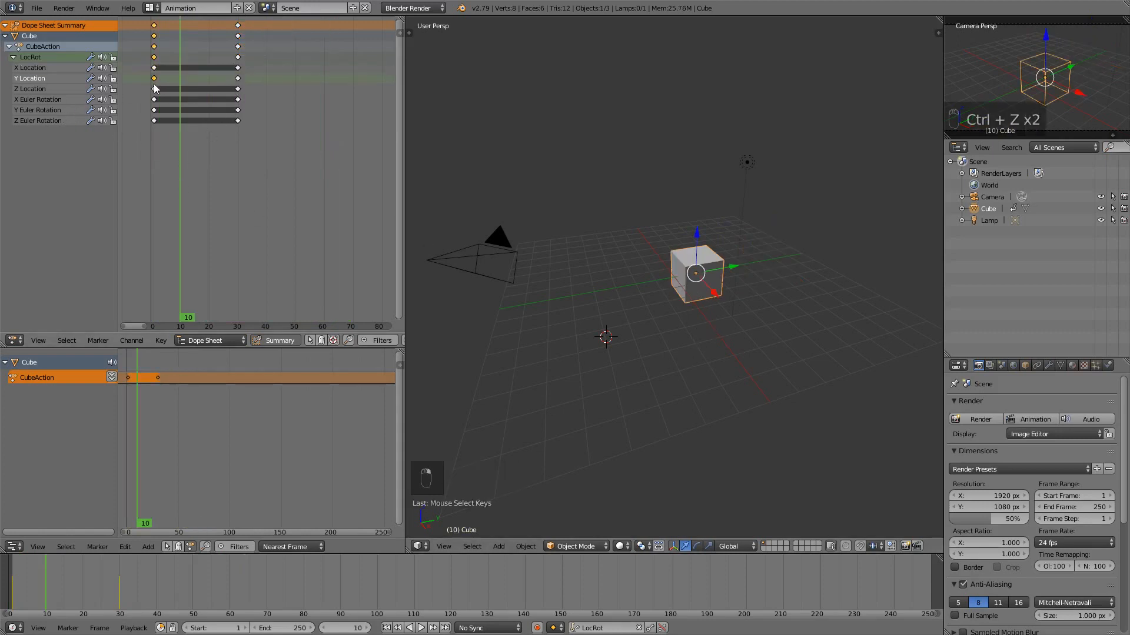
key("shift+d")
left_click(312, 86)
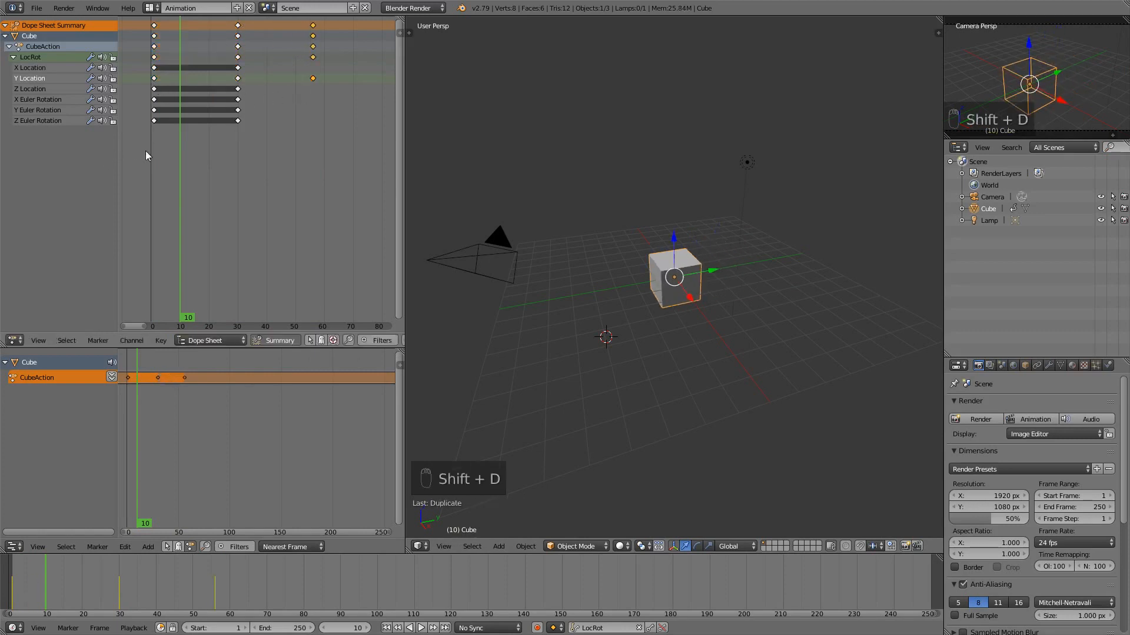
Step: Play the animation to watch the cube's back-and-forth movement, and set the current frame to 49
key("alt+a")
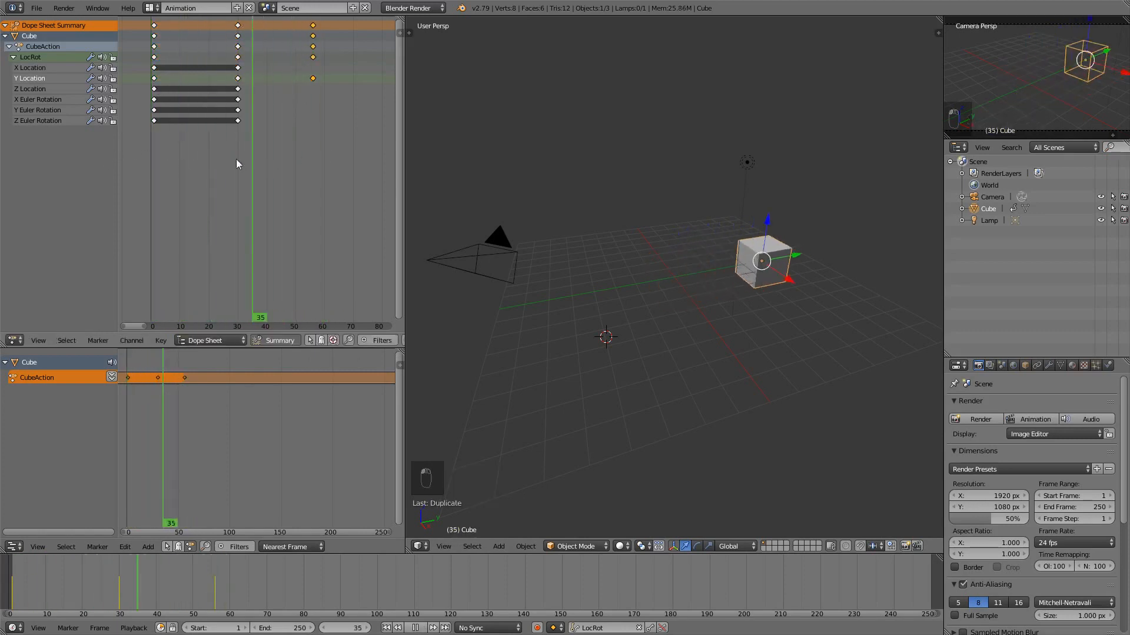
key("Escape")
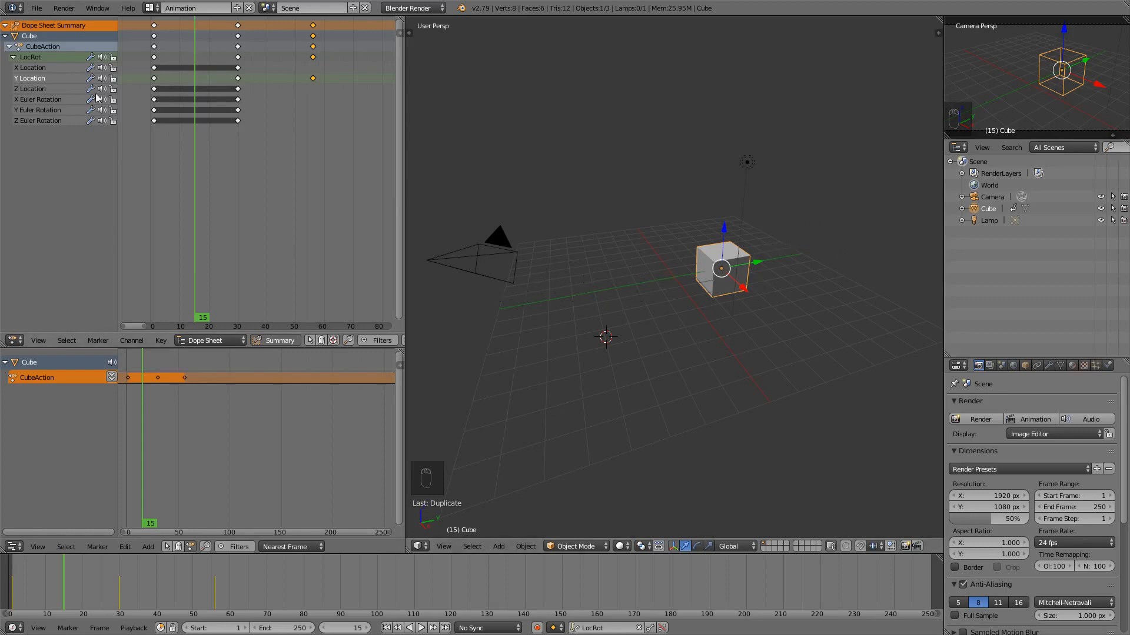
key("alt+a")
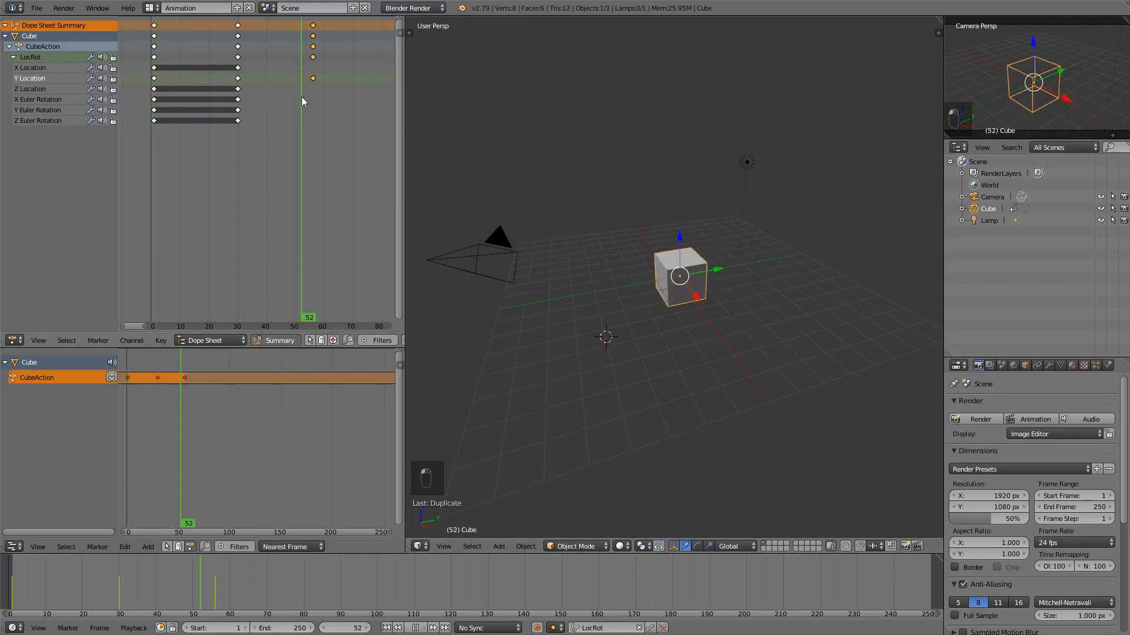
mouse_move(301, 97)
left_mouse_down()
mouse_move(168, 113)
mouse_move(303, 100)
mouse_move(293, 107)
left_mouse_up()
Step: Move the duplicated Y Location keyframe to about frame 74 and scrub the animation back to frame 10
right_click(314, 71)
right_click(314, 77)
key("g")
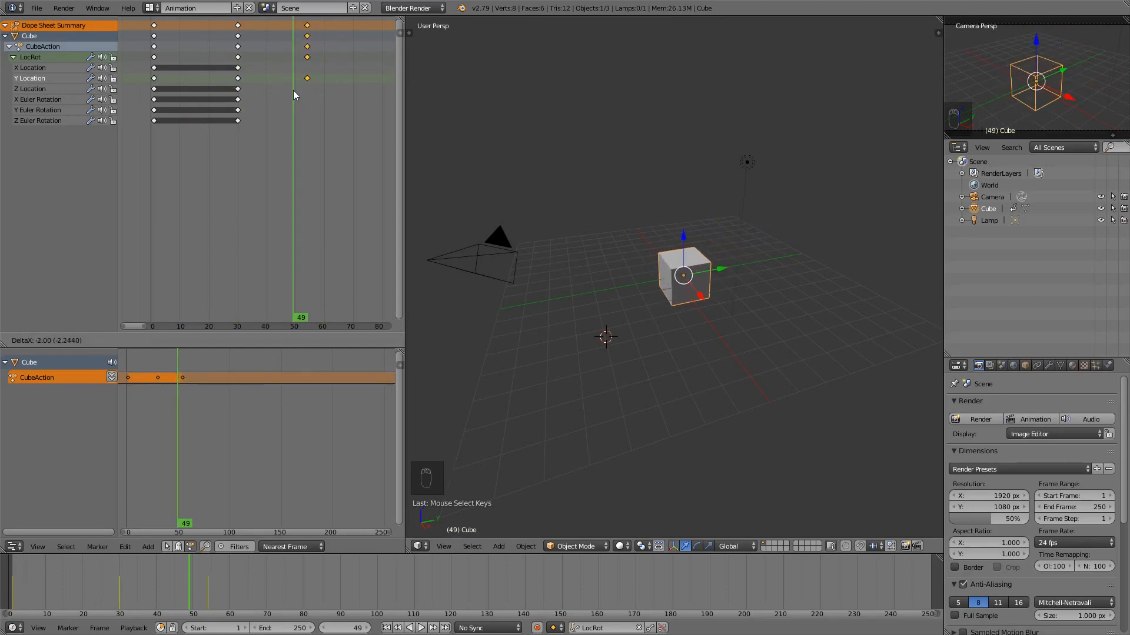
left_click(309, 95)
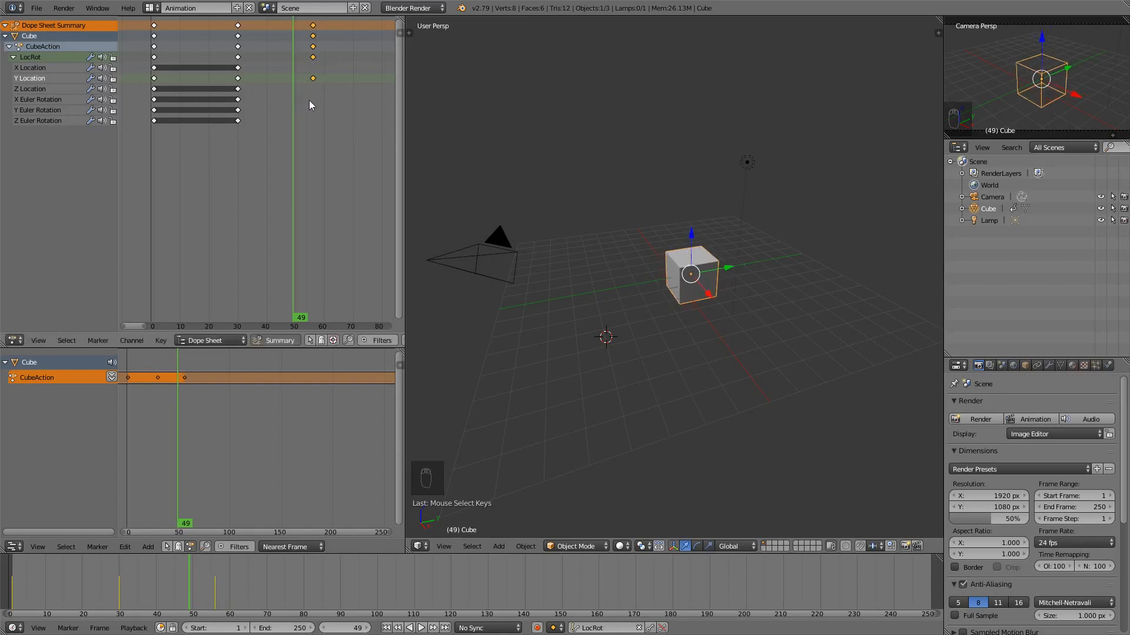
key("g")
left_click(365, 101)
left_click_drag(292, 120, 181, 132)
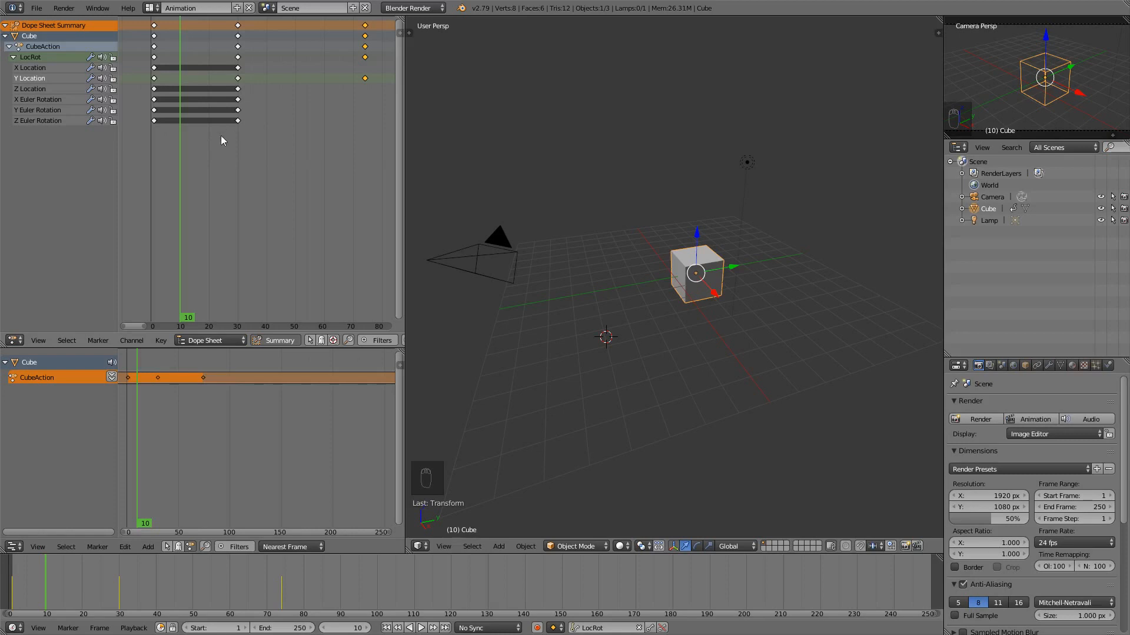
Step: Move the last Y Location keyframe to about frame 50 and scrub the animation to frame 11
right_click(364, 78)
key("g")
left_click(289, 89)
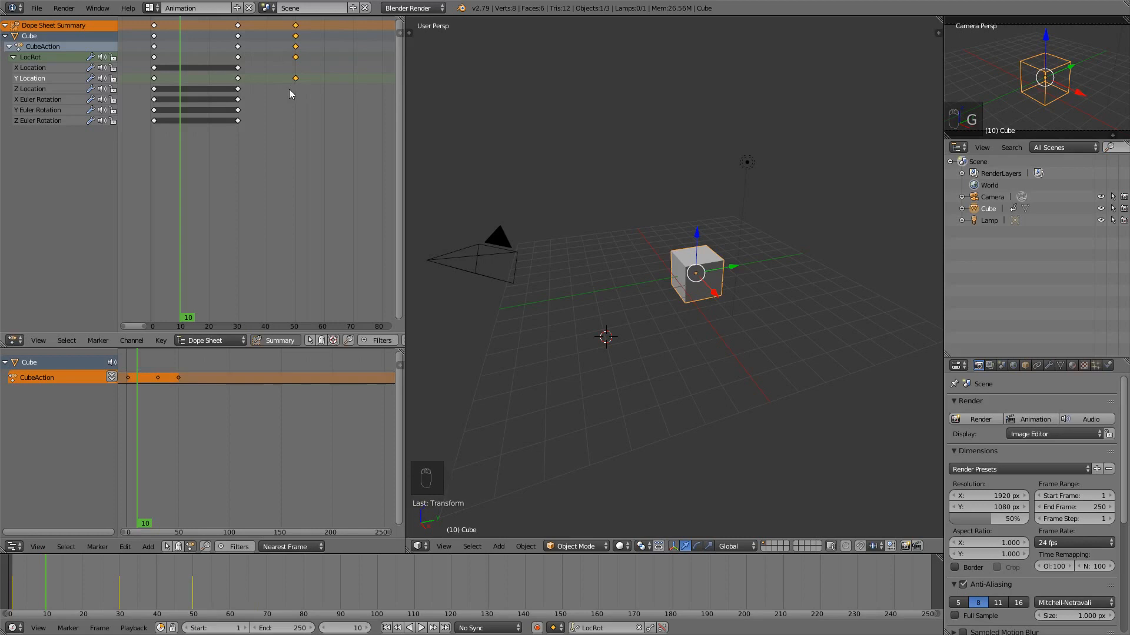
left_click_drag(206, 135, 183, 134)
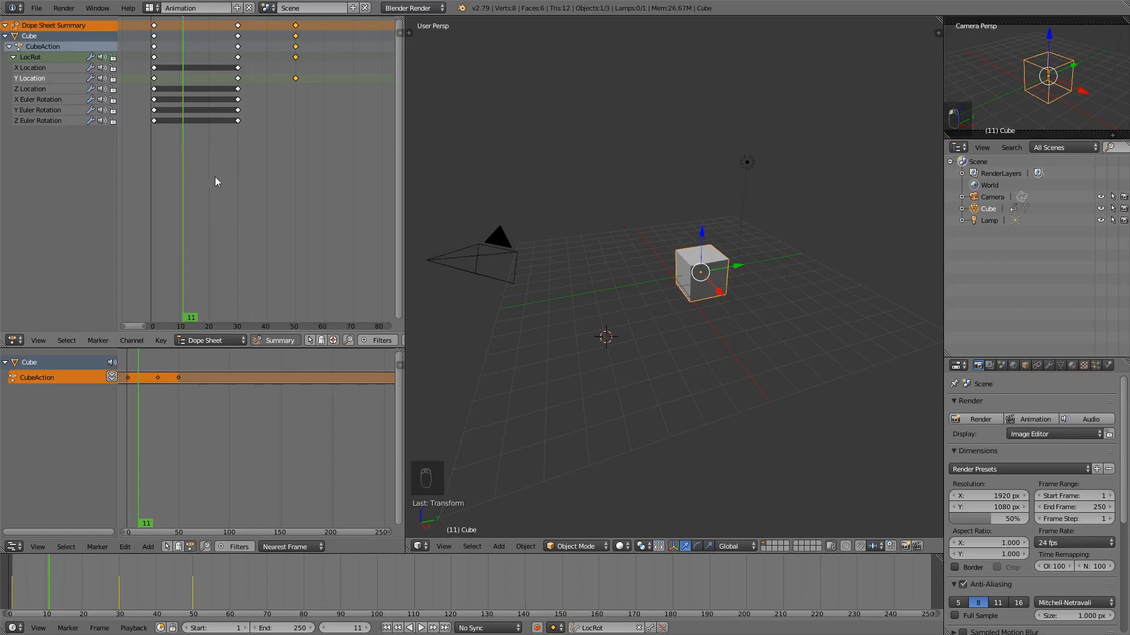
Step: Try deleting all of the cube's keyframes in the Dope Sheet and undo the deletion
key("a")
key("a")
key("a")
key("x")
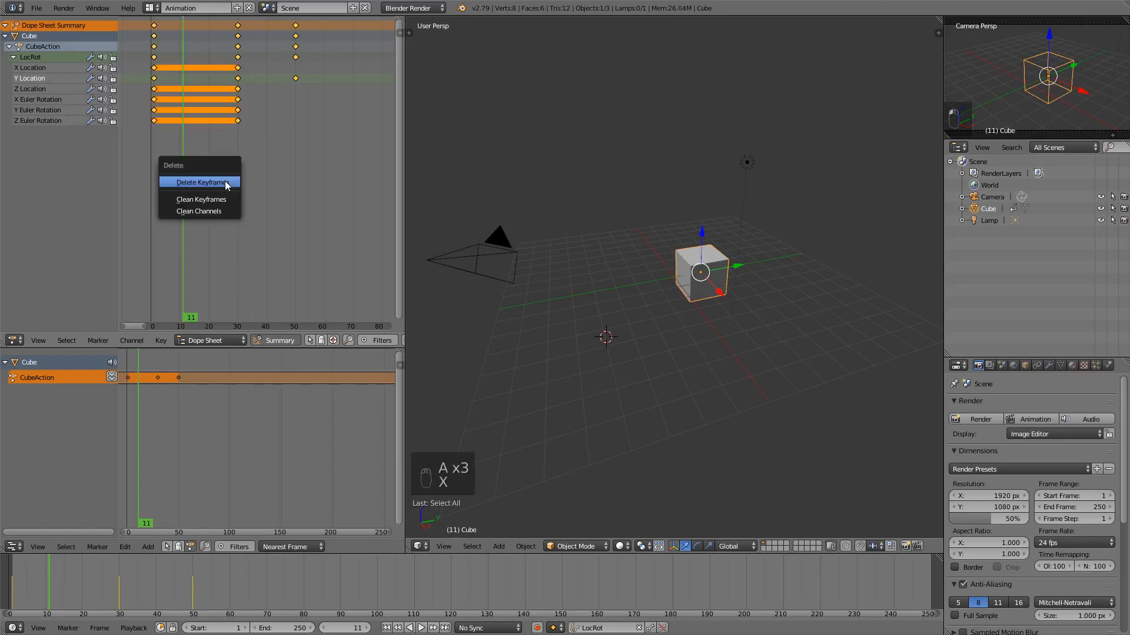
left_click(224, 182)
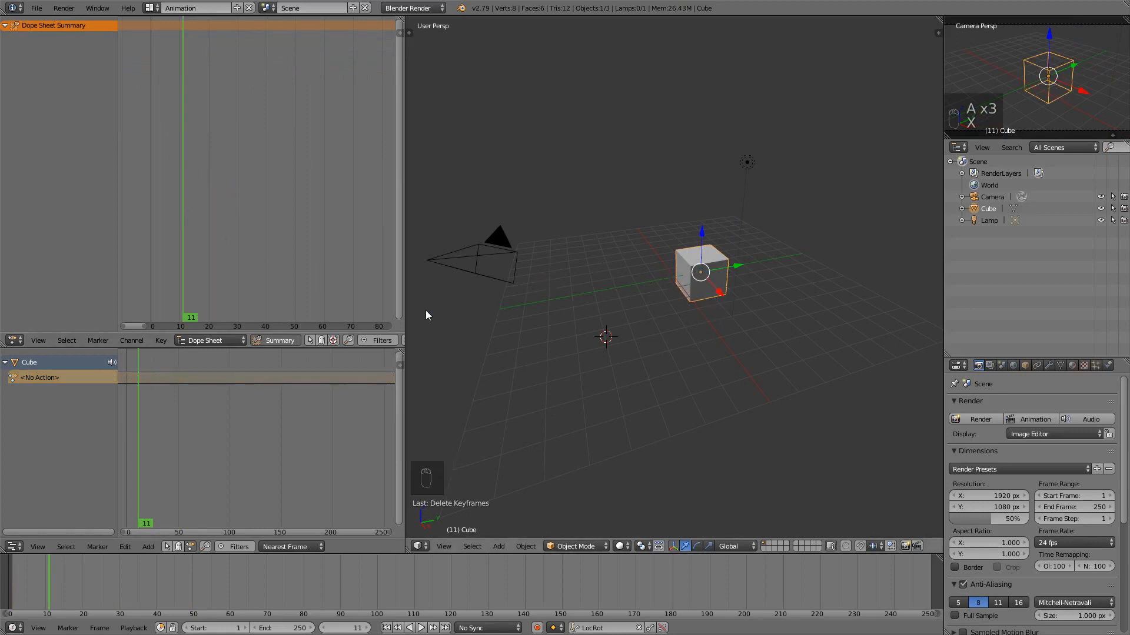
key("ctrl+z")
Step: Deselect the cube in the 3D view and toggle the Dope Sheet keyframe selection repeatedly, finishing with all keyframes selected
key("a")
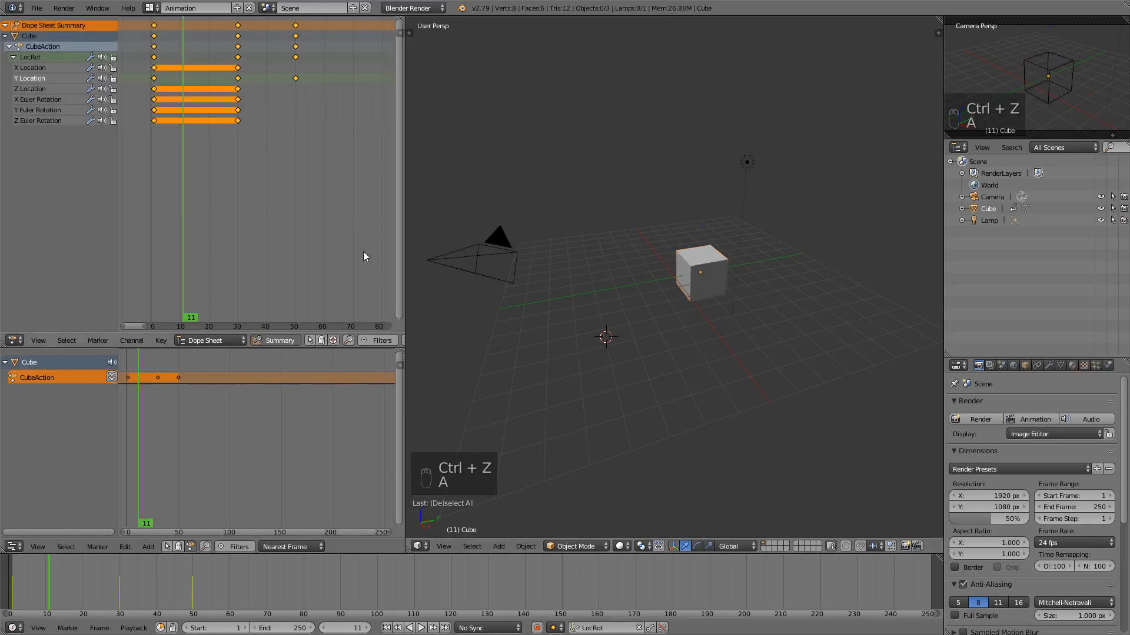
key("a")
key("a")
key("a")
key("a")
key("a")
key("a")
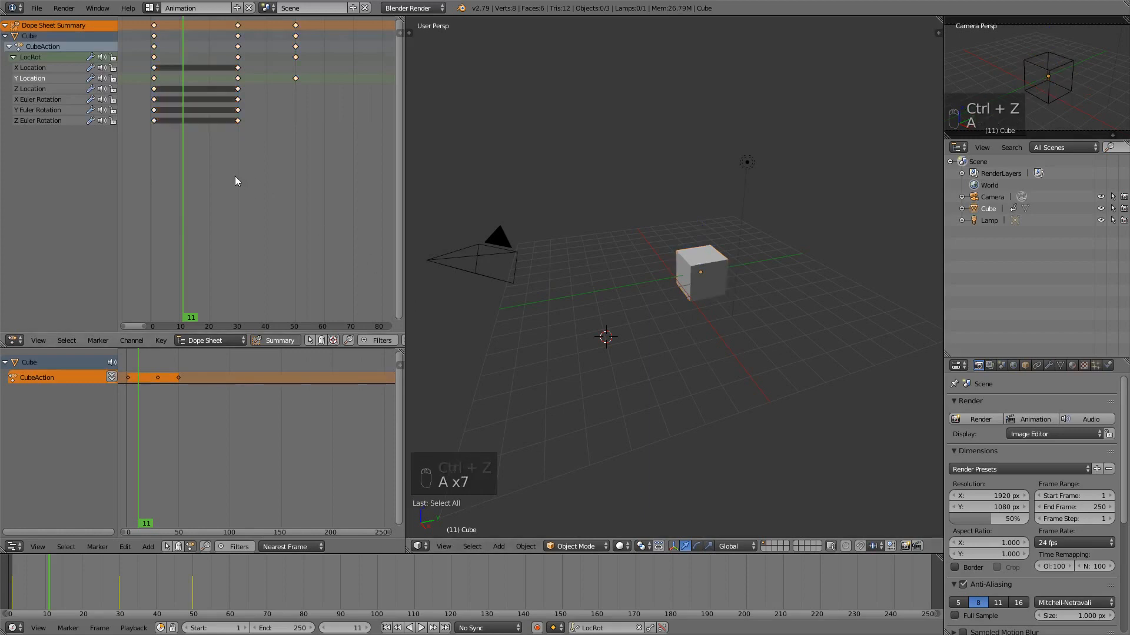
key("a")
key("a")
key("a")
key("a")
key("a")
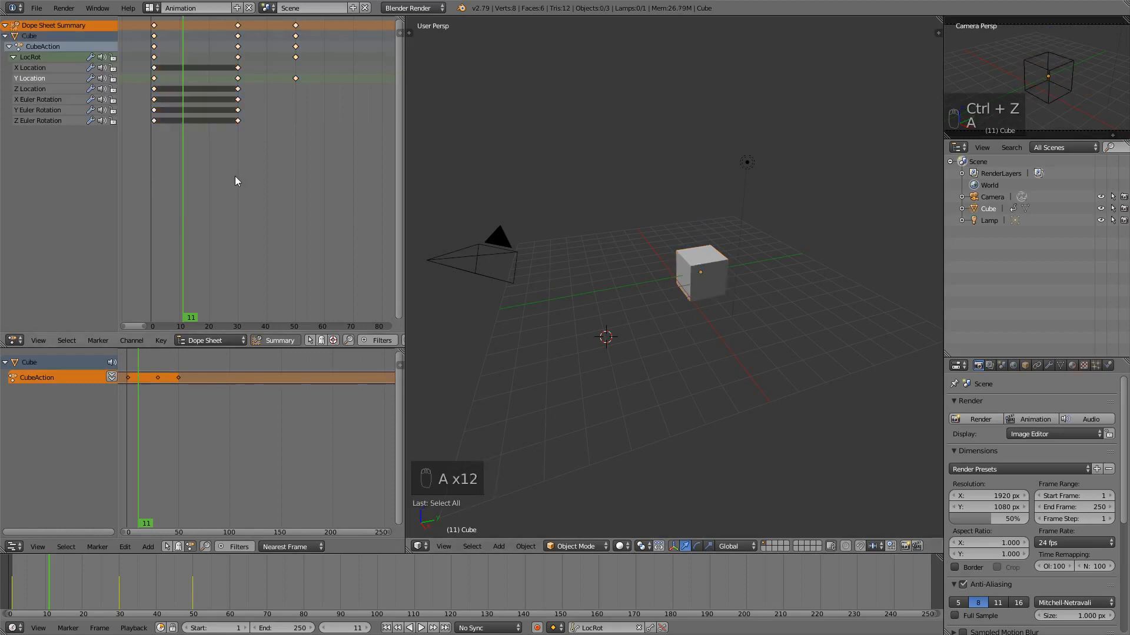
key("a")
key("a")
key("a")
key("a")
key("a")
key("a")
key("a")
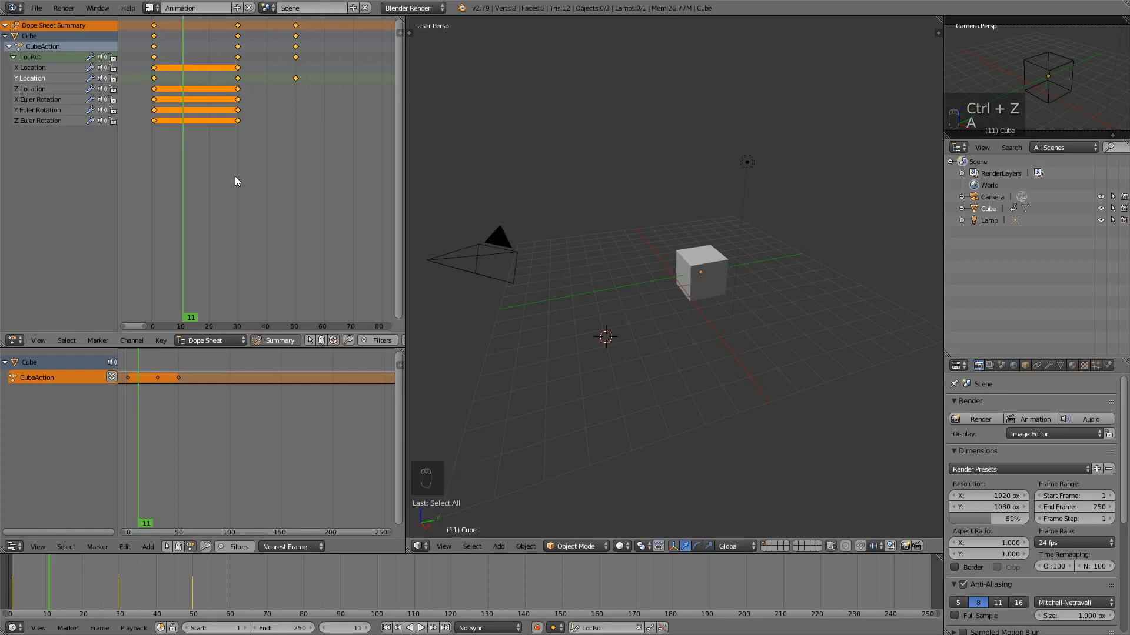
Step: Delete all selected keyframes and try moving the cube freely at frame 0, cancelling the move
key("x")
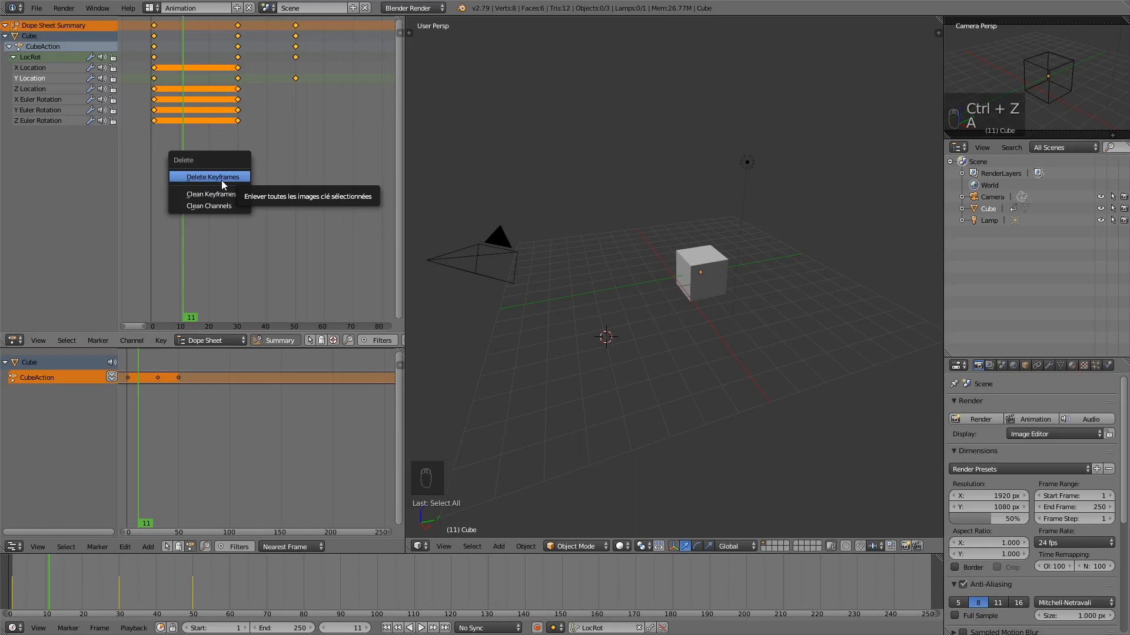
left_click(222, 180)
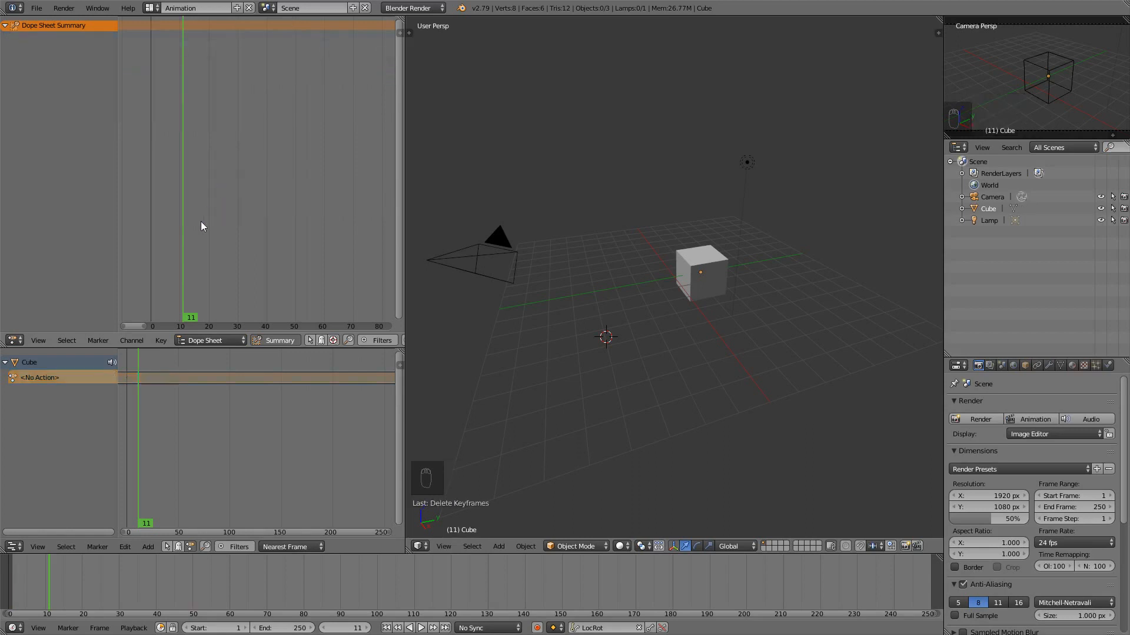
left_click(148, 219)
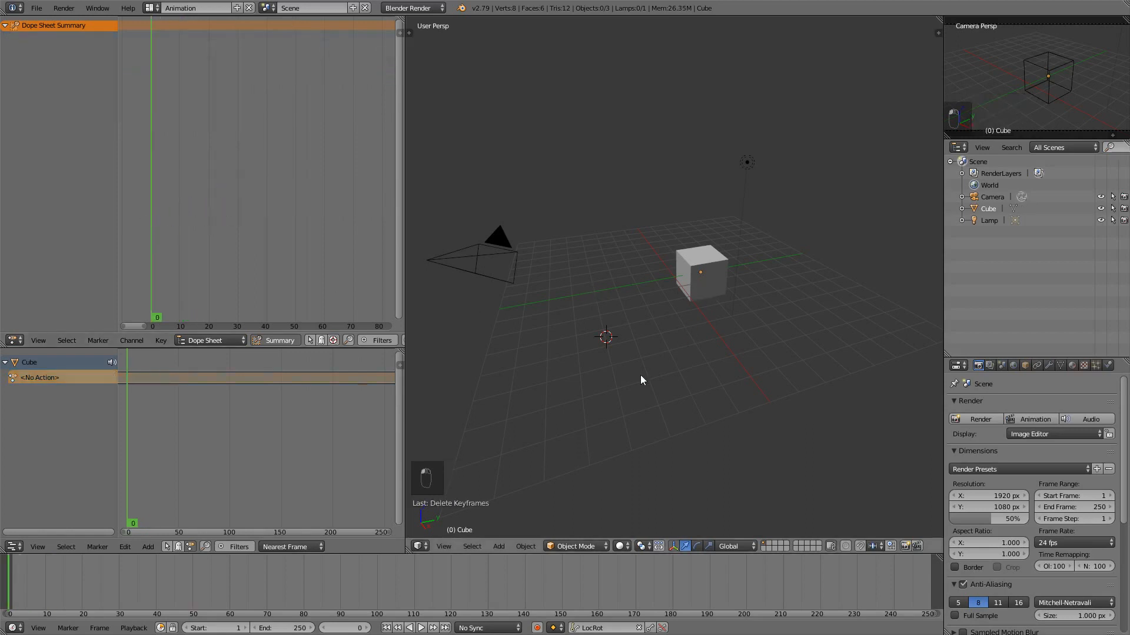
right_click(711, 262)
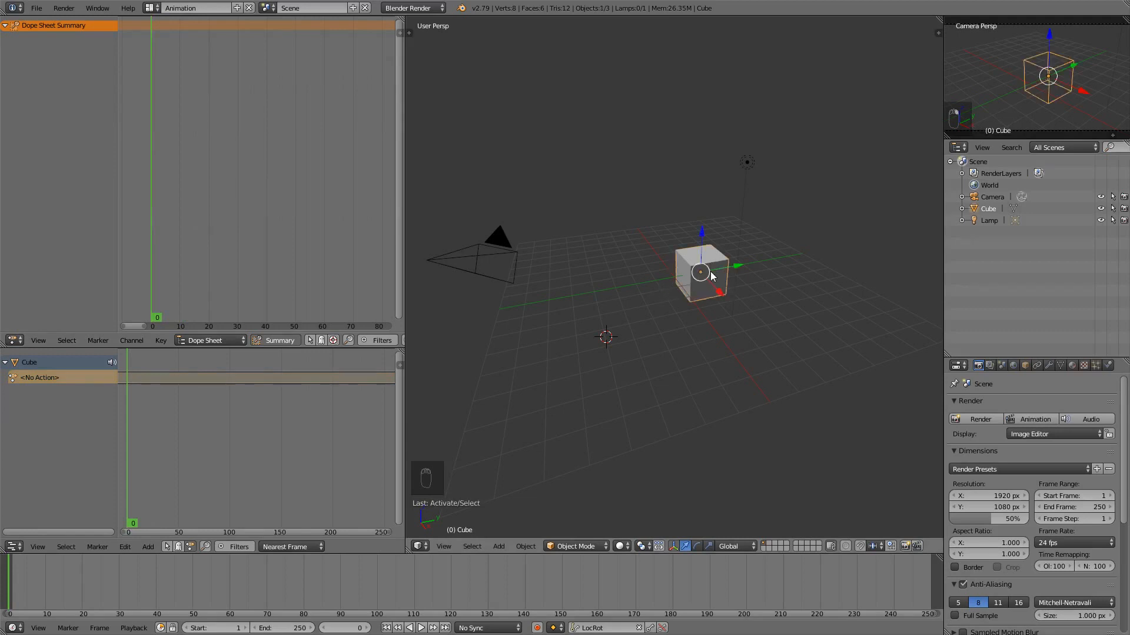
key("g")
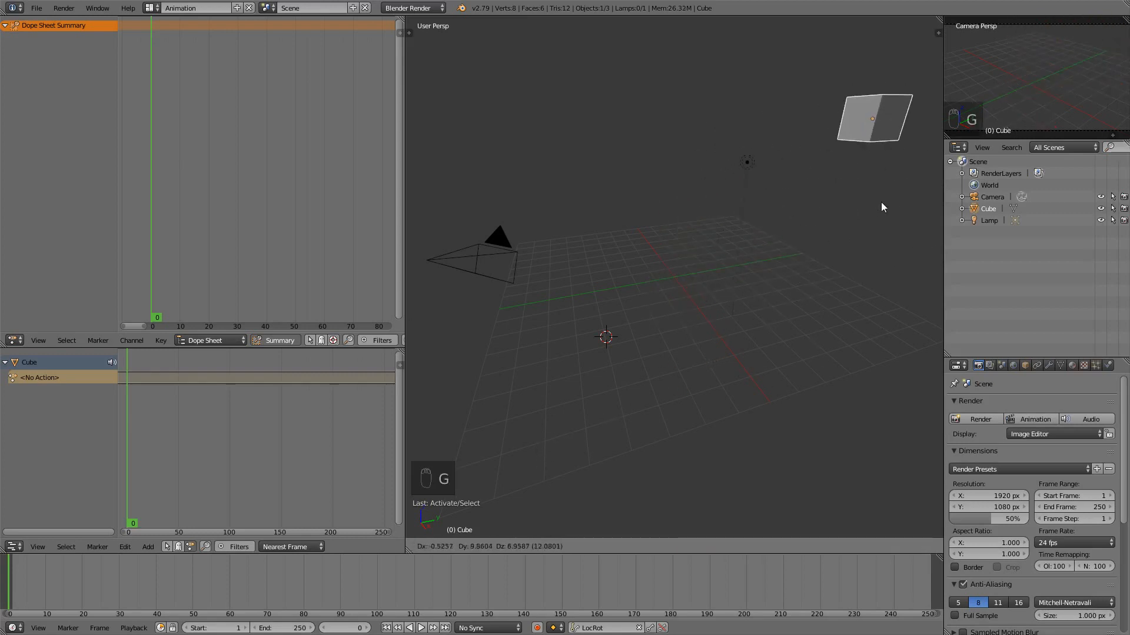
right_click(909, 221)
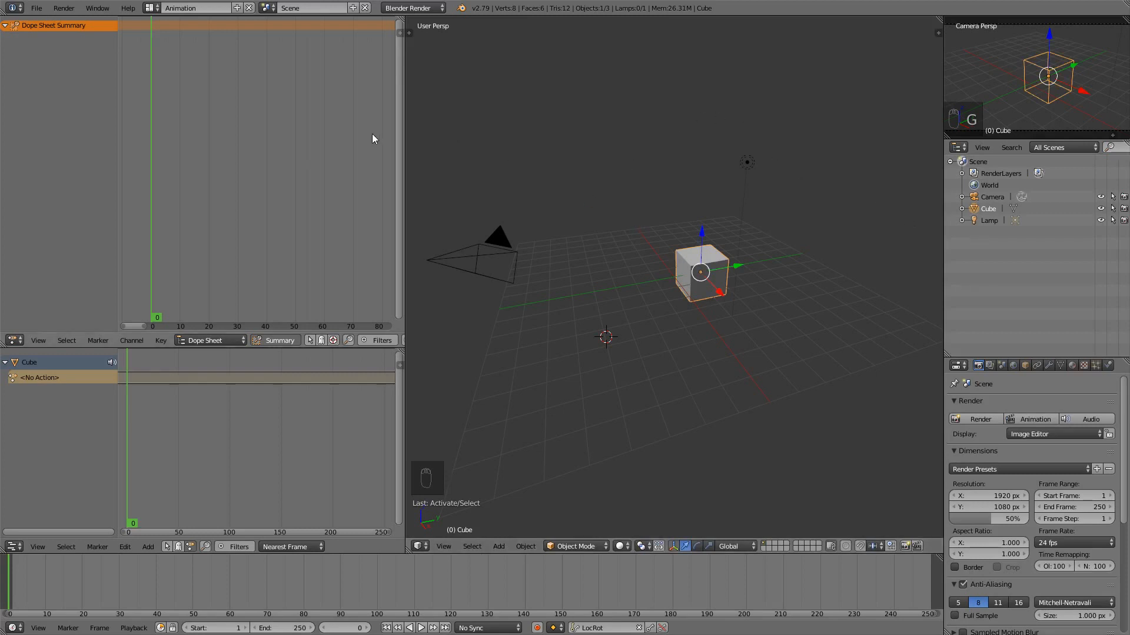
Step: Undo the cube selection and the keyframe deletion, going back to frame 11
key("ctrl+z")
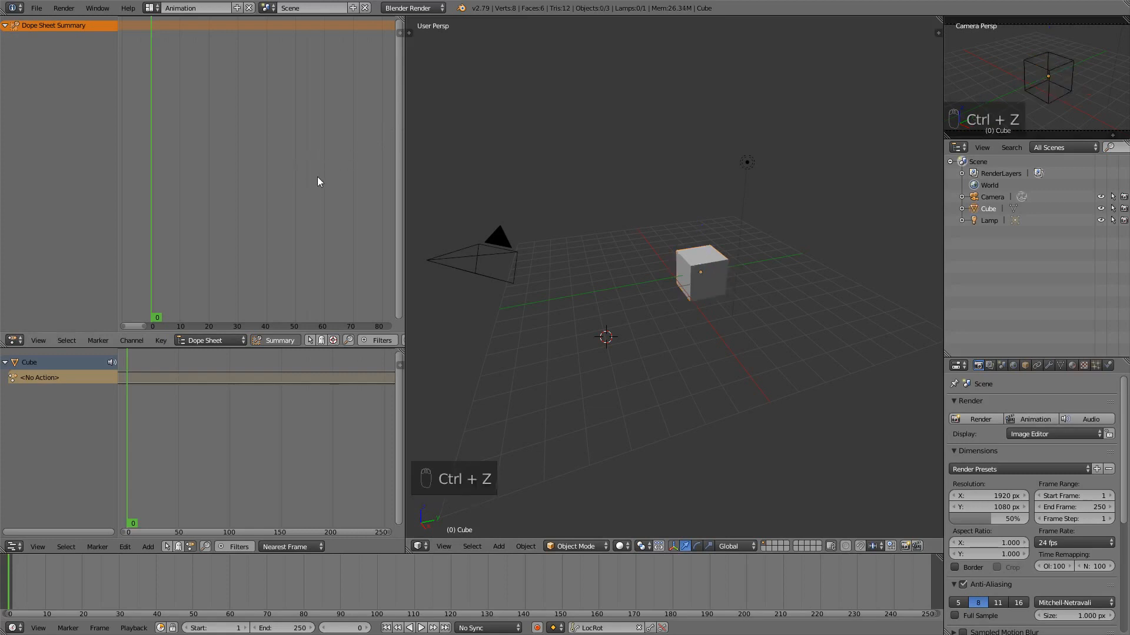
key("ctrl+z")
key("ctrl+z")
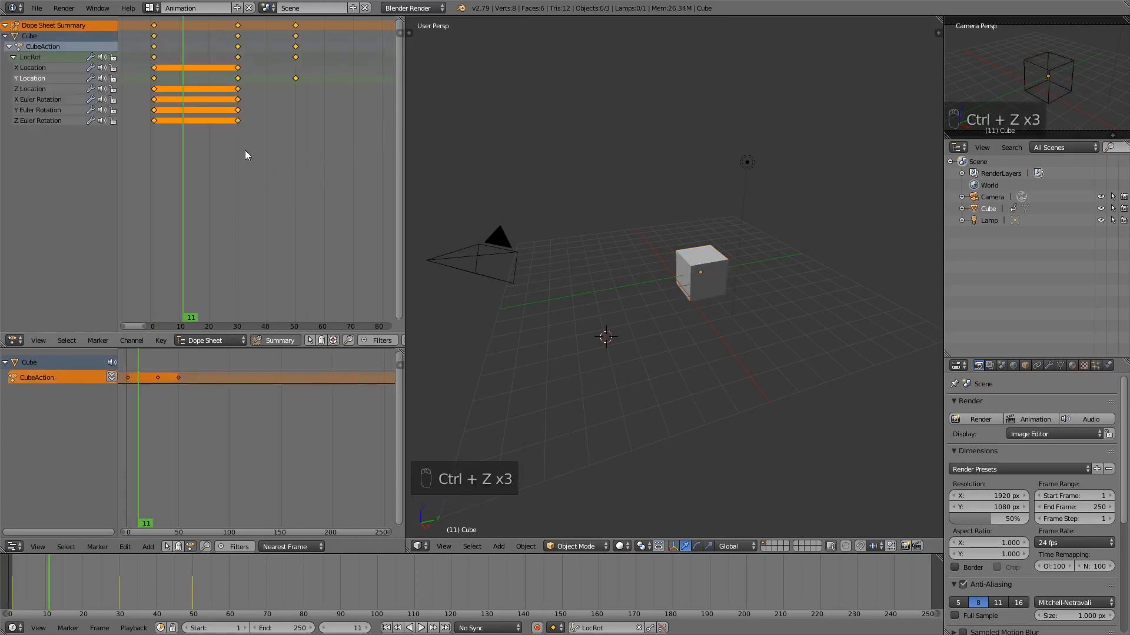
Step: Delete all selected keyframes from the Dope Sheet and set the current frame to 0
key("x")
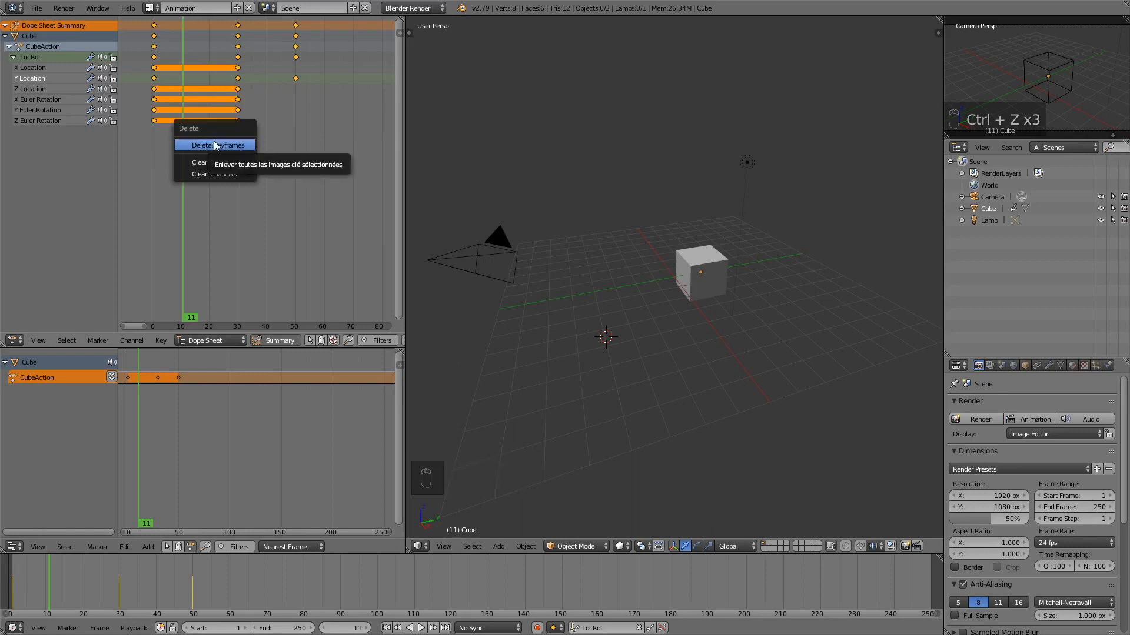
left_click(215, 145)
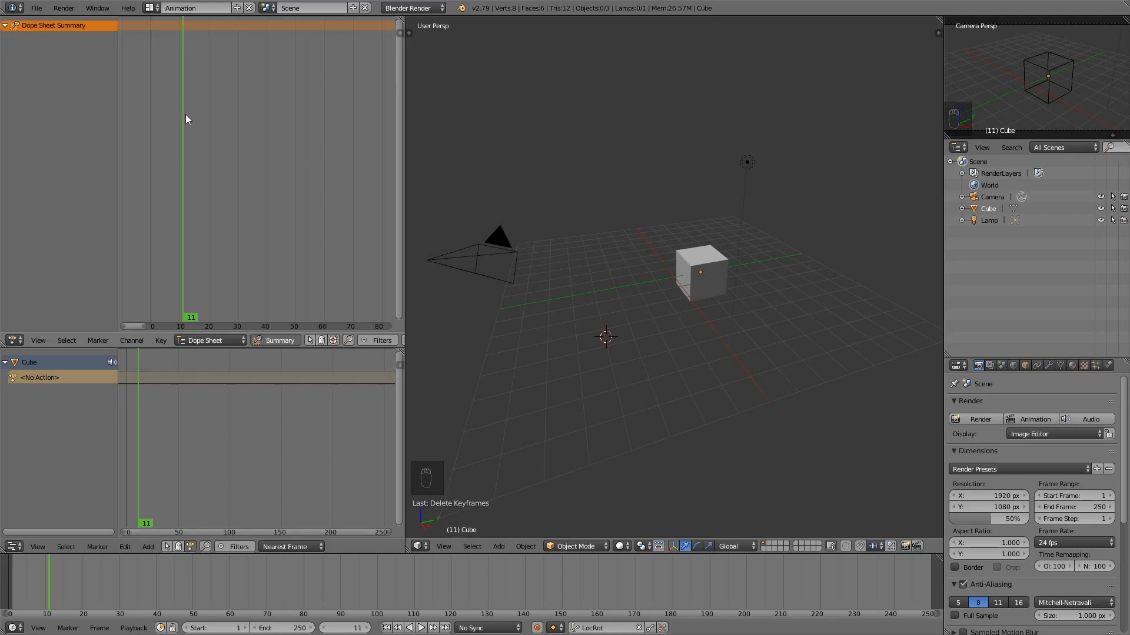
left_click_drag(185, 119, 129, 123)
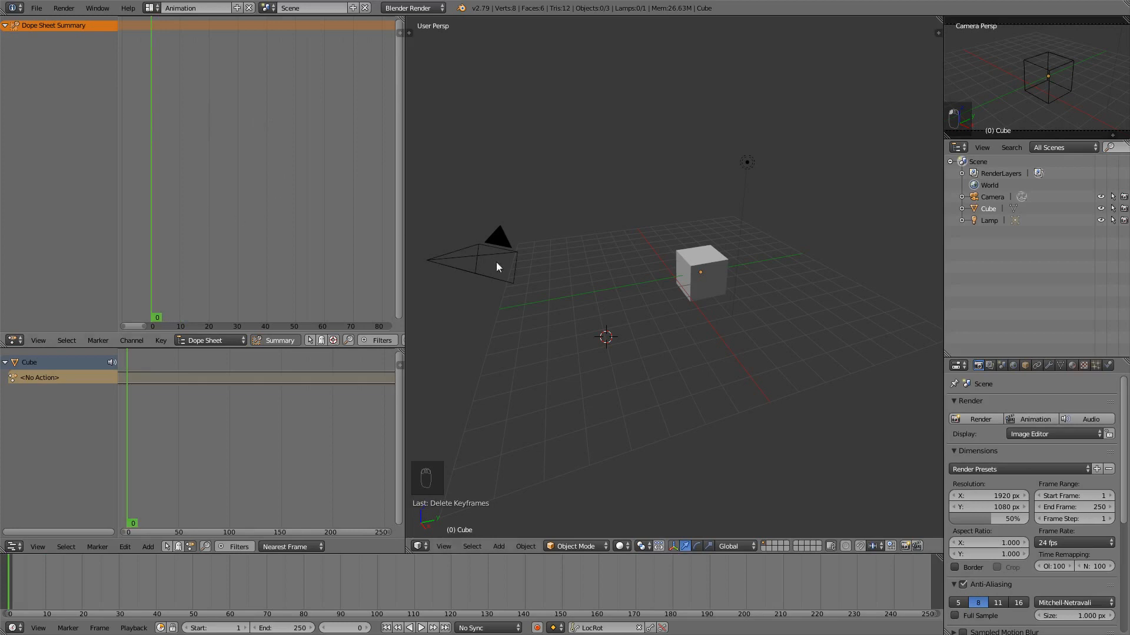
Step: Select the cube in the 3D view and try moving it freely, cancelling the move
right_click(712, 294)
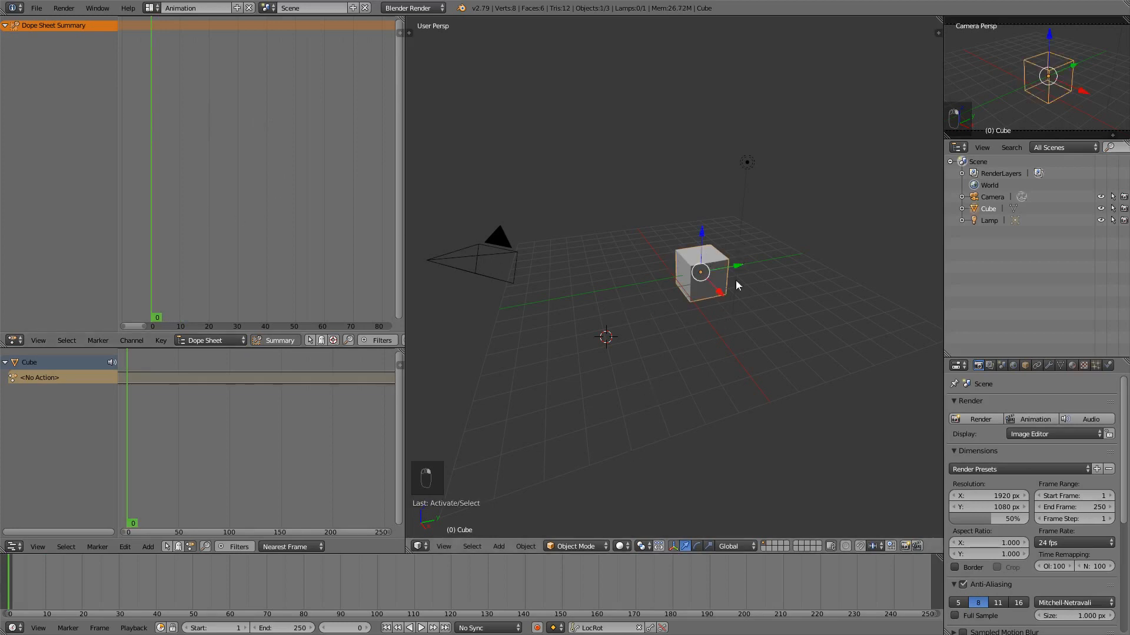
key("g")
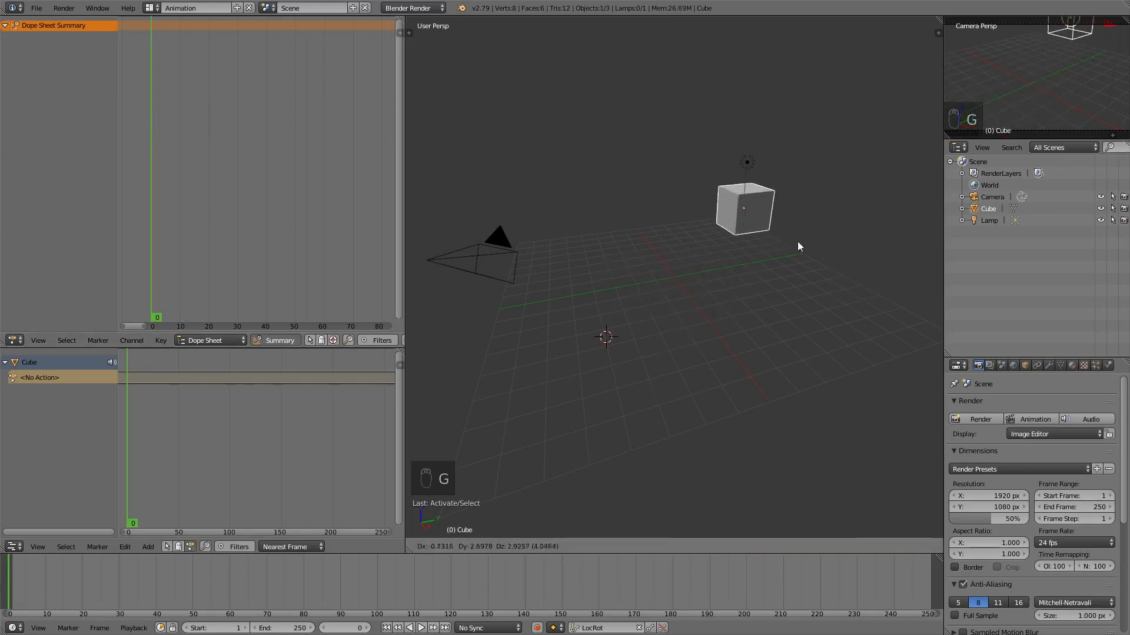
right_click(818, 268)
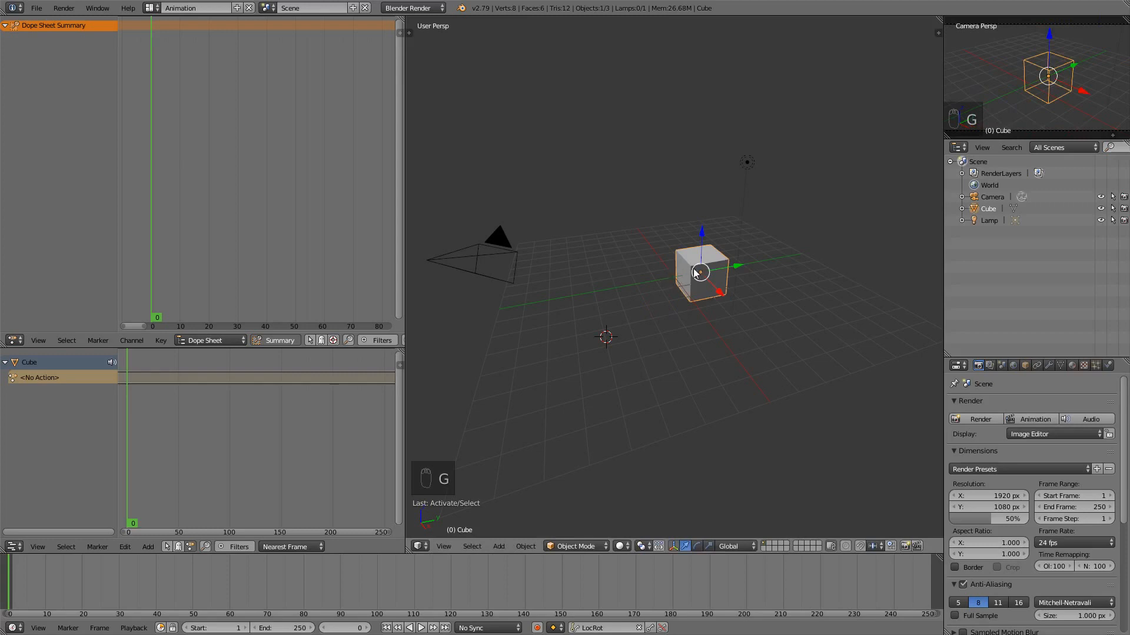
Step: Clear the cube's location, rotate the cube freely with Trackball and clear its rotation
key("alt+g")
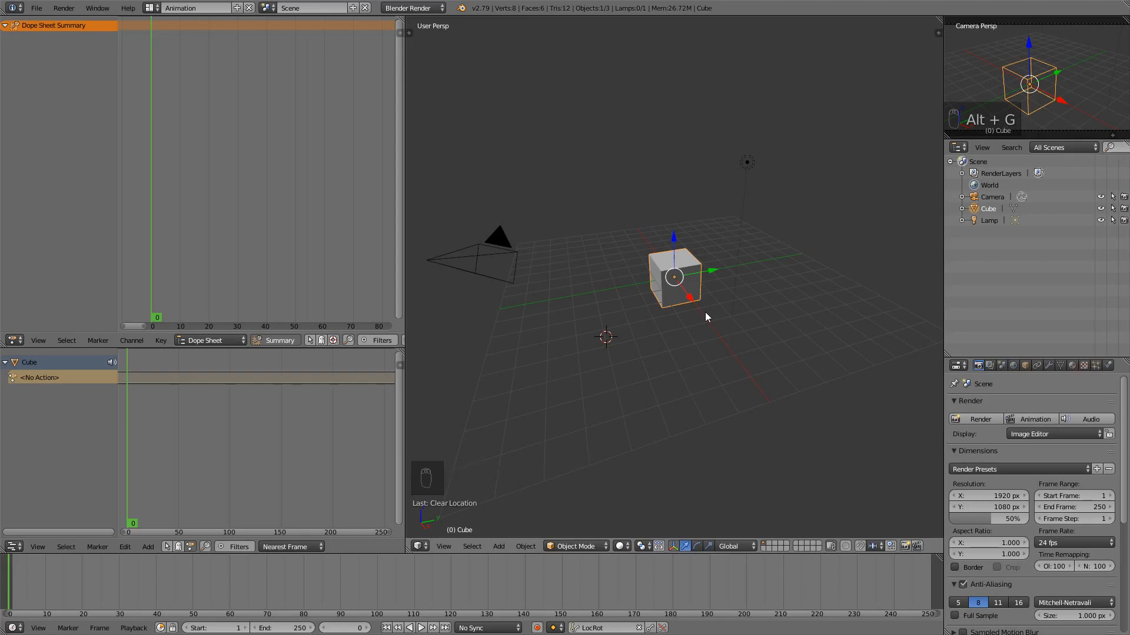
key("r")
key("r")
left_click(742, 317)
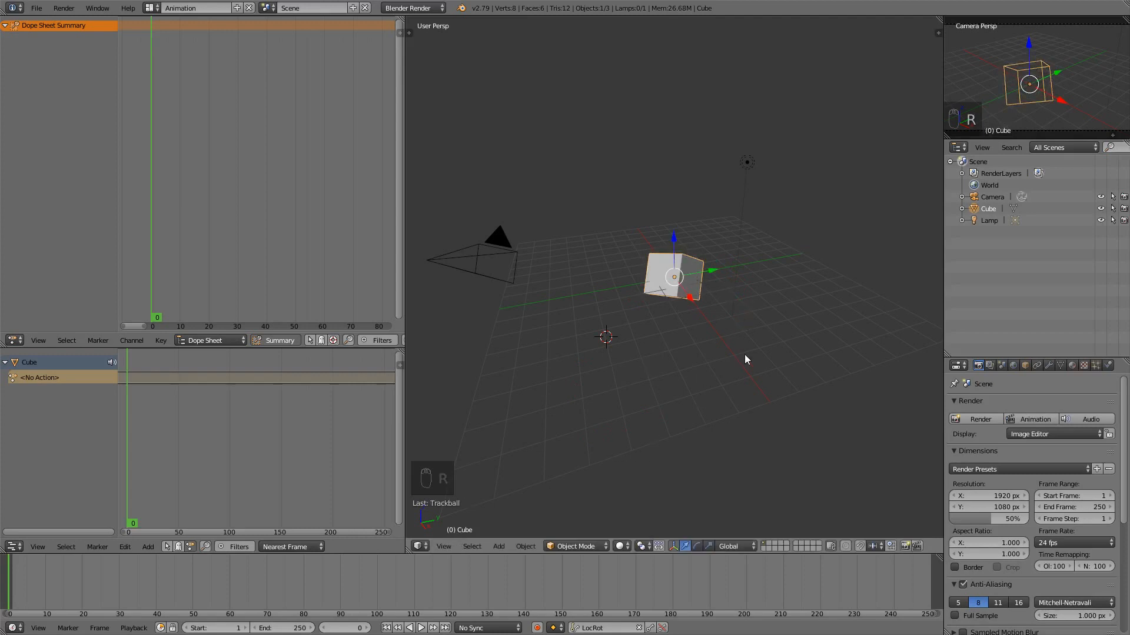
key("alt+r")
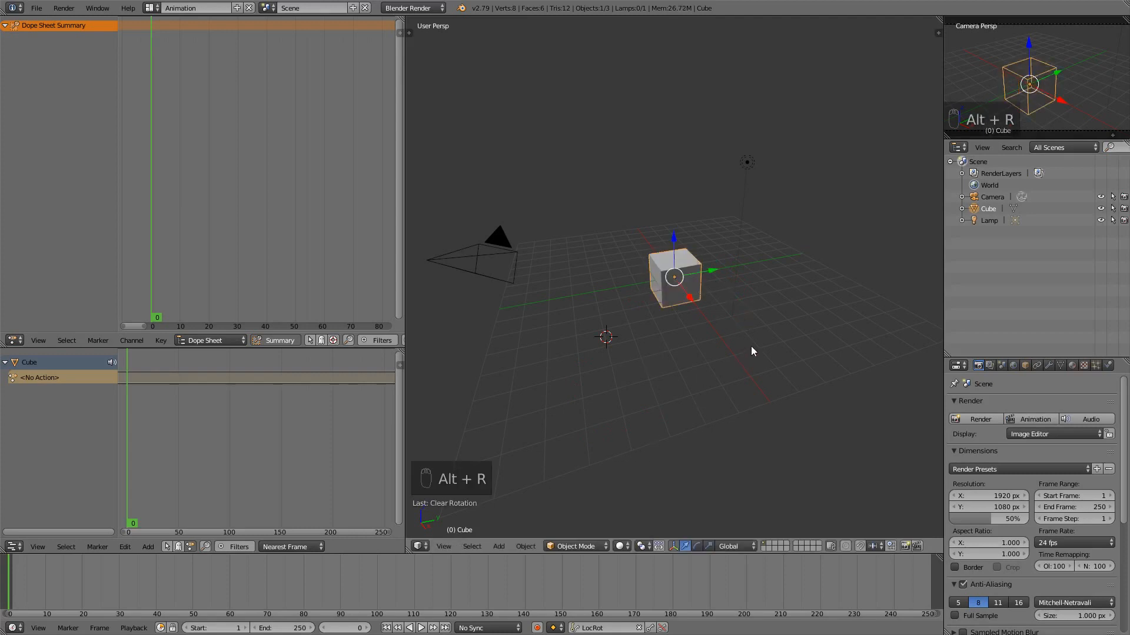
Step: Try scaling the cube up and stretching it along the X axis, and reset it with Clear Scale
key("s")
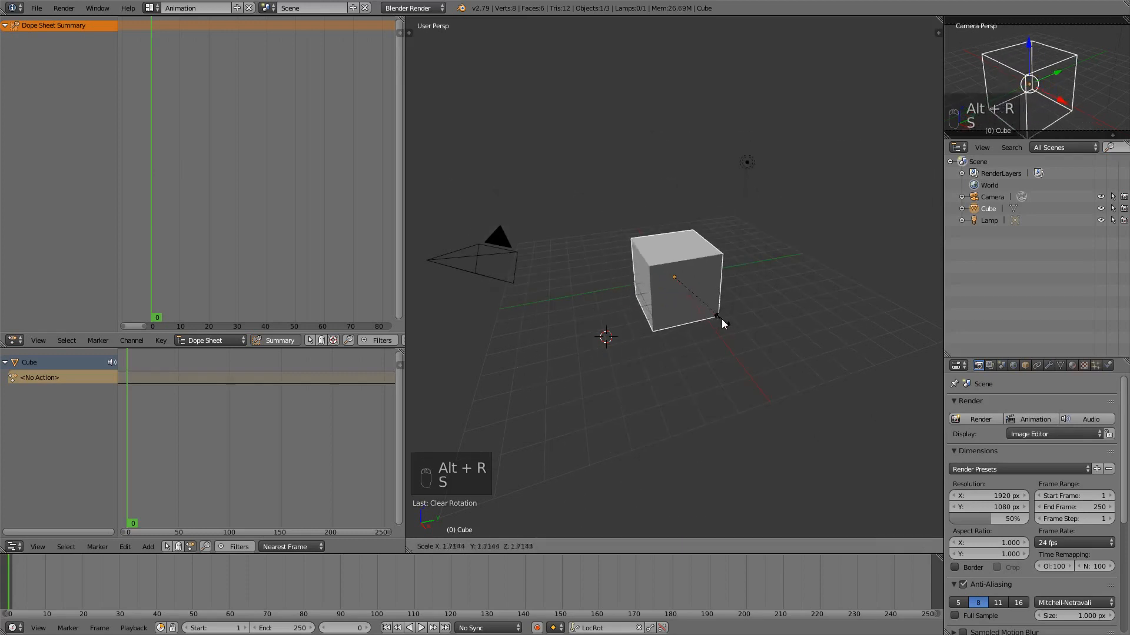
right_click(761, 357)
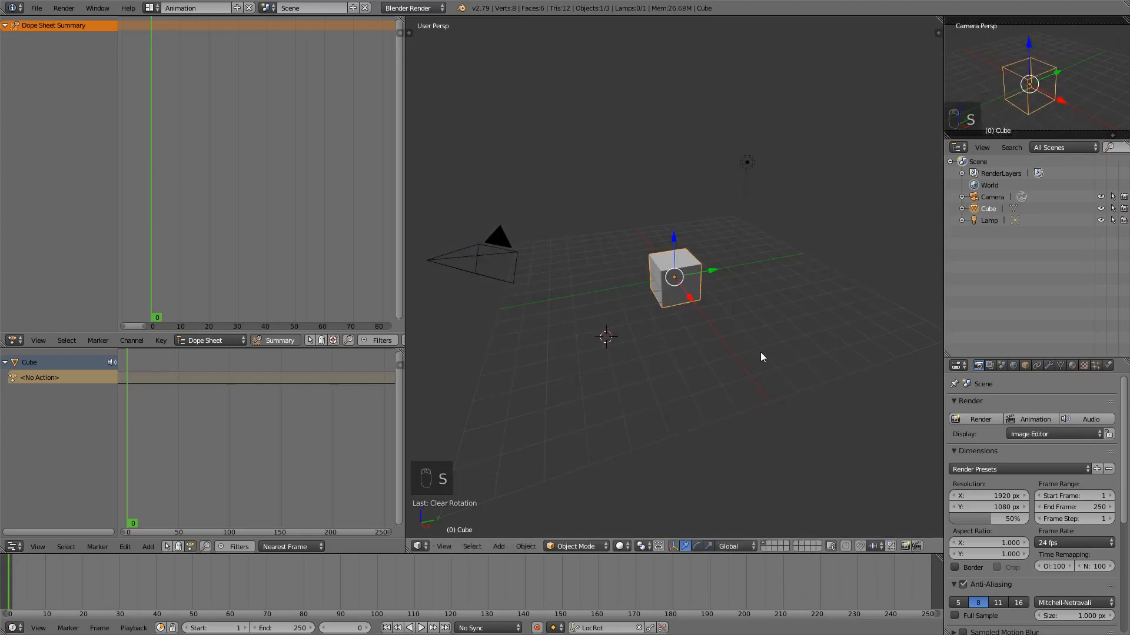
key("s")
left_click(756, 412)
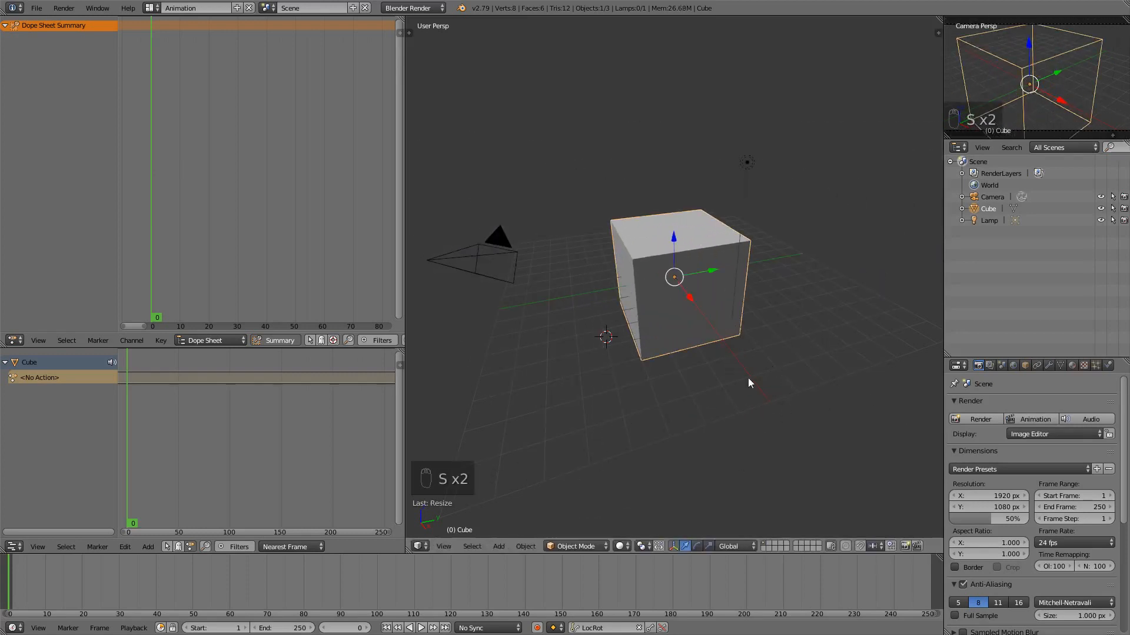
key("s")
left_click(414, 192)
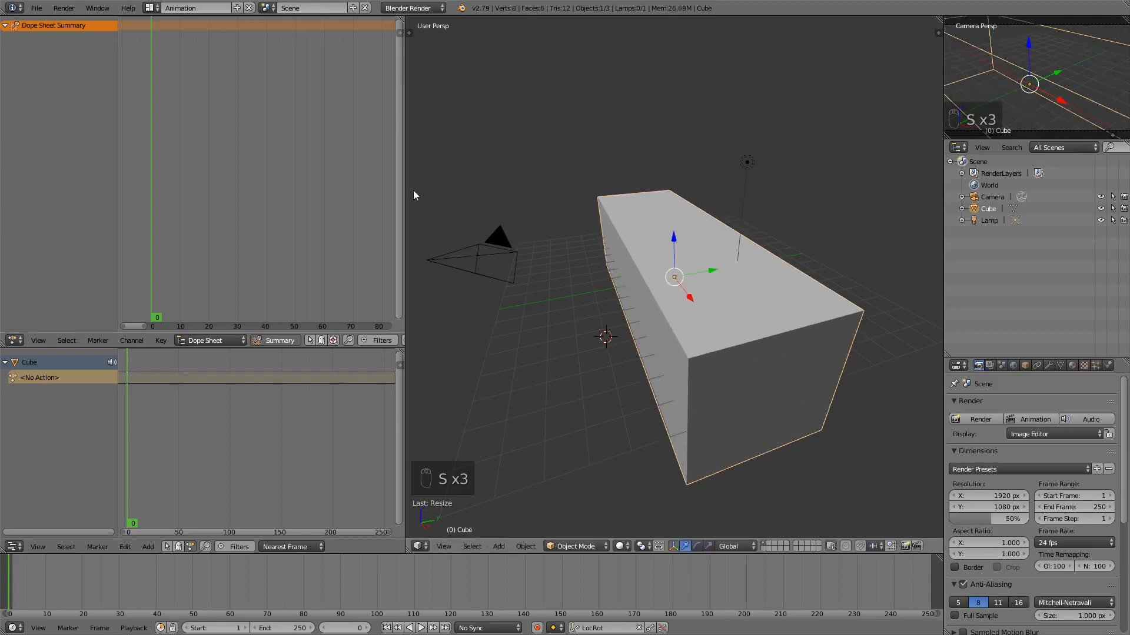
key("alt+s")
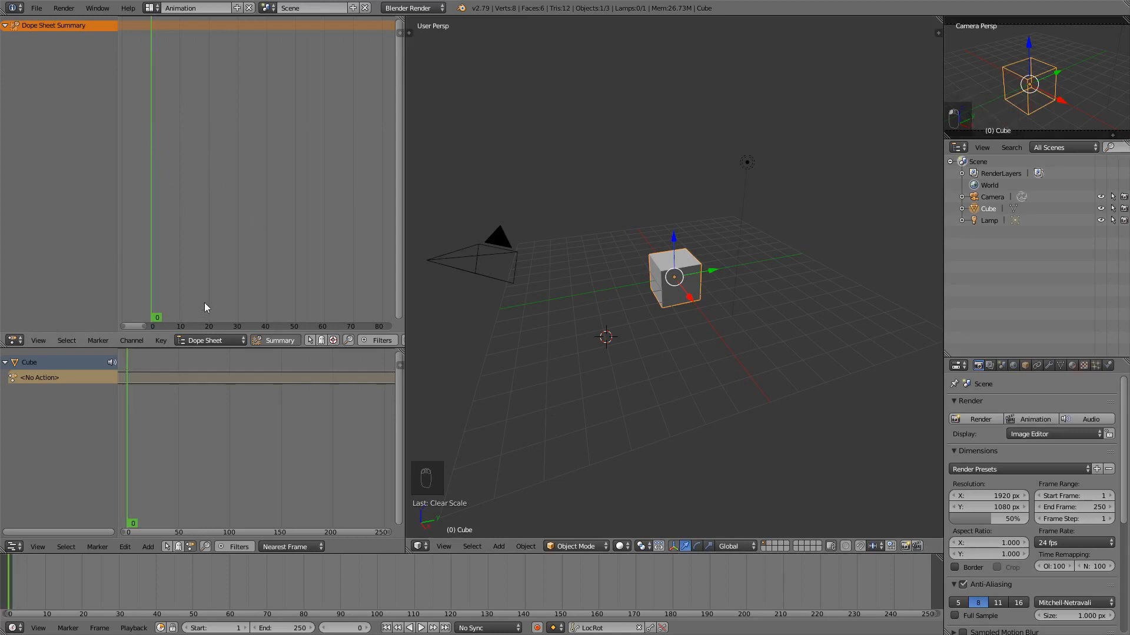
scroll(697, 309, "up", 6)
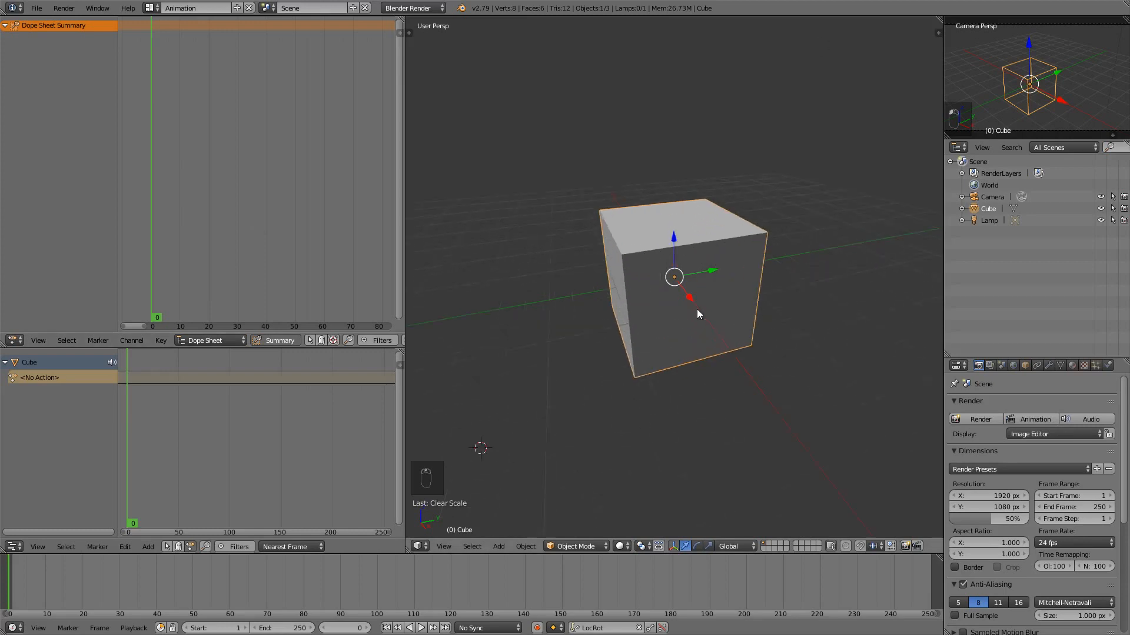
scroll(697, 309, "down", 9)
scroll(697, 309, "up", 6)
scroll(697, 309, "down", 1)
scroll(697, 308, "down", 3)
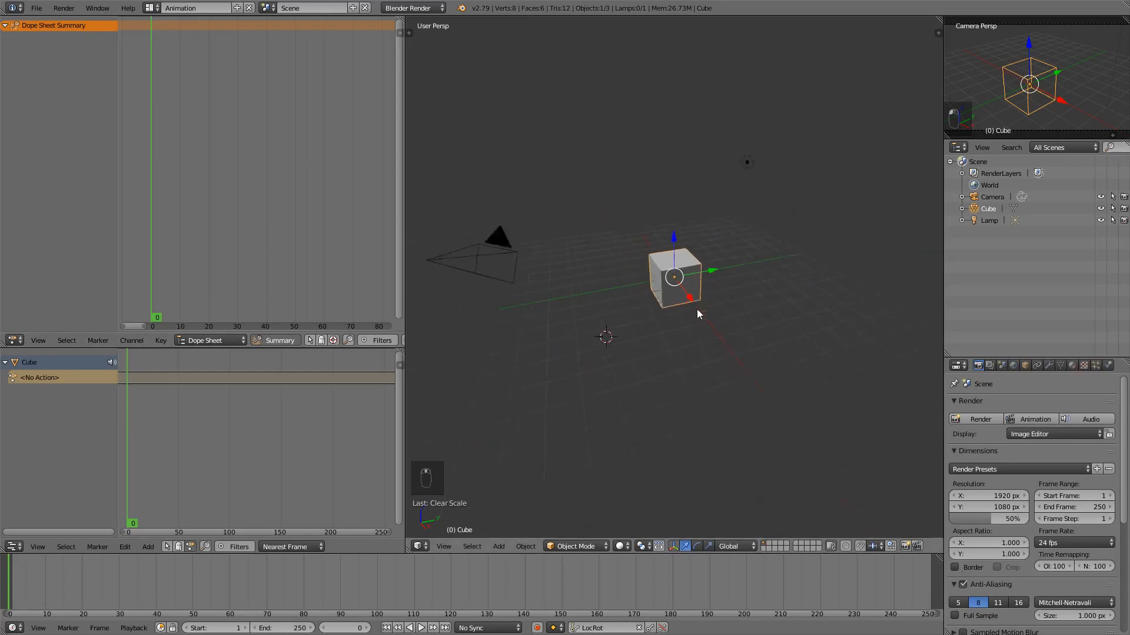
scroll(697, 308, "up", 3)
scroll(696, 309, "down", 3)
scroll(697, 309, "up", 6)
scroll(693, 310, "down", 1)
scroll(701, 316, "down", 1)
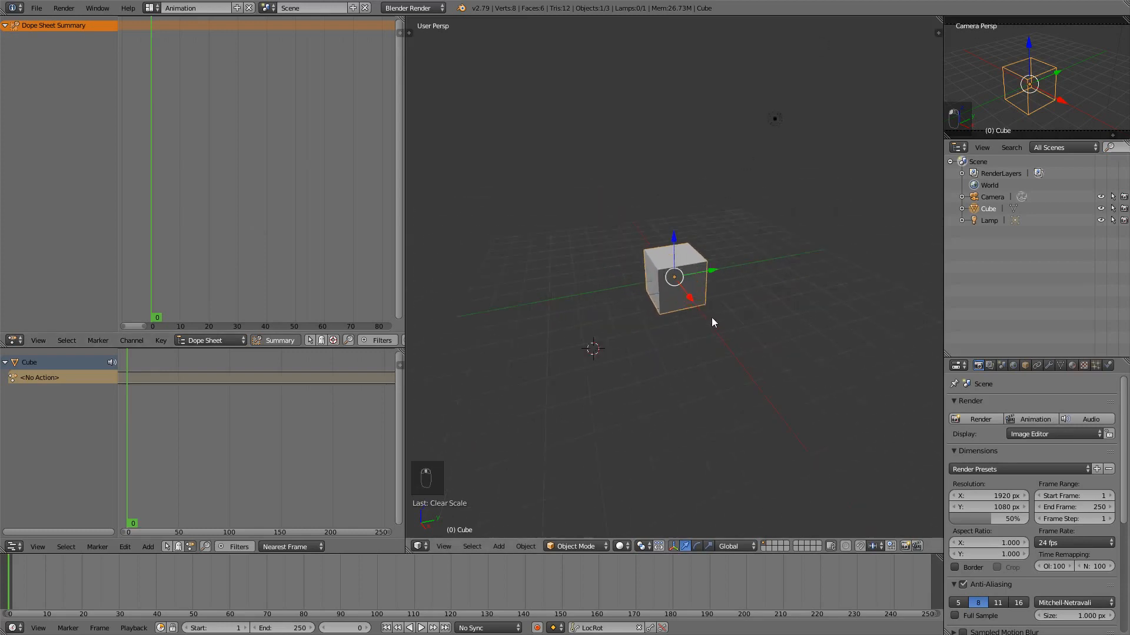
scroll(711, 316, "up", 4)
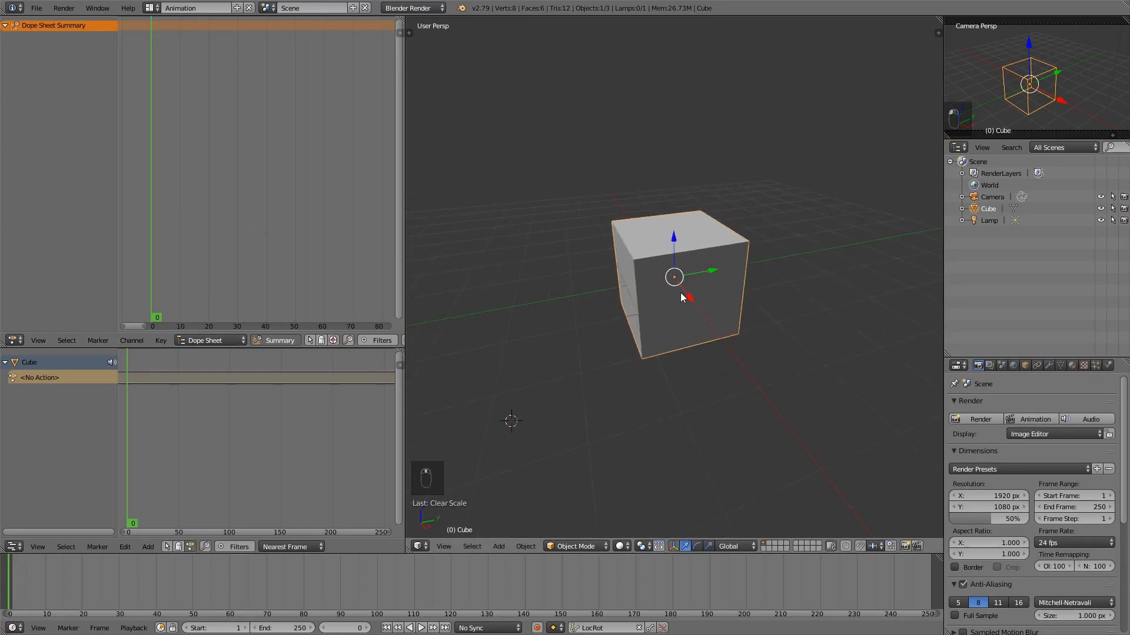
scroll(680, 292, "down", 5)
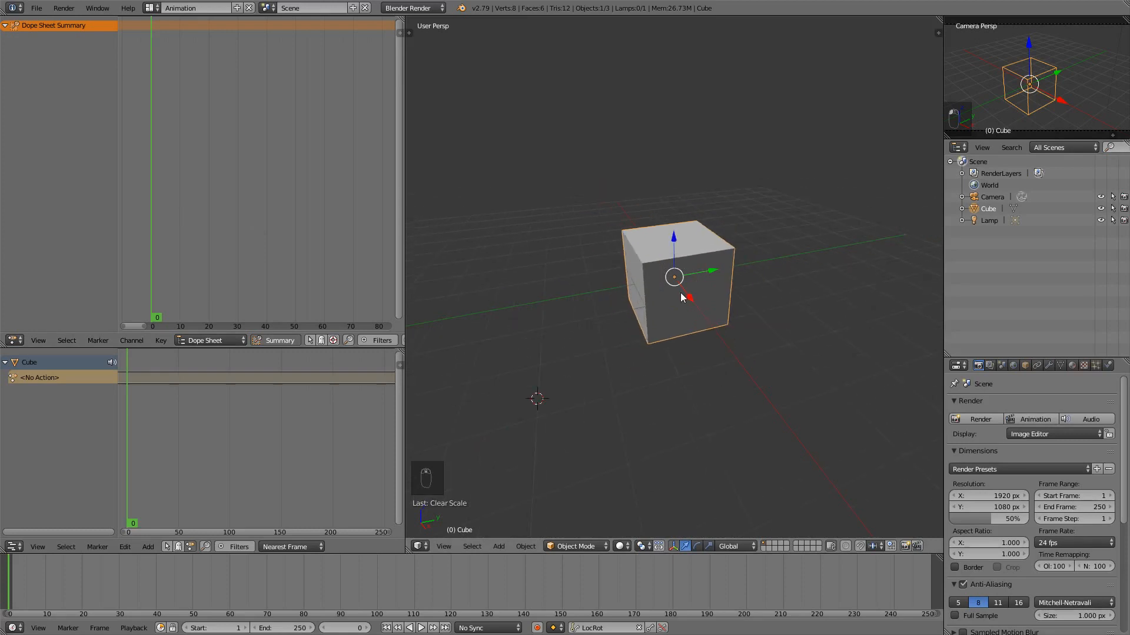
scroll(630, 280, "up", 3)
scroll(630, 280, "down", 6)
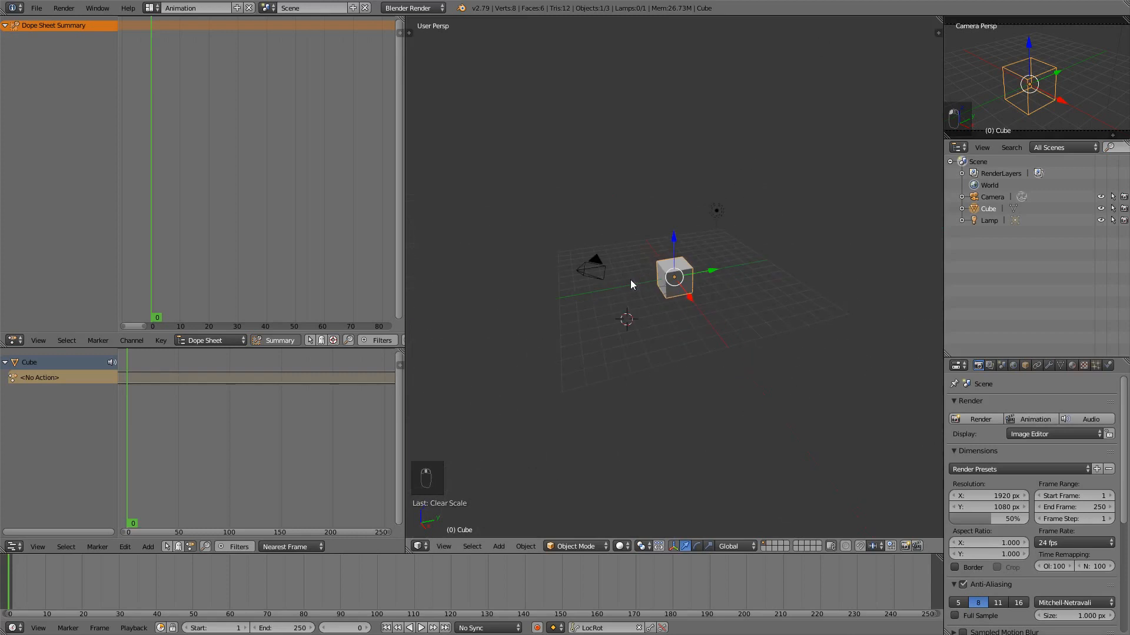
scroll(630, 280, "up", 7)
scroll(630, 280, "down", 7)
scroll(631, 280, "up", 6)
scroll(630, 280, "down", 6)
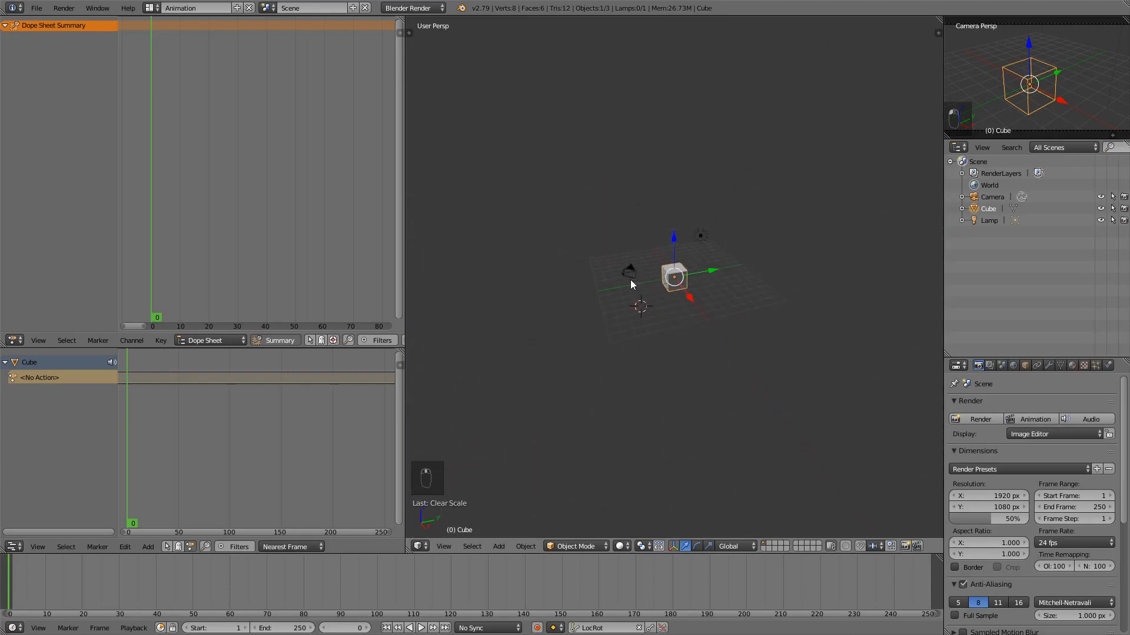
scroll(630, 280, "up", 7)
scroll(646, 203, "down", 5)
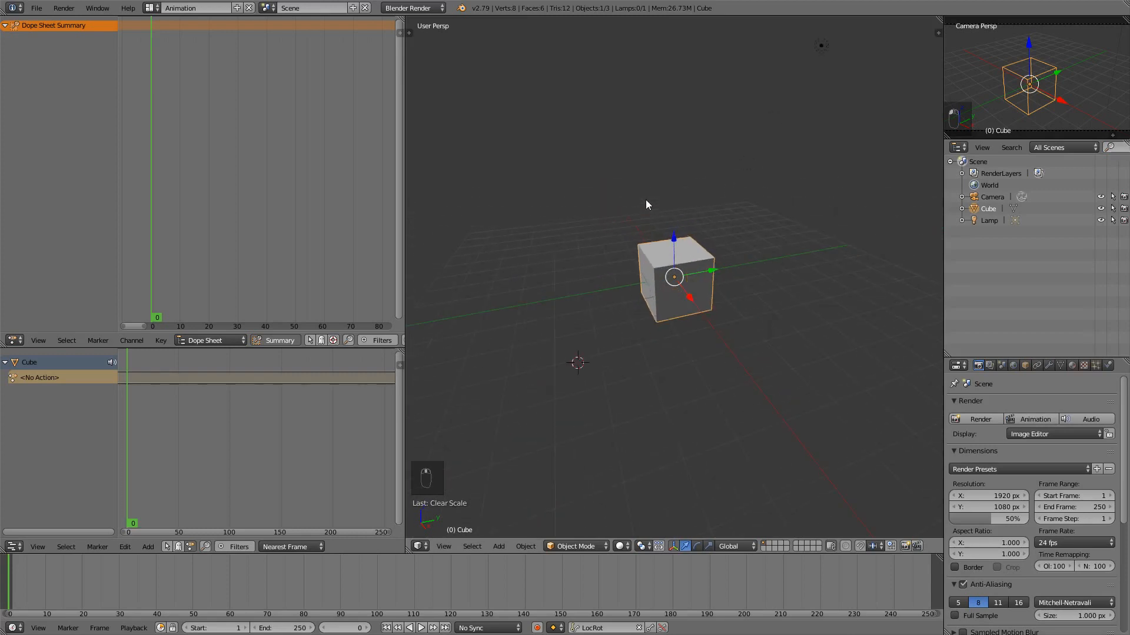
scroll(646, 203, "up", 2)
scroll(646, 204, "up", 4)
scroll(646, 204, "down", 8)
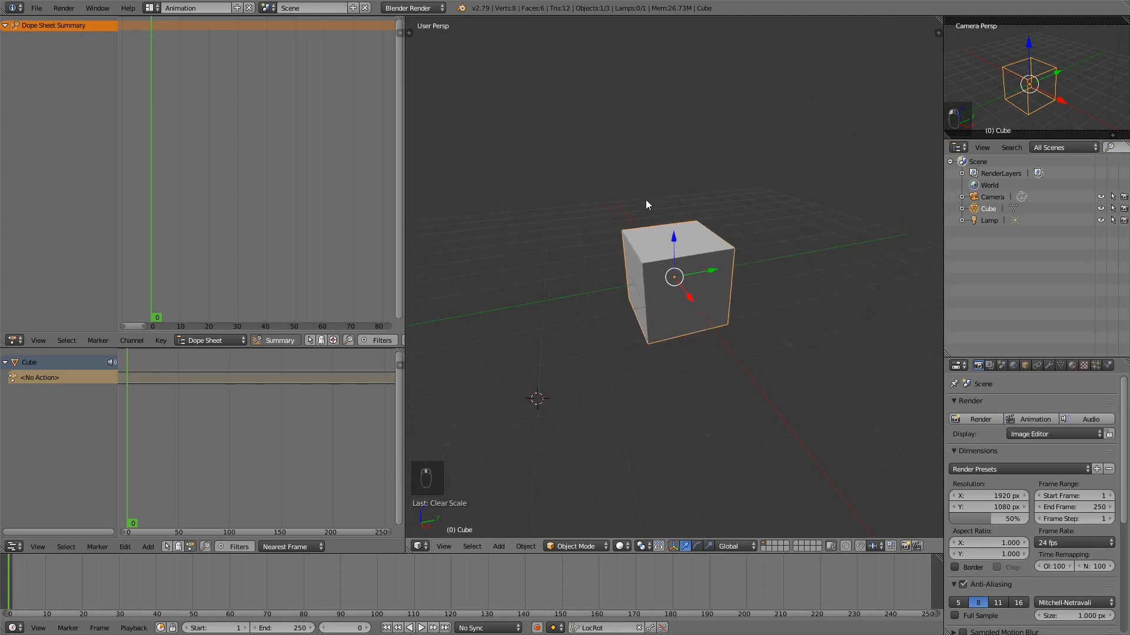
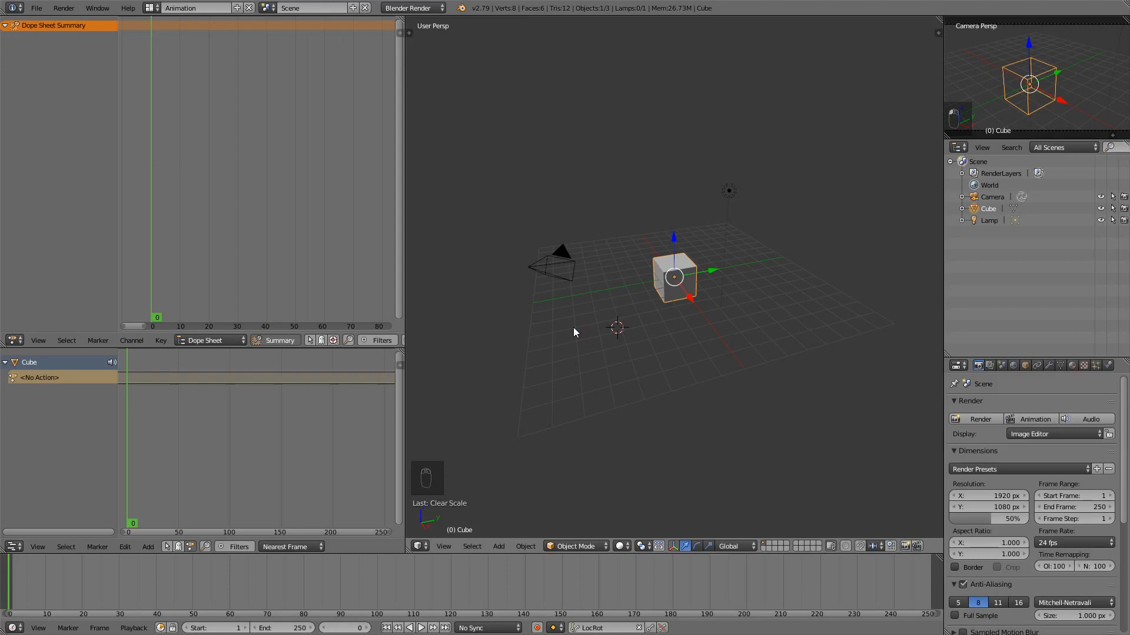
Step: Switch the Dope Sheet to Action Editor mode
left_click(209, 342)
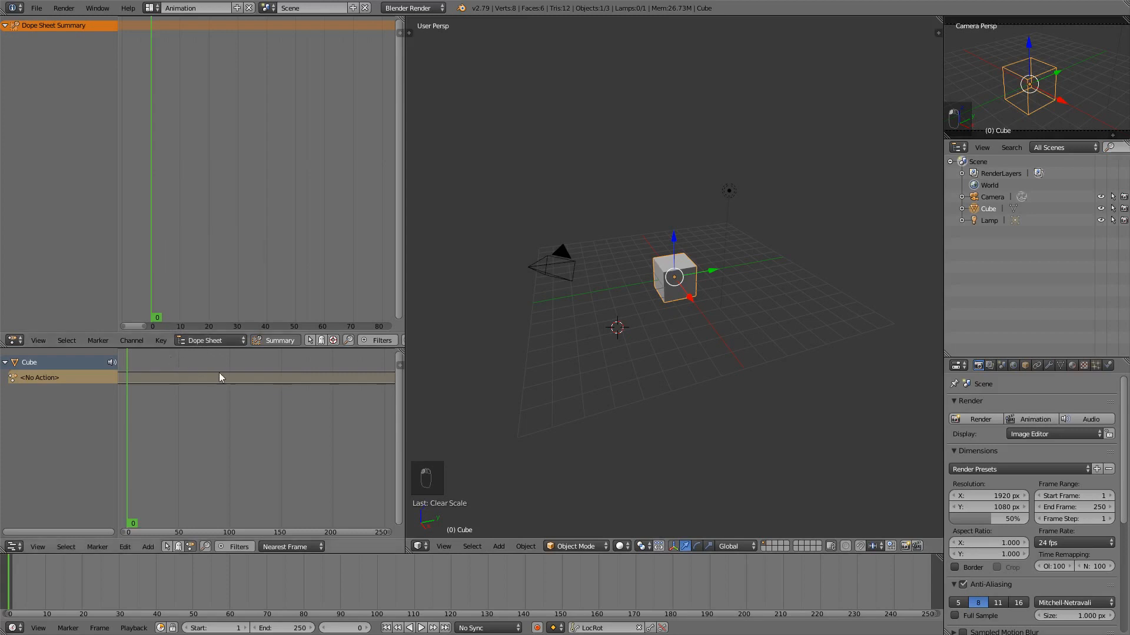
left_click(197, 340)
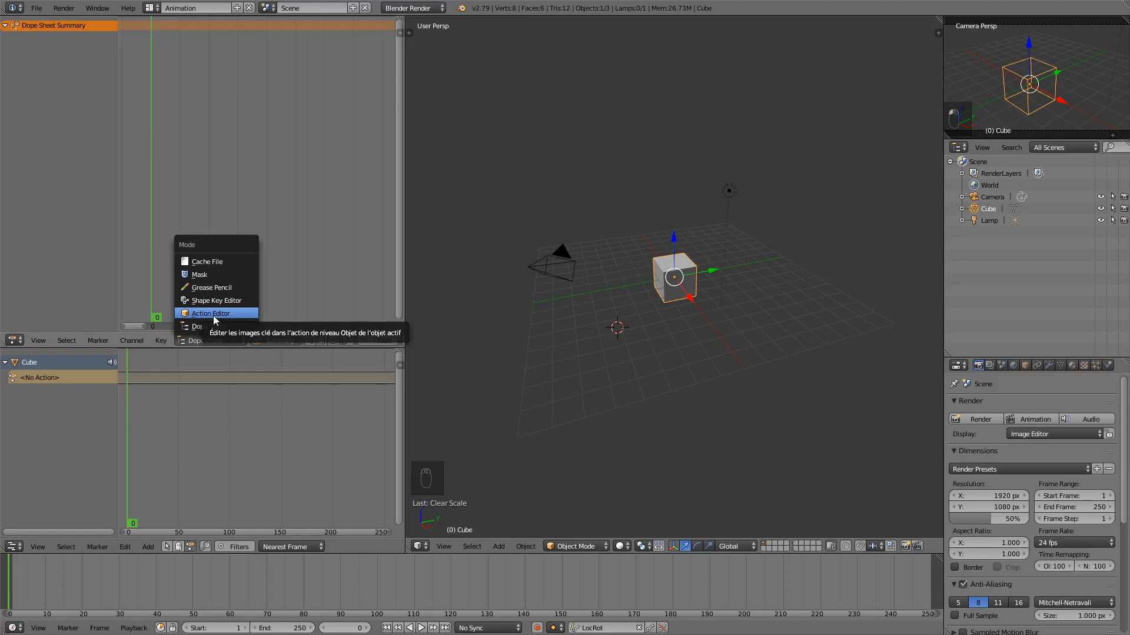
left_click(215, 314)
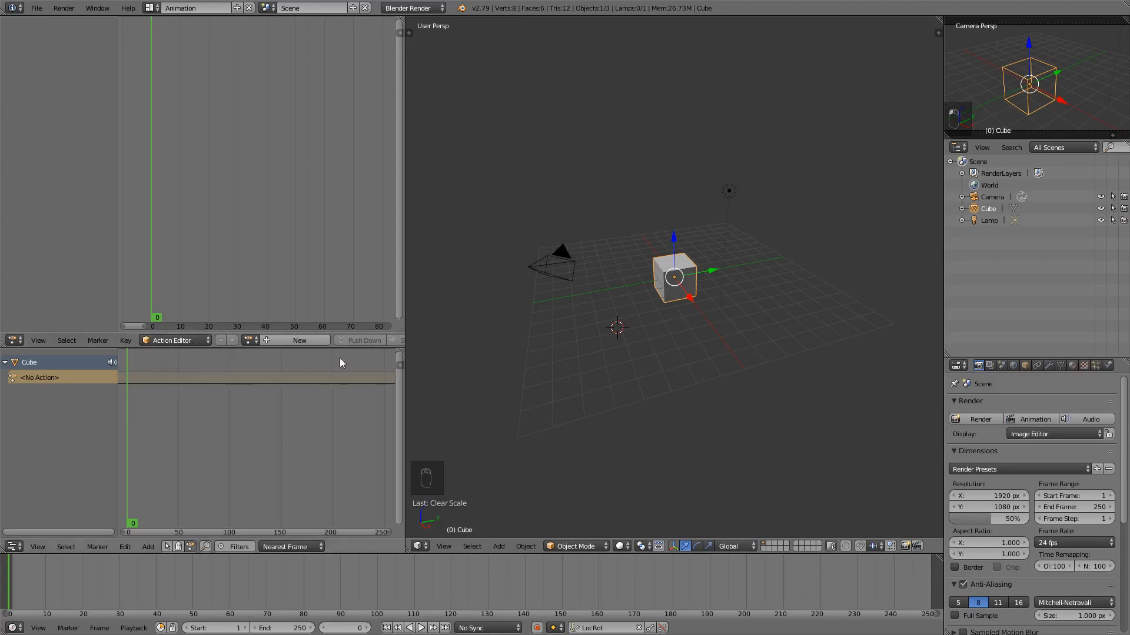
Step: Create a new action for the cube and name it "bouge"
left_click(295, 342)
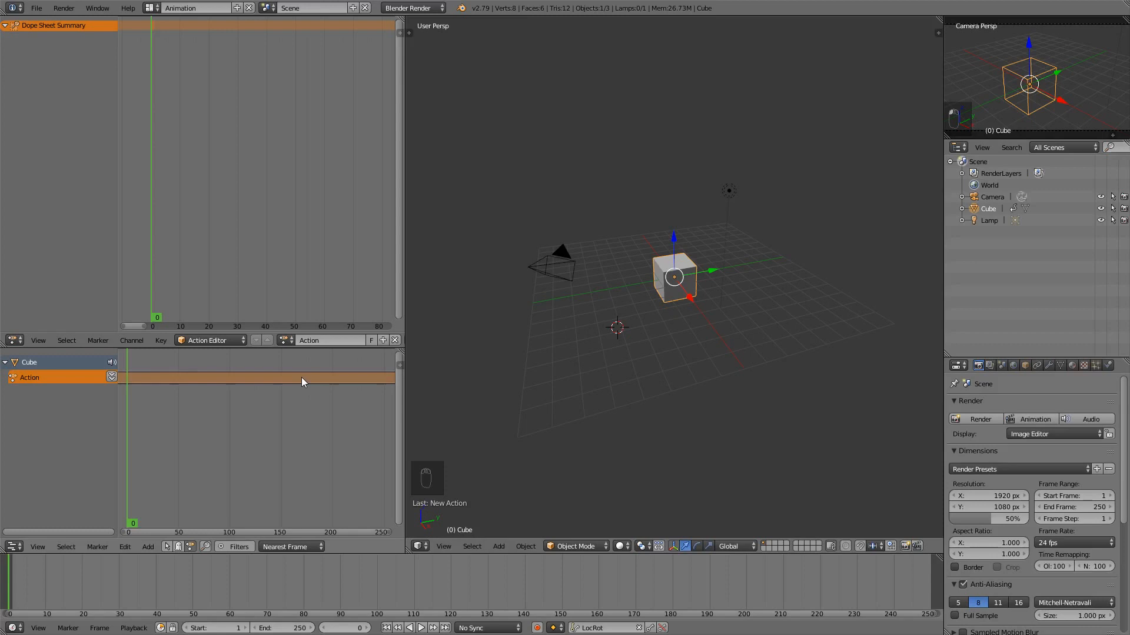
left_click(318, 342)
key("BackSpace")
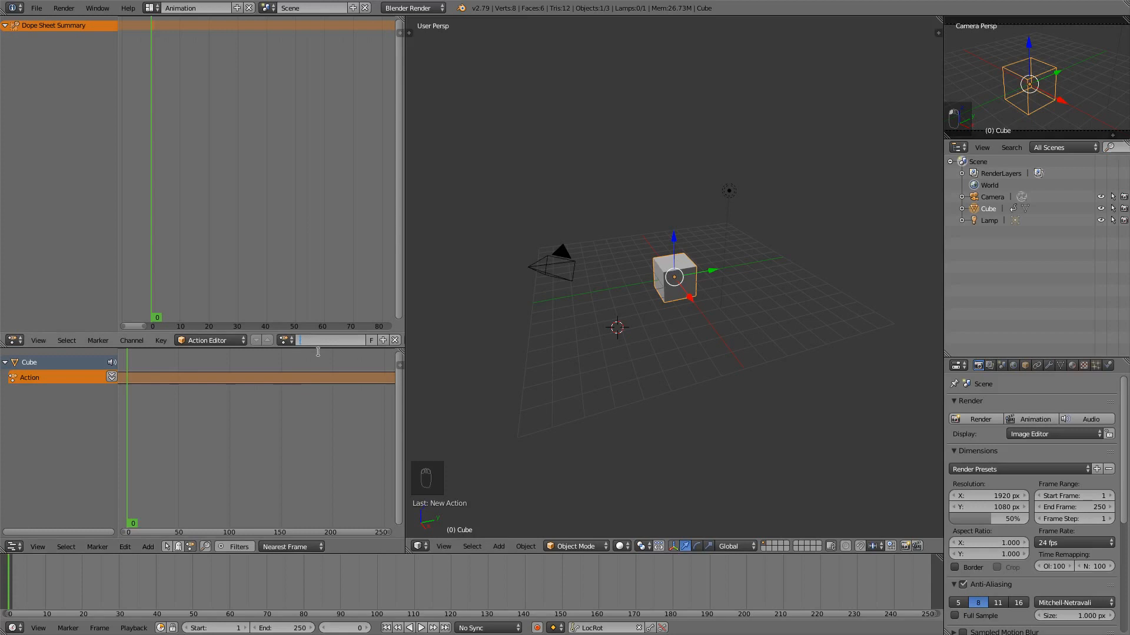
type("BOUGE")
key("BackSpace")
key("BackSpace")
key("BackSpace")
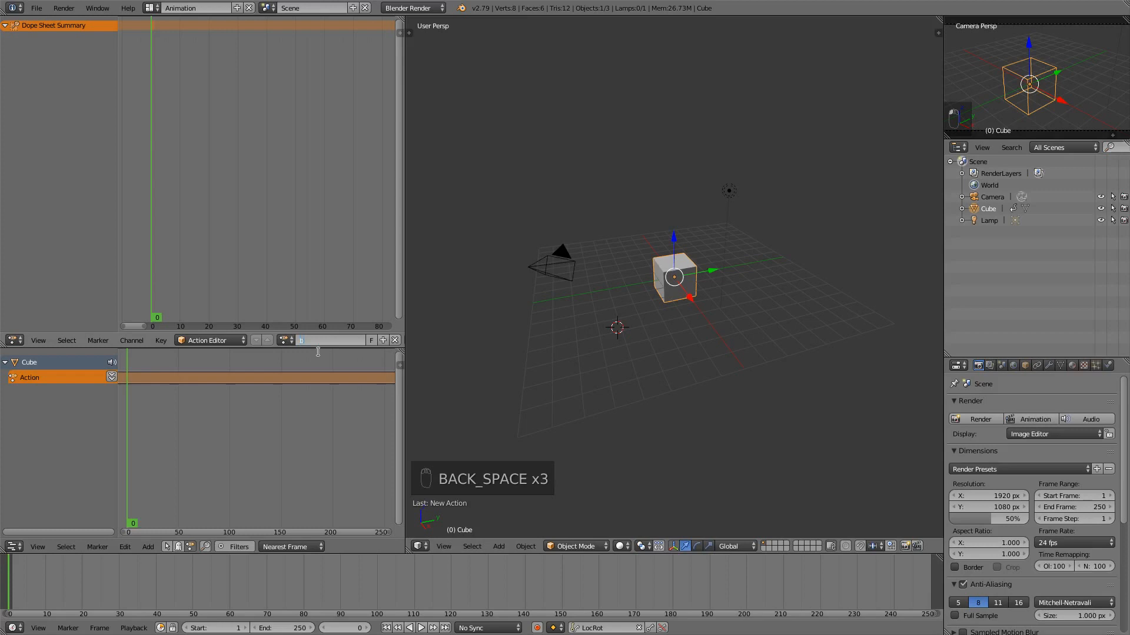
left_click(318, 352)
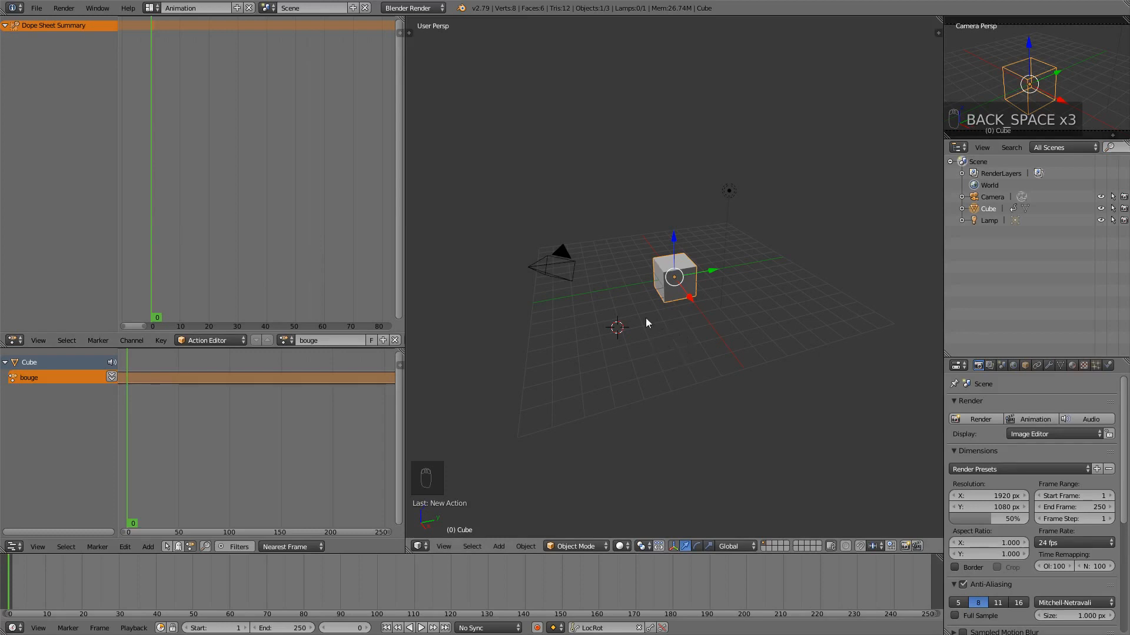
Step: Insert a LocRot keyframe for the cube at frame 0 and another at frame 30 with the cube moved along the Y axis
key("i")
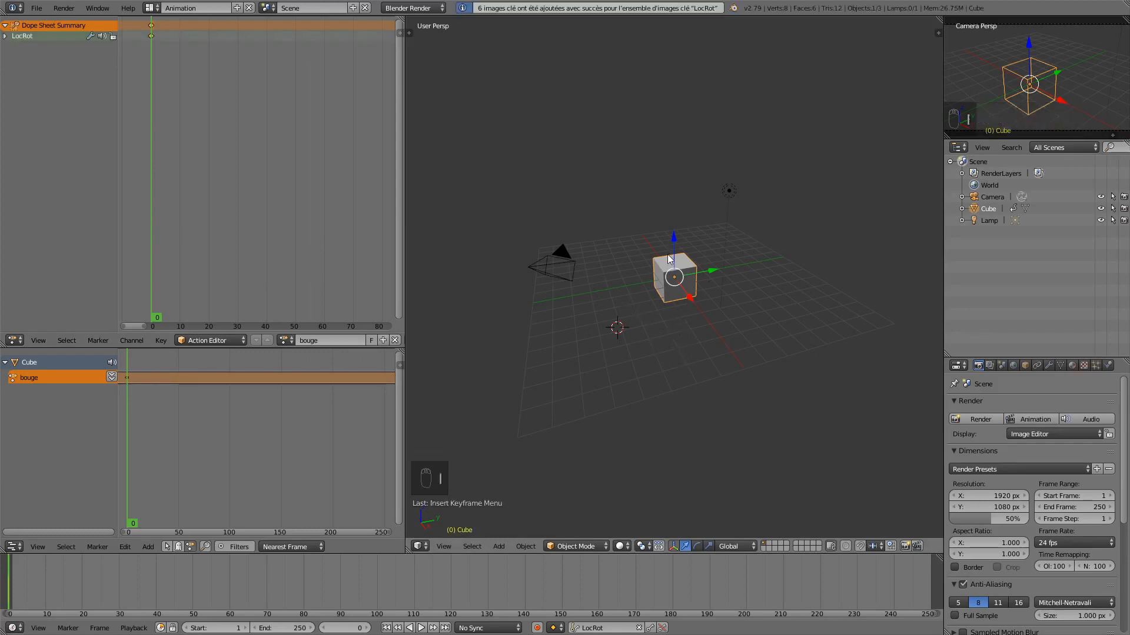
left_click_drag(153, 118, 239, 122)
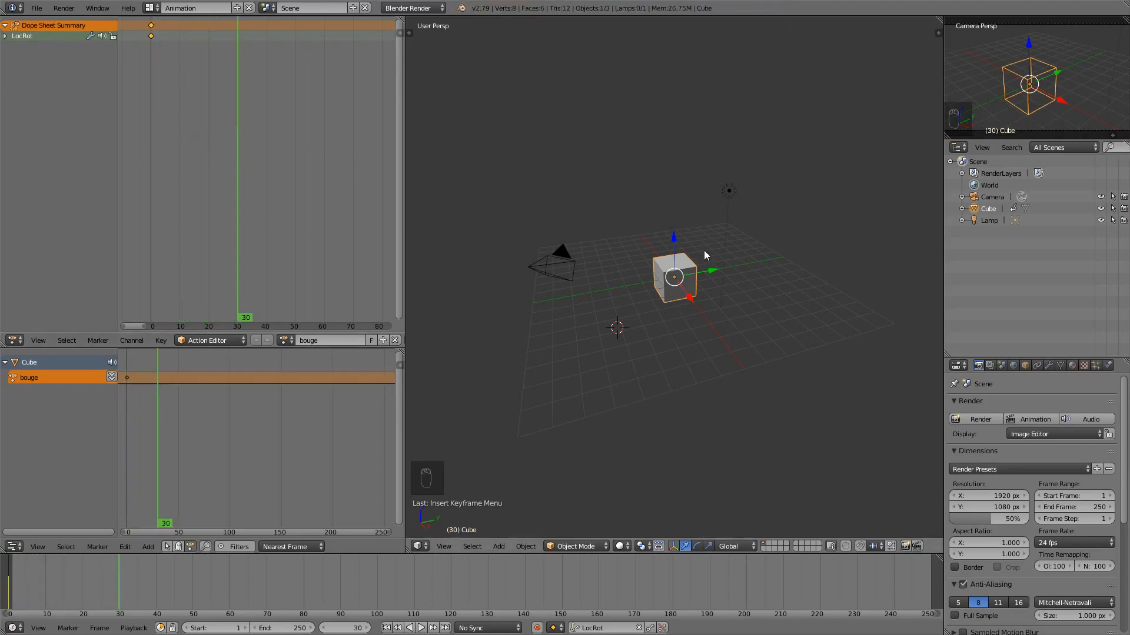
key("g")
key("y")
left_click(801, 259)
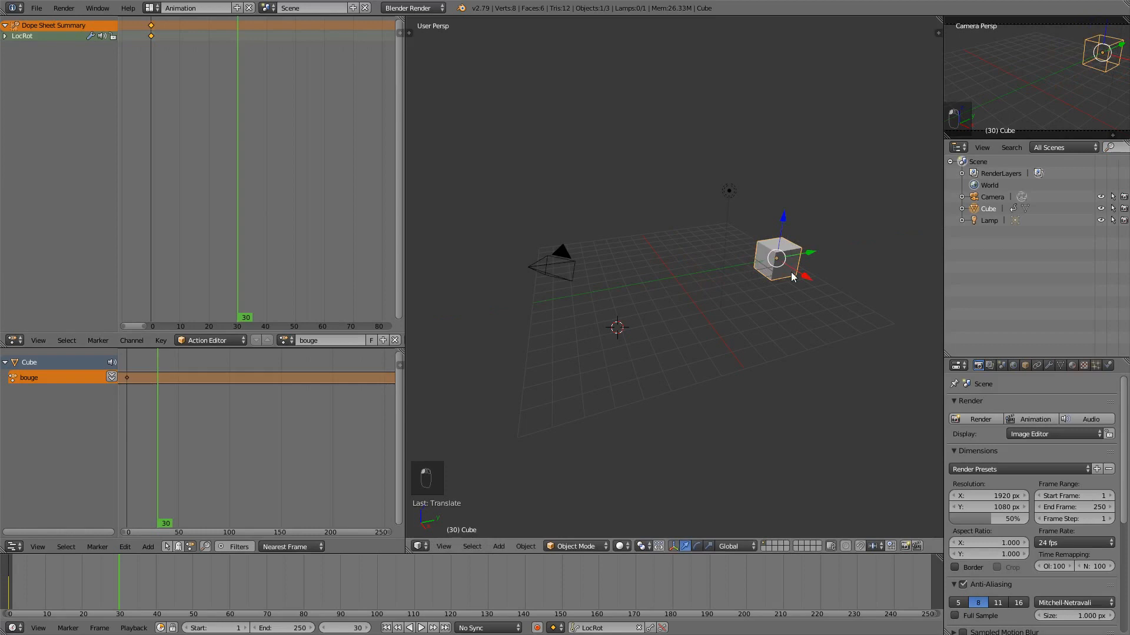
key("i")
Step: Play back the cube's movement from frame 0, stop it and return to frame 0
left_click_drag(226, 147, 147, 154)
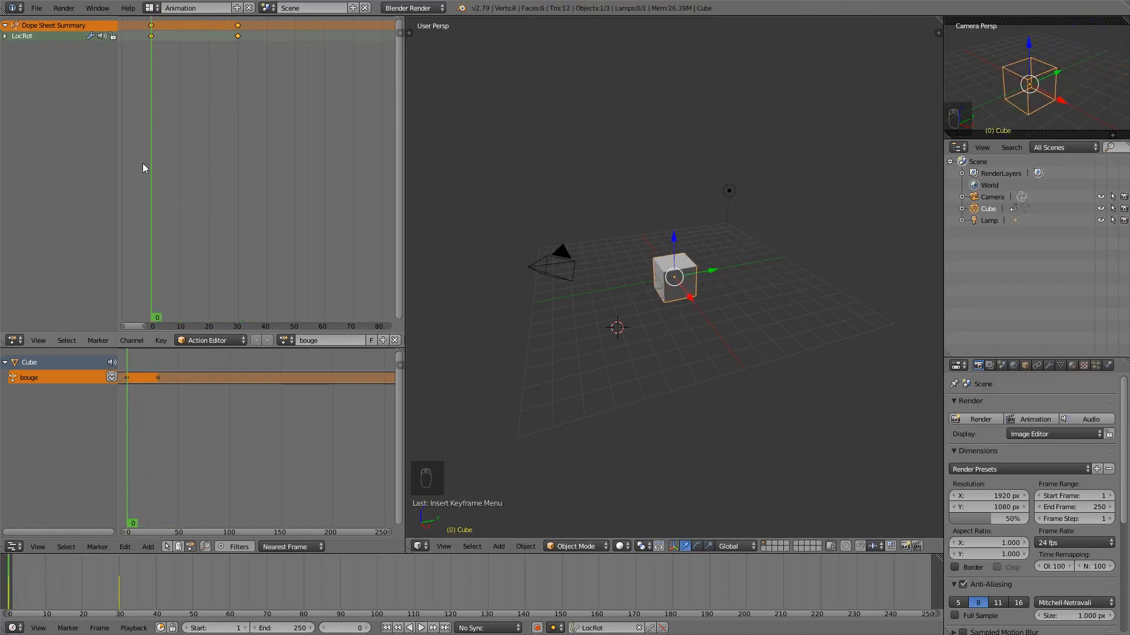
key("alt+a")
key("Escape")
left_click_drag(150, 183, 126, 171)
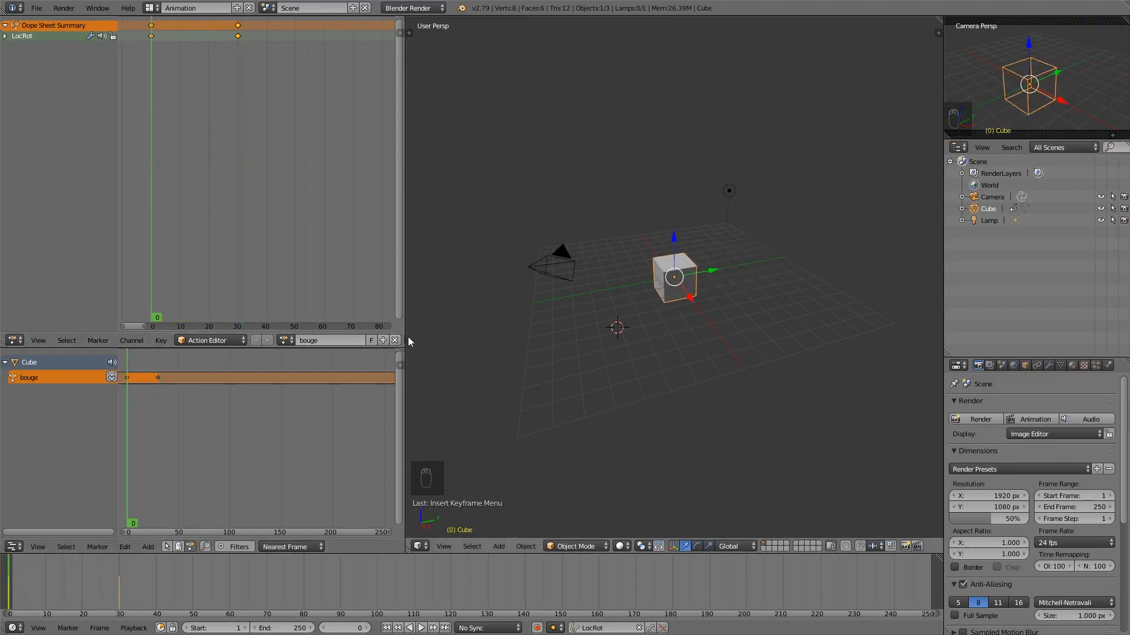
Step: Look over the Action Editor's header options and maximize the Action Editor
middle_click_drag(348, 341, 316, 346)
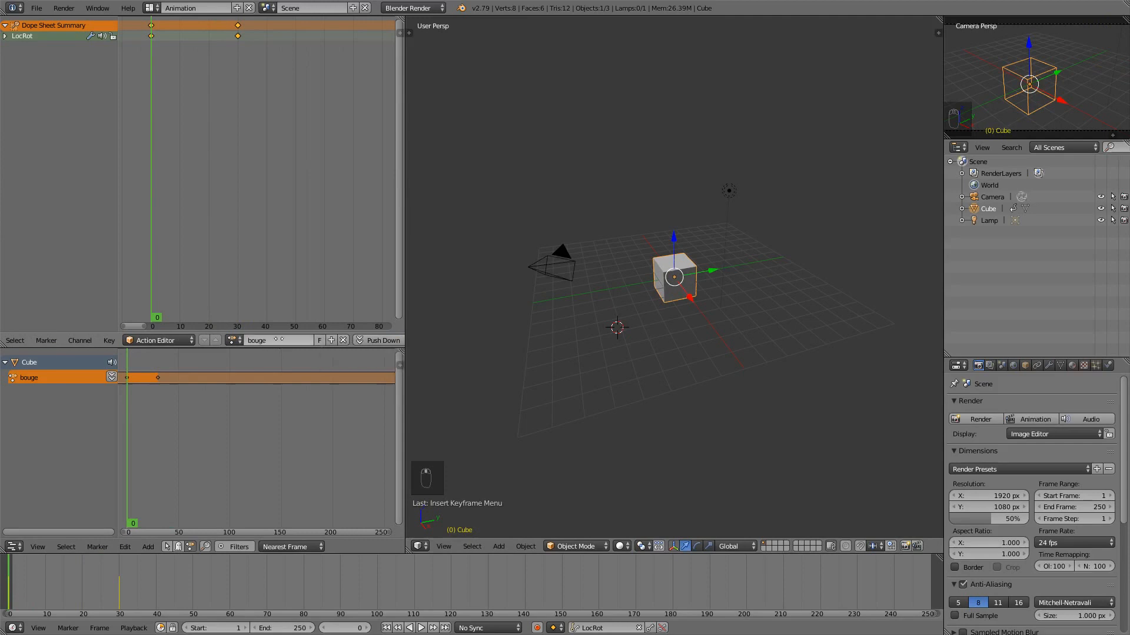
scroll(274, 339, "down", 5)
scroll(295, 340, "up", 6)
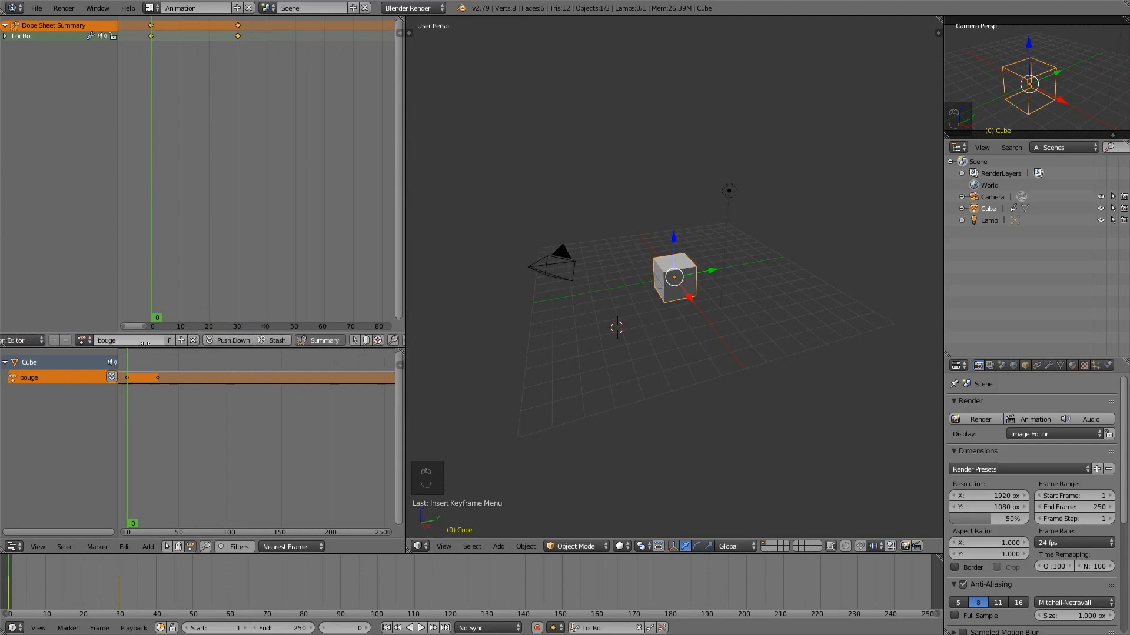
scroll(295, 340, "down", 4)
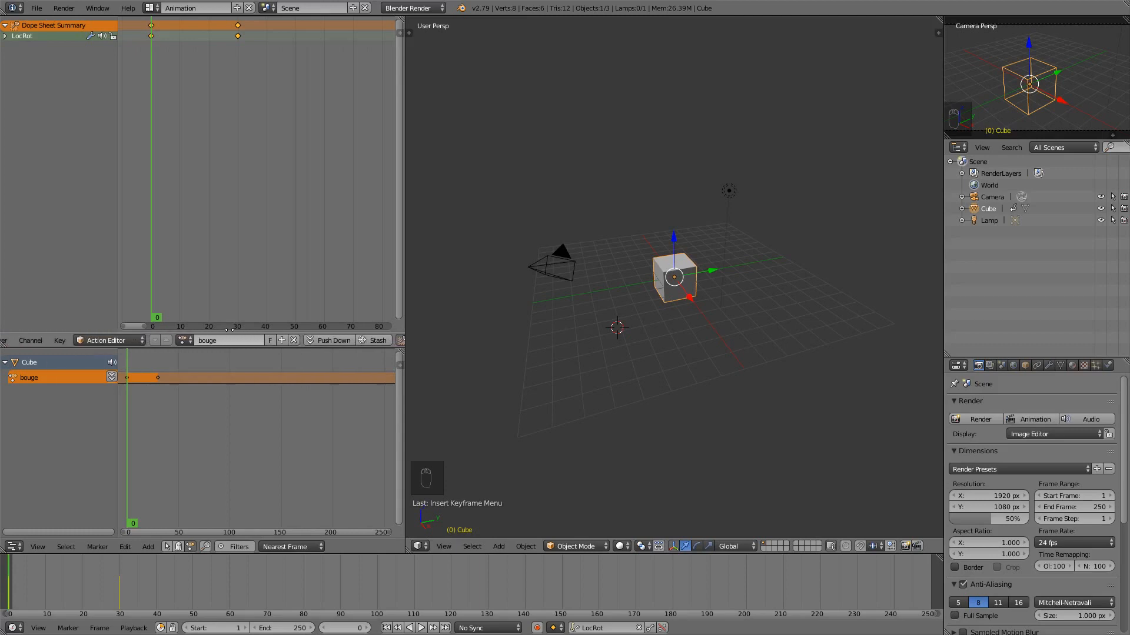
scroll(294, 340, "down", 3)
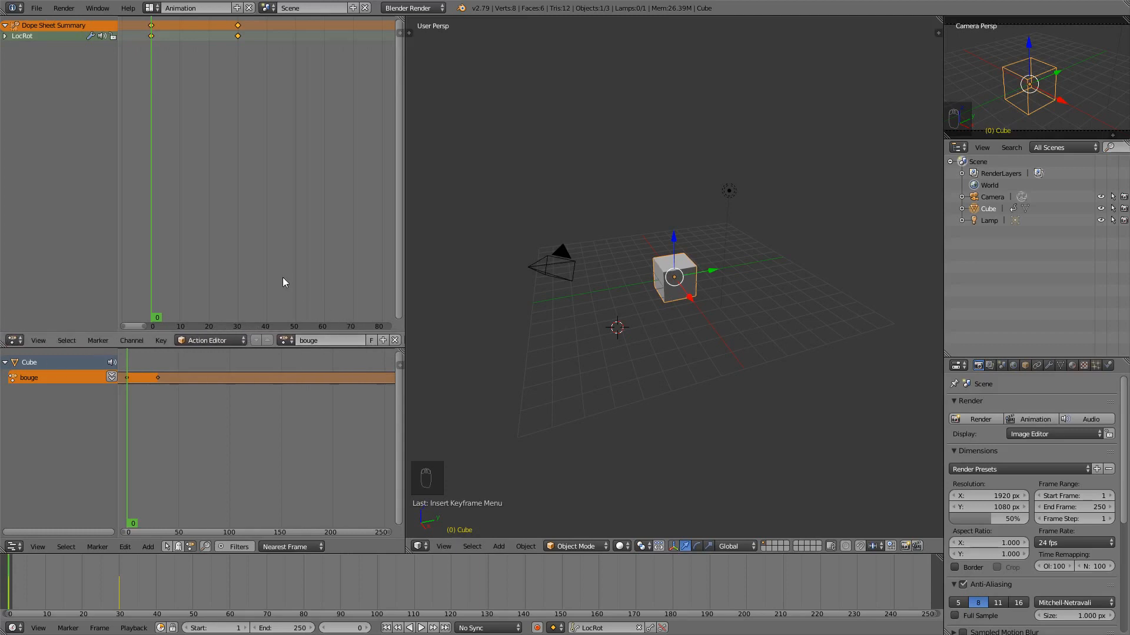
key("ctrl+Up")
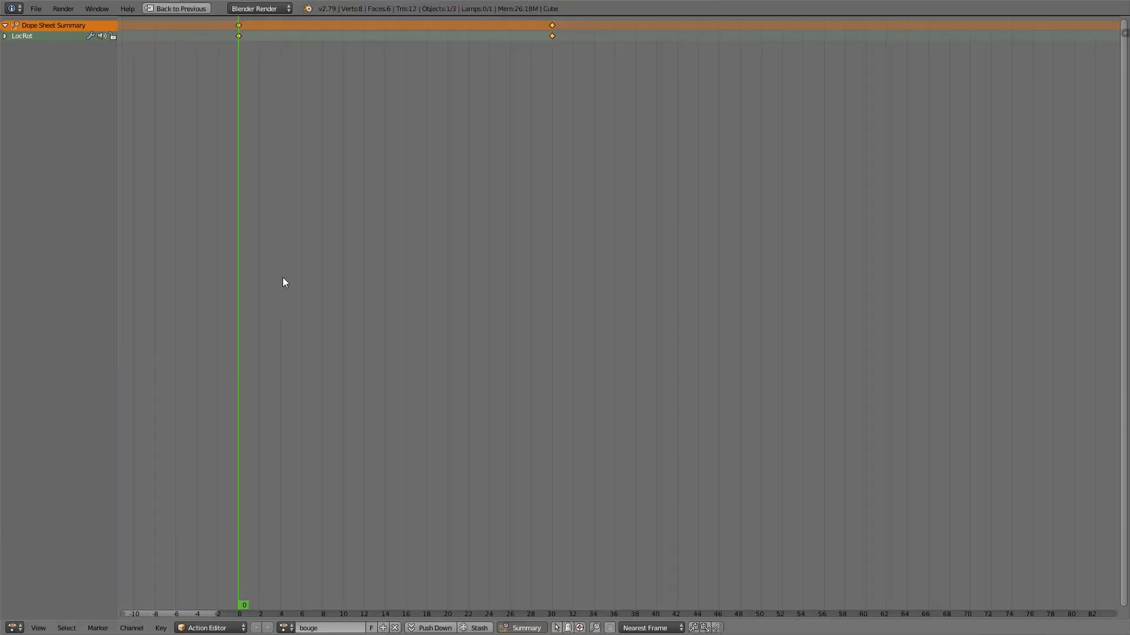
Step: Restore the split layout, push the "bouge" action down into an NLA strip and play it back
key("ctrl+Up")
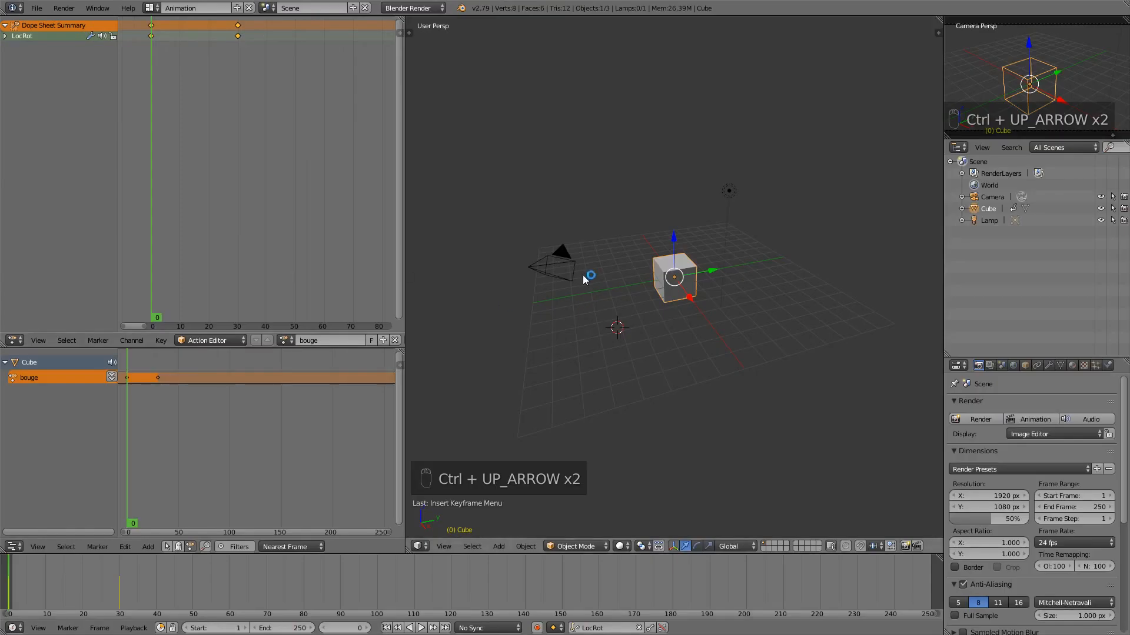
key("ctrl+Up")
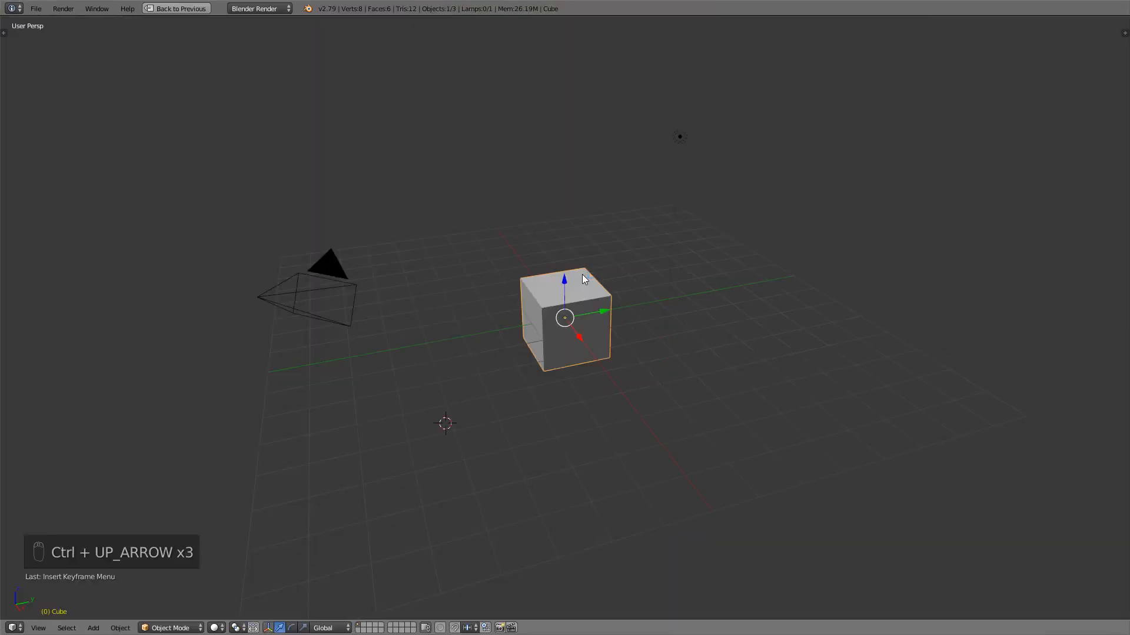
key("ctrl+Up")
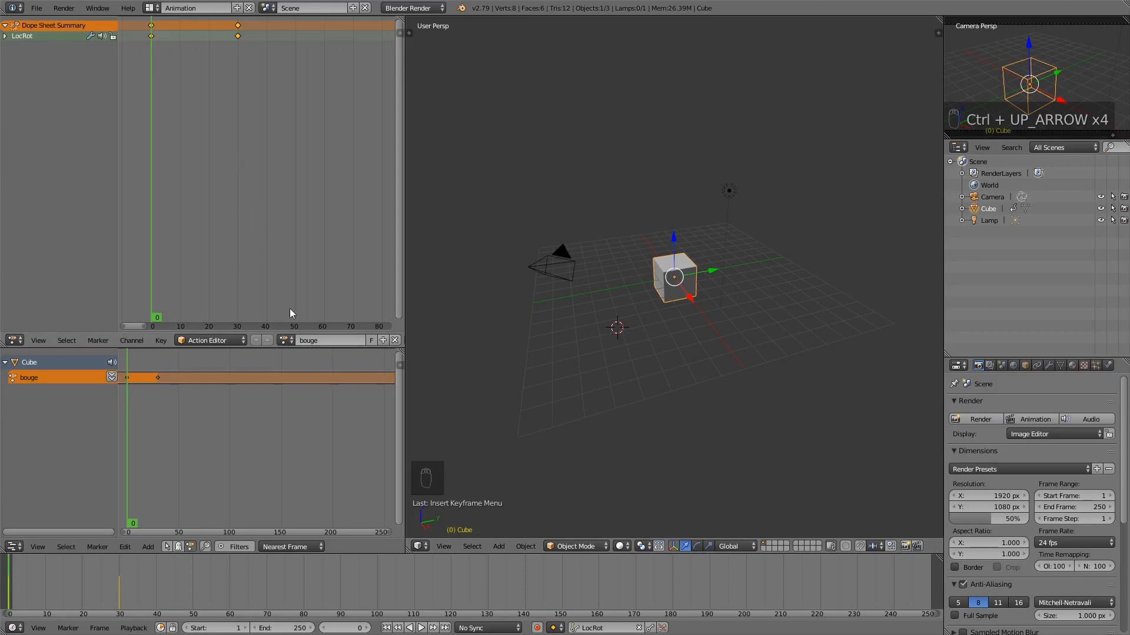
scroll(316, 337, "right", 6)
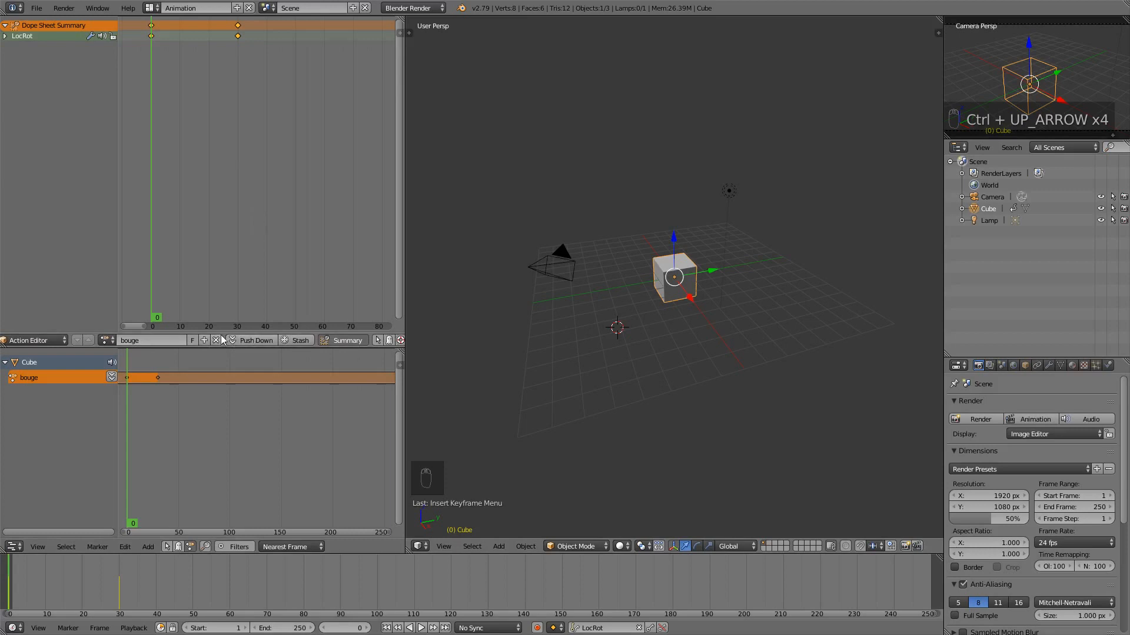
left_click(258, 341)
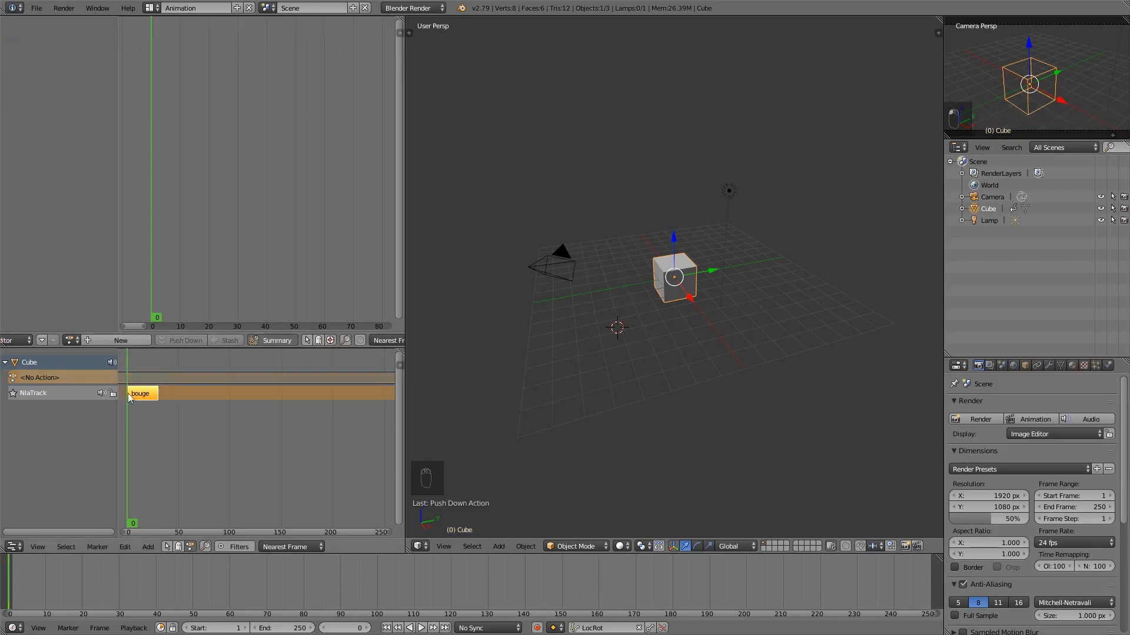
key("alt+a")
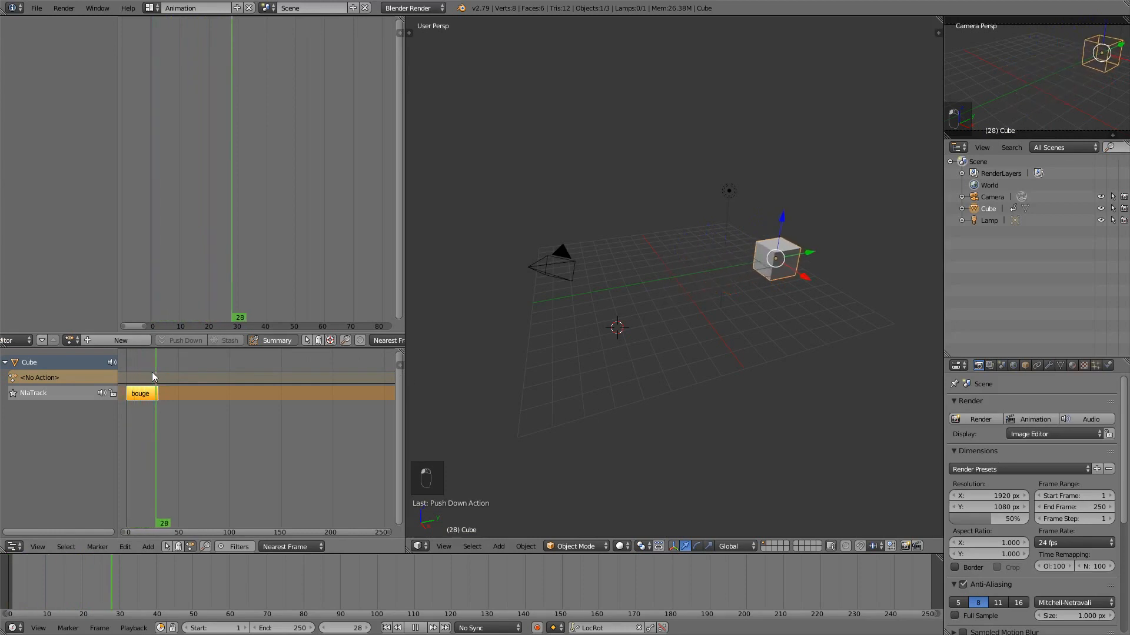
key("Escape")
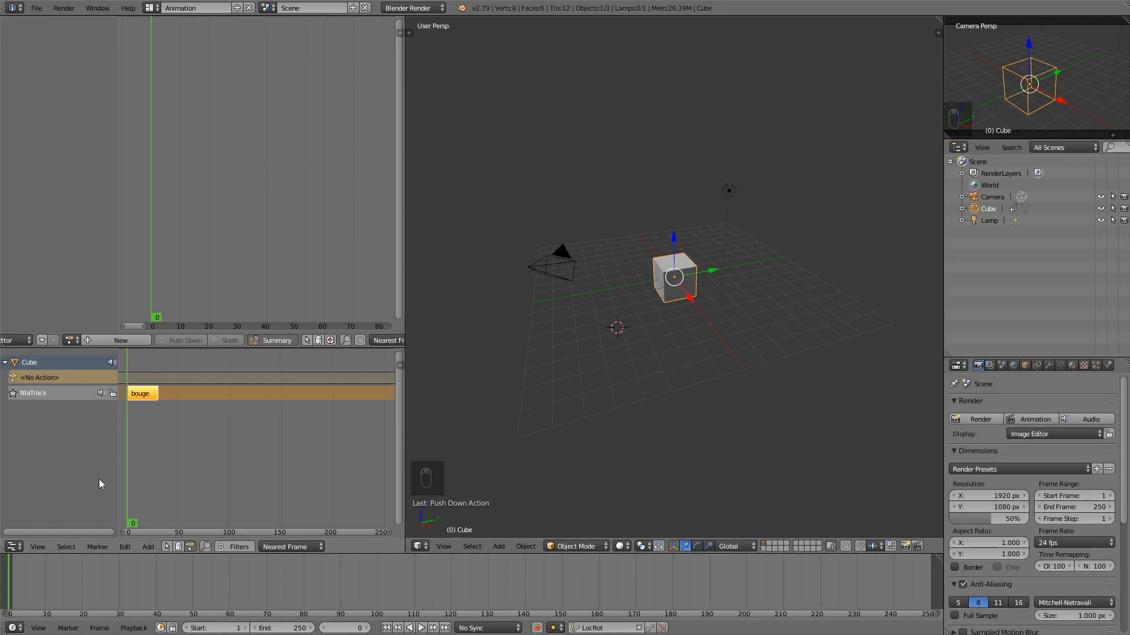
Step: Make a linked duplicate of the "bouge" strip at about frame 60 on the same track and review its playback
right_click(142, 393)
key("alt+d")
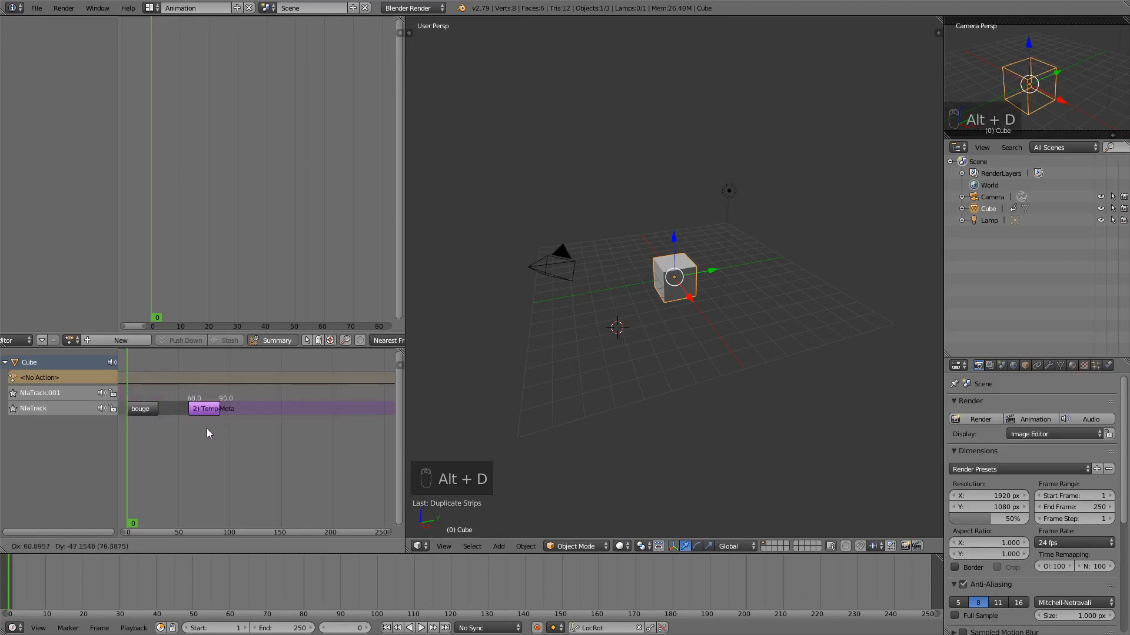
left_click(210, 424)
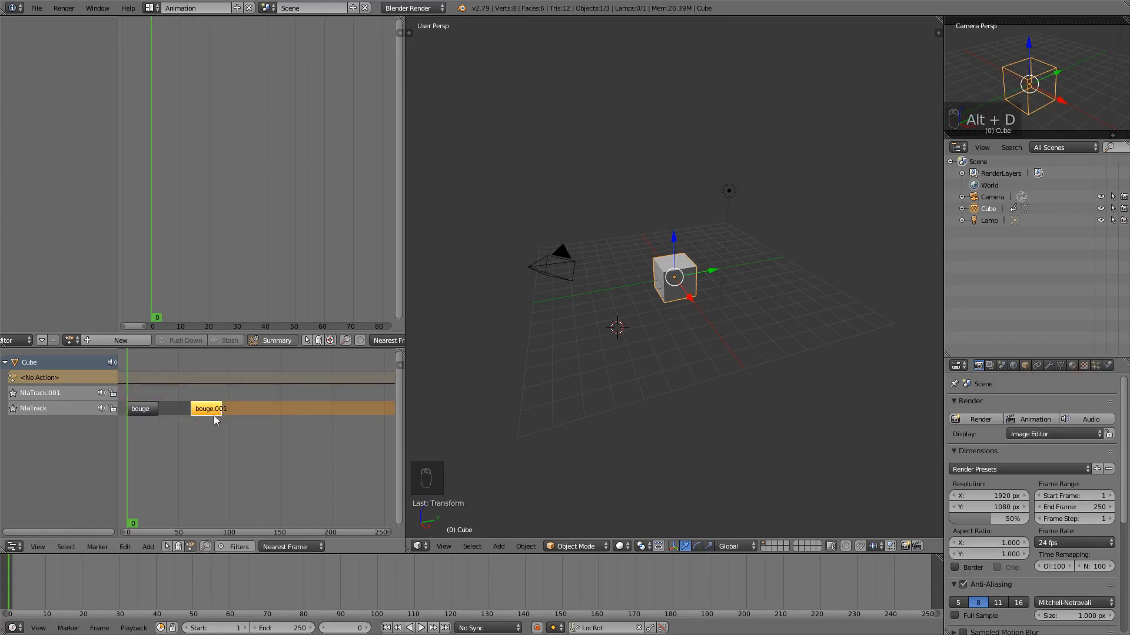
key("alt+a")
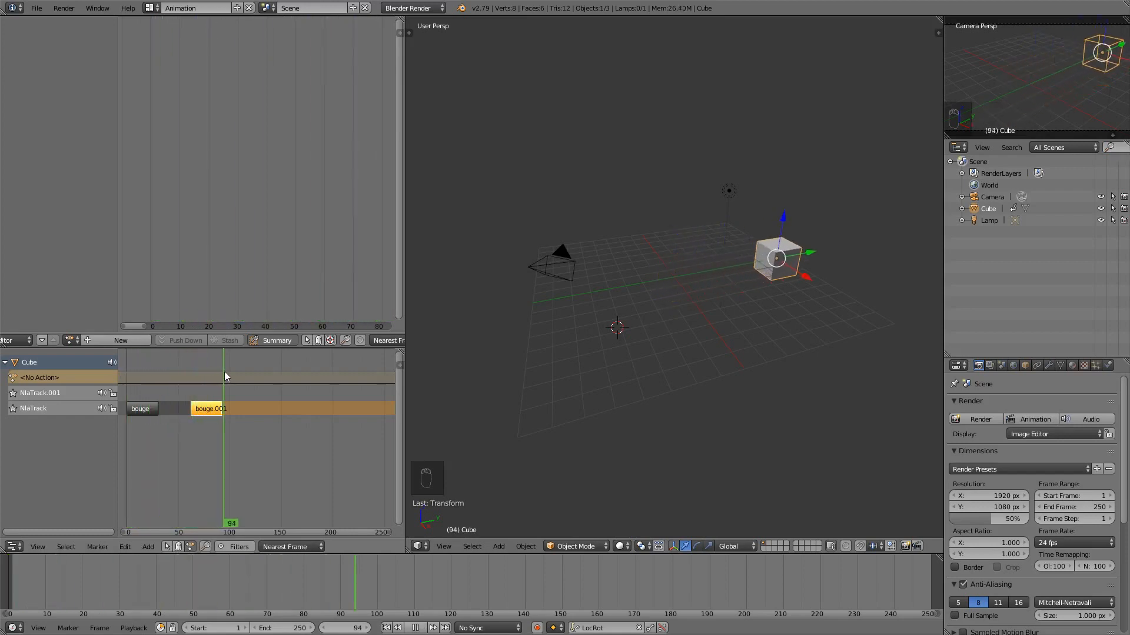
left_click_drag(206, 379, 127, 395)
key("alt+a")
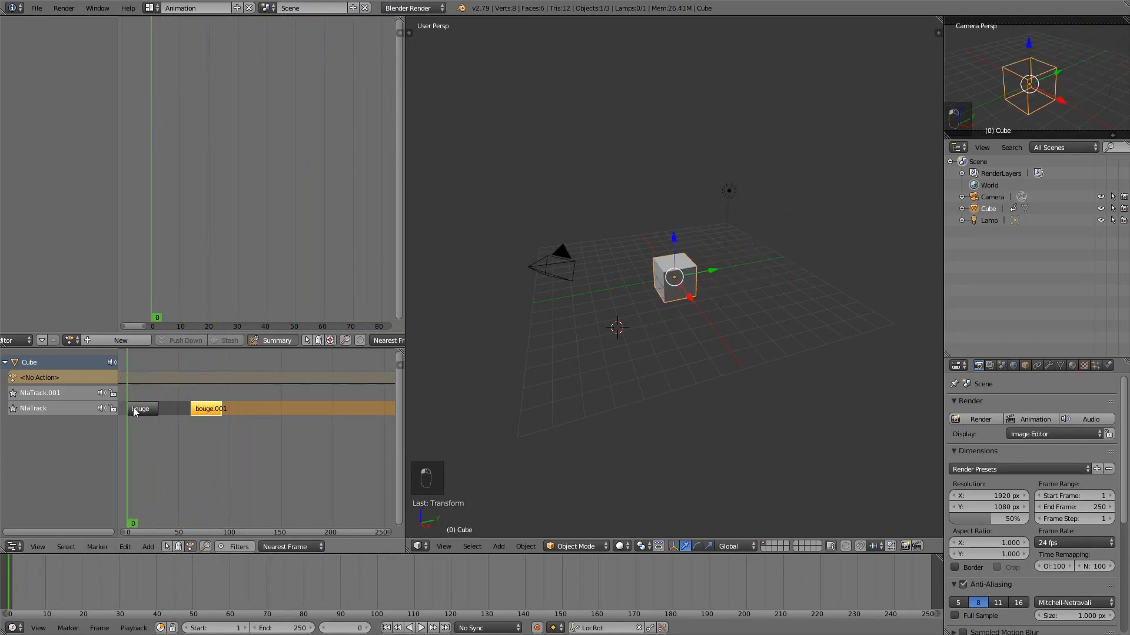
Step: Delete the duplicated strip and reselect the original "bouge" strip
right_click(141, 410)
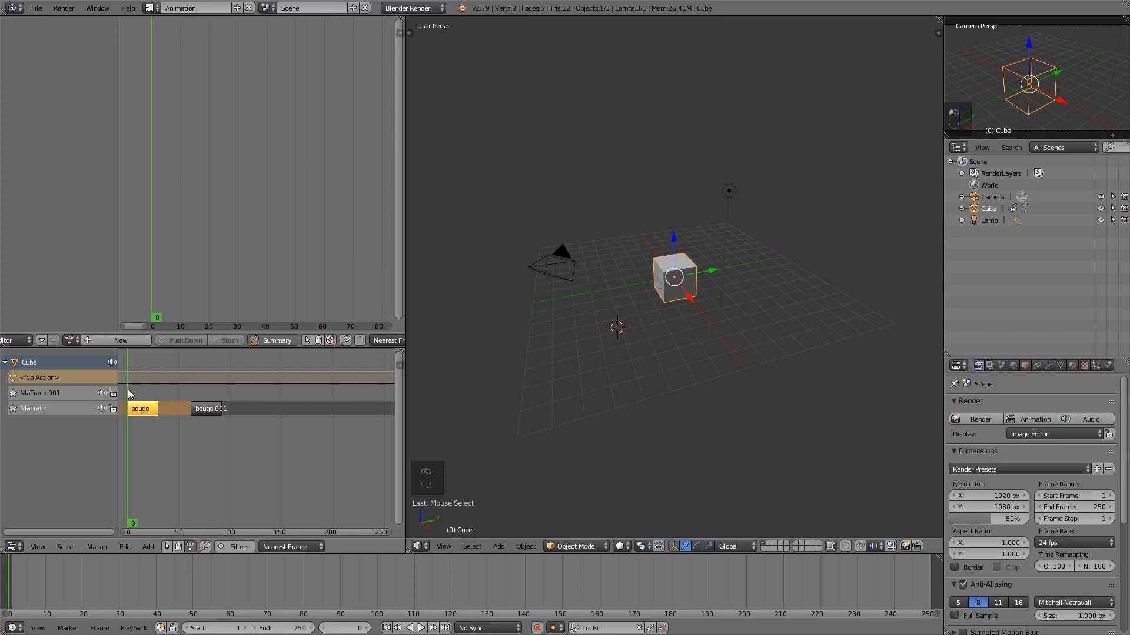
left_click(200, 410)
key("x")
left_click(200, 411)
right_click(156, 408)
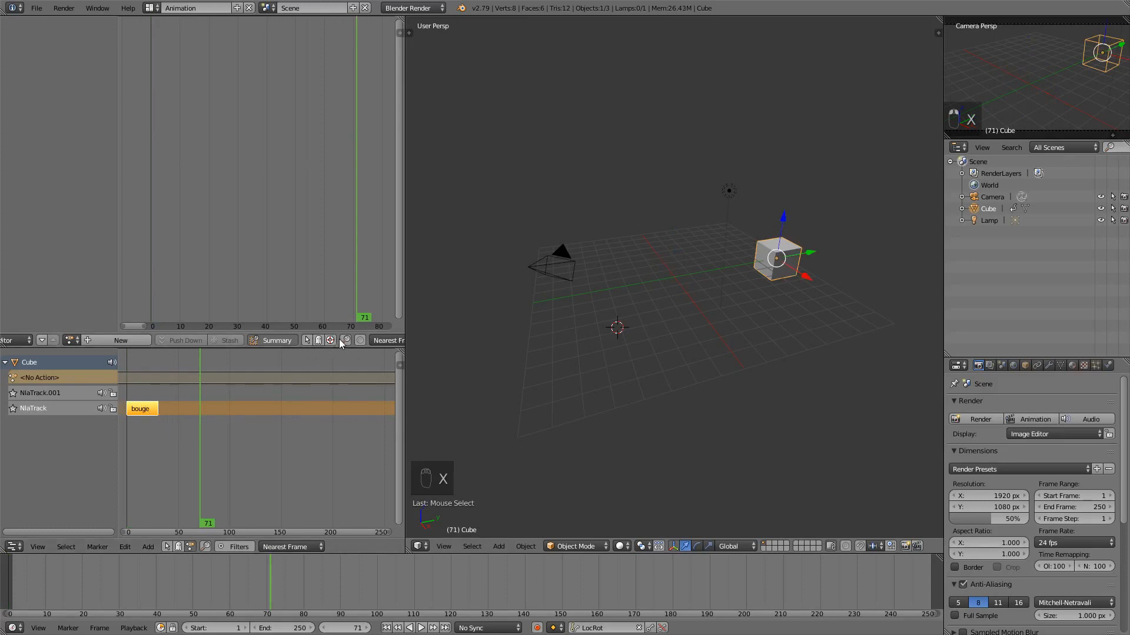
scroll(339, 340, "down", 3)
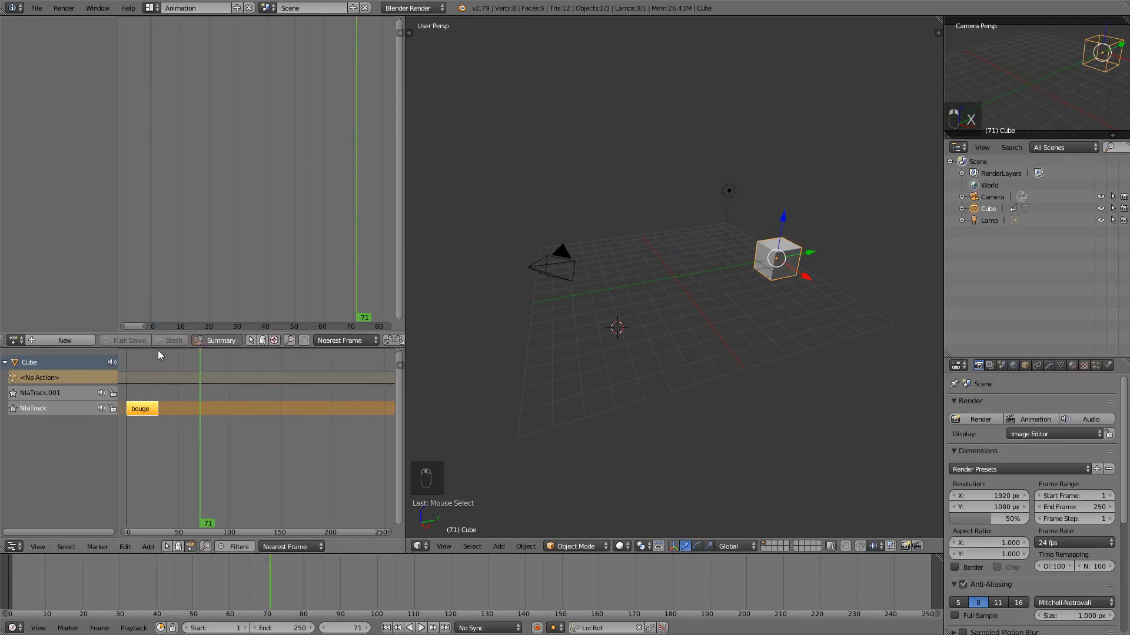
scroll(188, 340, "up", 3)
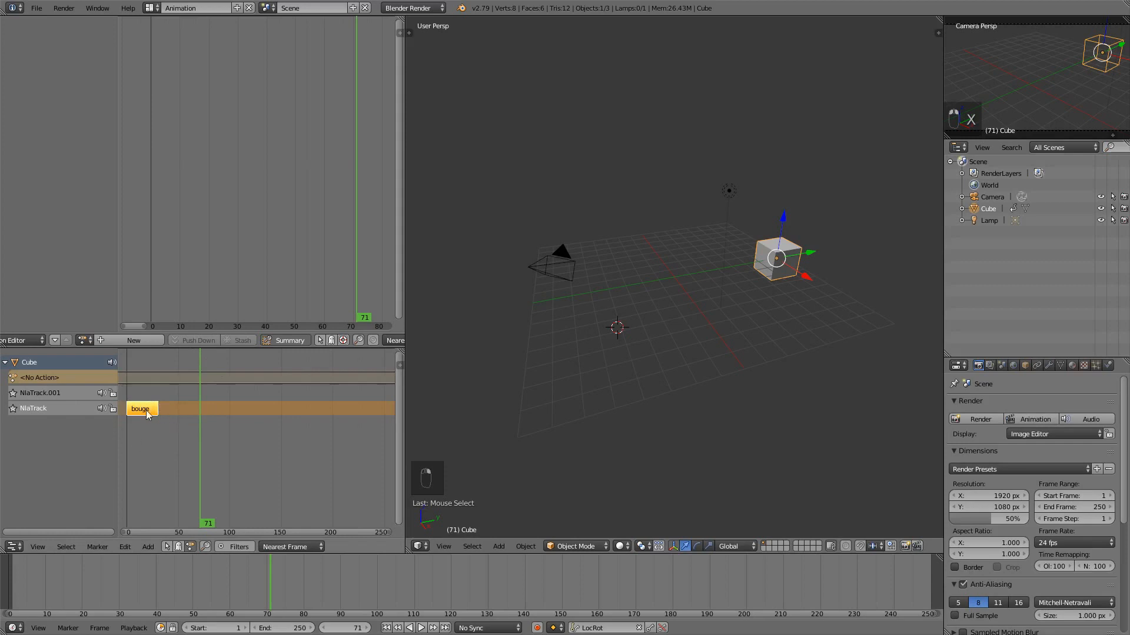
Step: Make a linked duplicate of the "bouge" strip at about frame 86 on the same track and play back both strips
key("alt+d")
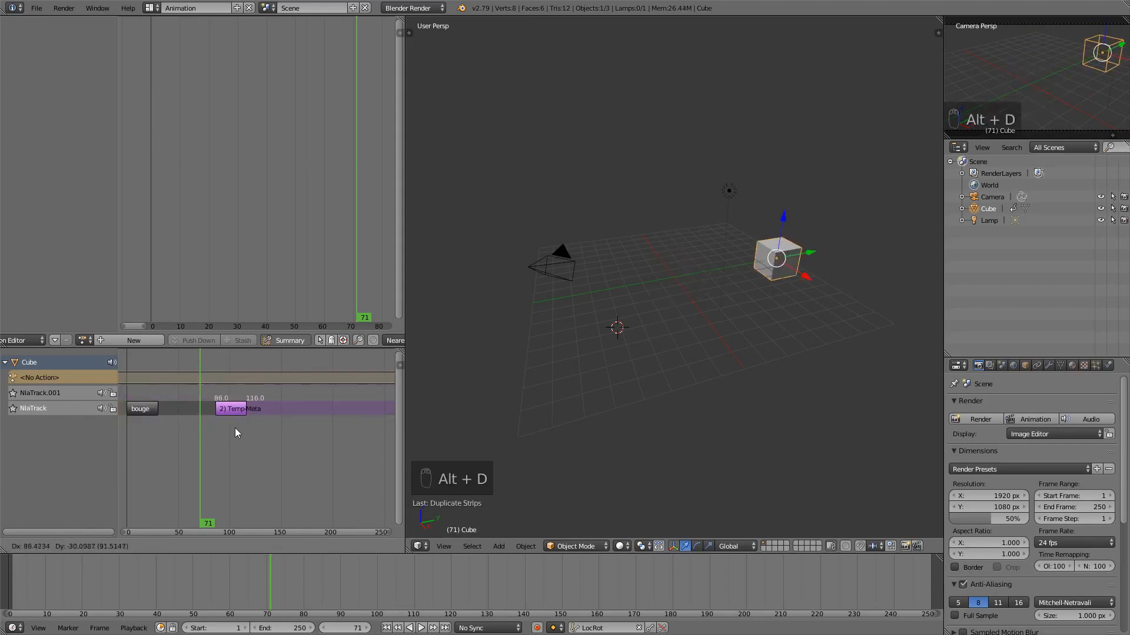
left_click(235, 429)
key("alt+a")
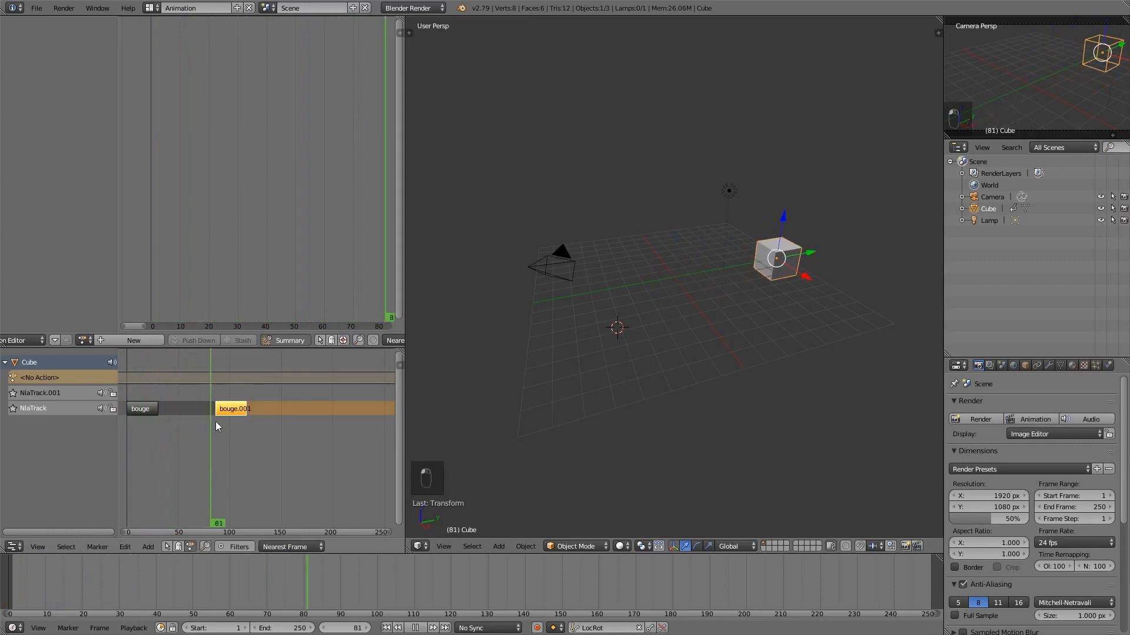
left_click_drag(230, 422, 126, 426)
key("alt+a")
key("alt+a")
key("alt+a")
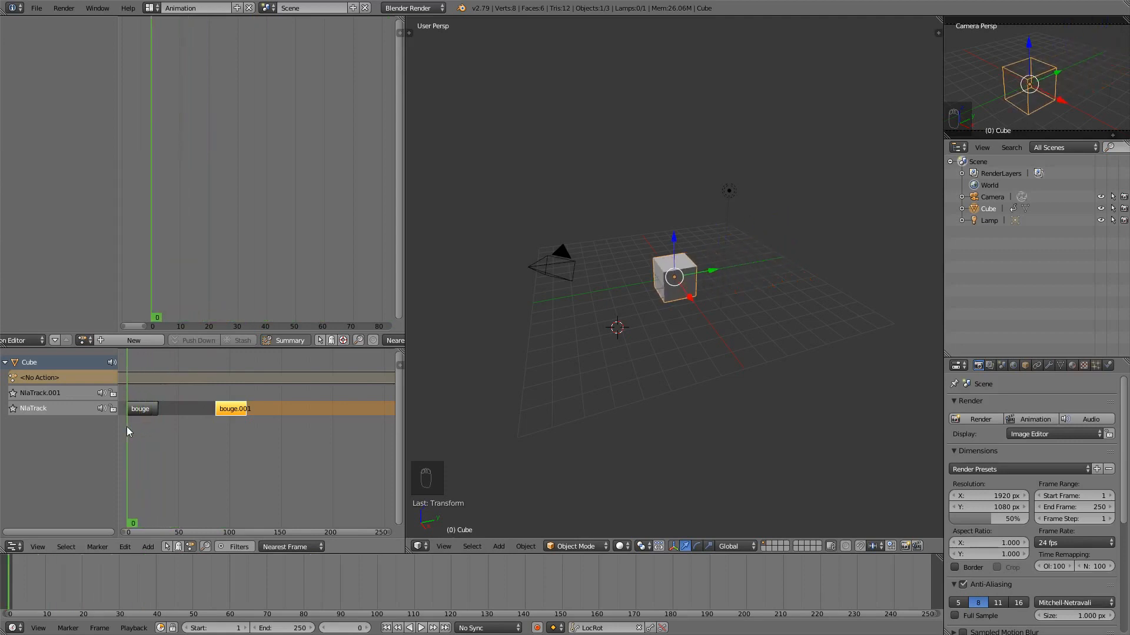
Step: Enter tweak mode on the original "bouge" strip to examine its keyframes, leave it and select the duplicated strip
right_click(228, 413)
right_click(144, 408)
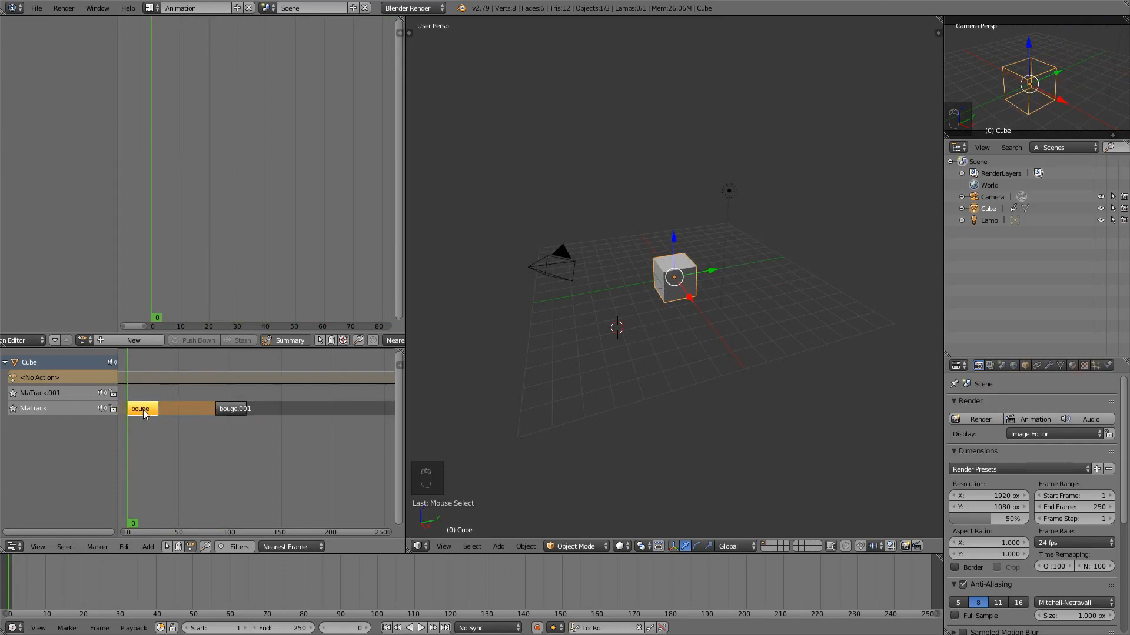
key("Tab")
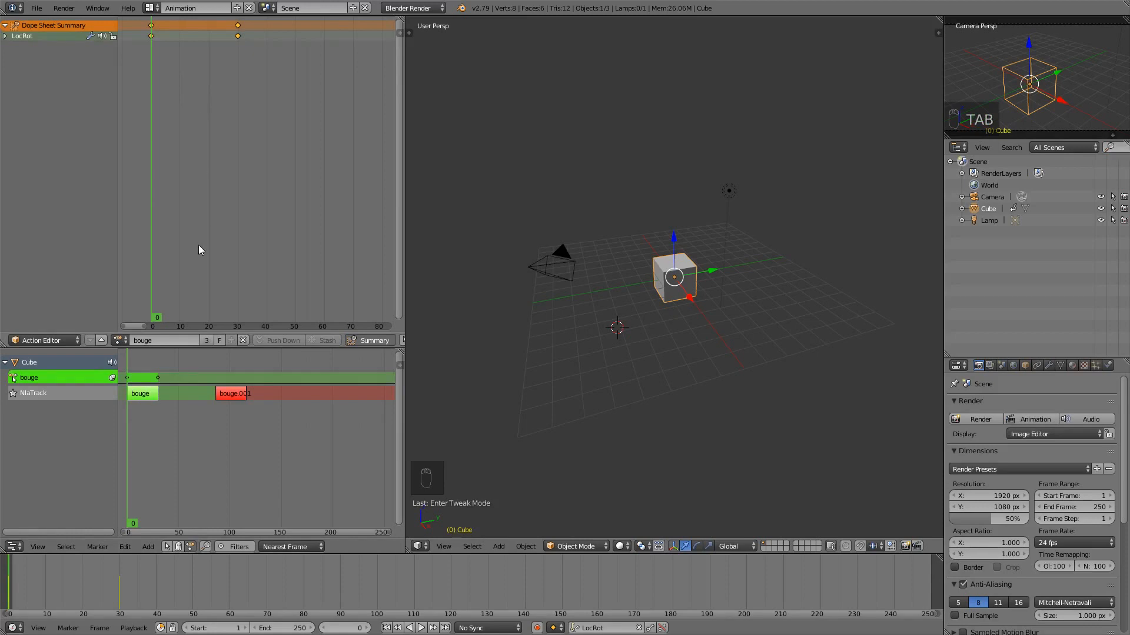
key("Tab")
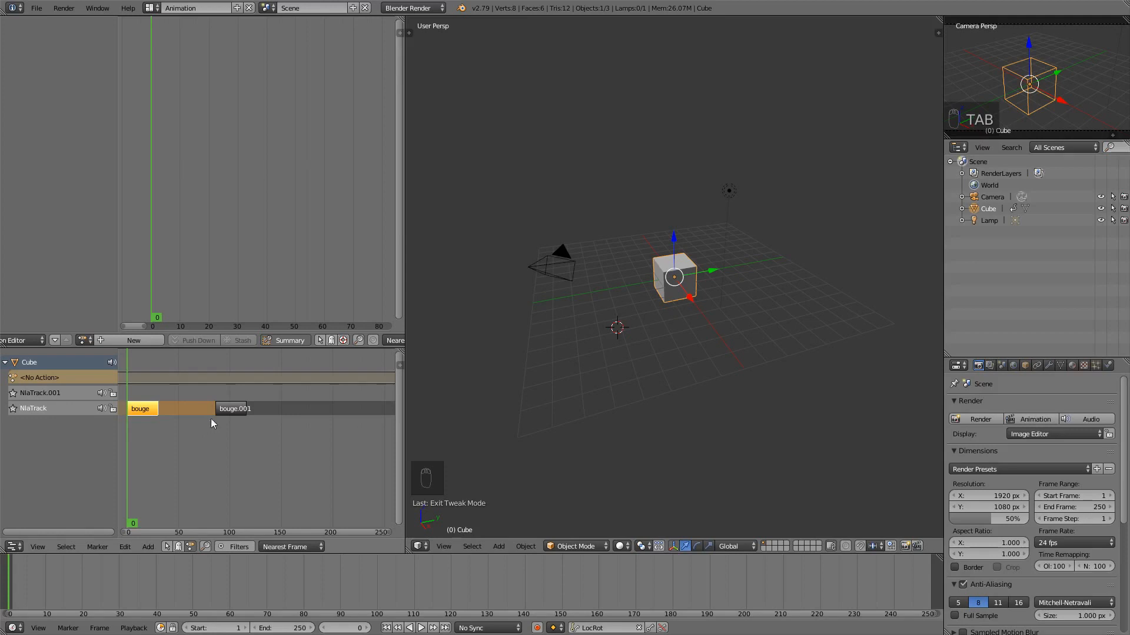
right_click(227, 408)
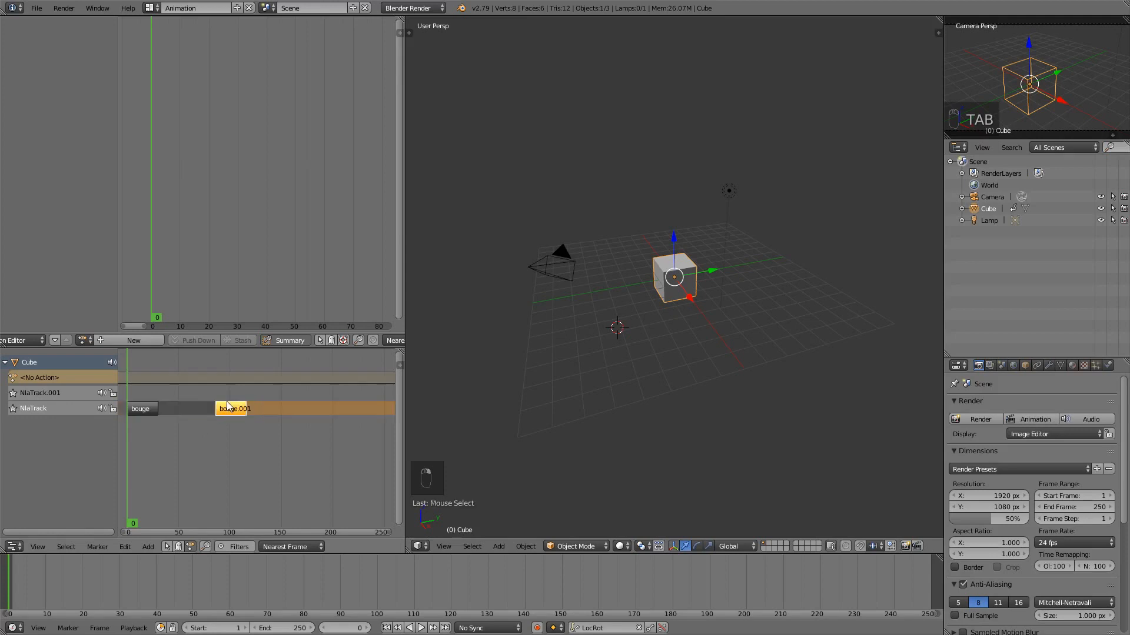
Step: Play back both strips to examine the jump in the cube's motion and scrub to frame 36 between them
middle_click_drag(652, 257, 641, 294)
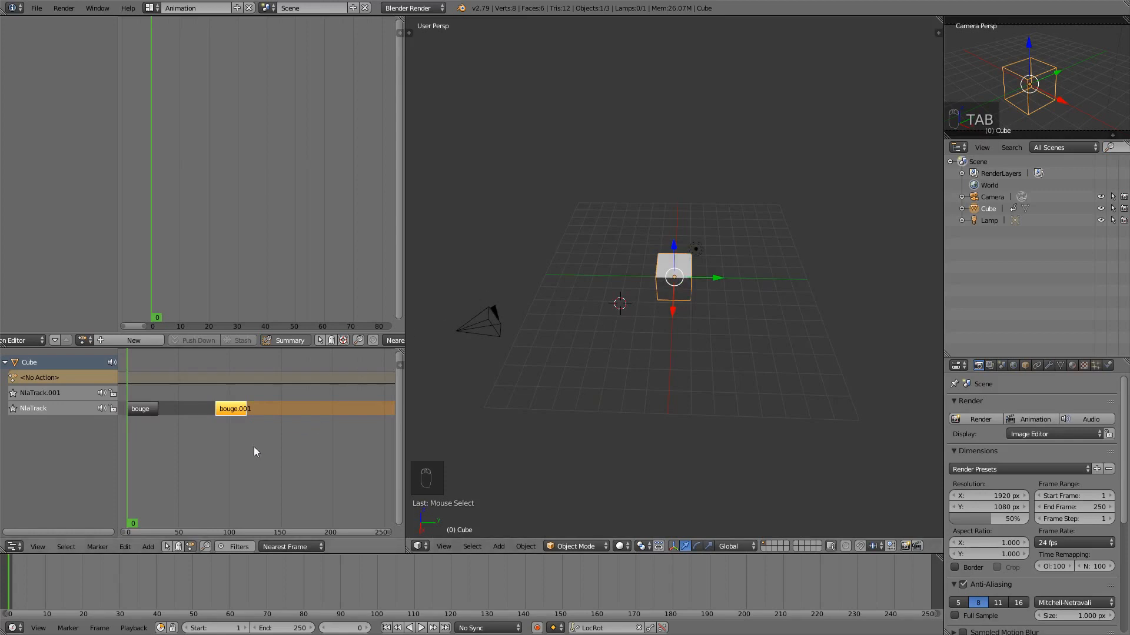
middle_click_drag(236, 447, 260, 444)
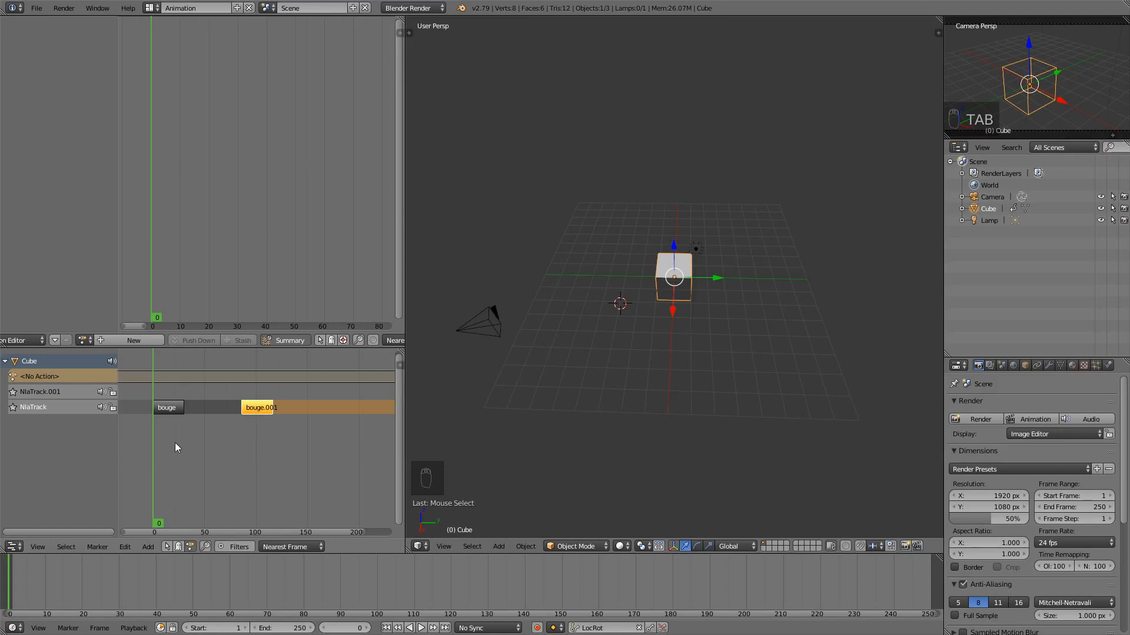
key("alt+a")
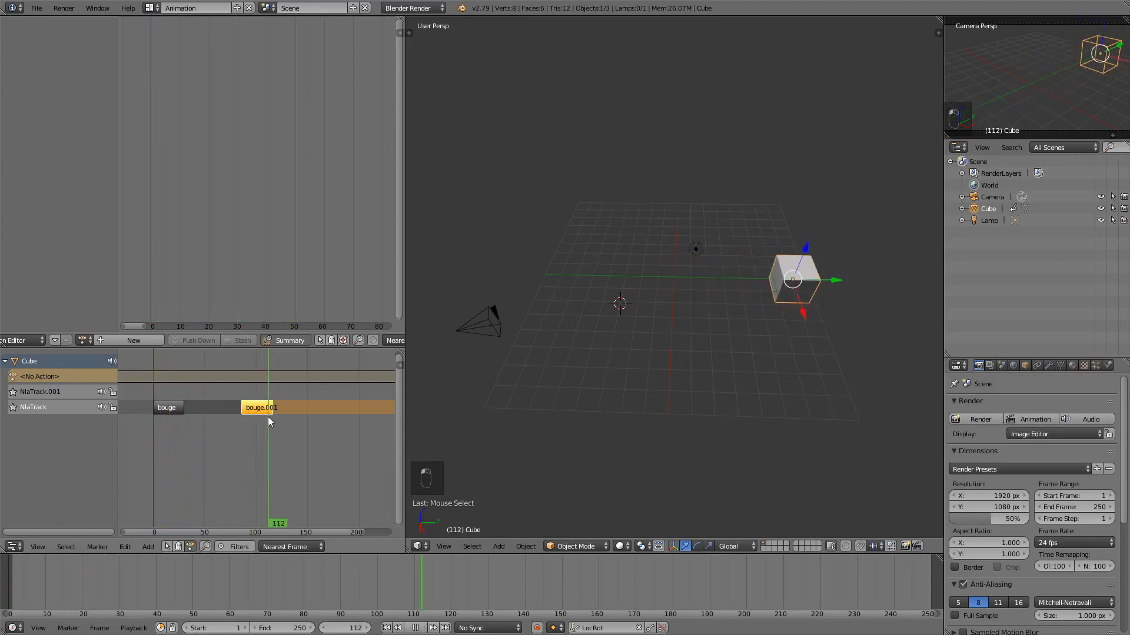
key("Escape")
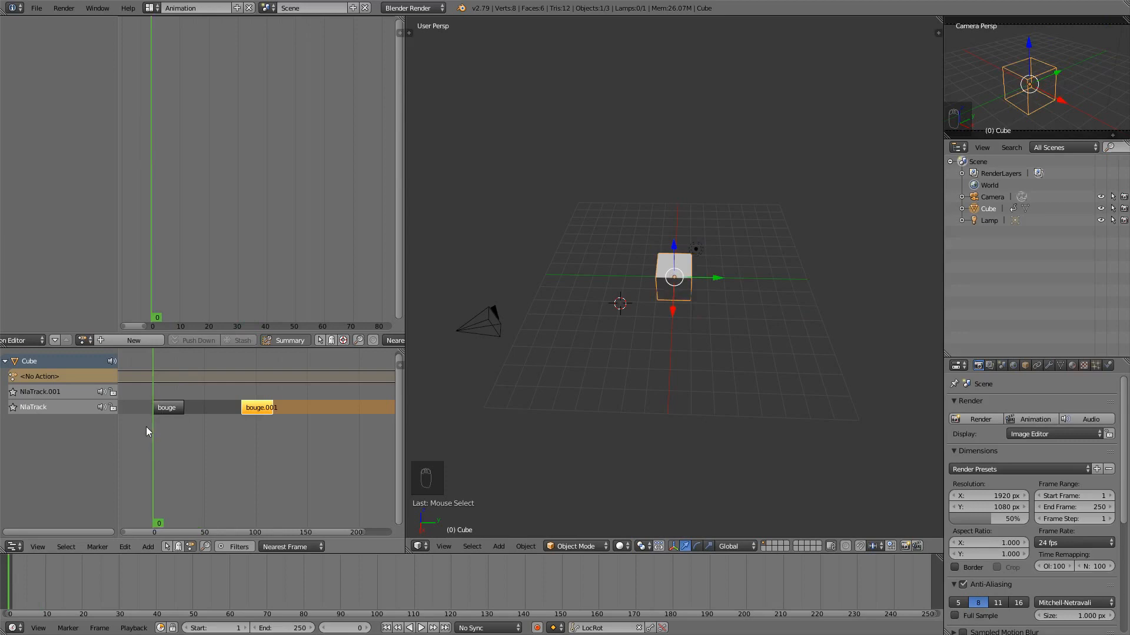
left_click_drag(146, 426, 190, 415)
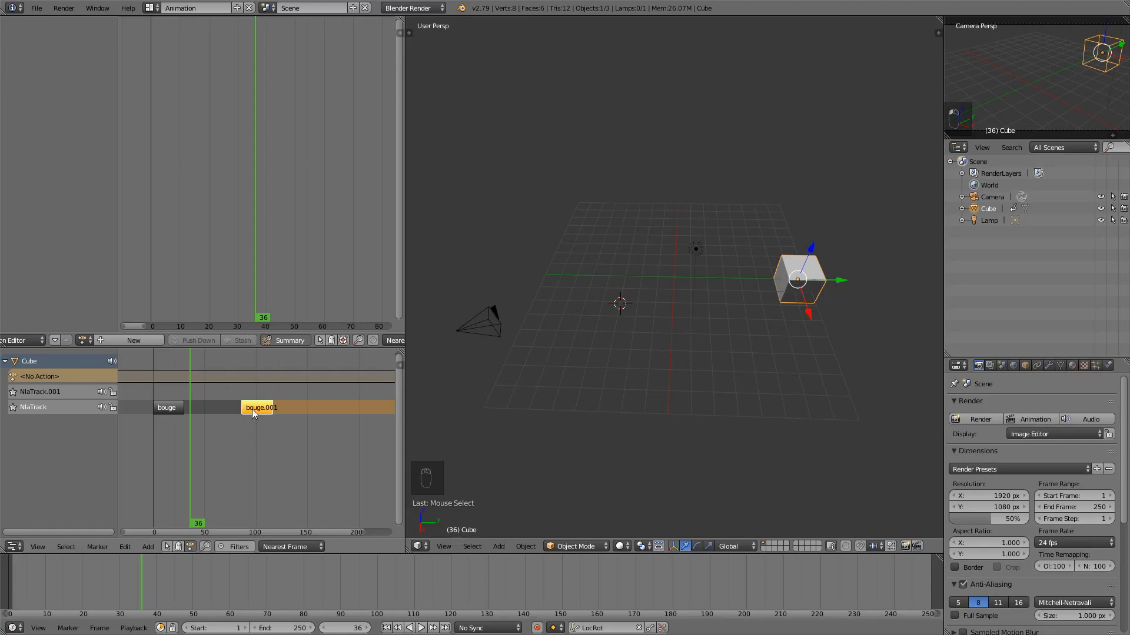
left_click(164, 409)
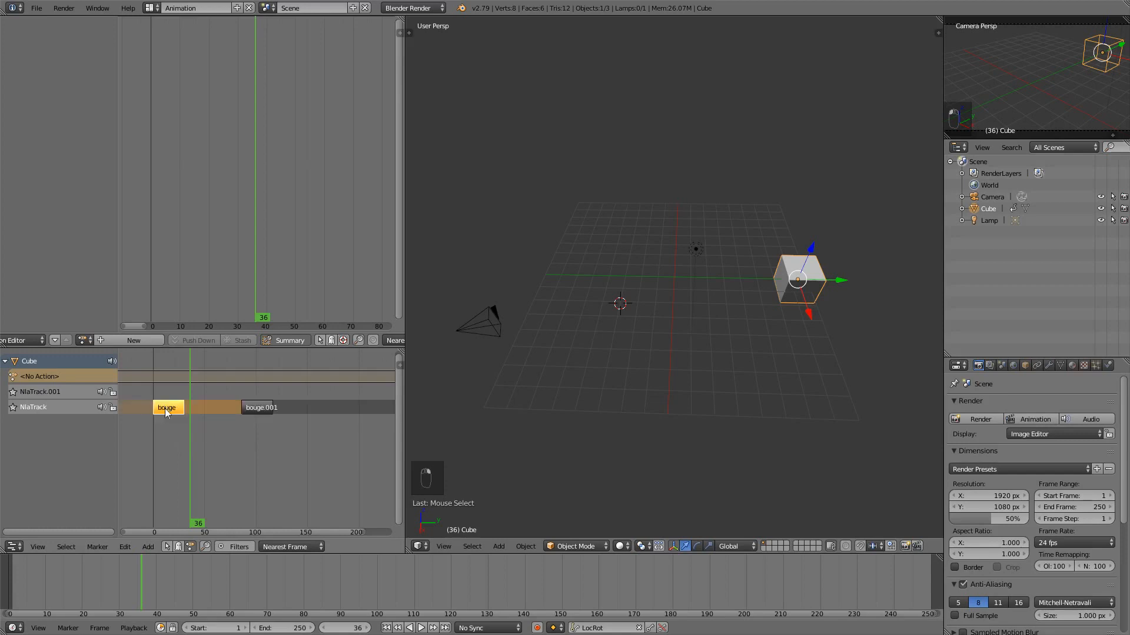
left_click(247, 410)
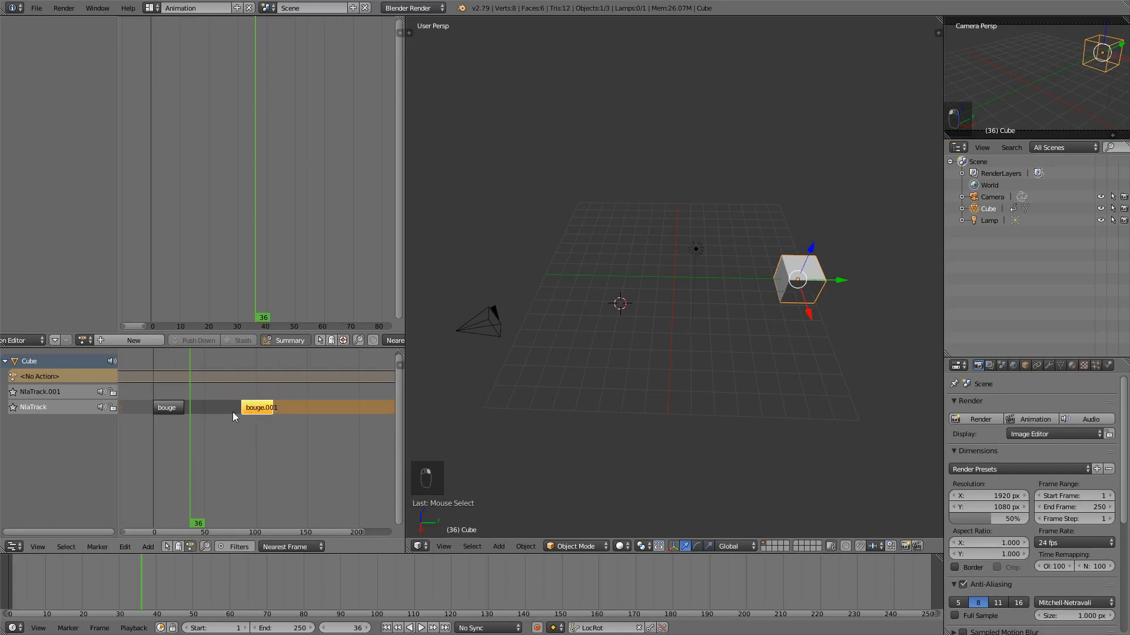
key("g")
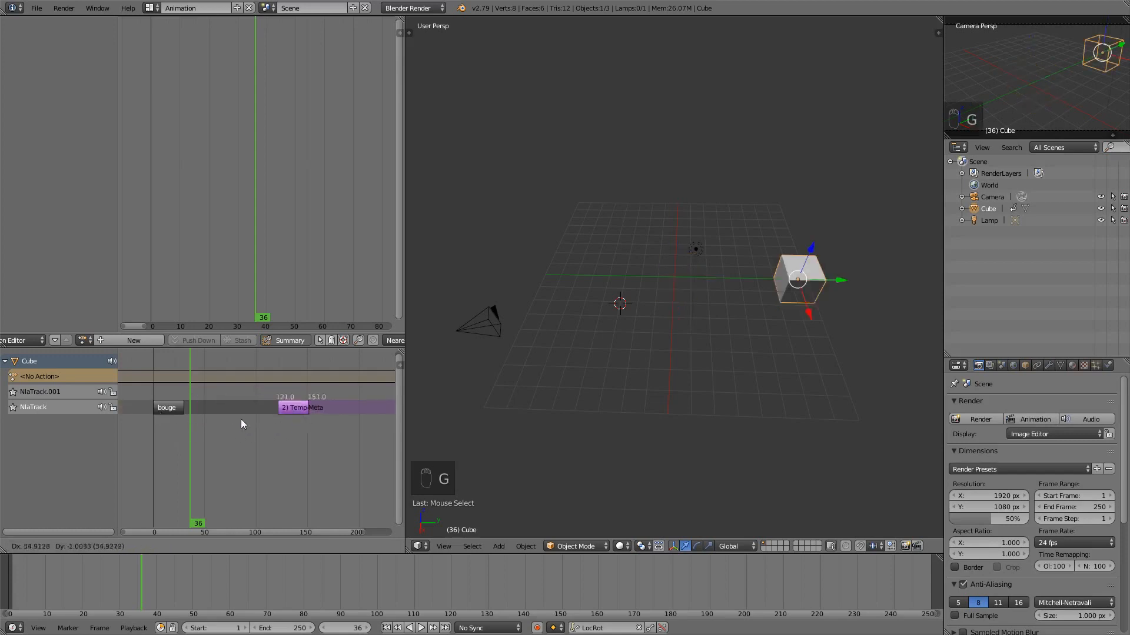
right_click(246, 426)
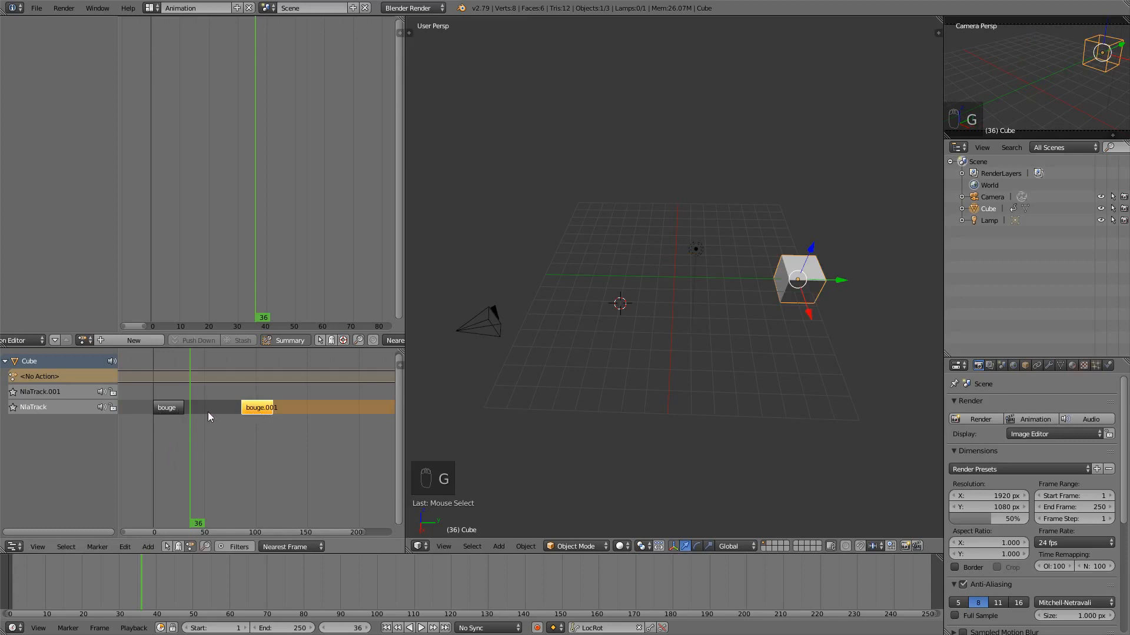
Step: Add a transition between the "bouge" strip and its duplicate and preview the blended motion
right_click(158, 412, "shift")
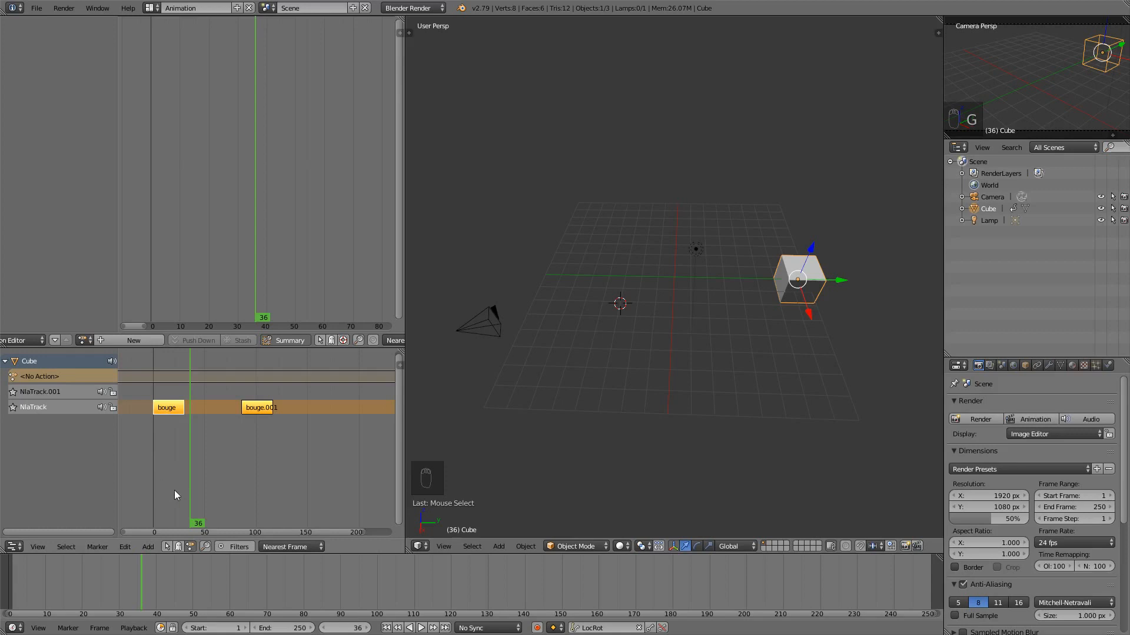
key("shift+t")
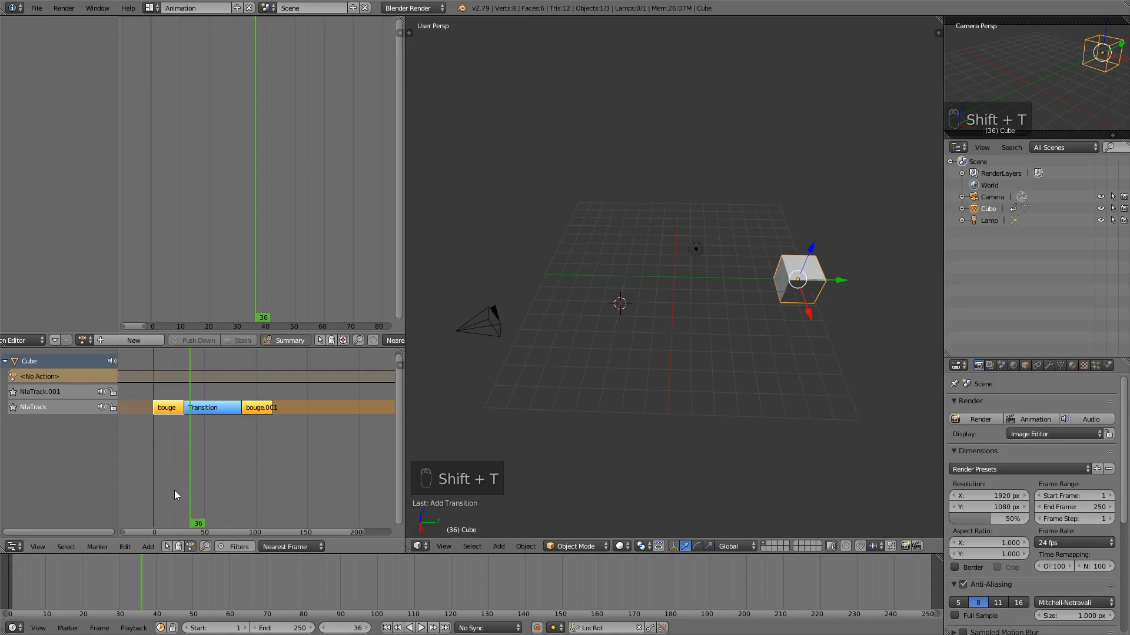
key("alt+a")
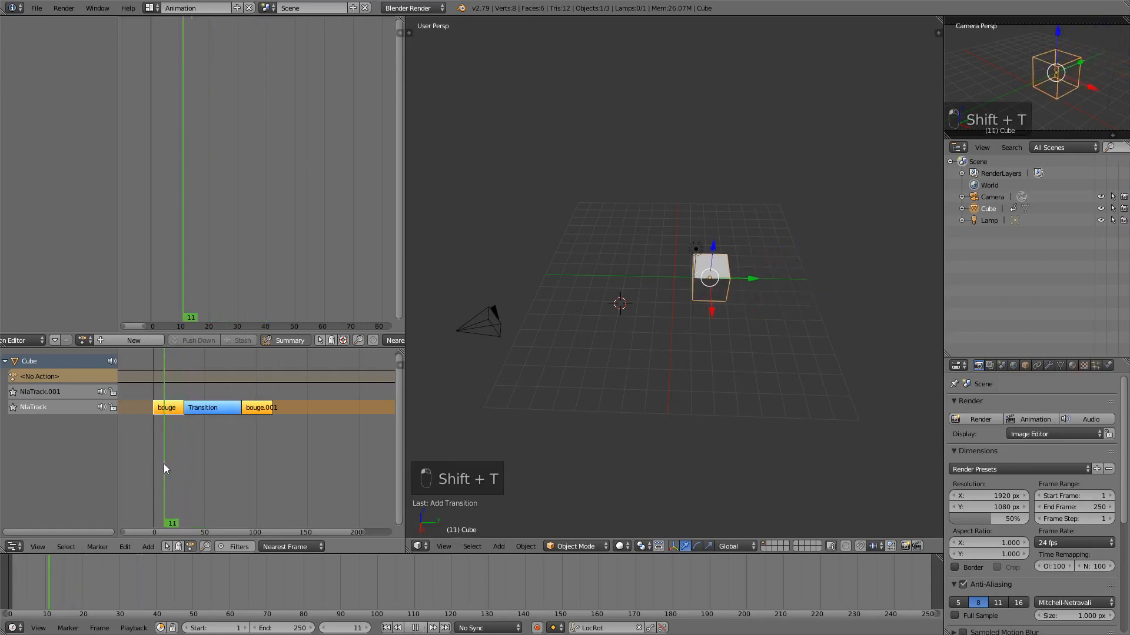
left_click_drag(196, 466, 247, 437)
key("alt+a")
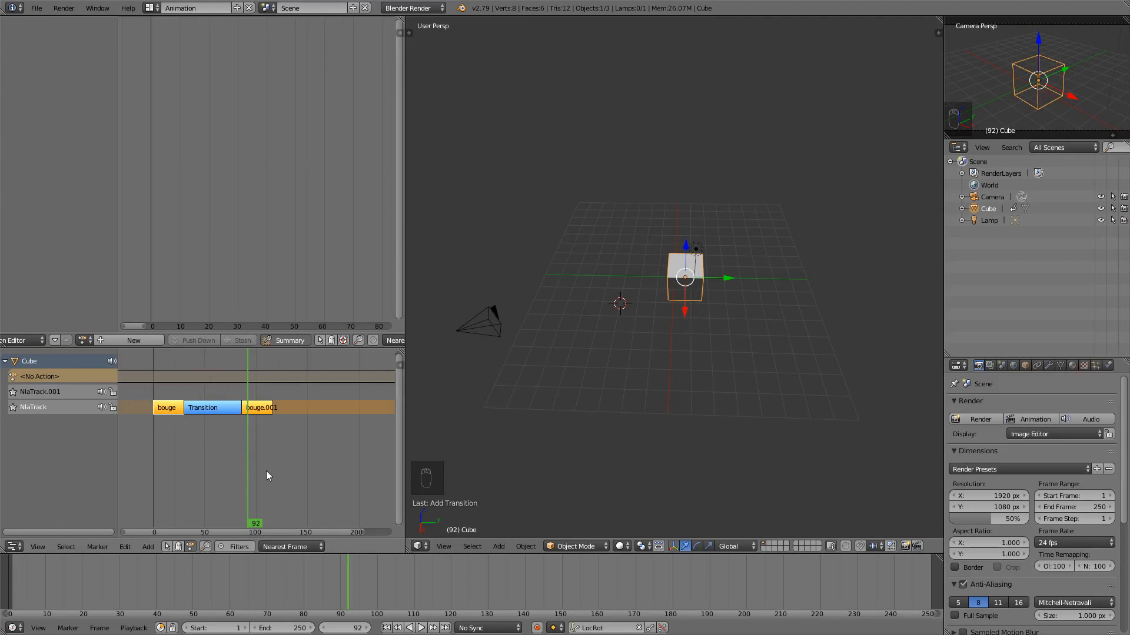
Step: Scrub from frame 1 past the second strip and back to examine the cube's motion through the transition
left_click_drag(266, 471, 154, 455)
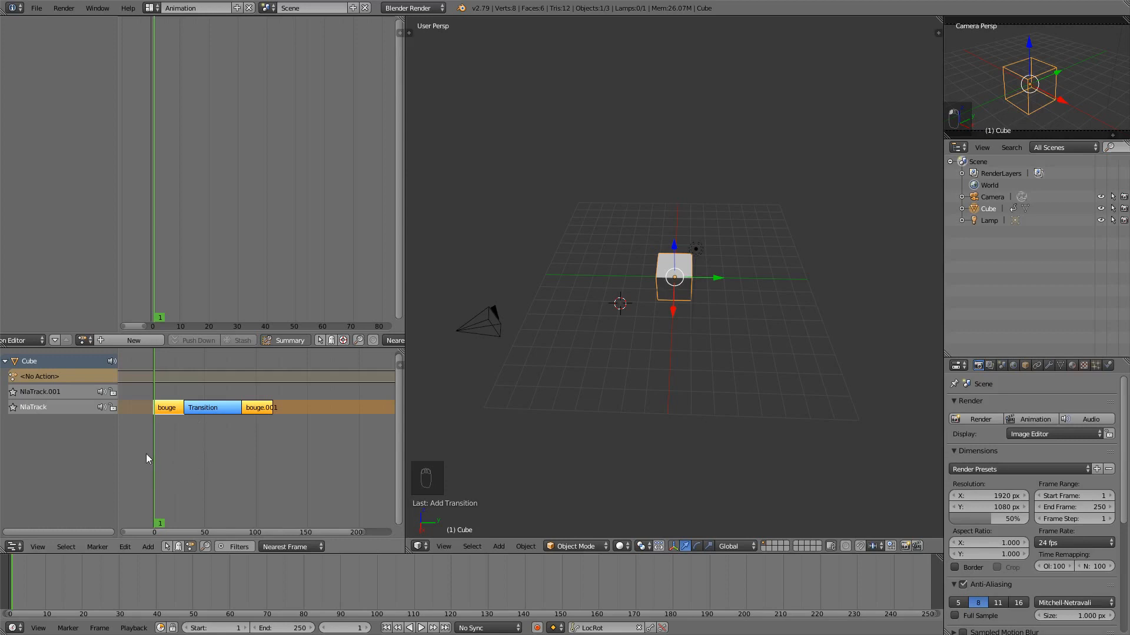
left_click_drag(166, 455, 291, 433)
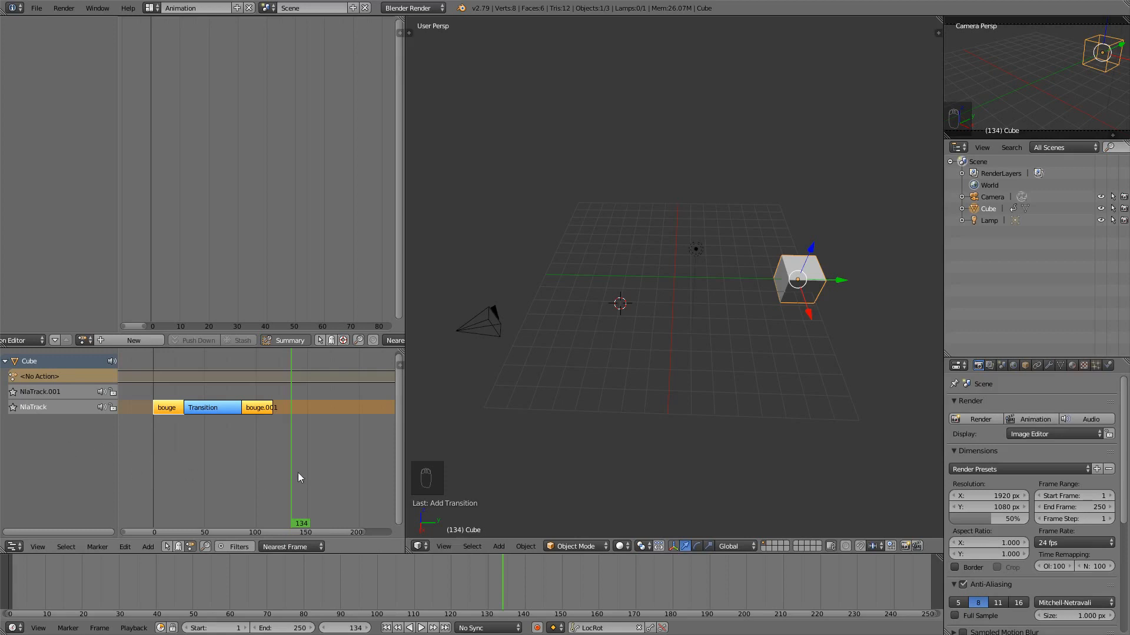
middle_click_drag(270, 443, 310, 445)
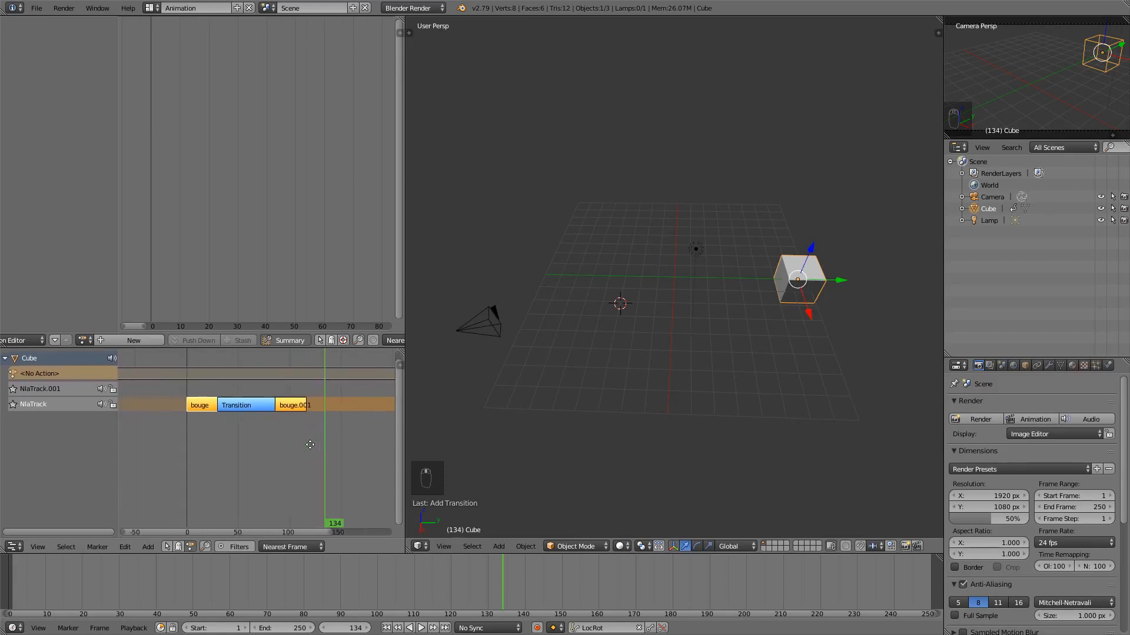
left_click_drag(244, 434, 286, 470)
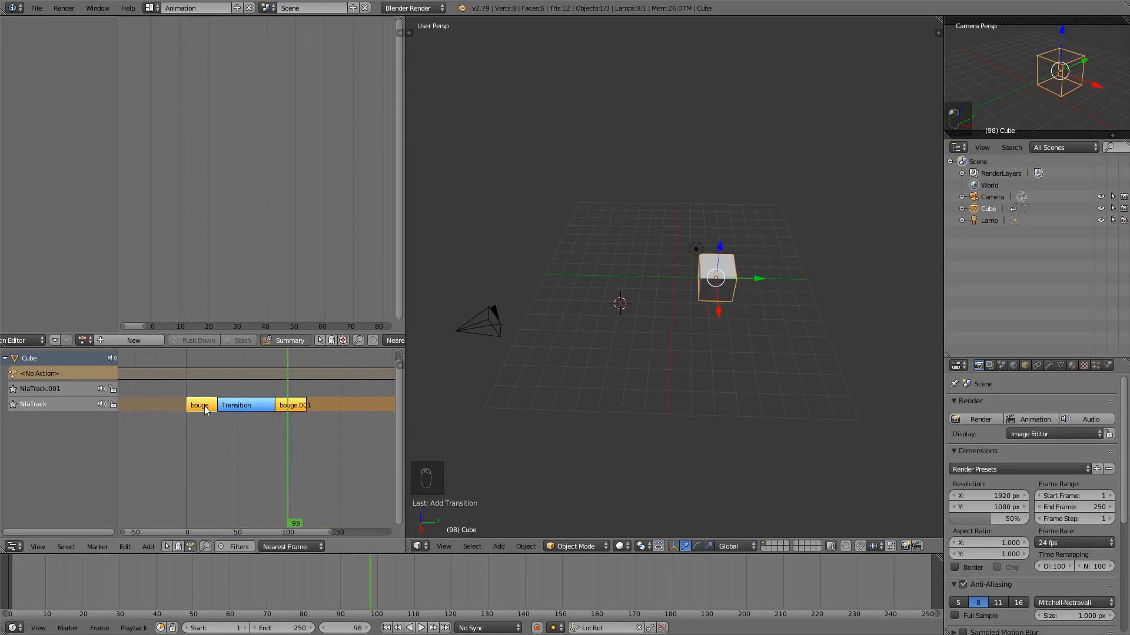
Step: Delete the bouge, Transition and bouge.001 strips from NlaTrack
right_click(202, 387)
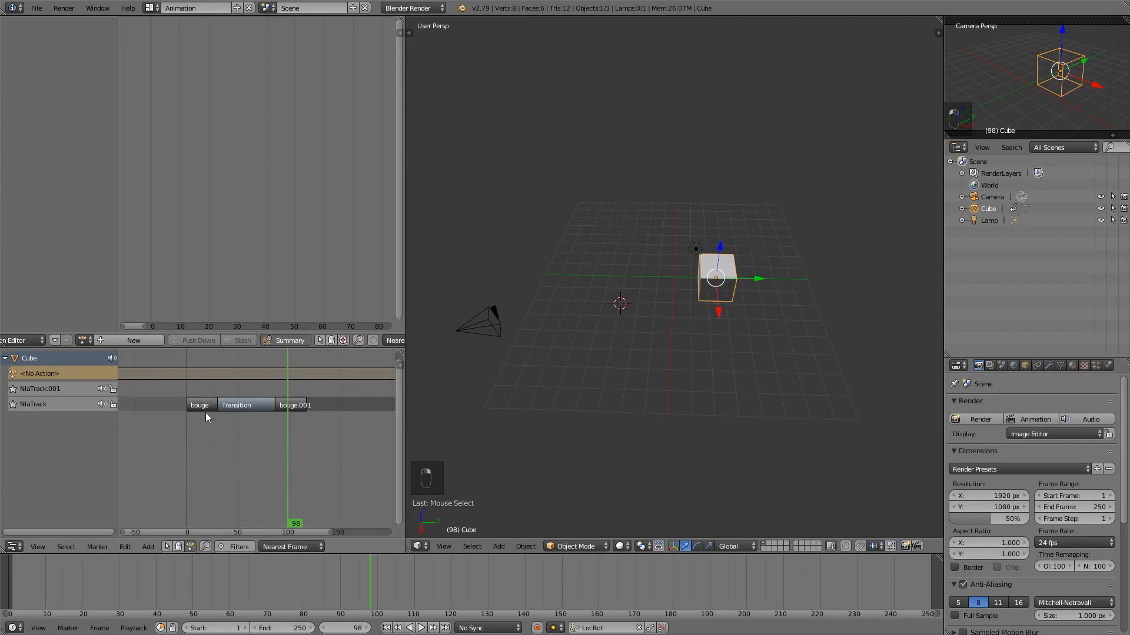
right_click(209, 405)
key("x")
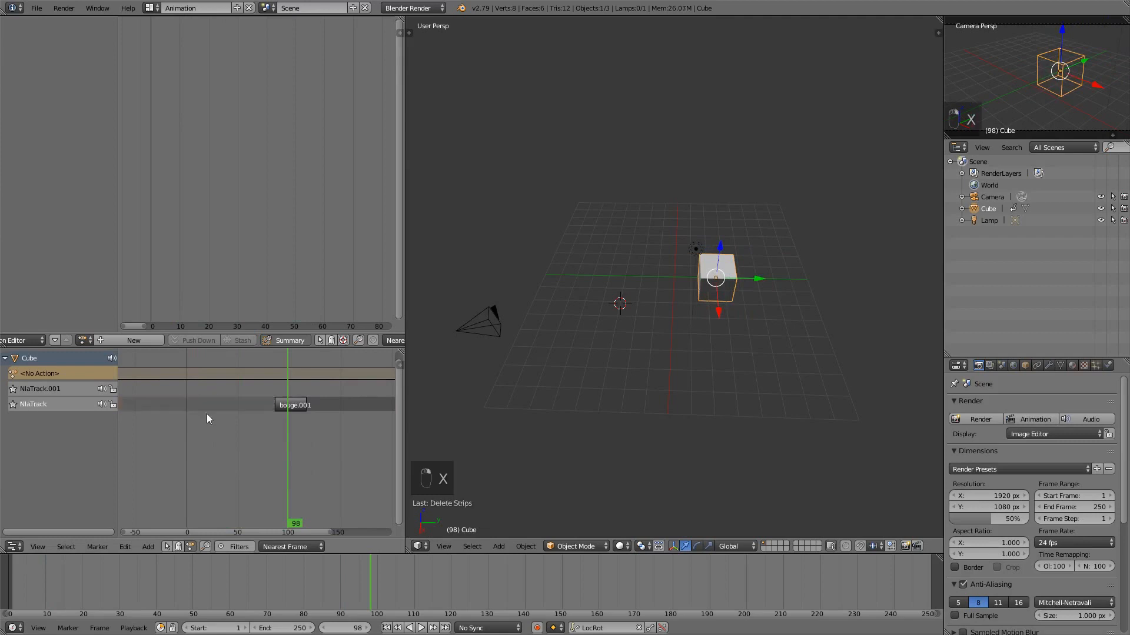
right_click(287, 407)
key("x")
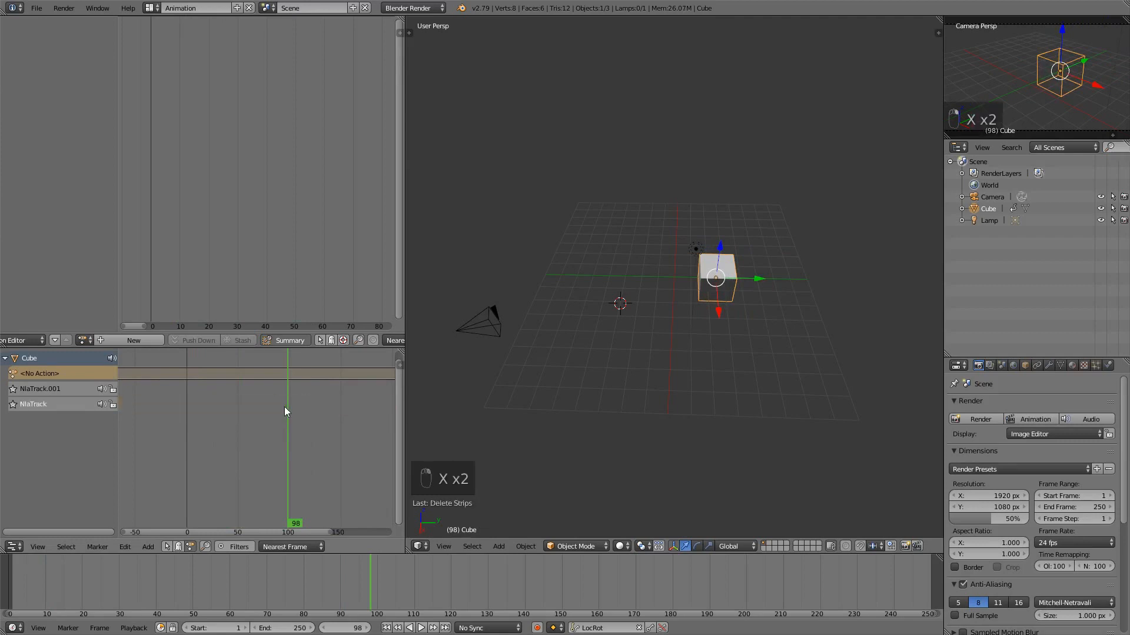
Step: Return the animation to frame 0 and clear the cube's location so it sits at the origin
key("shift+Left")
key("alt+a")
left_click_drag(197, 427, 154, 437)
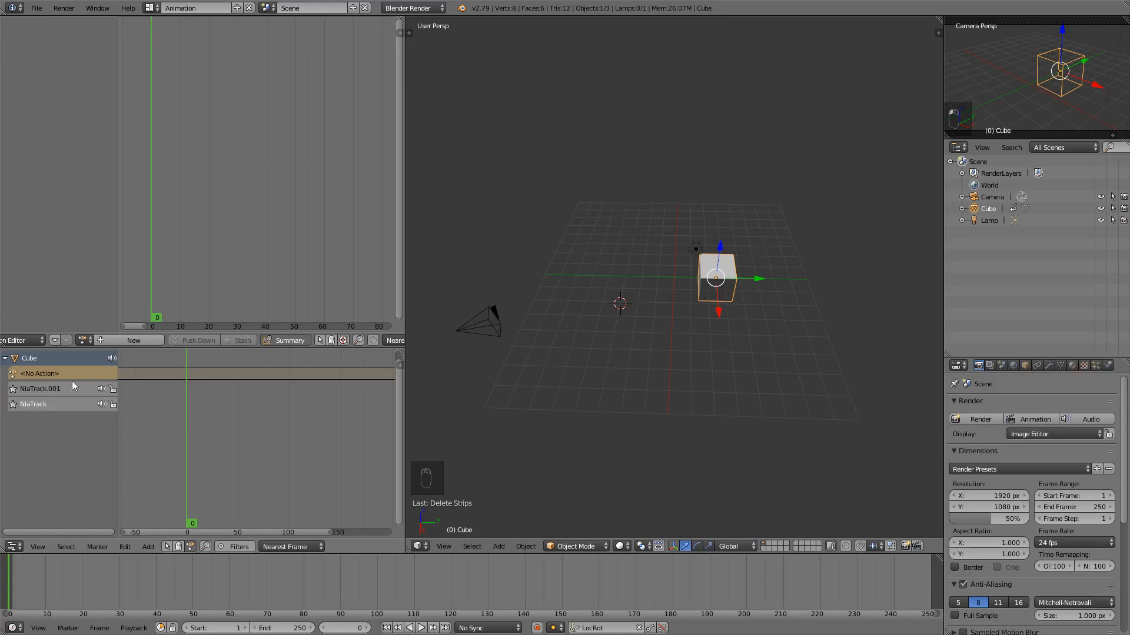
scroll(213, 340, "up", 5)
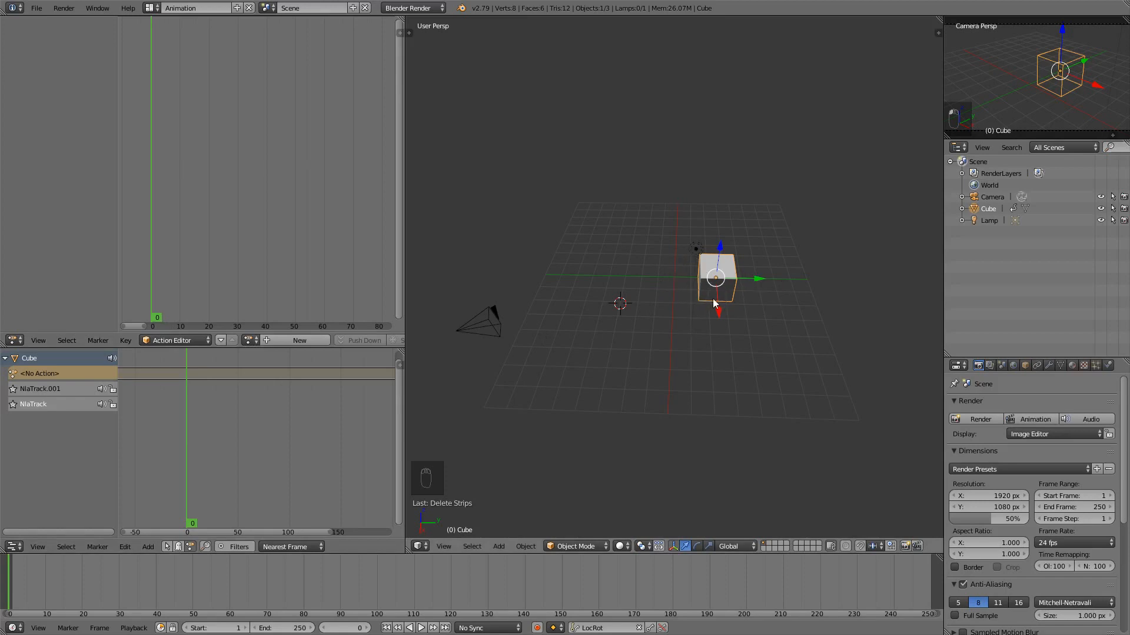
middle_click_drag(774, 277, 723, 303)
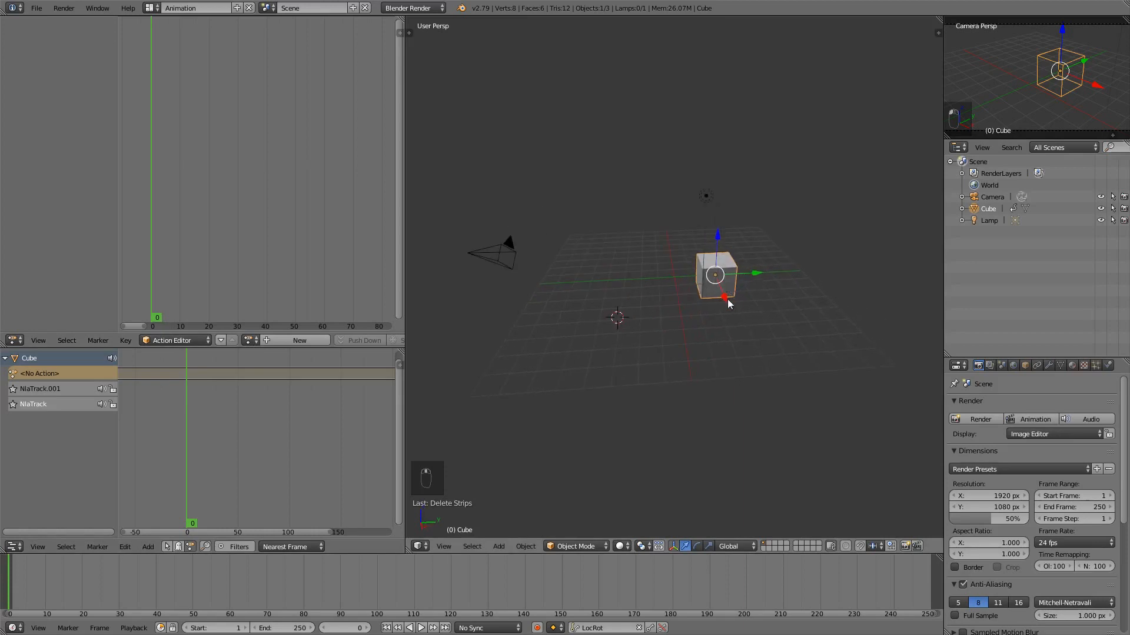
key("alt+g")
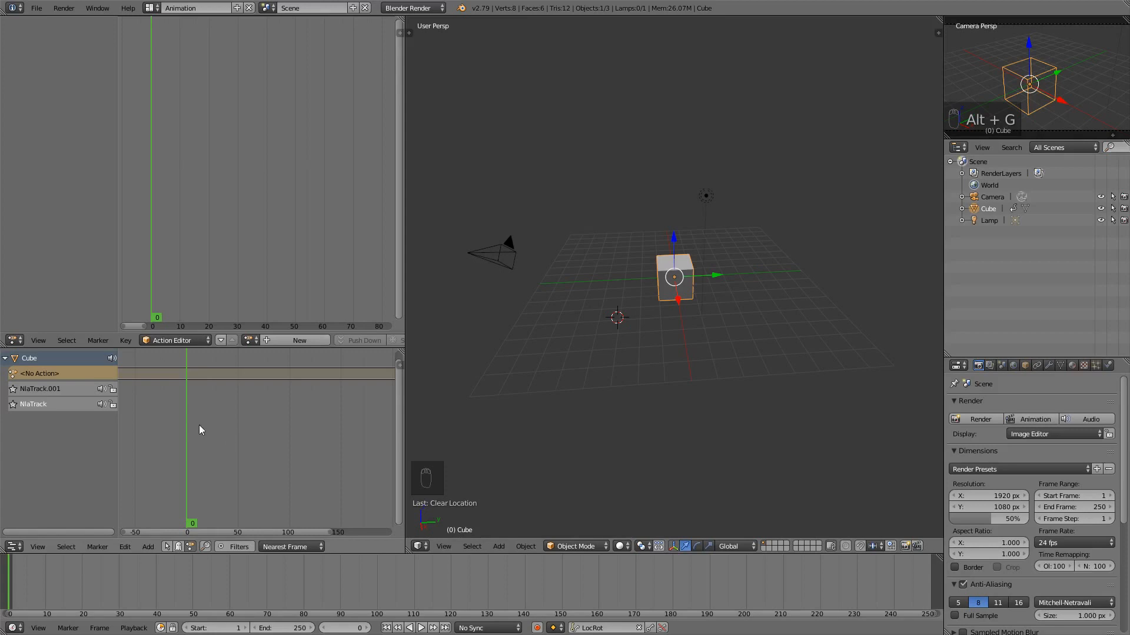
Step: Create a new action for the cube and name it saute
left_click(294, 343)
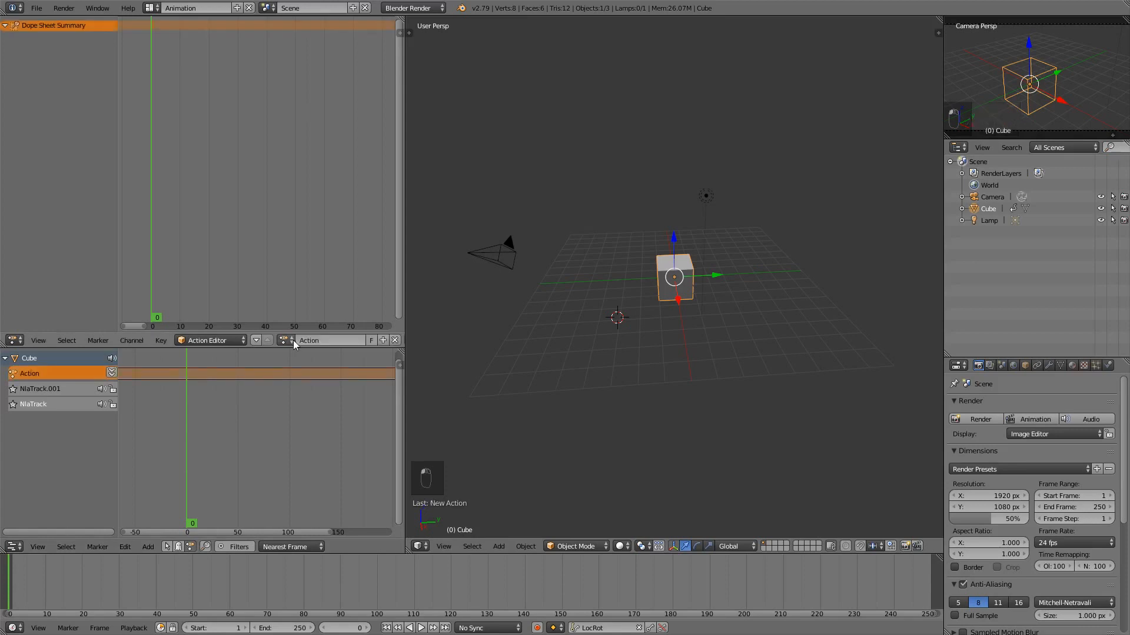
left_click(318, 338)
key("Return")
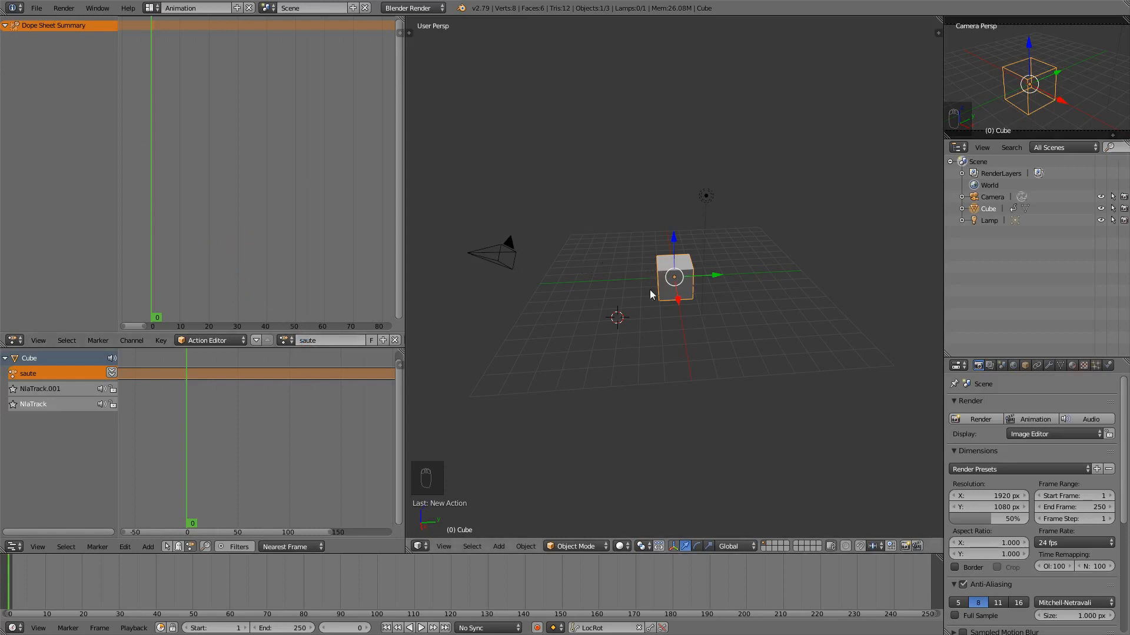
Step: Insert a LocRot keyframe on the cube at frame 0 and another at frame 25 with the cube raised along Z above the grid
key("i")
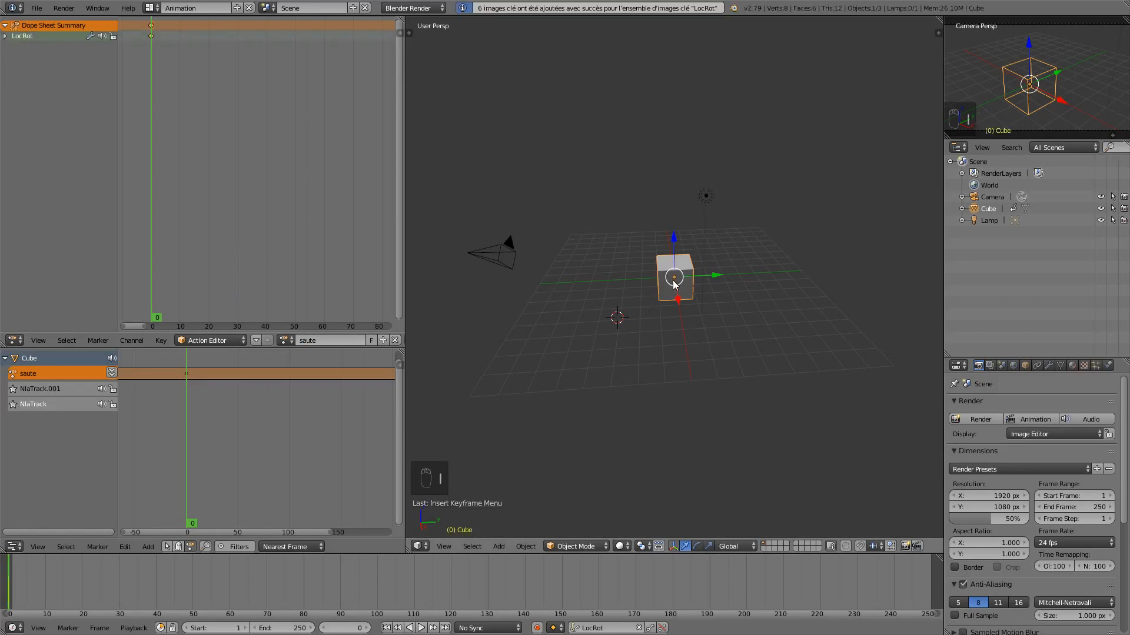
left_click_drag(151, 122, 224, 121)
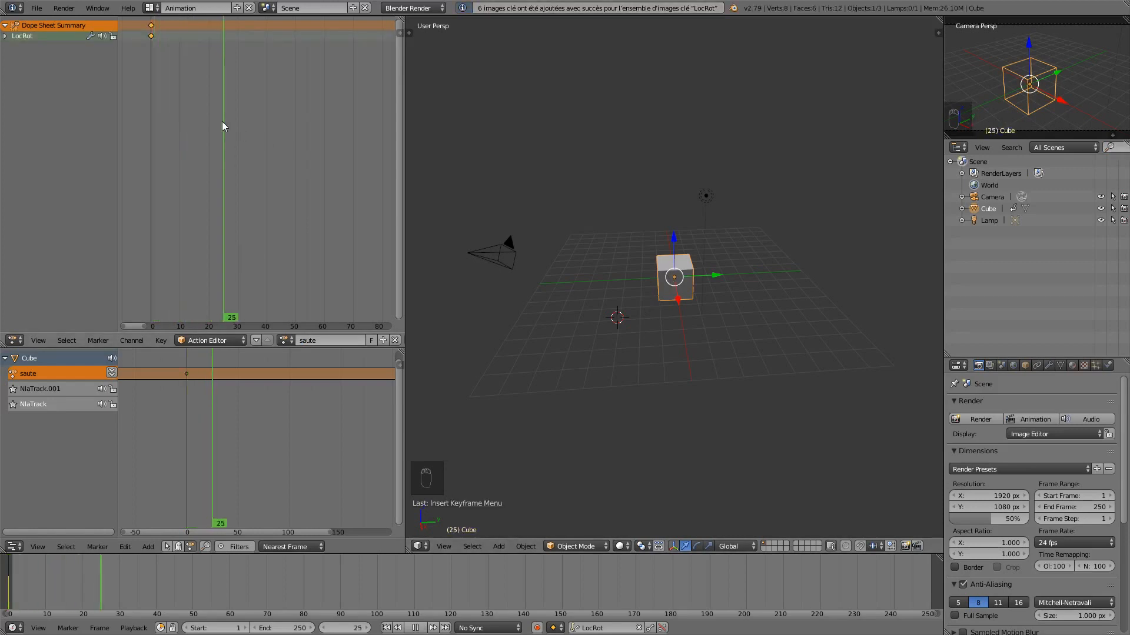
left_click_drag(677, 240, 662, 94)
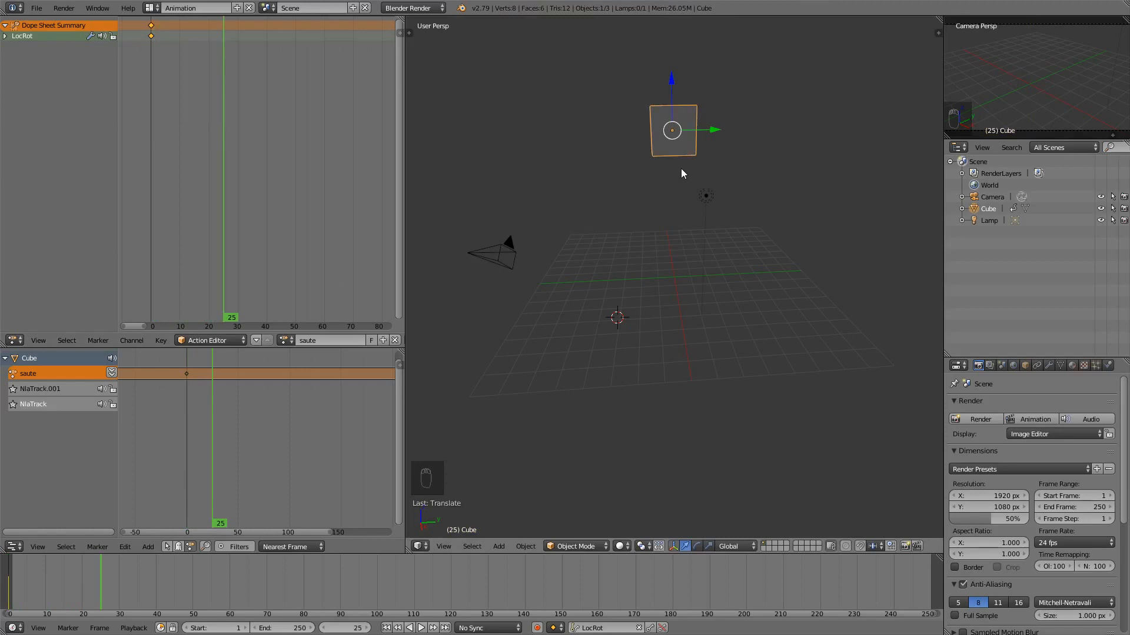
key("i")
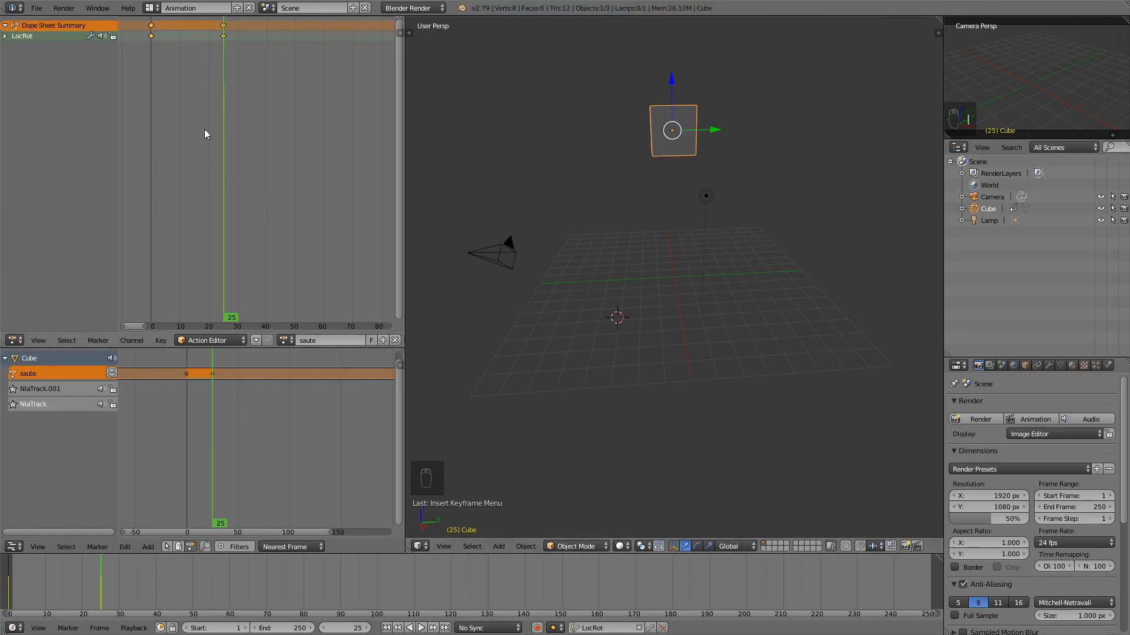
key("alt+a")
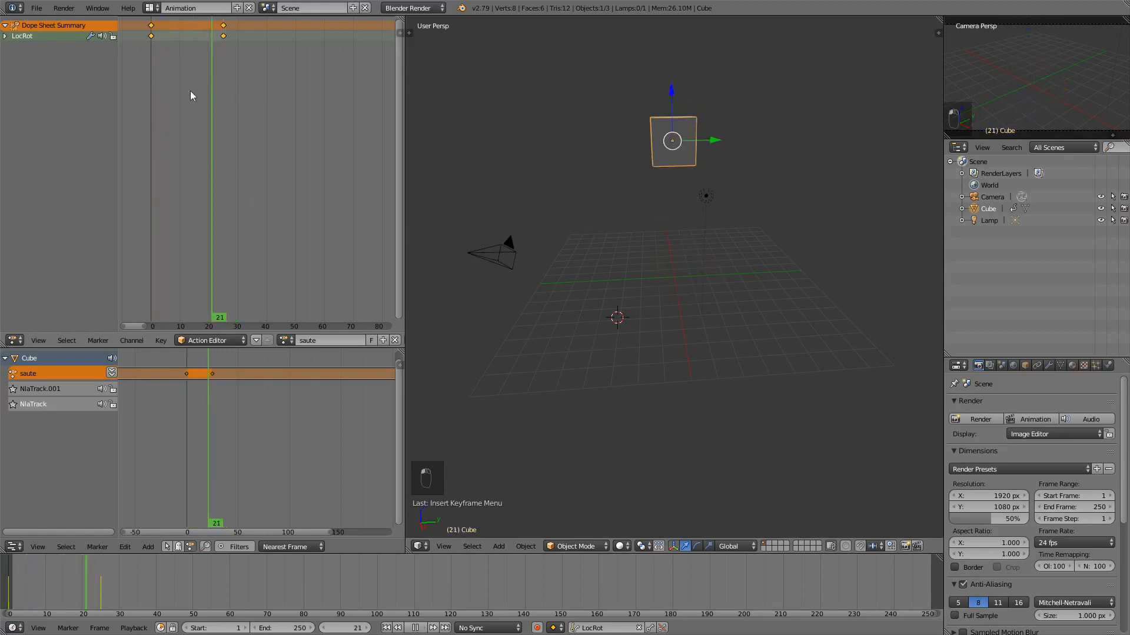
left_click_drag(190, 91, 150, 37)
Step: Duplicate the frame 0 keyframe of the saute action to frame 50
right_click(151, 36)
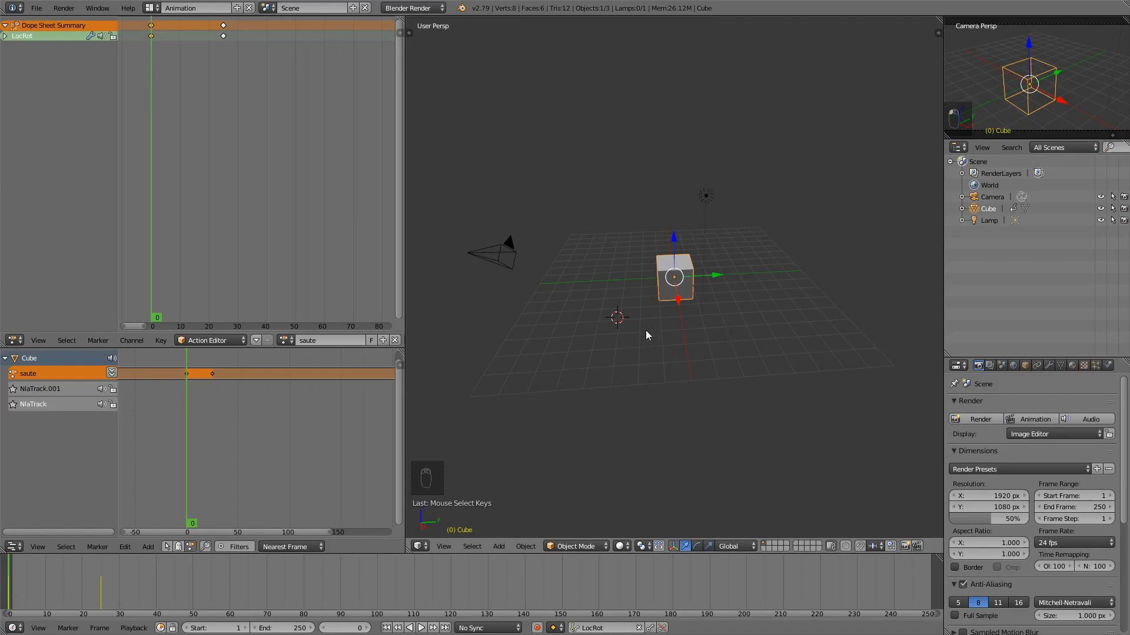
key("alt+a")
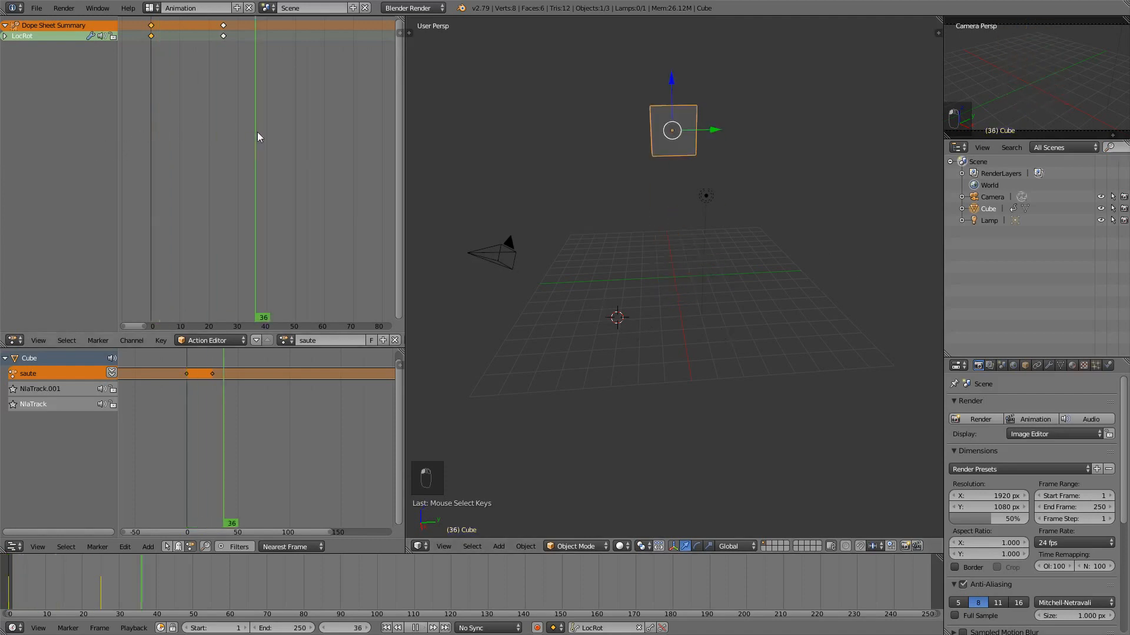
key("Escape")
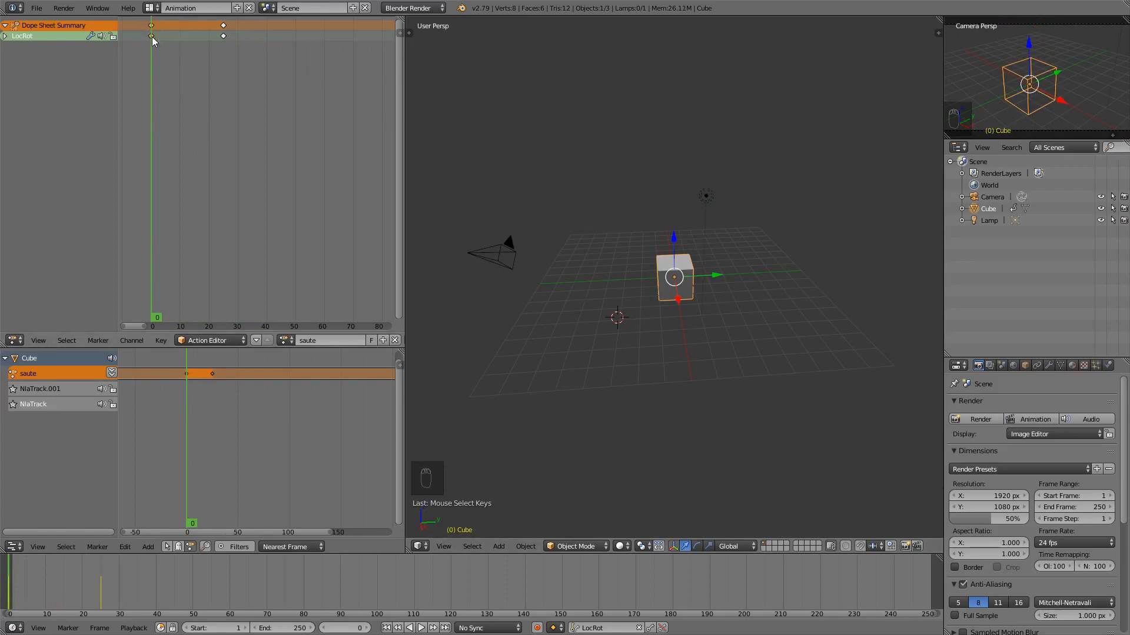
key("shift+d")
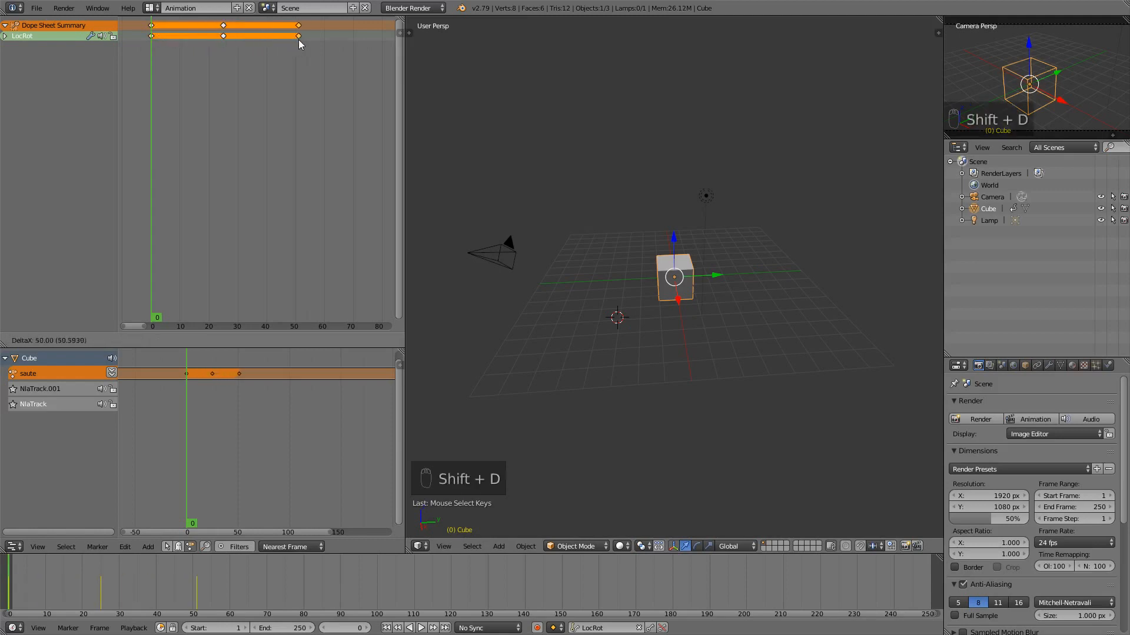
left_click(297, 40)
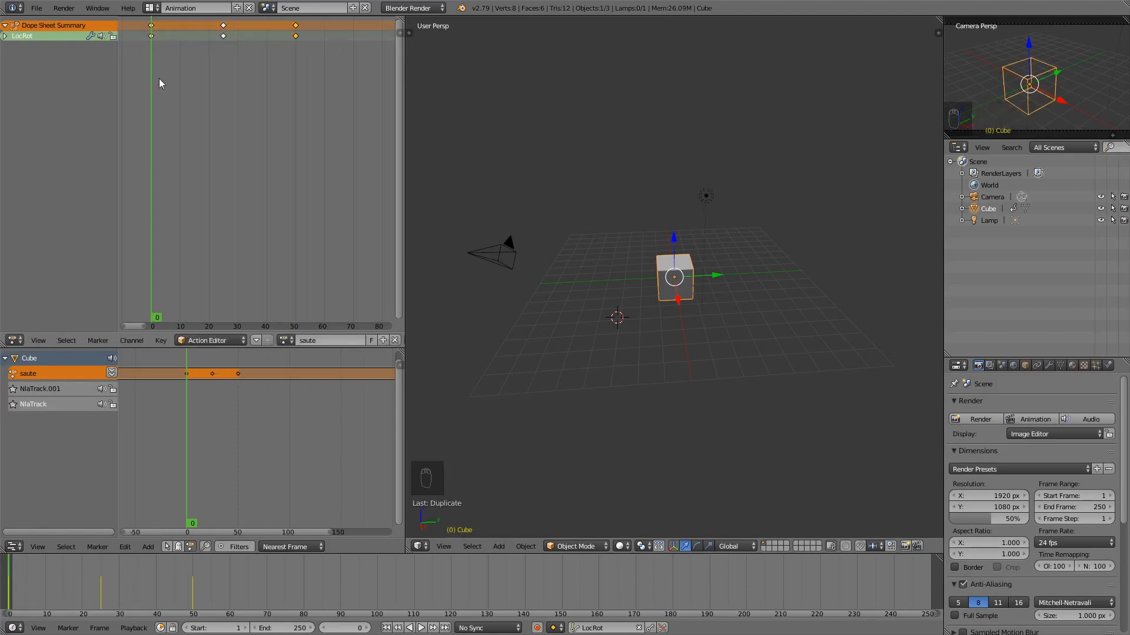
Step: Play and scrub through the saute action to review the cube's jump between frames 0 and 50
key("alt+a")
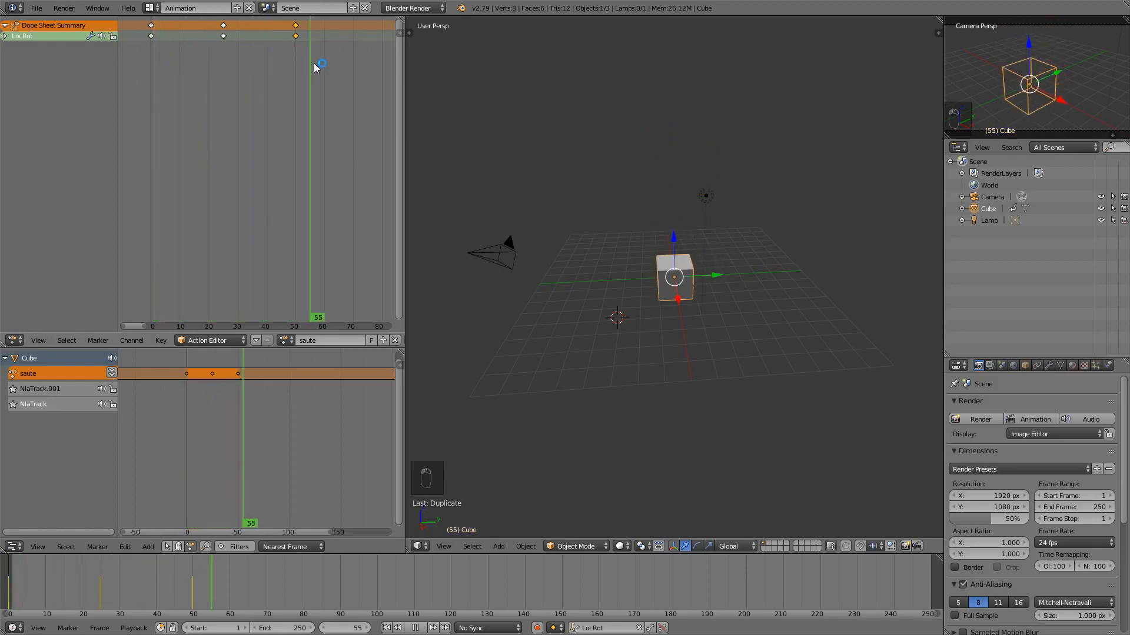
left_click_drag(213, 71, 121, 74)
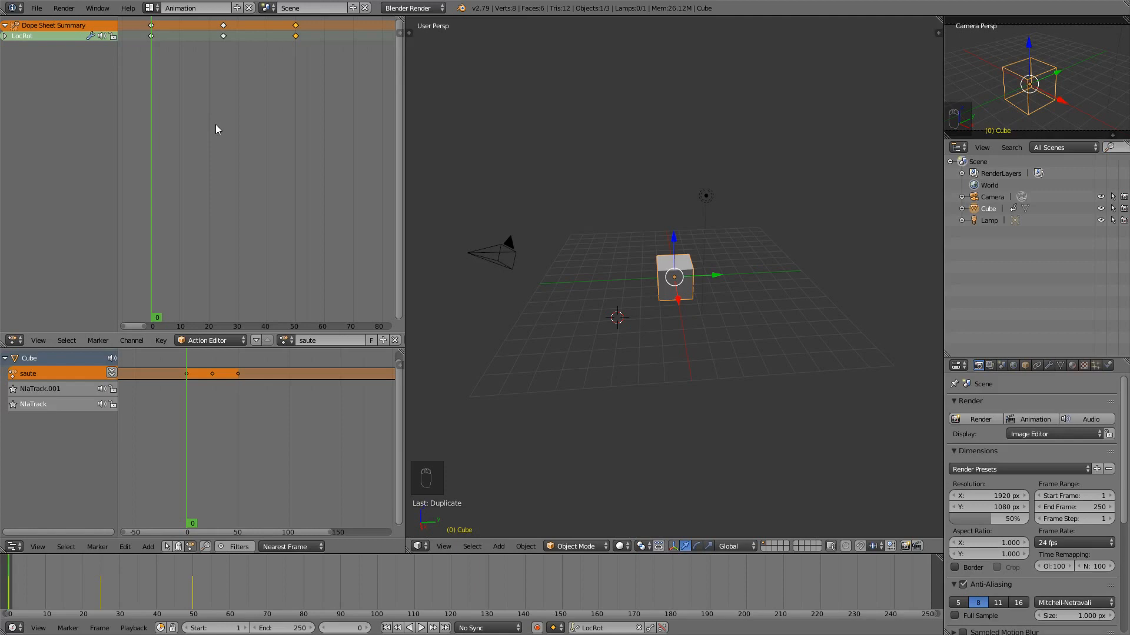
left_click_drag(216, 125, 152, 103)
left_click_drag(159, 100, 221, 94)
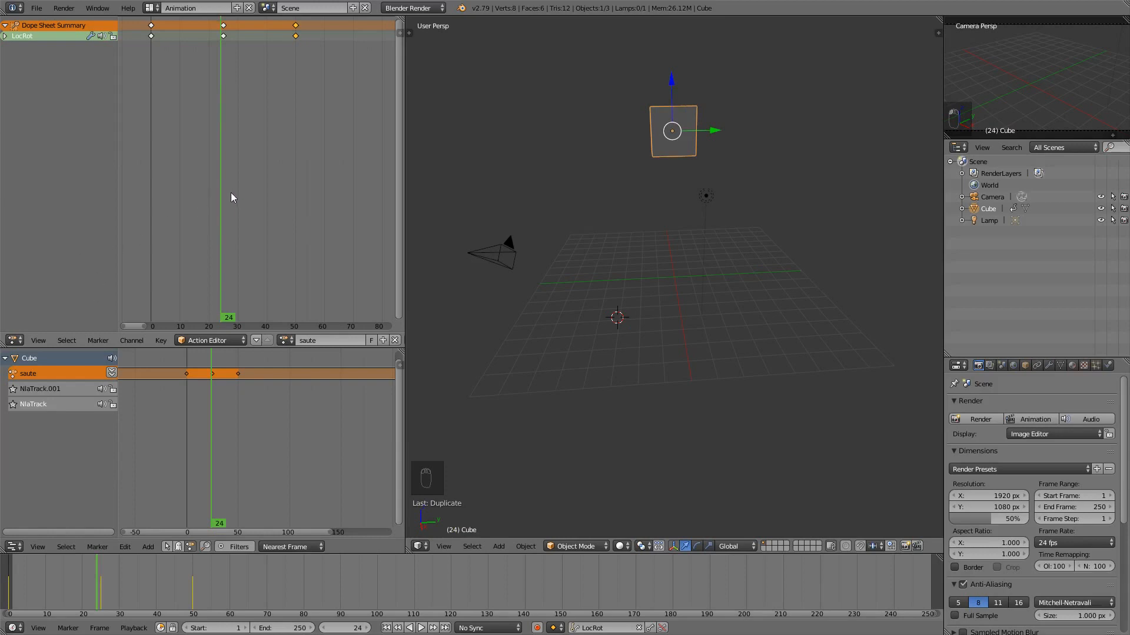
key("Right")
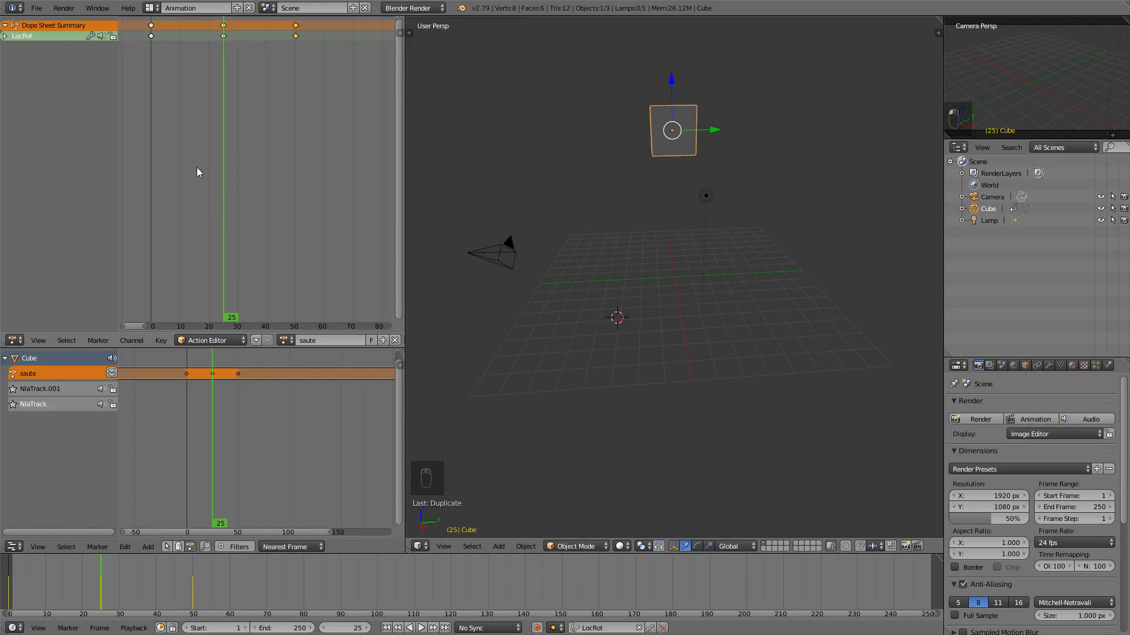
key("alt+a")
left_click_drag(298, 147, 125, 164)
key("alt+a")
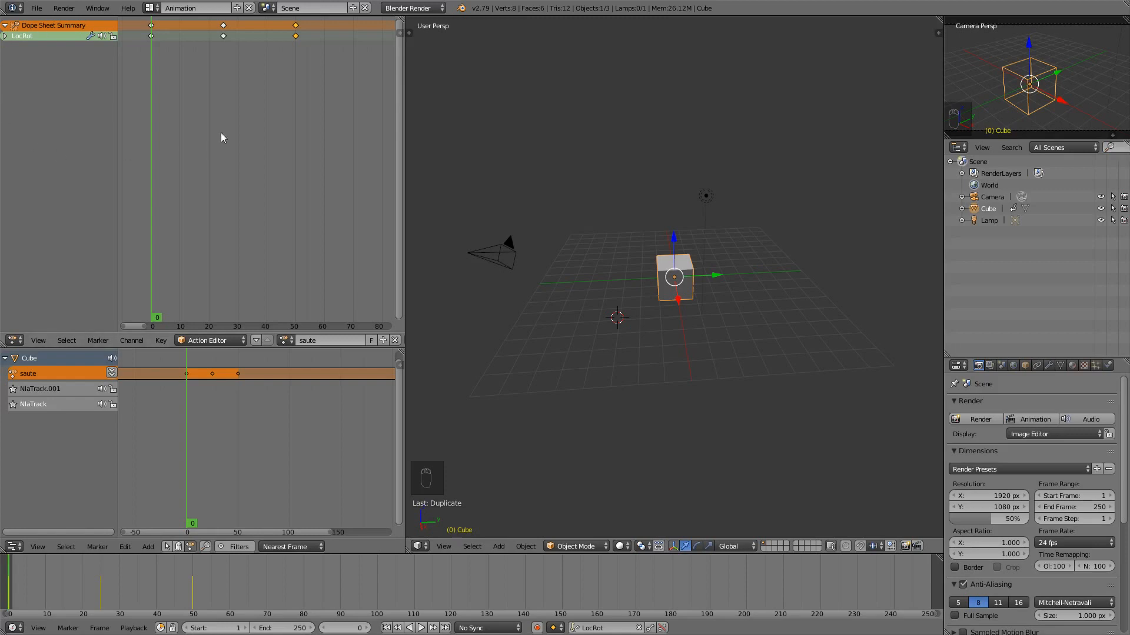
Step: Delete the keyframe at frame 50 and recreate it by duplicating the frame 0 keyframe to frame 50
right_click(296, 36)
key("x")
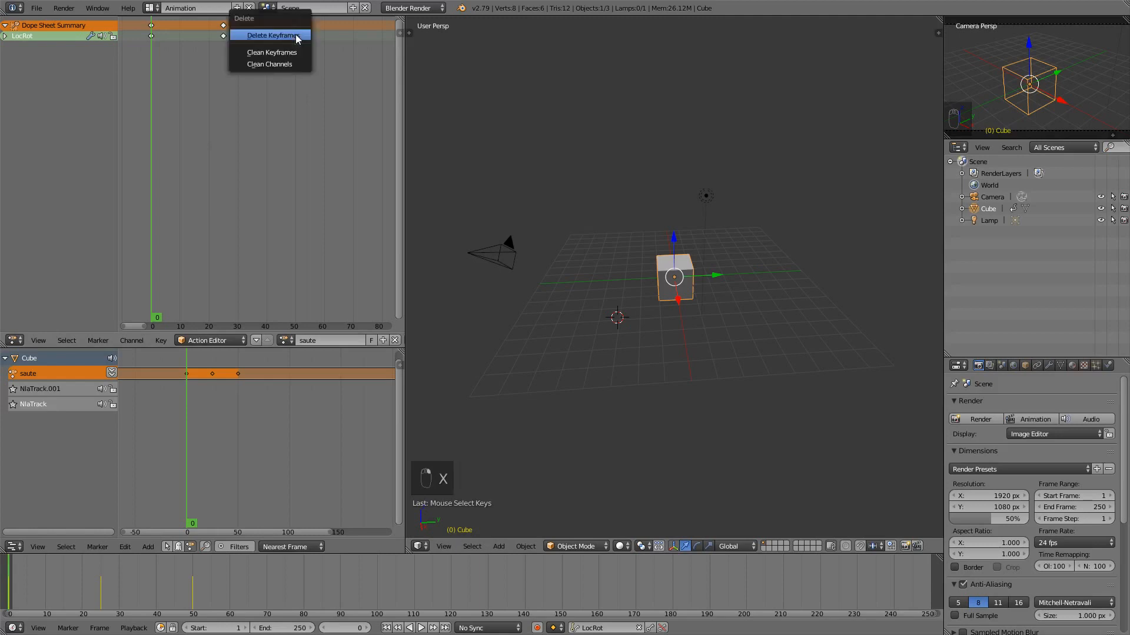
left_click(296, 36)
right_click(151, 36)
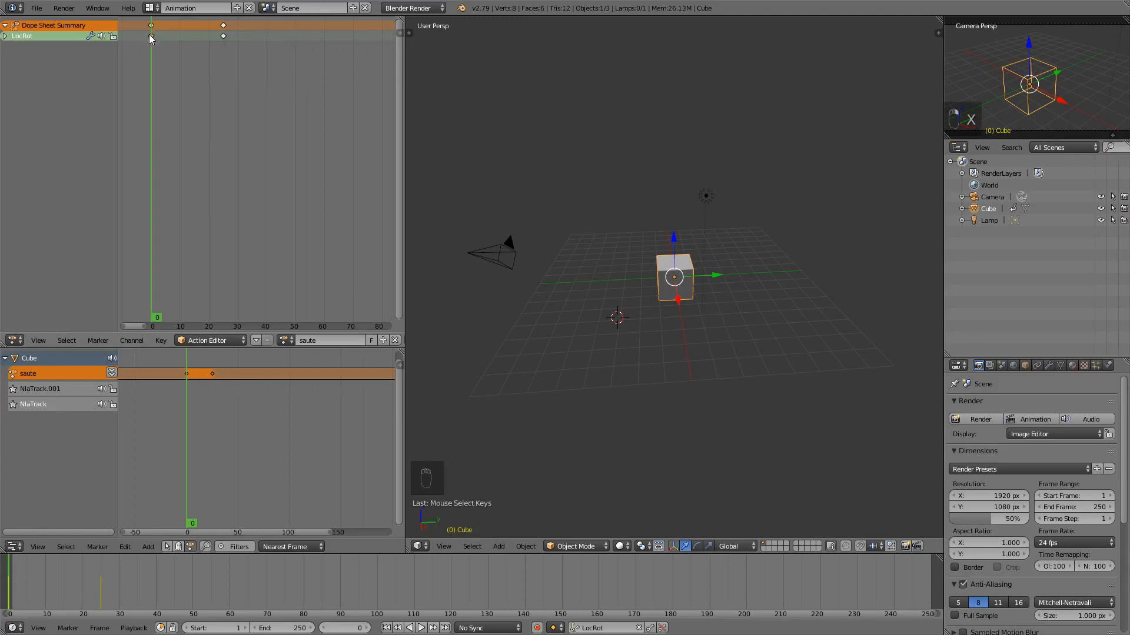
key("shift+d")
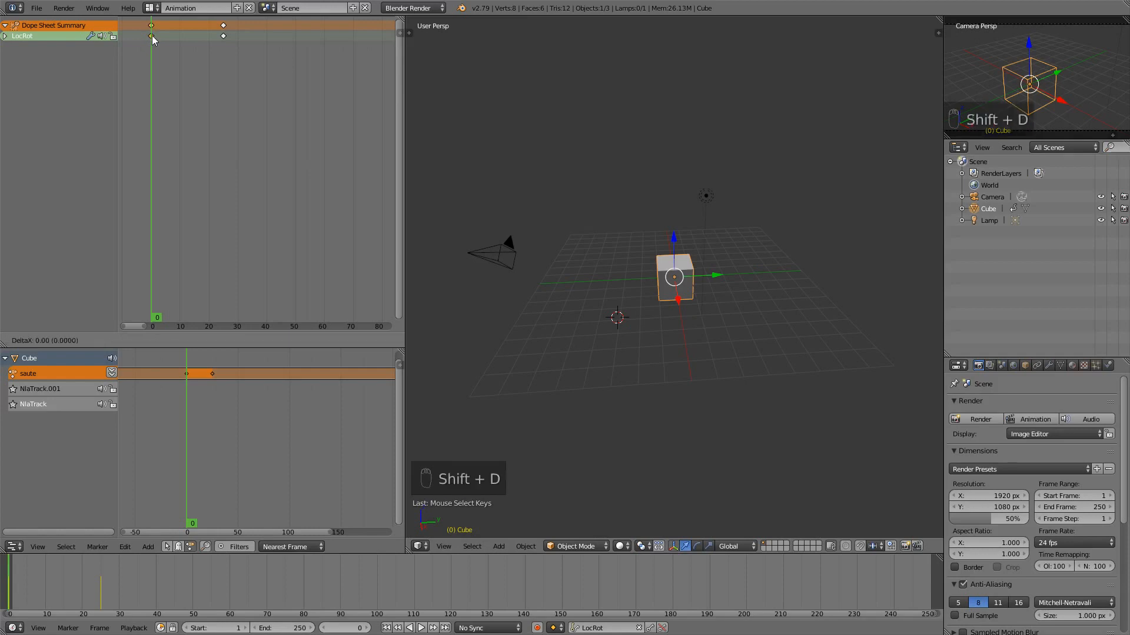
left_click(295, 41)
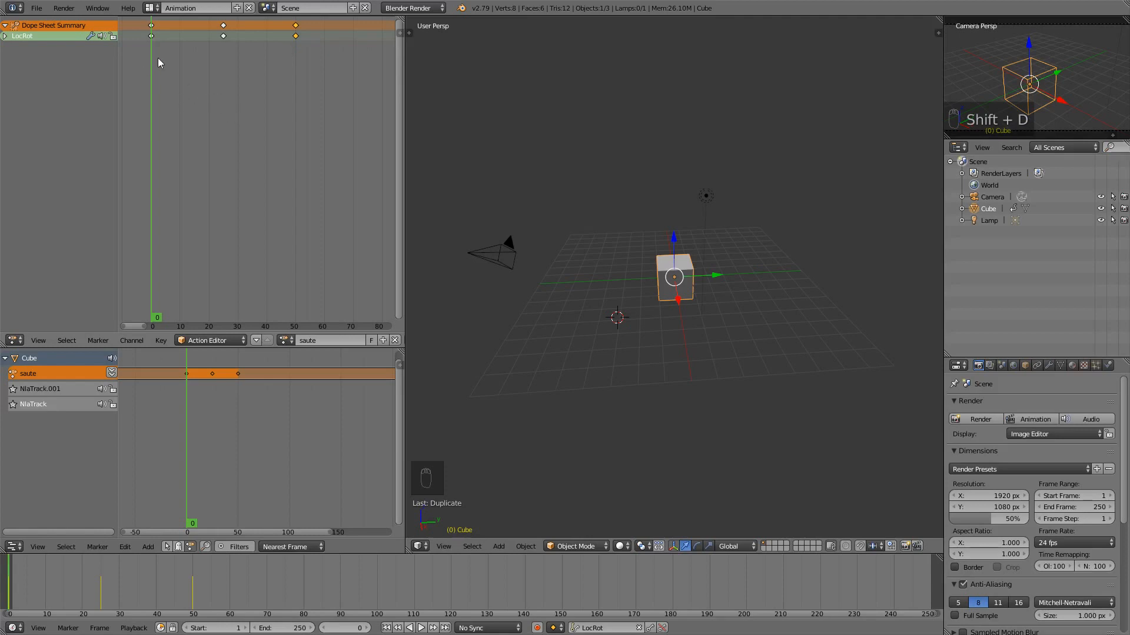
Step: Play back the jump from frame 0 and push the saute action down into the NLA as a strip
left_click_drag(158, 58, 132, 96)
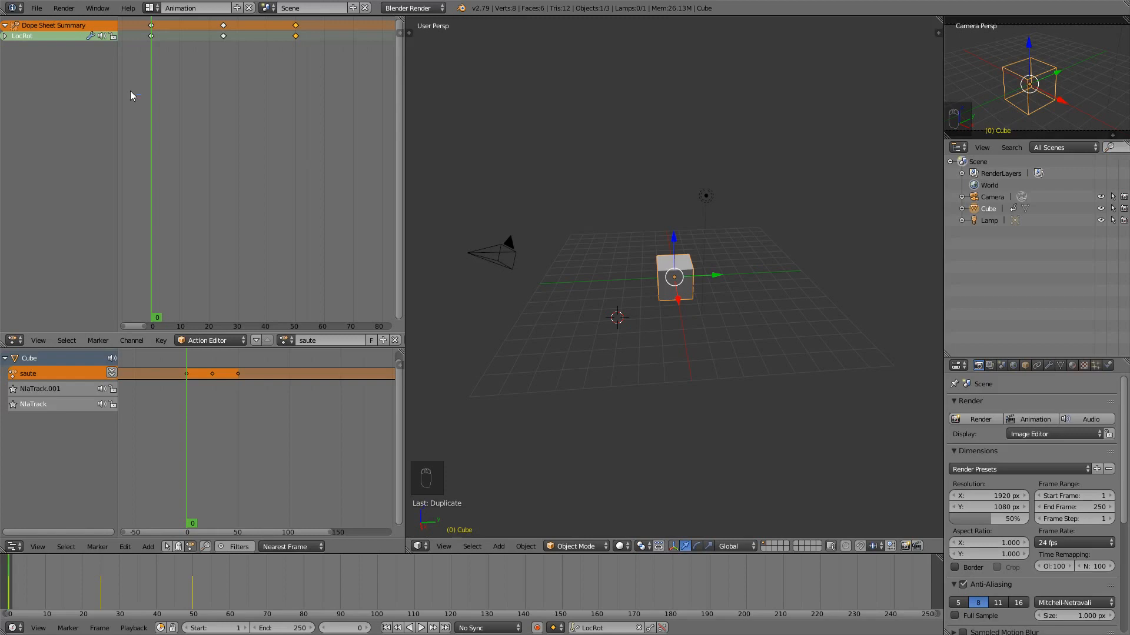
key("alt+a")
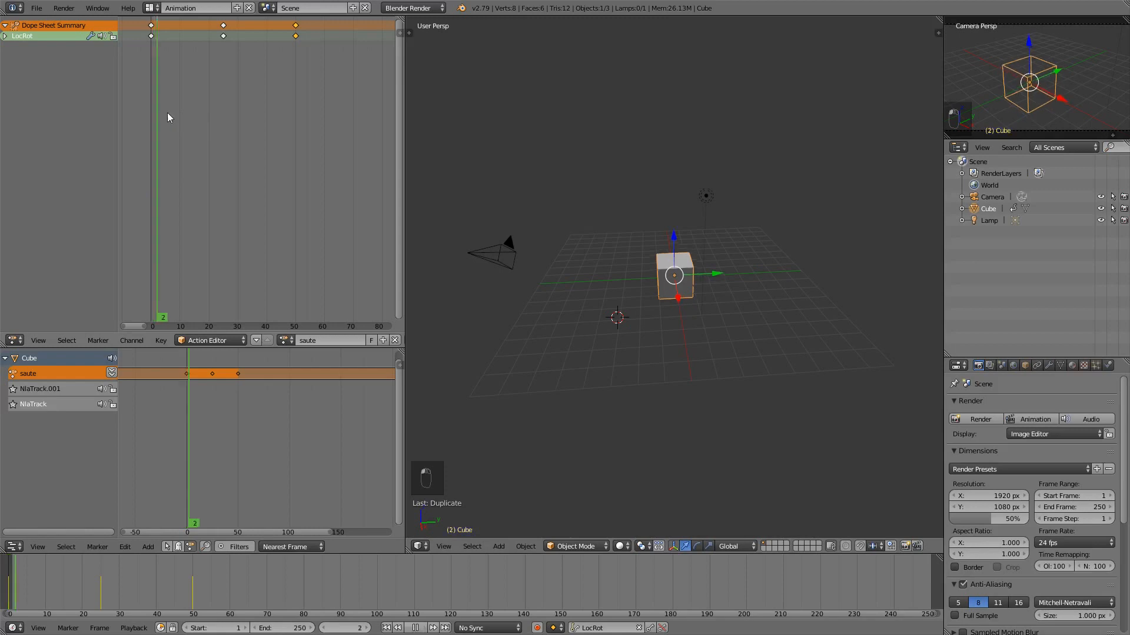
key("Escape")
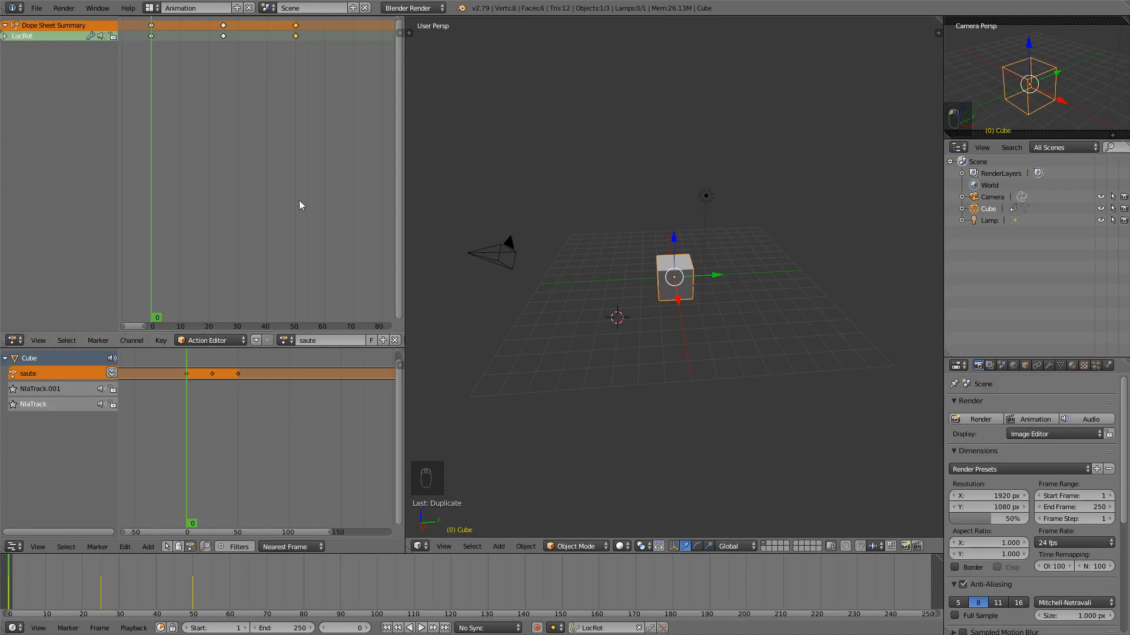
key("alt+a")
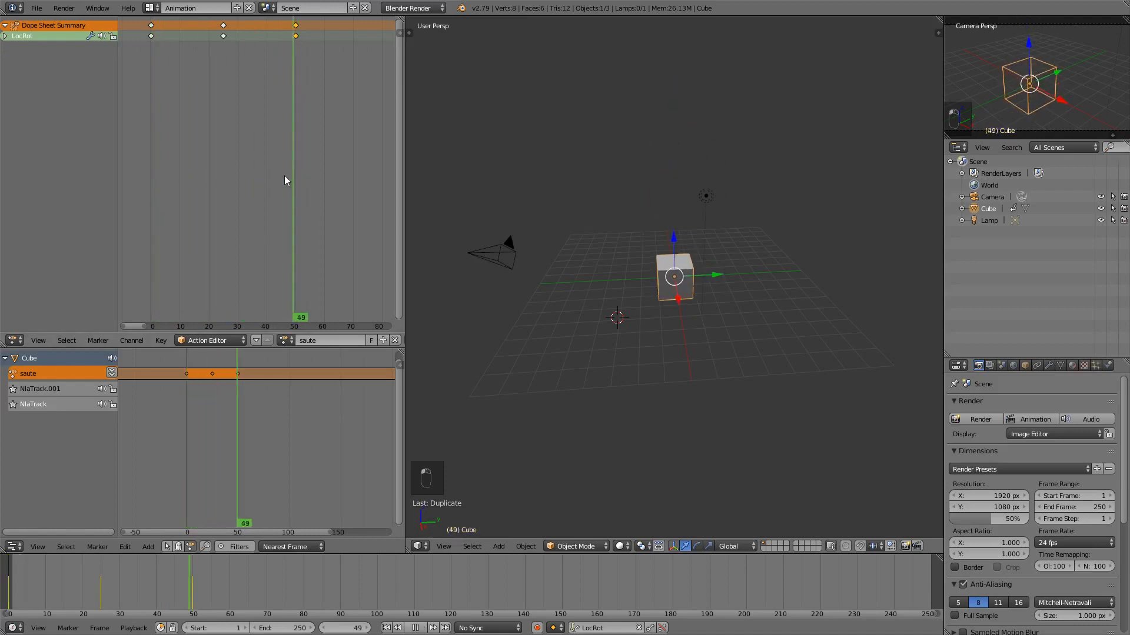
left_click_drag(292, 160, 146, 164)
key("Escape")
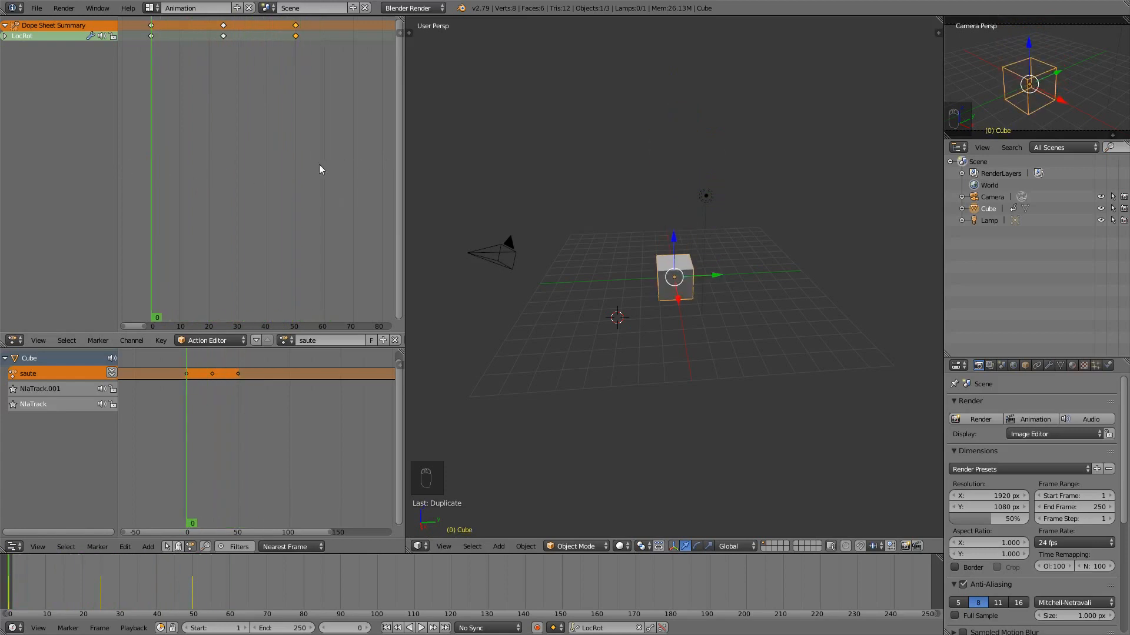
scroll(350, 340, "down", 5)
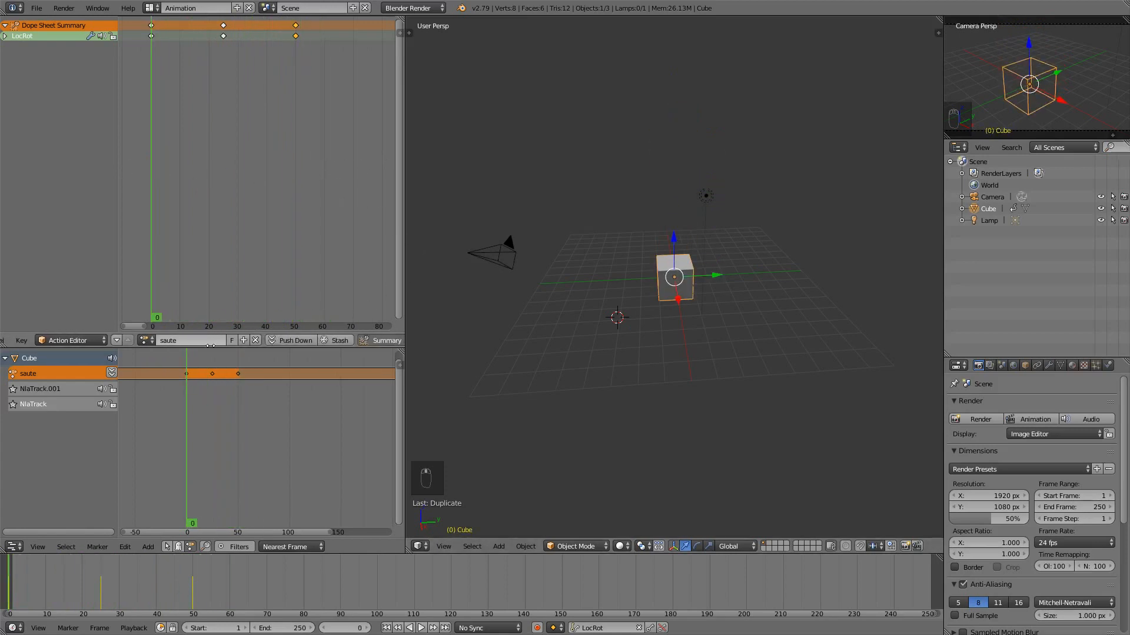
left_click(283, 340)
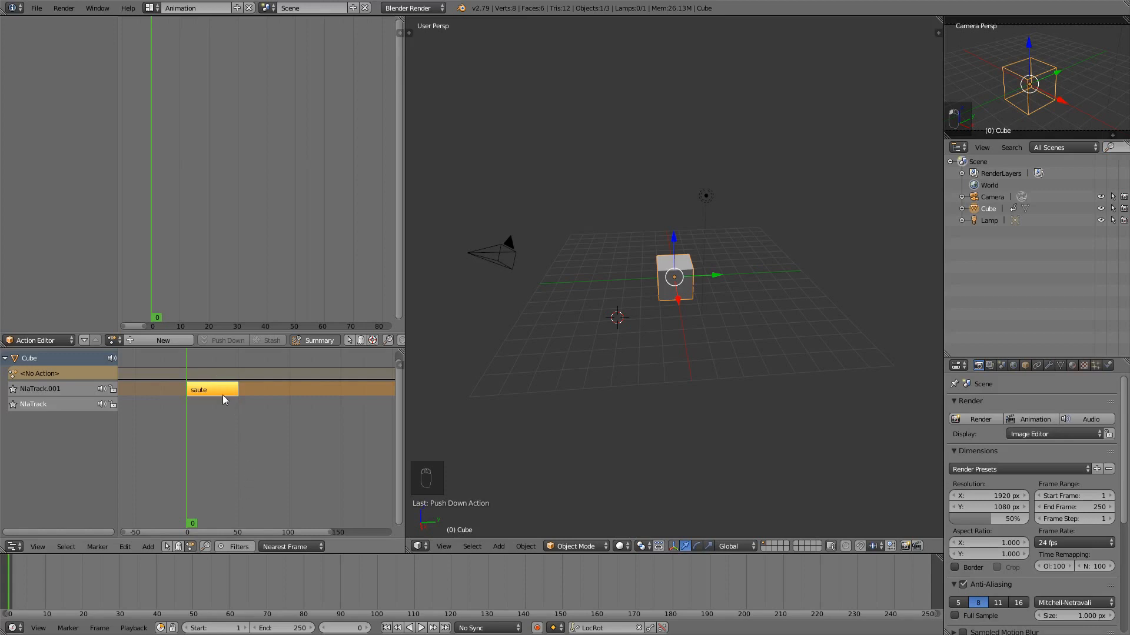
Step: Play back the saute strip and try deleting it from its NLA track
key("alt+a")
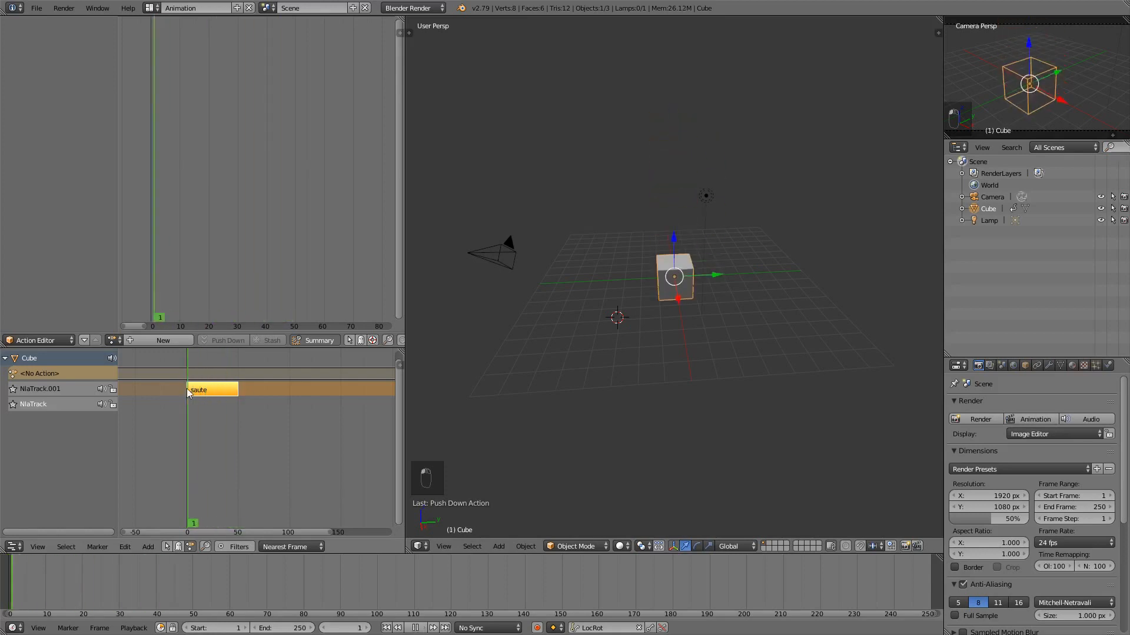
key("alt+a")
key("x")
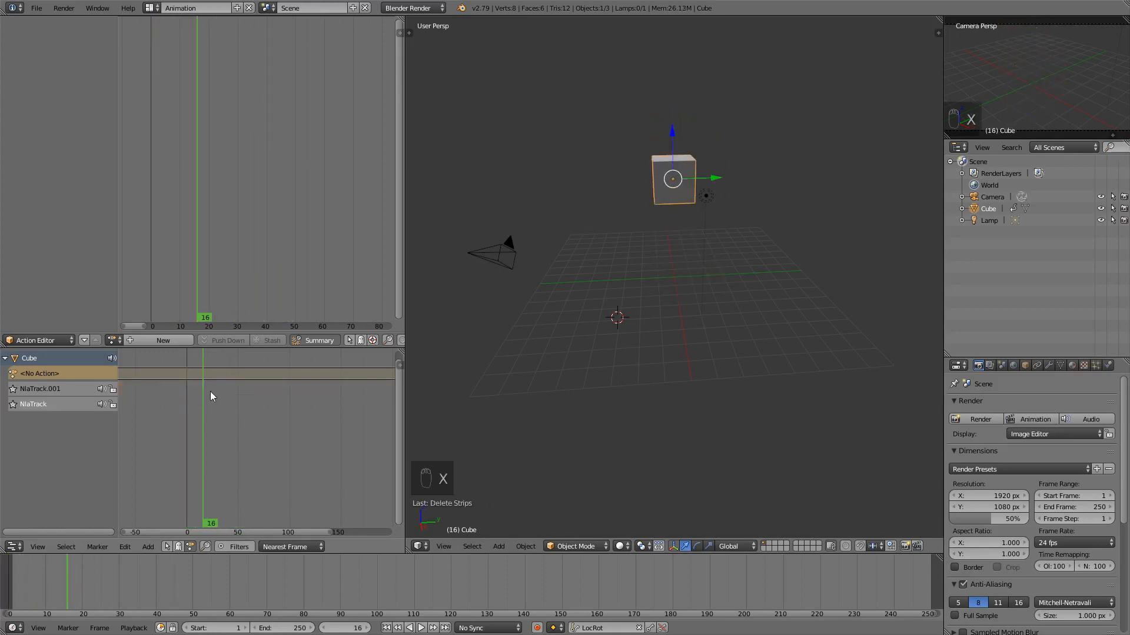
left_click_drag(210, 391, 175, 390)
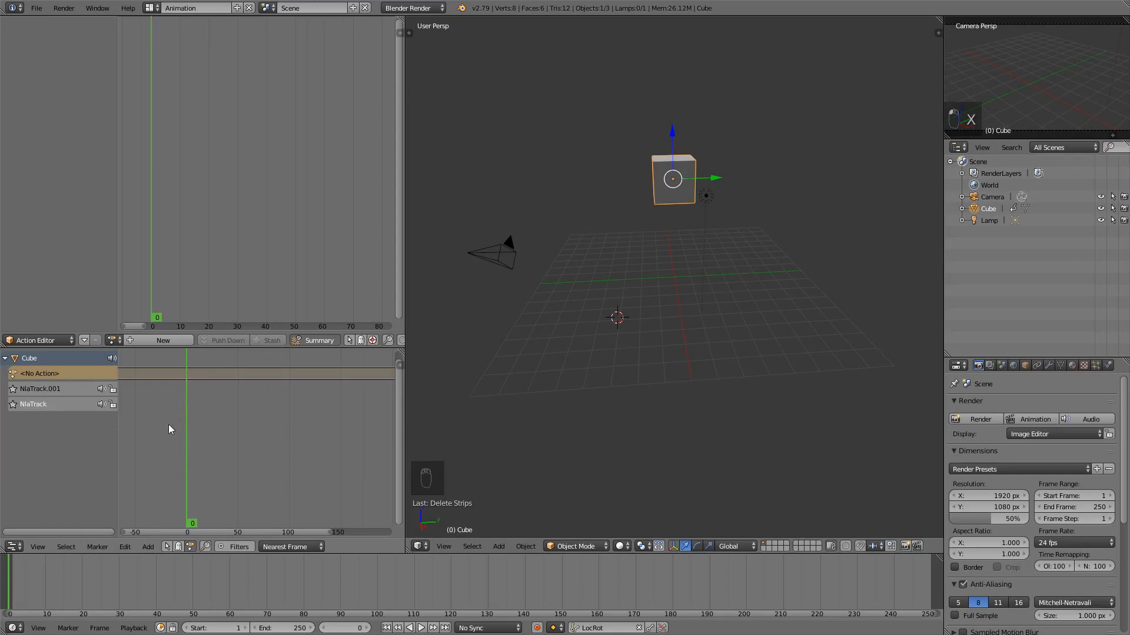
key("ctrl+z")
key("ctrl+z")
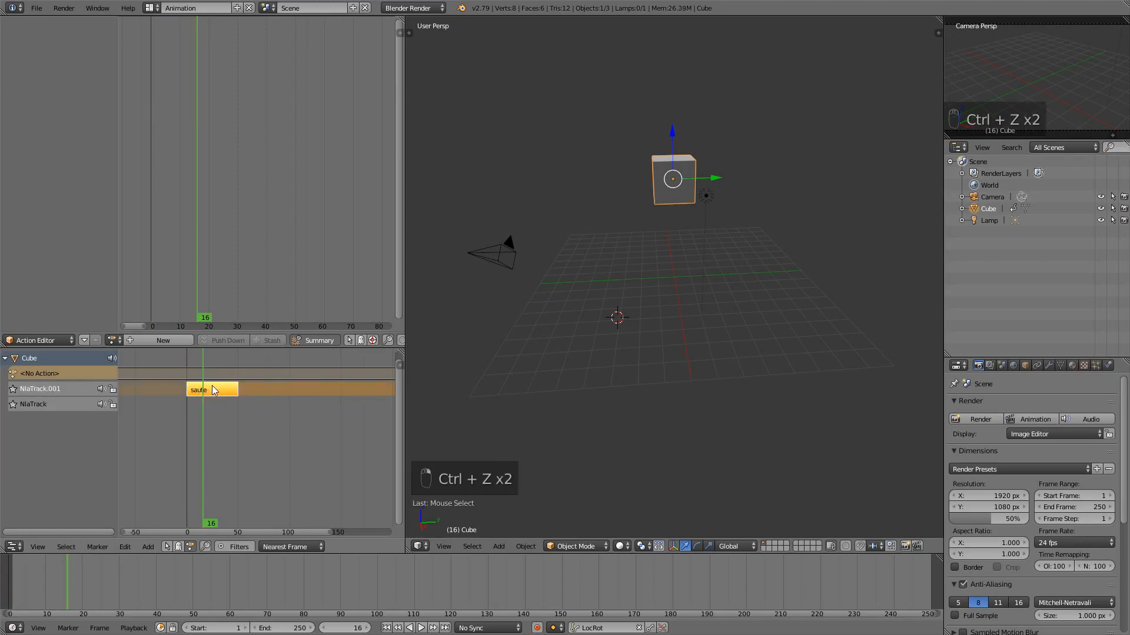
Step: Delete the saute strip and clear the cube's location at frame 0
key("x")
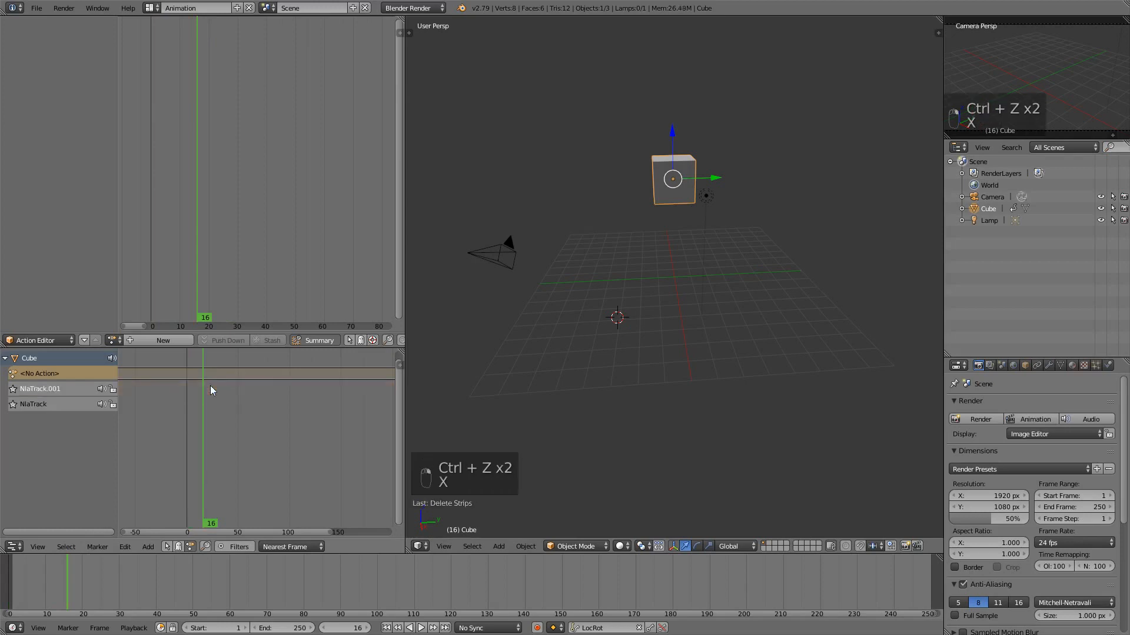
left_click(188, 418)
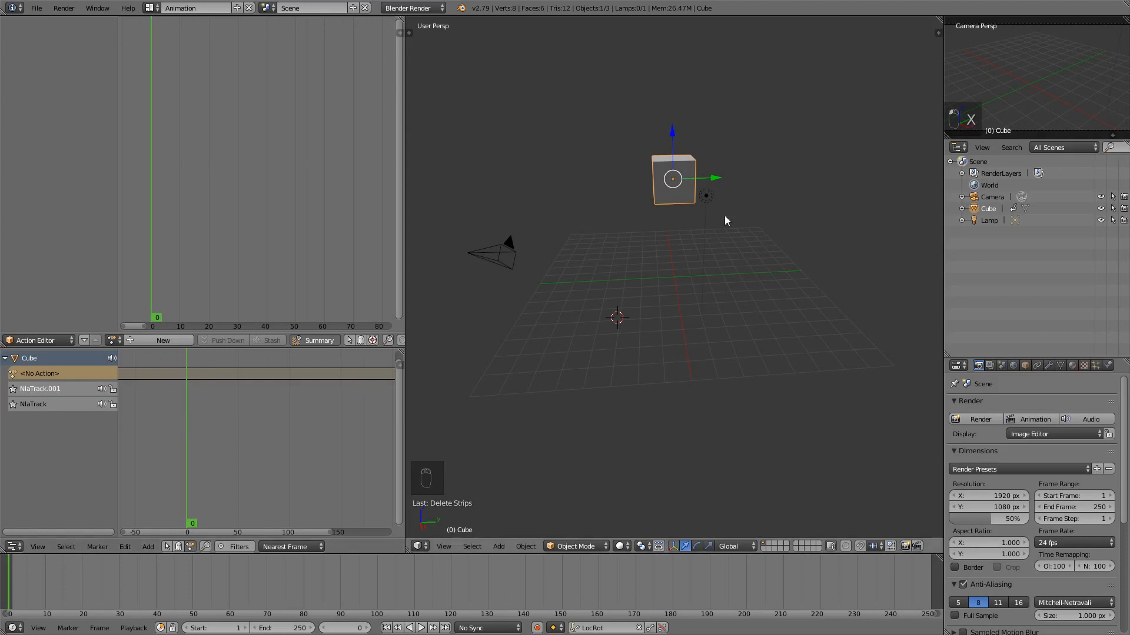
right_click(684, 195)
key("alt+g")
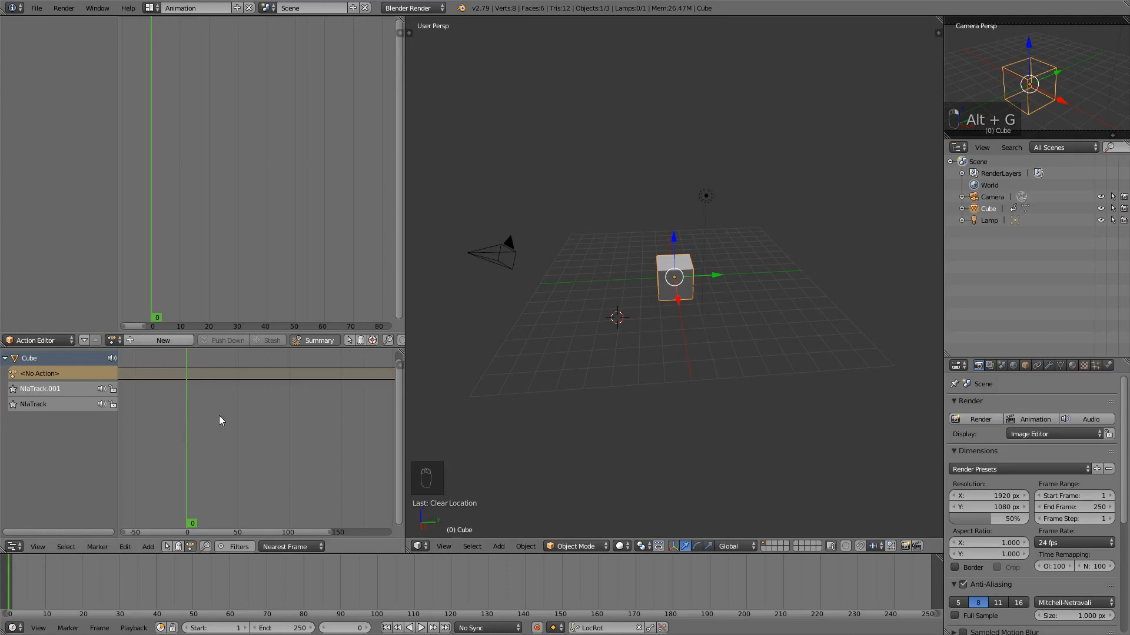
Step: Add the bouge action as a strip at frame 0 and play back and scrub the cube's movement
key("shift+a")
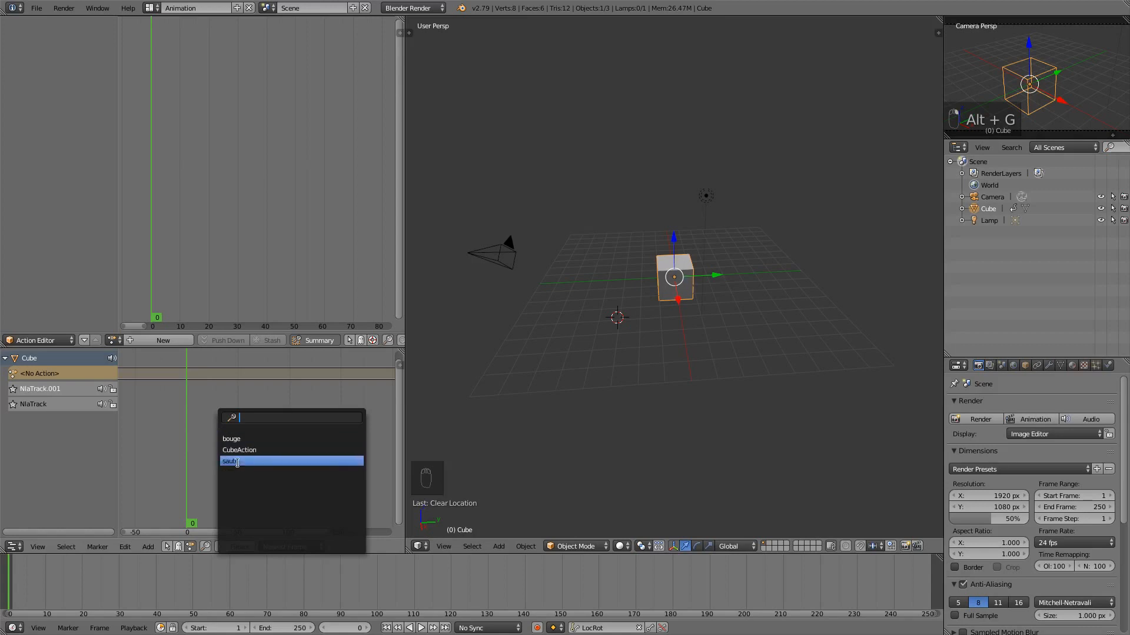
left_click(238, 440)
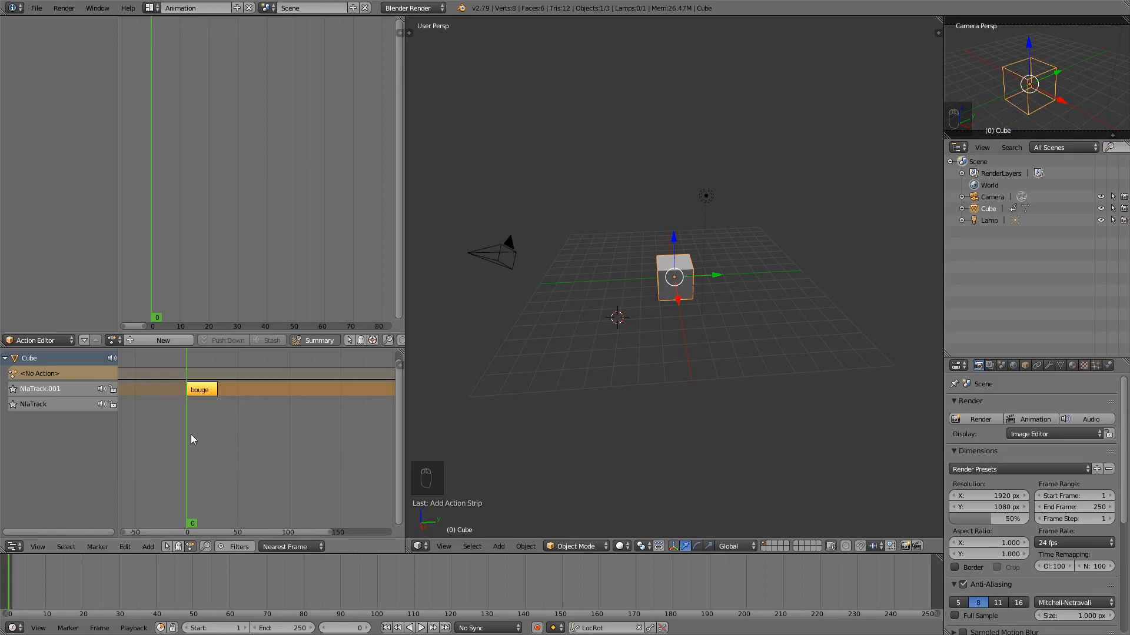
key("alt+a")
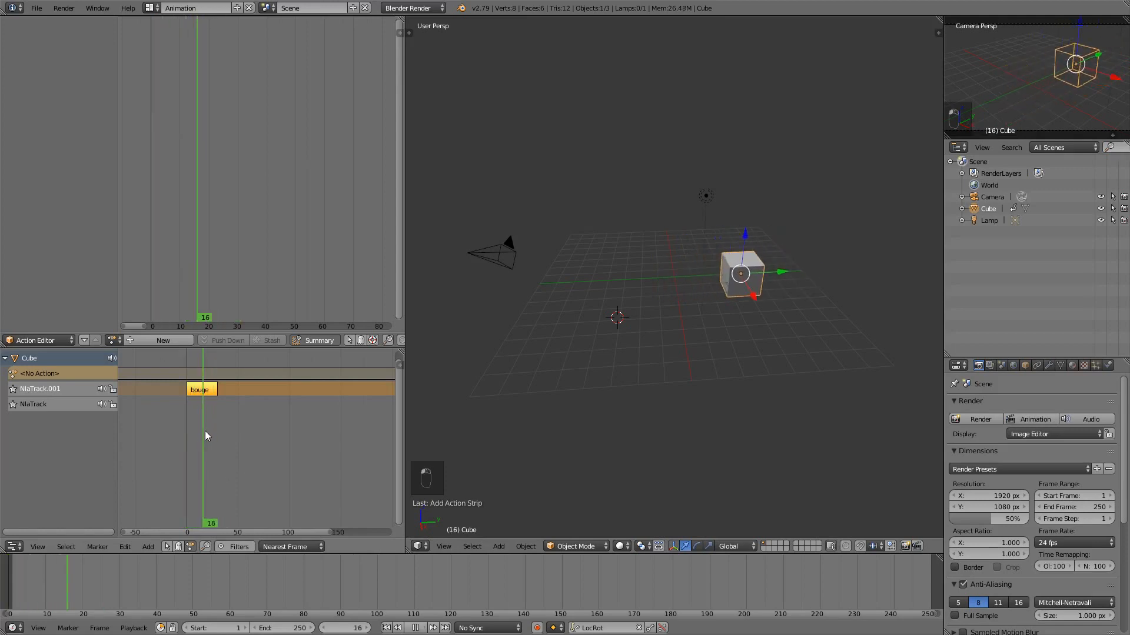
left_click_drag(205, 430, 200, 439)
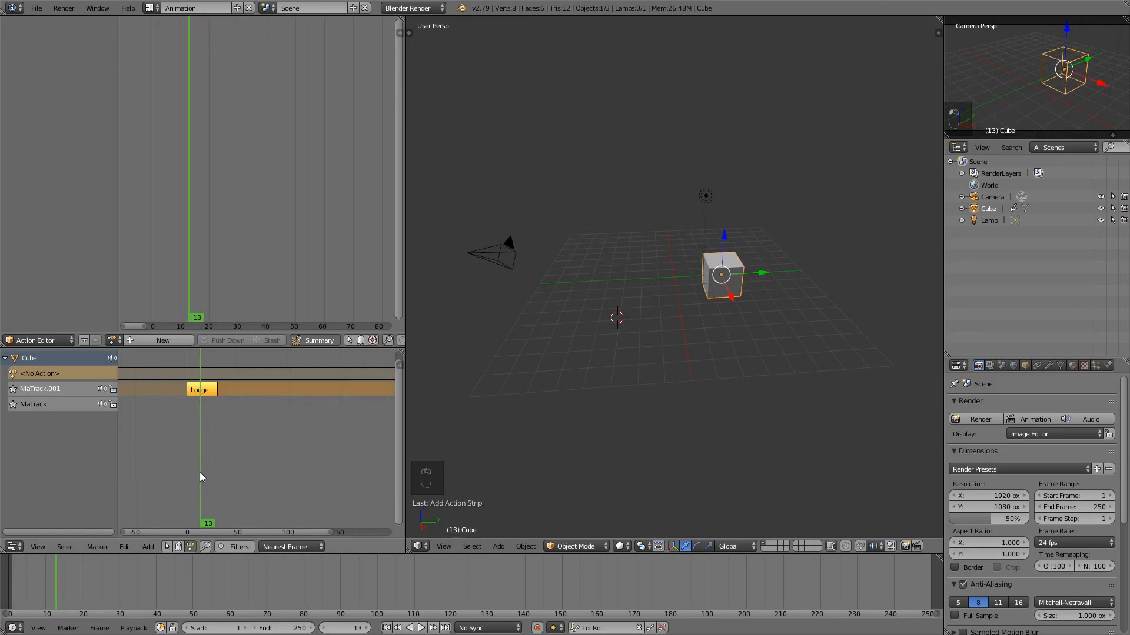
Step: Add the saute action as a strip at frame 49 on the same track as bouge
left_click_drag(200, 476, 238, 420)
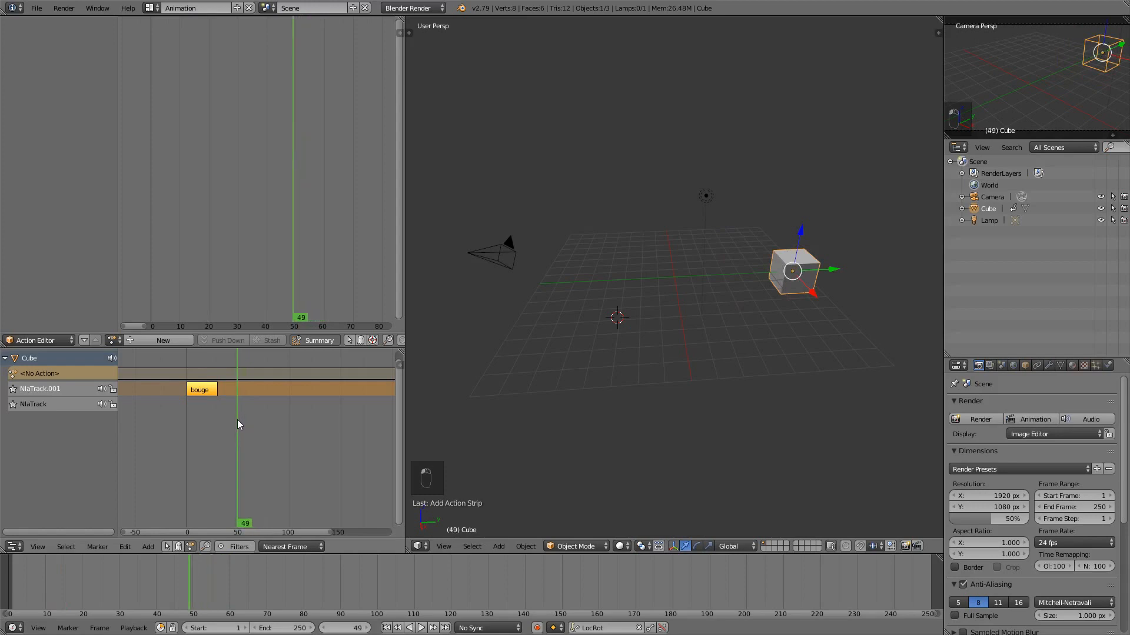
key("shift+a")
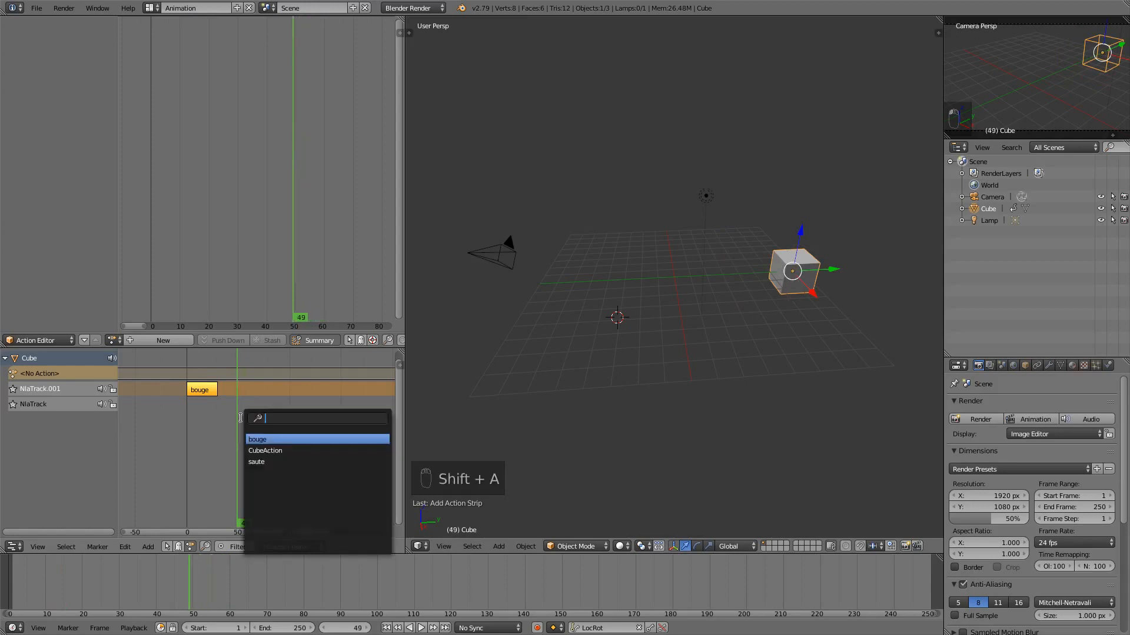
left_click(262, 462)
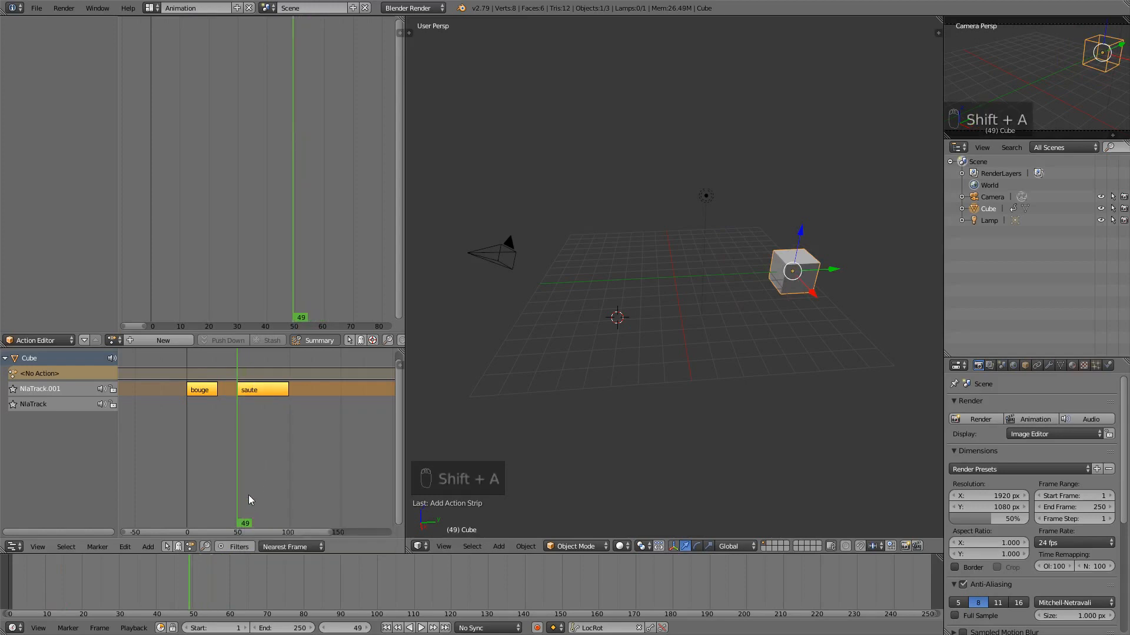
Step: Play back the bouge and saute strips from frame 0 and scrub to frame 14
key("alt+a")
left_click(182, 466)
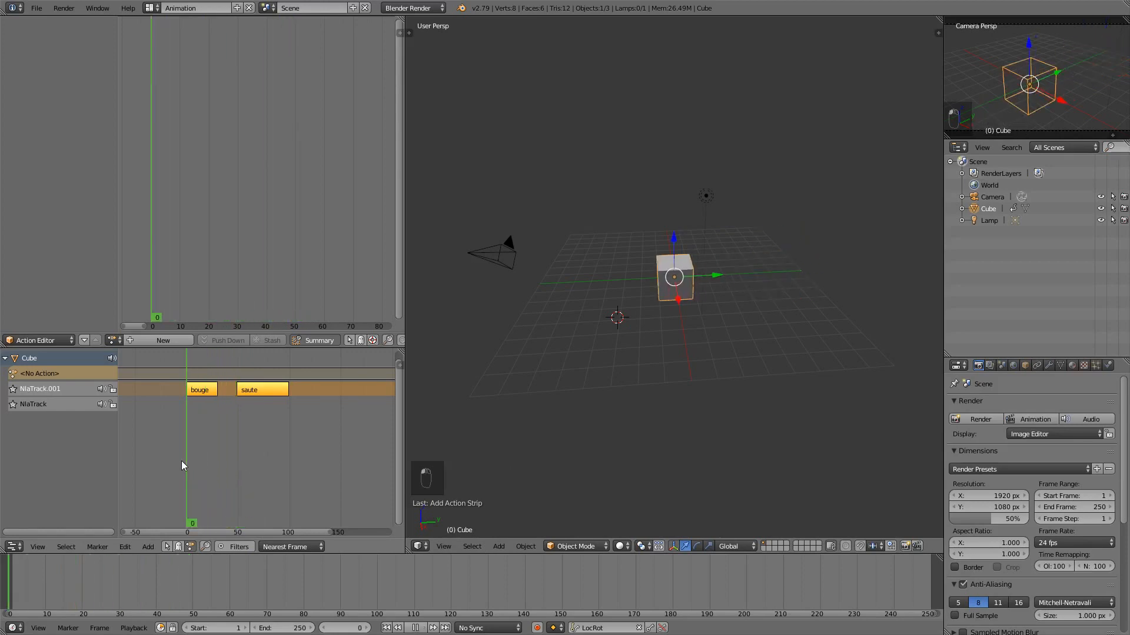
mouse_move(184, 464)
left_mouse_down()
mouse_move(282, 446)
mouse_move(245, 457)
mouse_move(170, 450)
mouse_move(274, 447)
mouse_move(200, 454)
mouse_move(274, 437)
mouse_move(210, 442)
mouse_move(274, 437)
mouse_move(179, 449)
mouse_move(261, 437)
mouse_move(198, 446)
mouse_move(201, 454)
left_mouse_up()
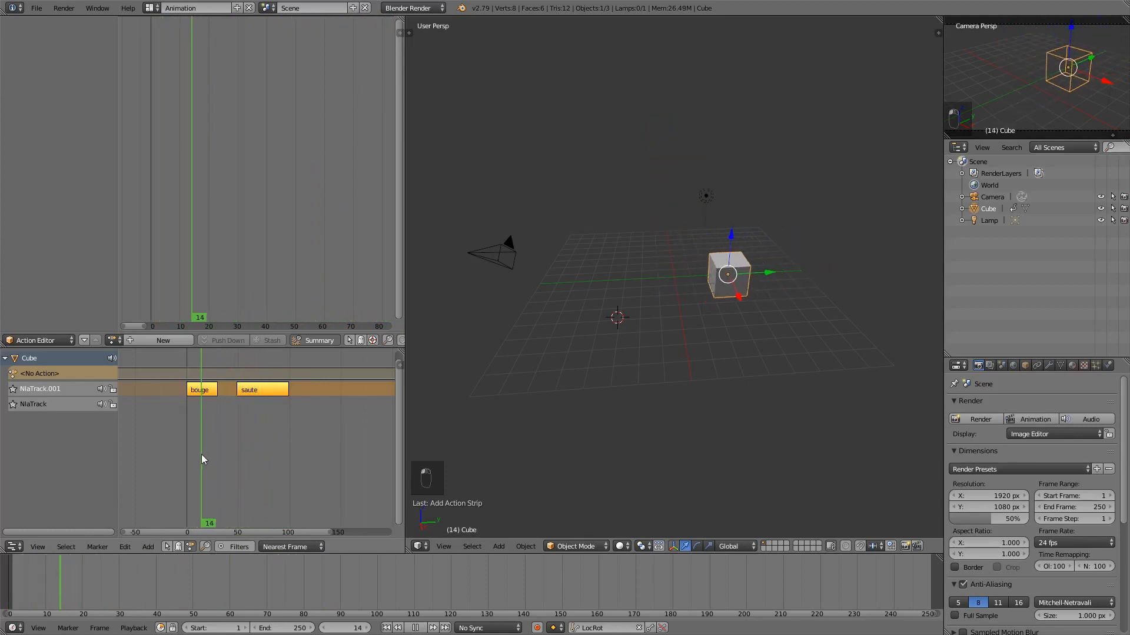
Step: Delete the saute strip starting at frame 49, add saute again at frame 14, and play back its overlap with bouge
right_click(256, 391)
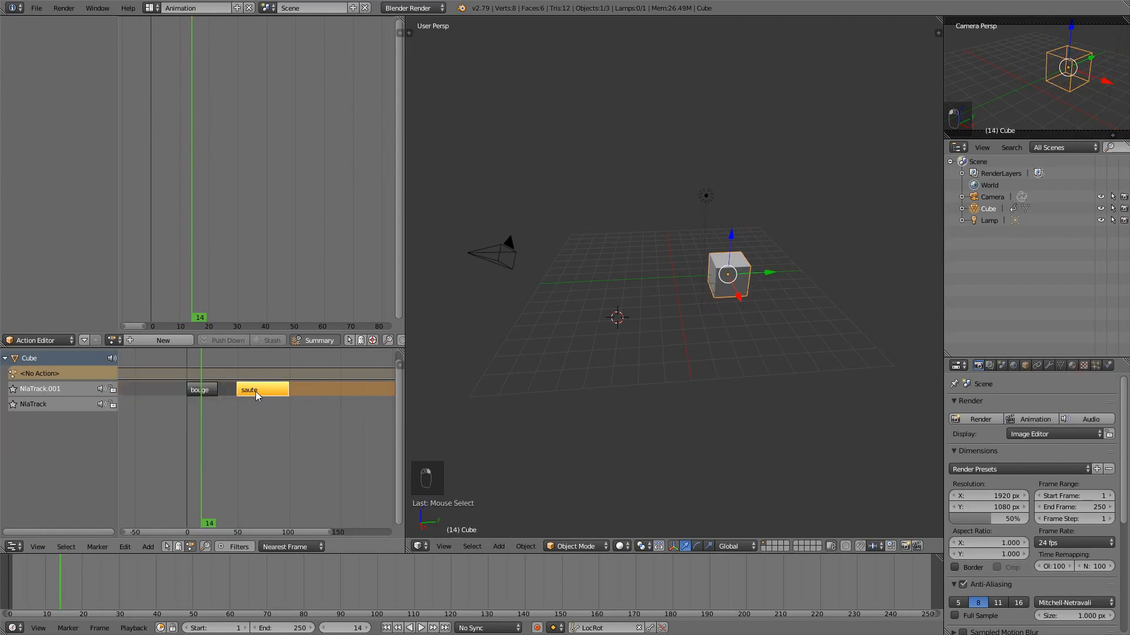
key("g")
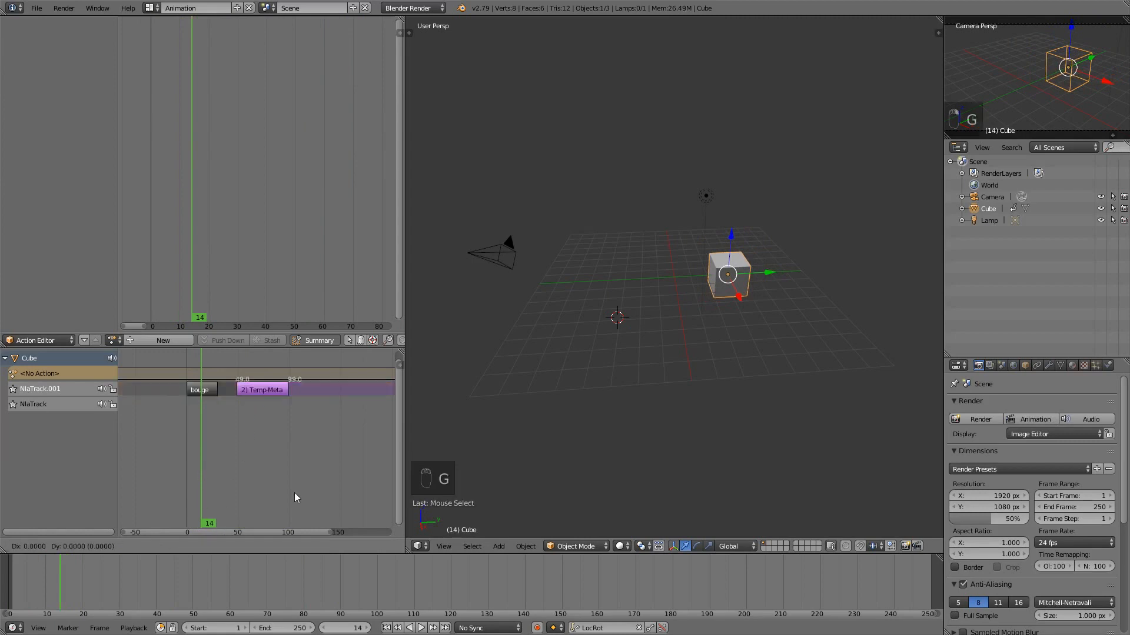
right_click(256, 393)
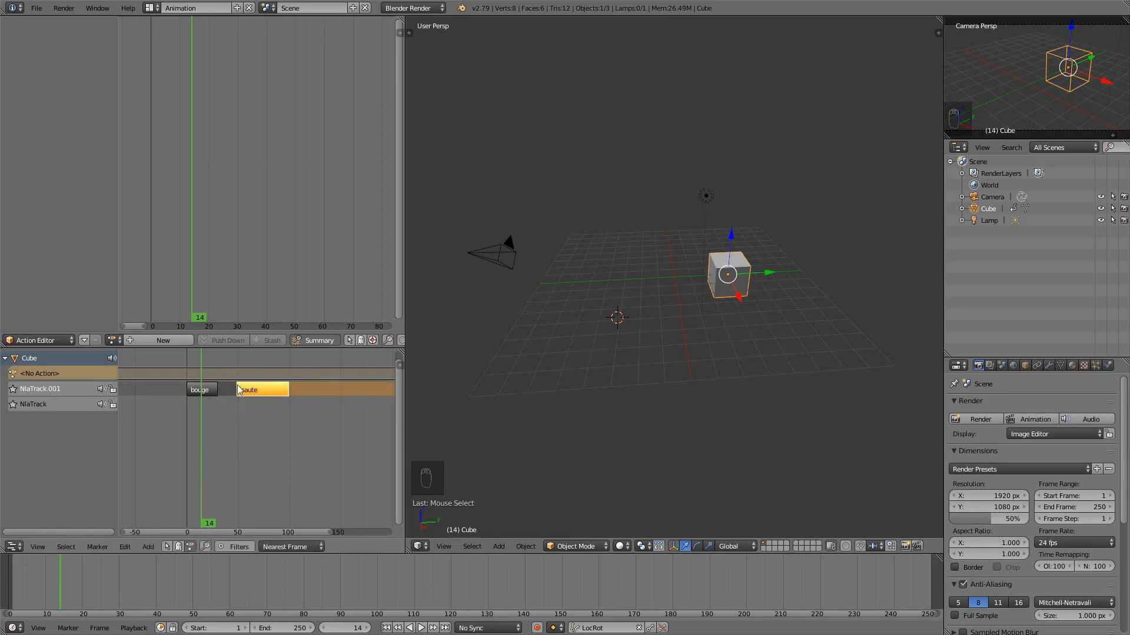
key("x")
key("shift+a")
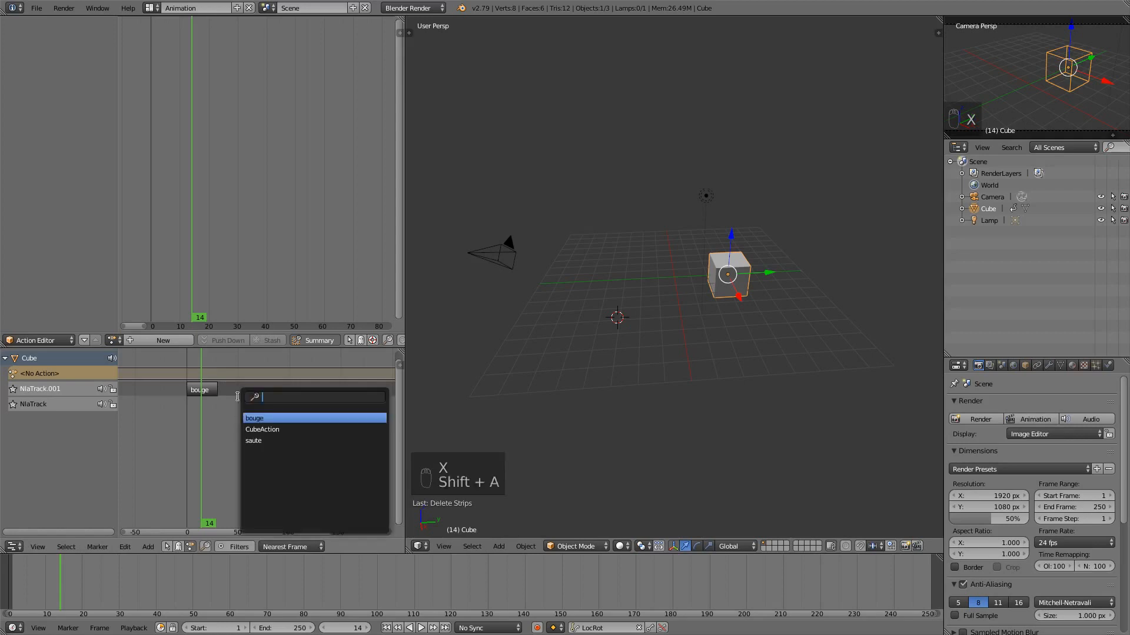
left_click(251, 440)
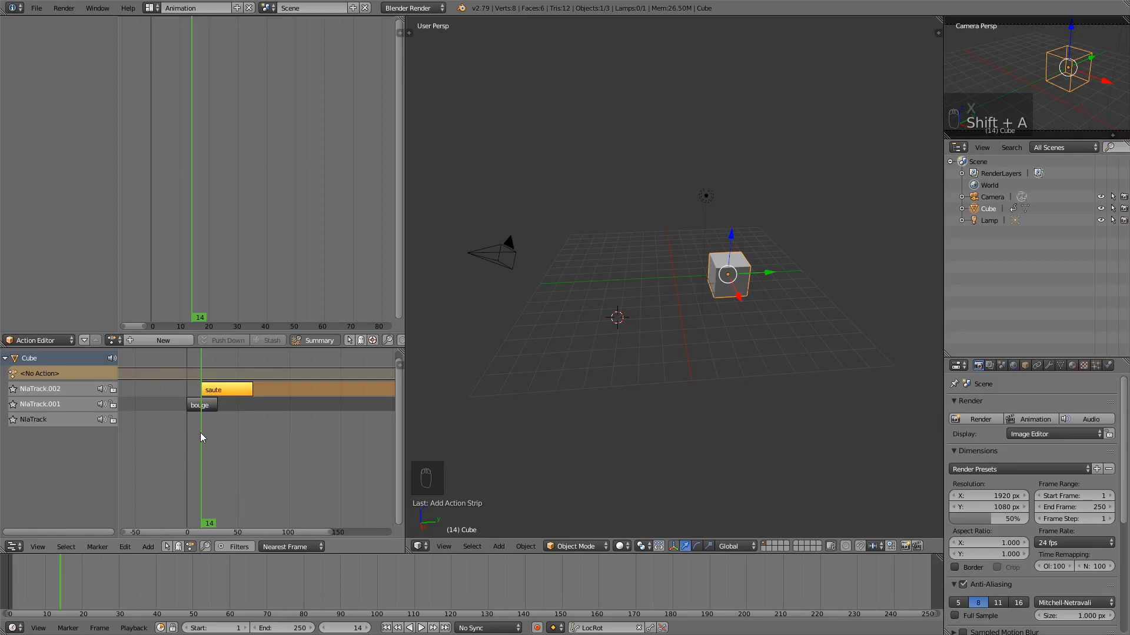
key("alt+a")
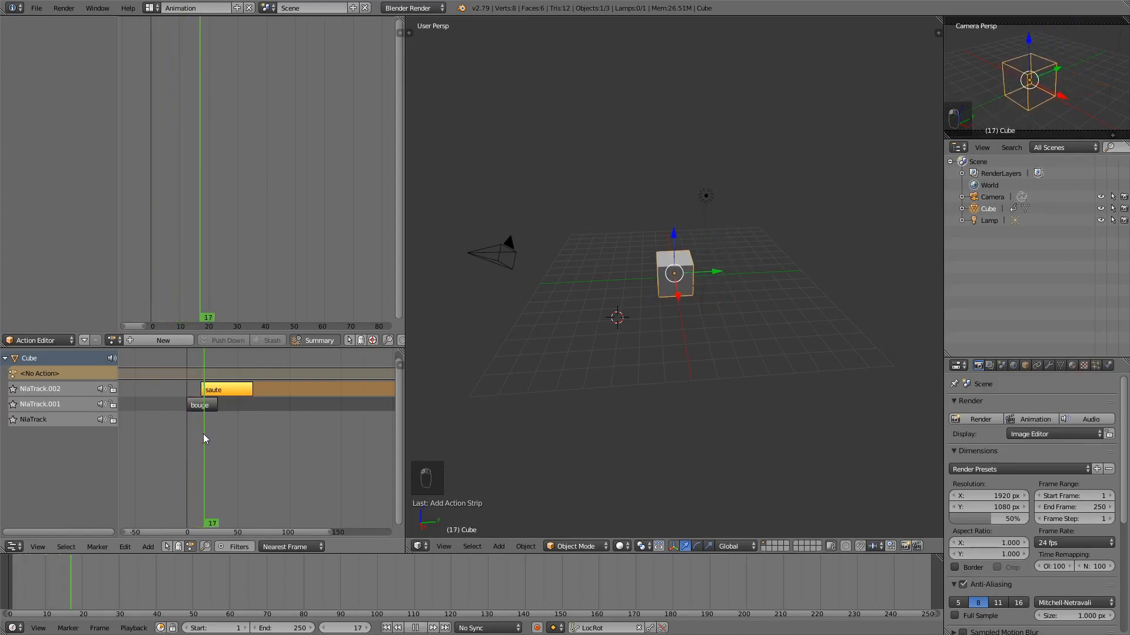
mouse_move(203, 433)
left_mouse_down()
mouse_move(174, 437)
mouse_move(224, 433)
mouse_move(181, 440)
mouse_move(223, 432)
mouse_move(204, 436)
left_mouse_up()
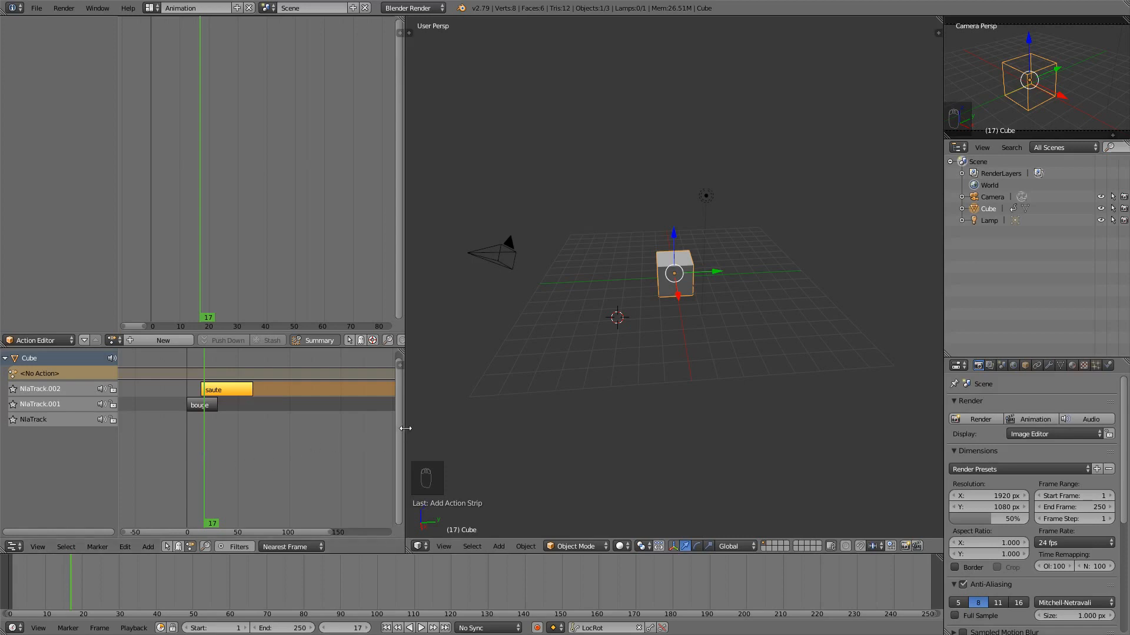
Step: Widen the NLA Editor and show its properties with the Animation Data settings expanded
left_click_drag(405, 428, 497, 429)
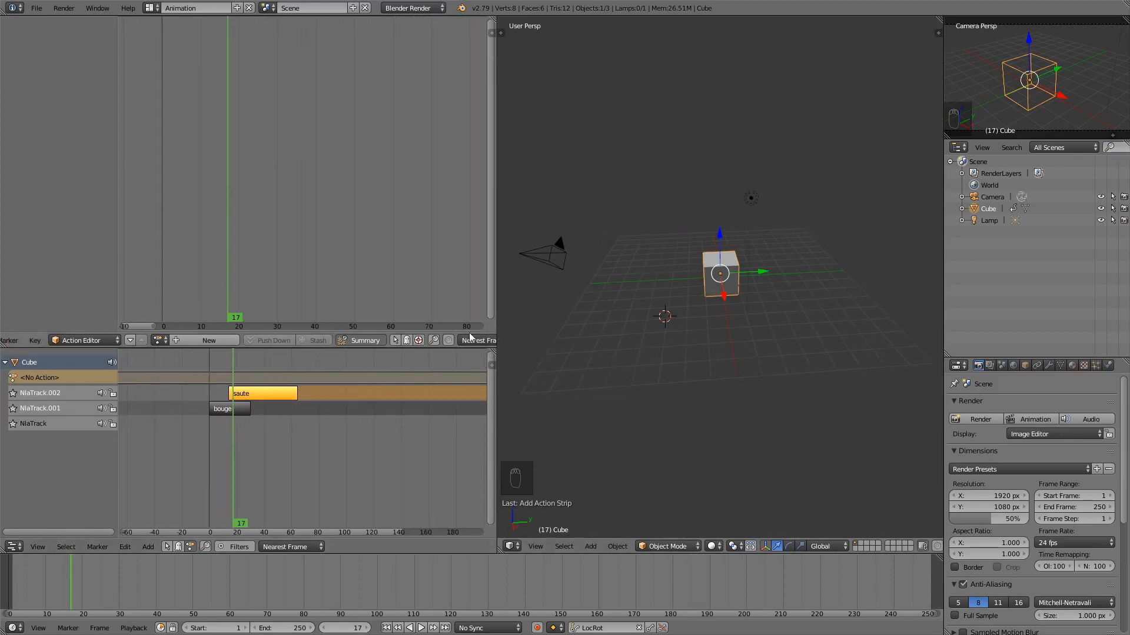
key("t")
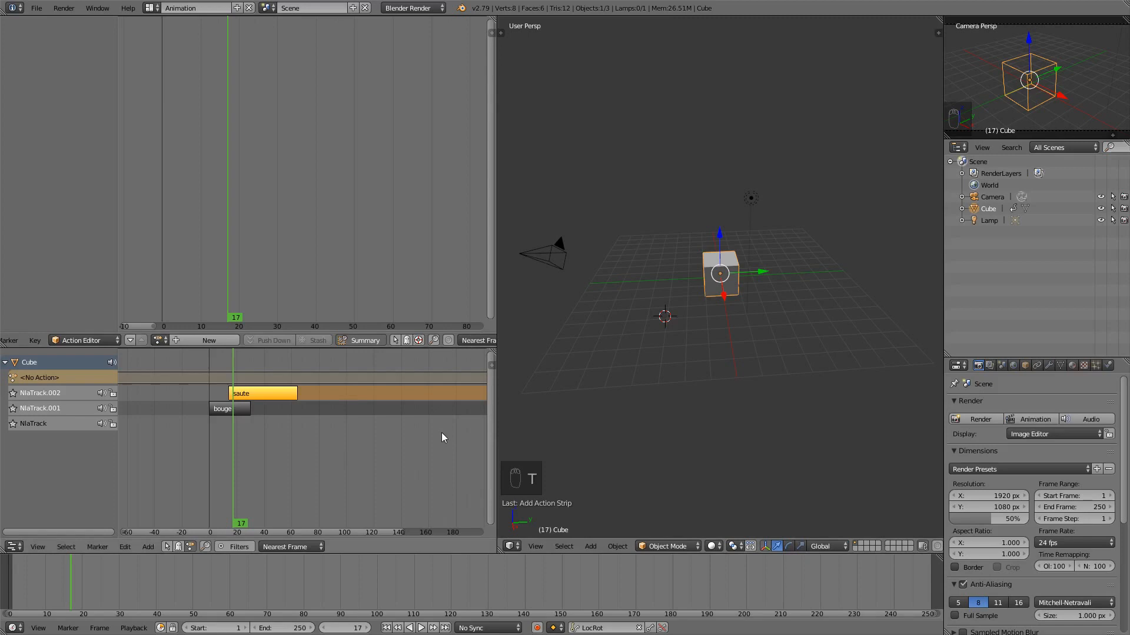
key("n")
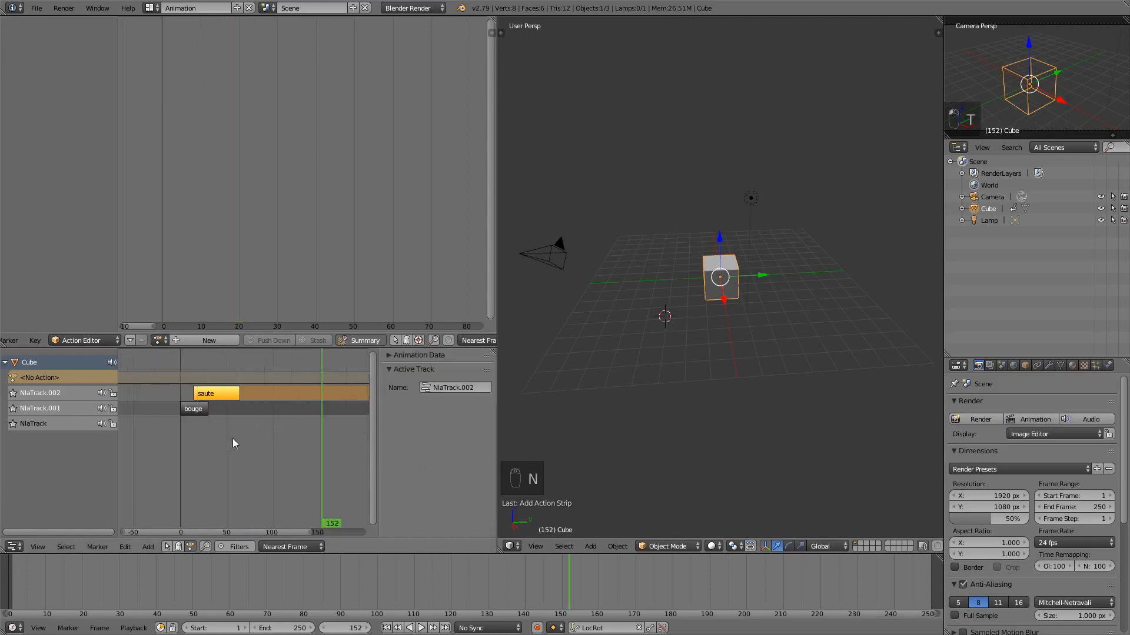
left_click(412, 356)
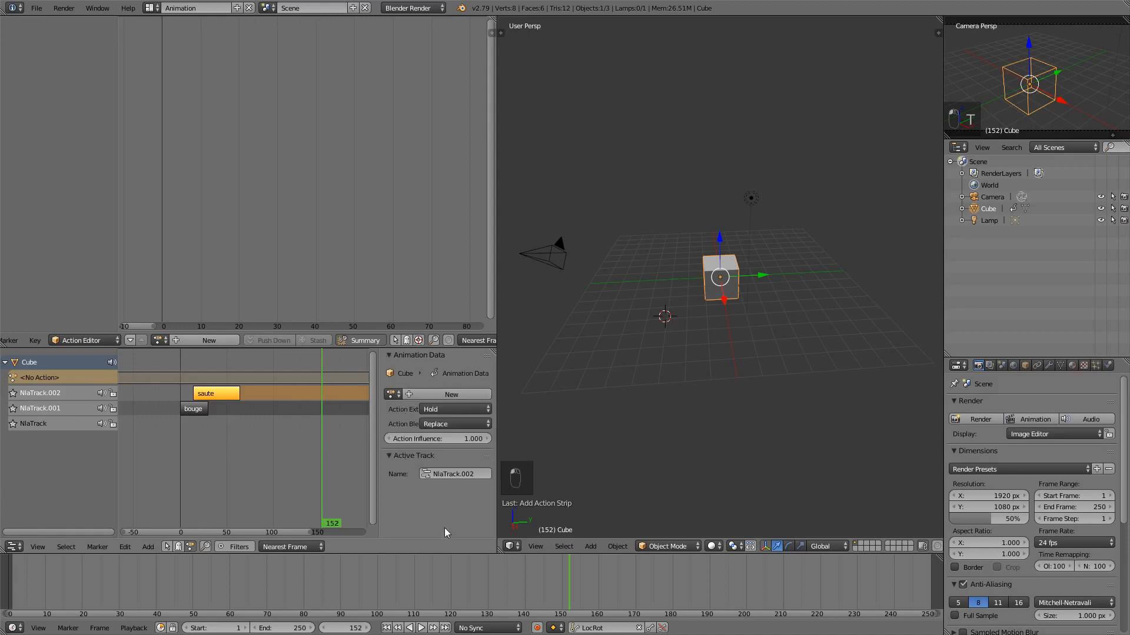
Step: Select the saute strip and maximize the NLA Editor with a wider properties region to show all its settings
left_click(214, 393)
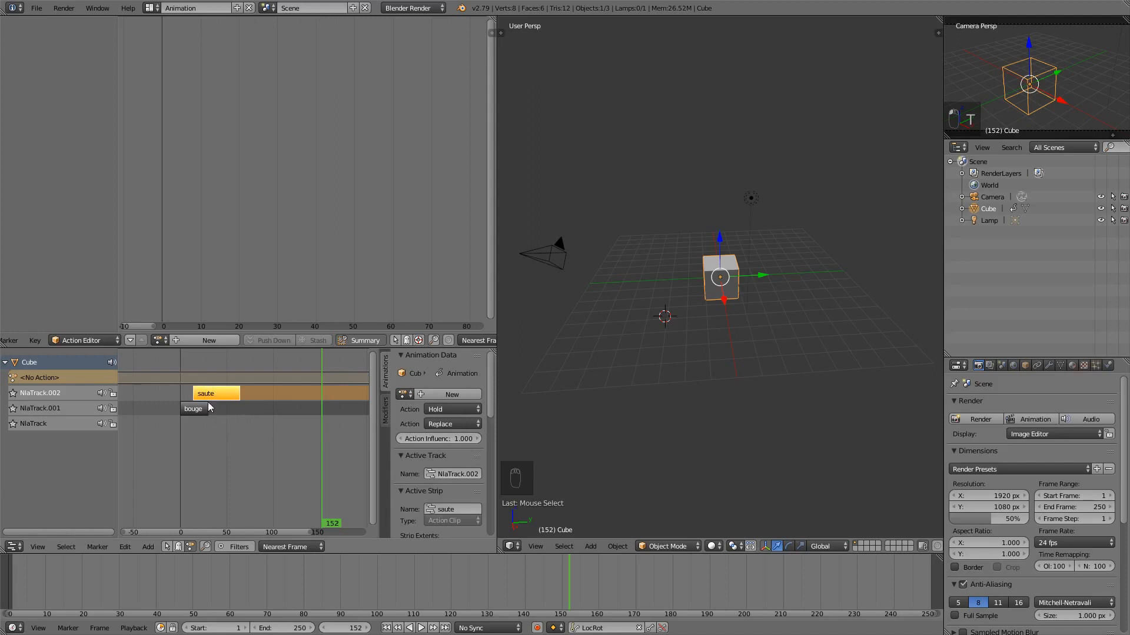
scroll(436, 461, "down", 6)
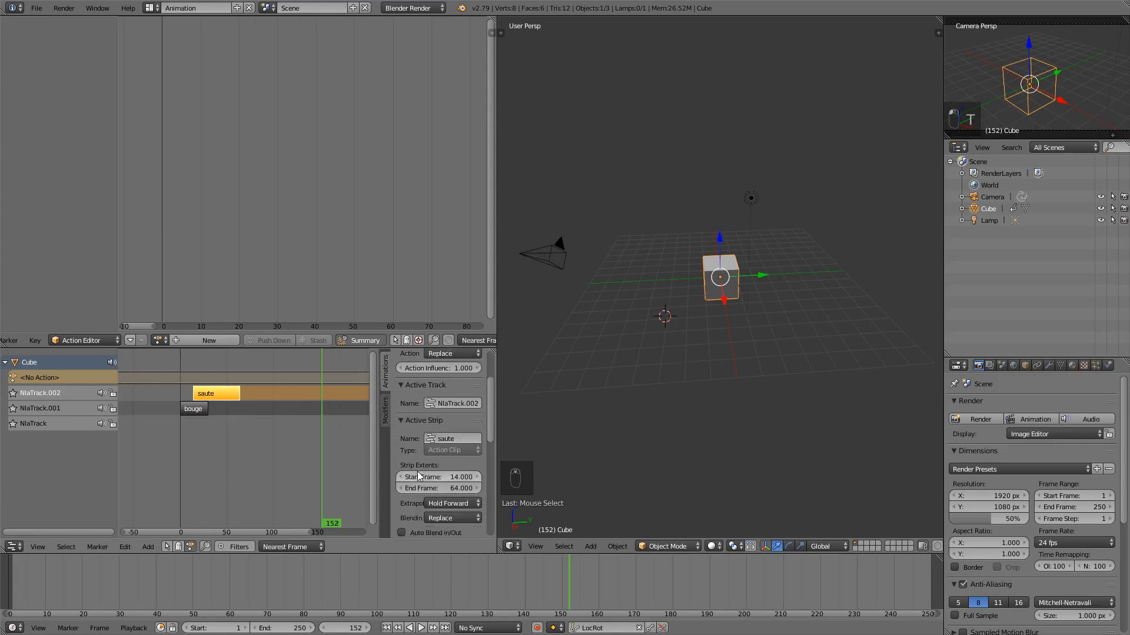
scroll(406, 453, "up", 1)
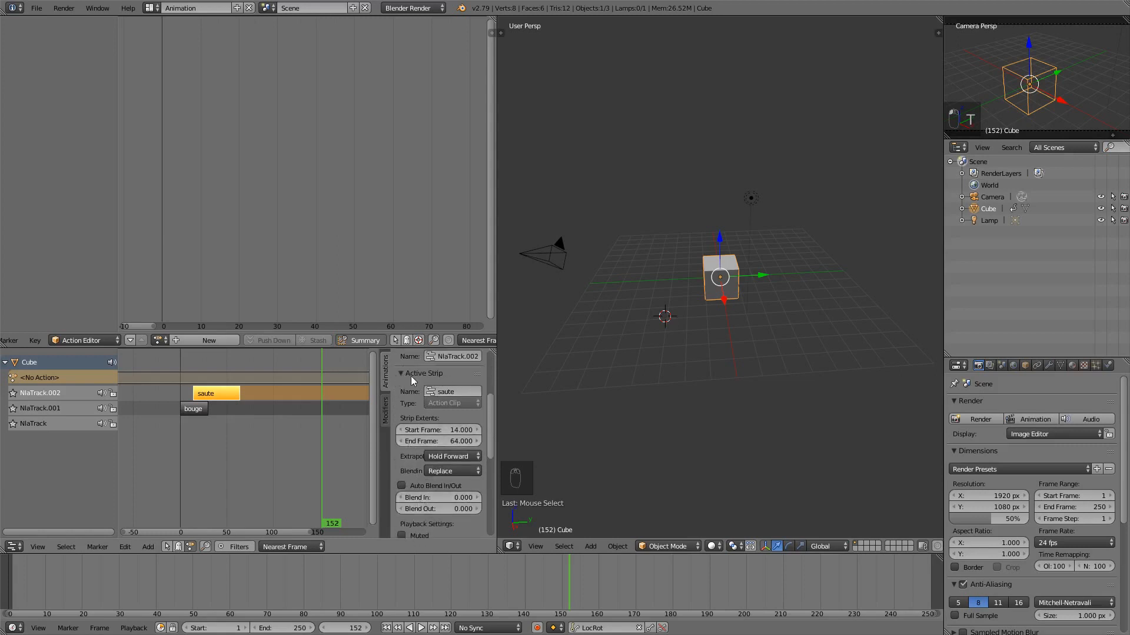
key("shift+space")
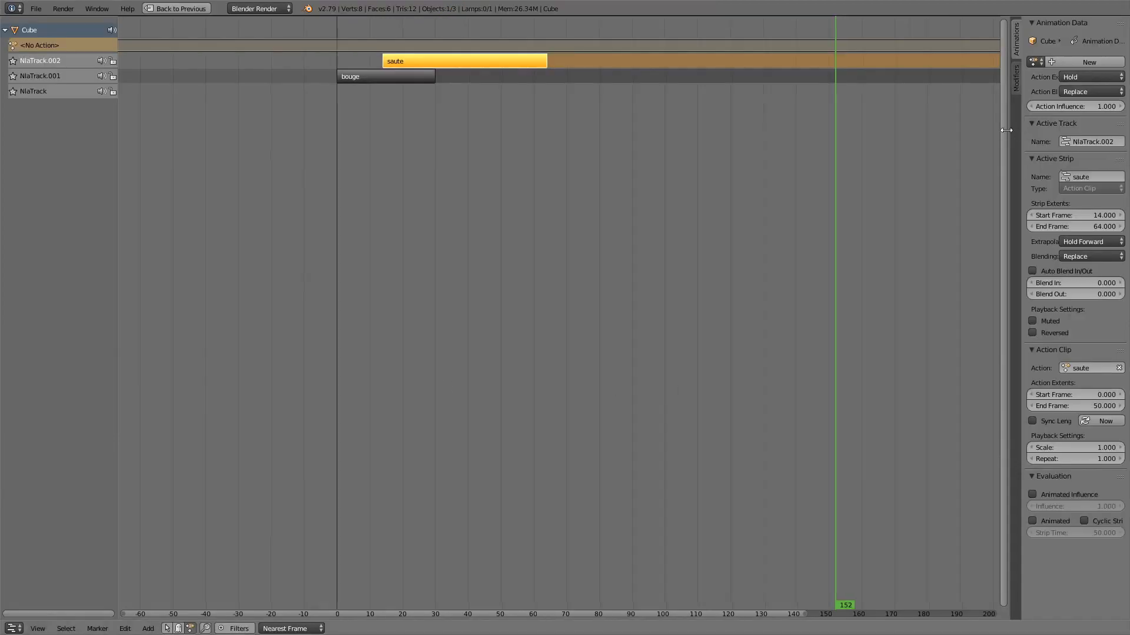
left_click_drag(1012, 129, 957, 132)
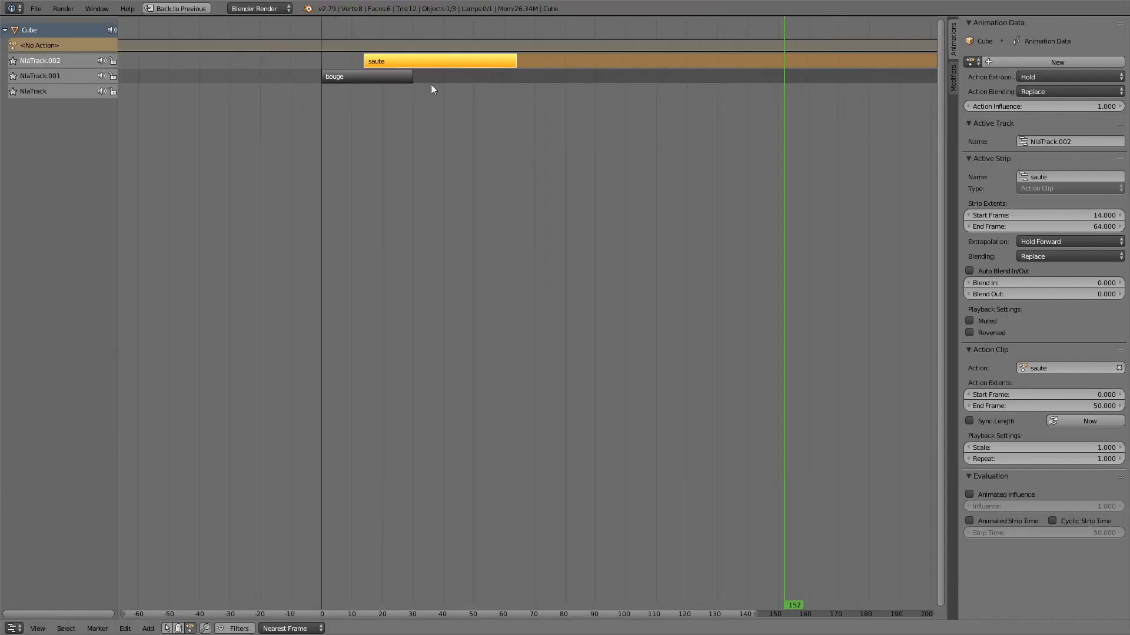
Step: Deselect all strips, reselect the saute strip and collapse its Active Strip settings
key("a")
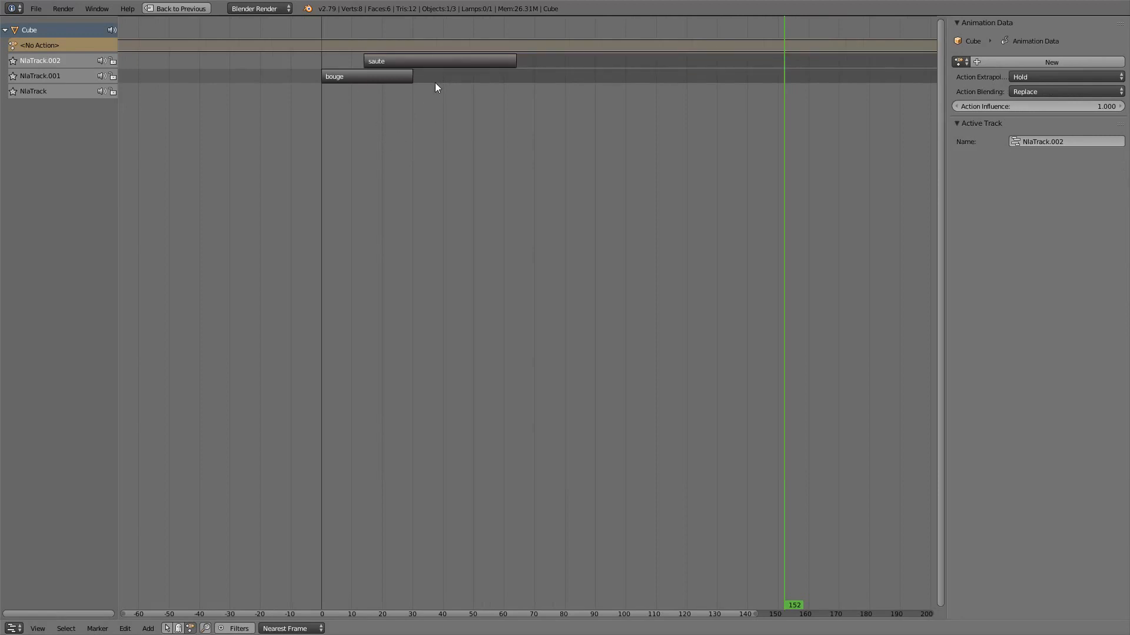
left_click(444, 61)
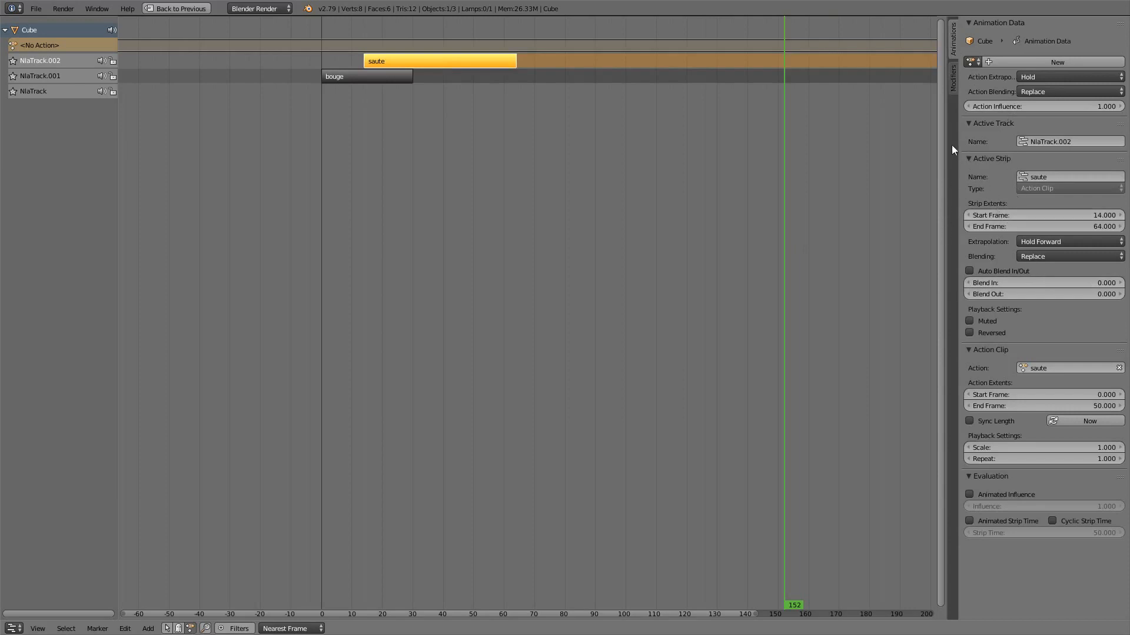
left_click(968, 158)
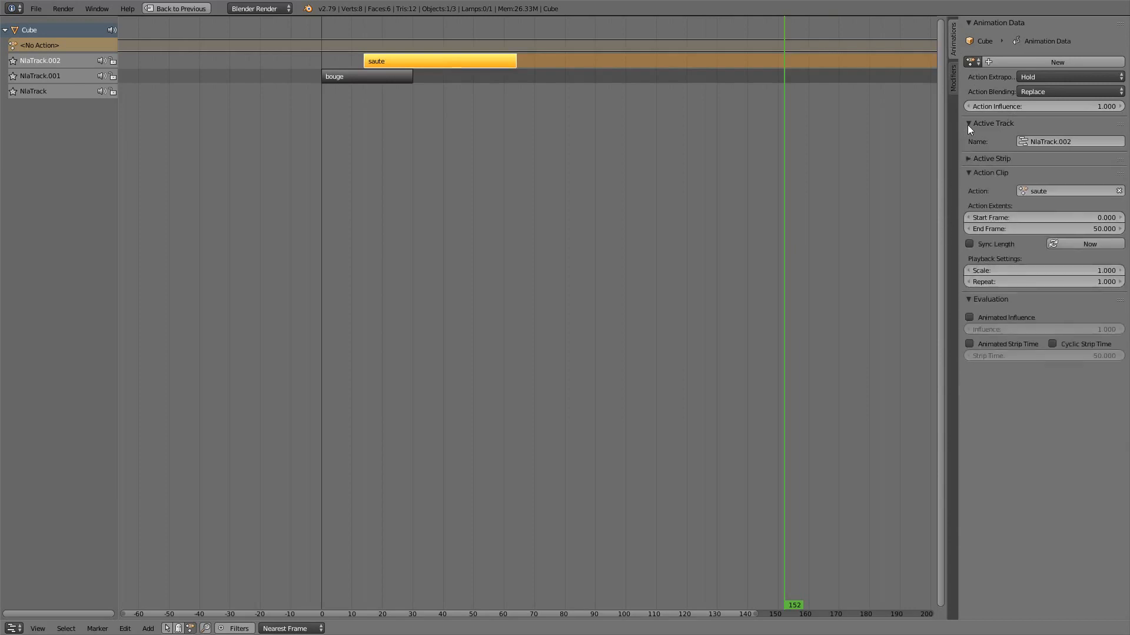
Step: Expand the saute strip's Active Strip settings, set its blending to Add, and restore the multi-editor layout
left_click(966, 158)
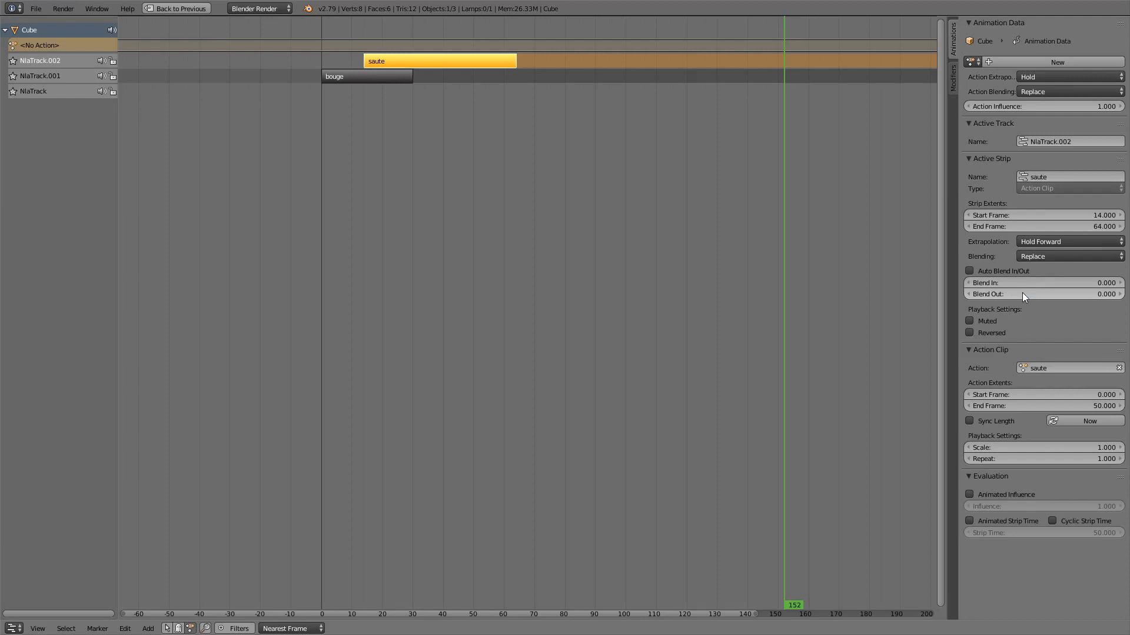
left_click(1049, 258)
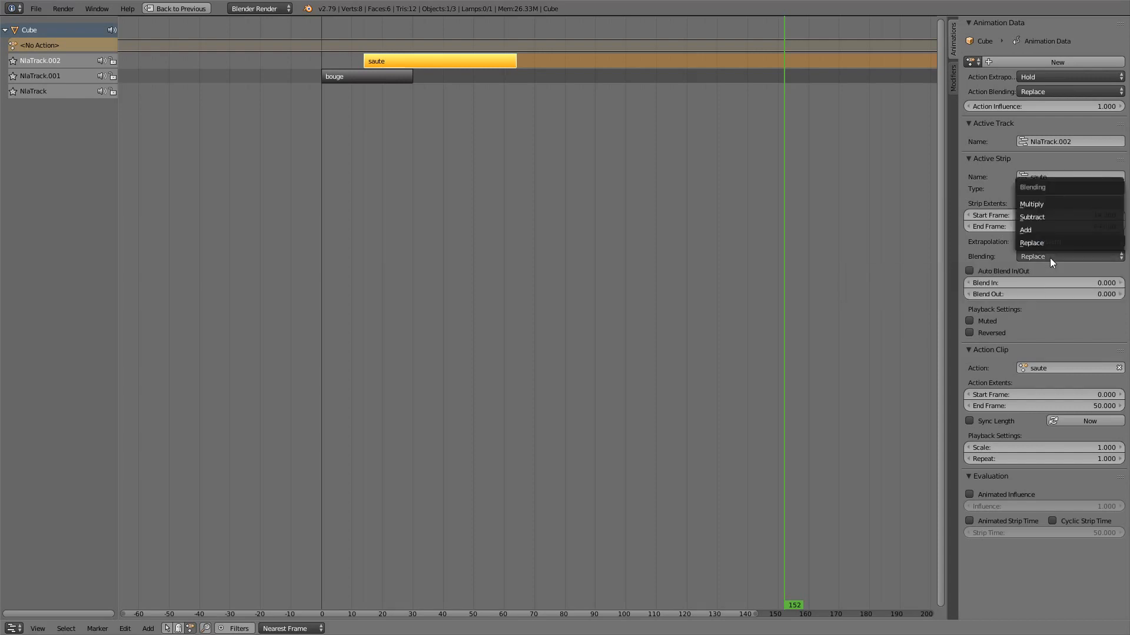
left_click(1029, 229)
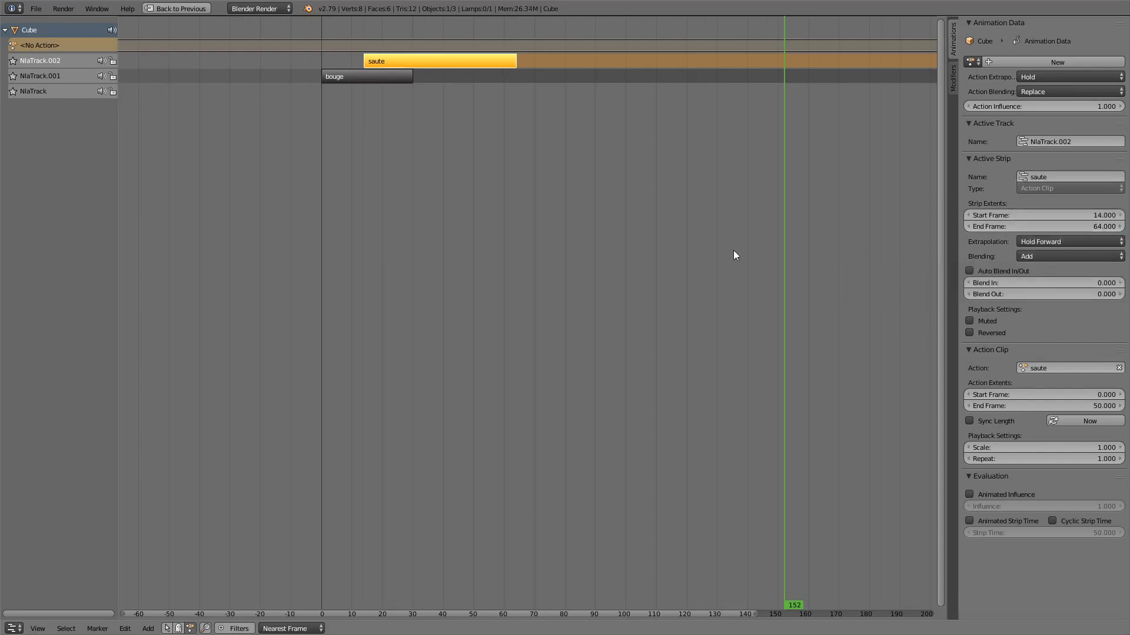
key("ctrl+Up")
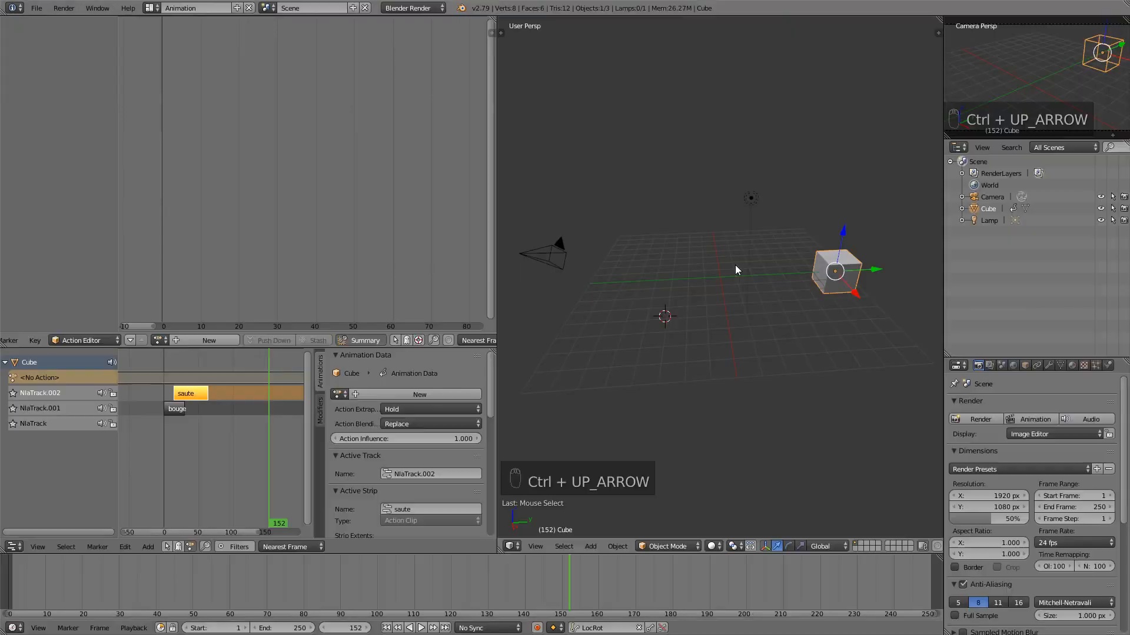
Step: Rewind to frame 0, review the saute strip's settings in the maximized NLA Editor, and return to the full layout
left_click_drag(246, 408, 155, 415)
scroll(362, 478, "down", 5)
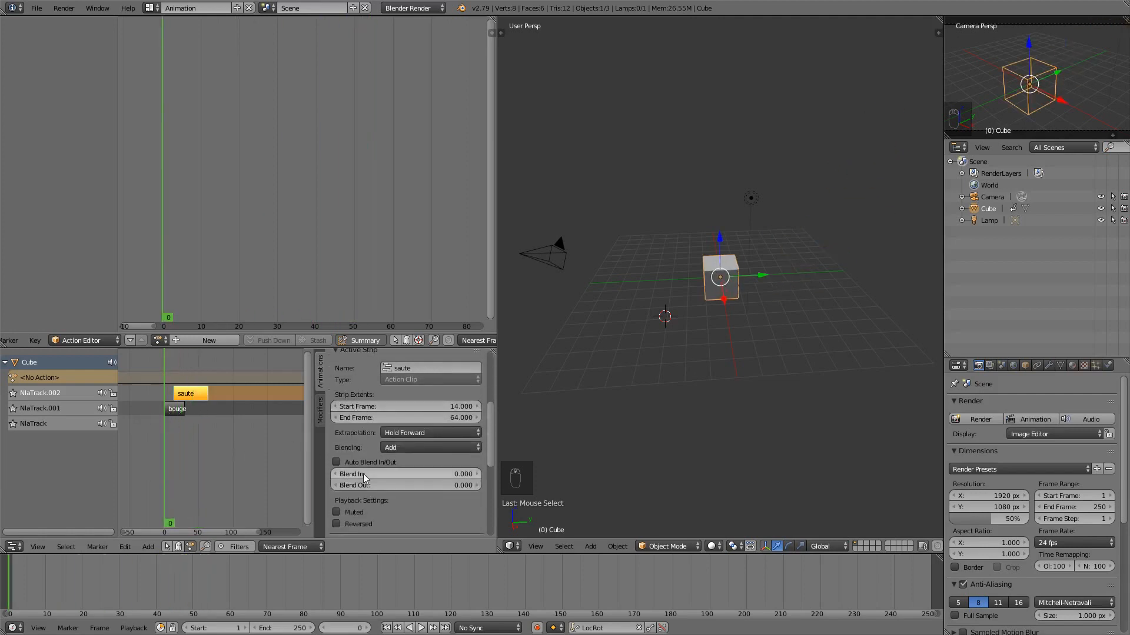
key("shift+space")
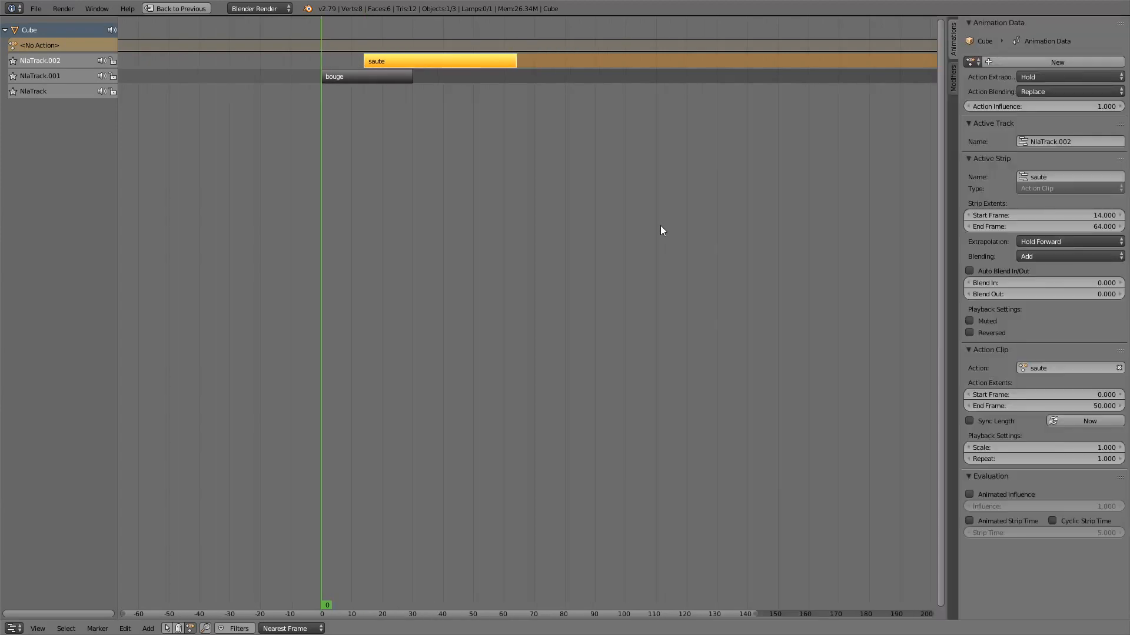
key("ctrl+Up")
key("ctrl+Up")
key("ctrl+Up")
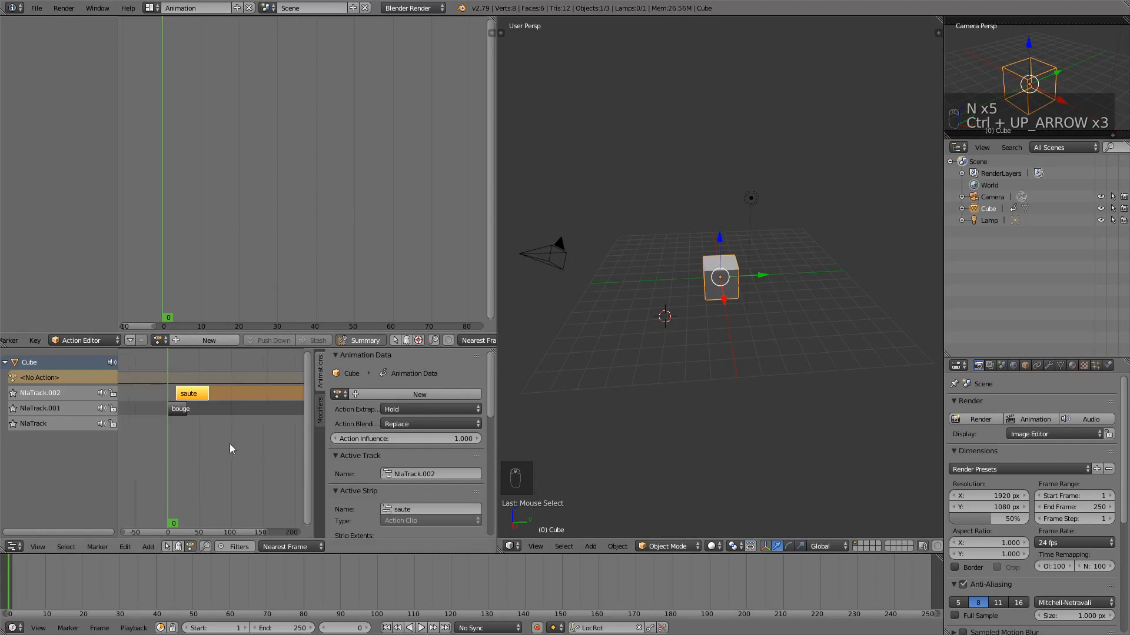
Step: Play back the bouge and saute strips from frame 0 to check how they combine with Add blending
middle_click_drag(227, 444, 253, 433, "ctrl")
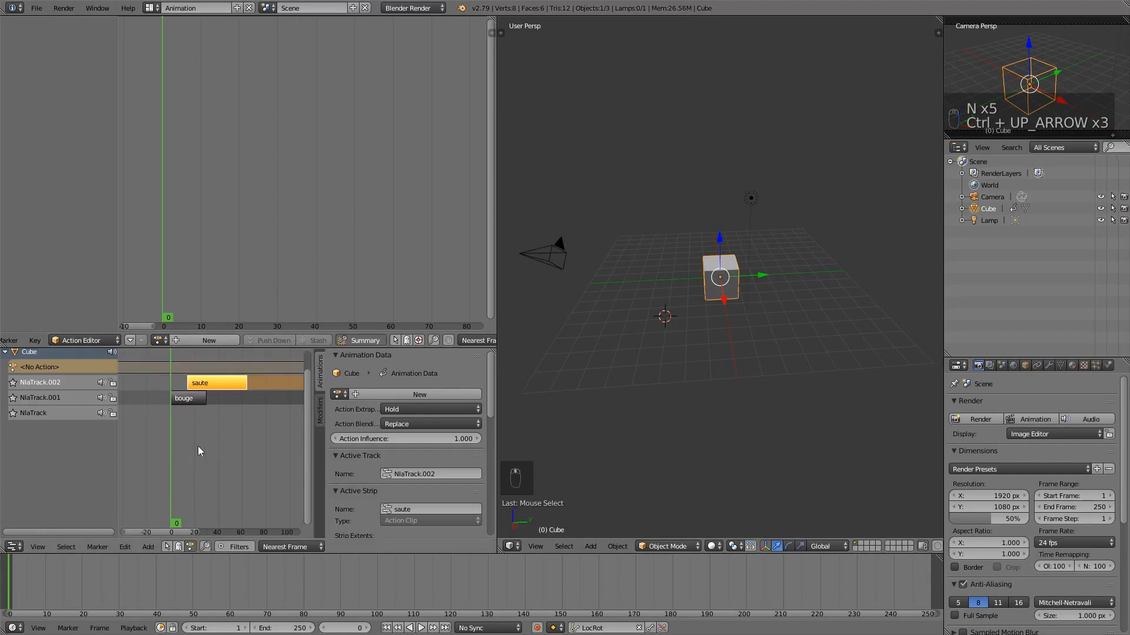
key("alt+a")
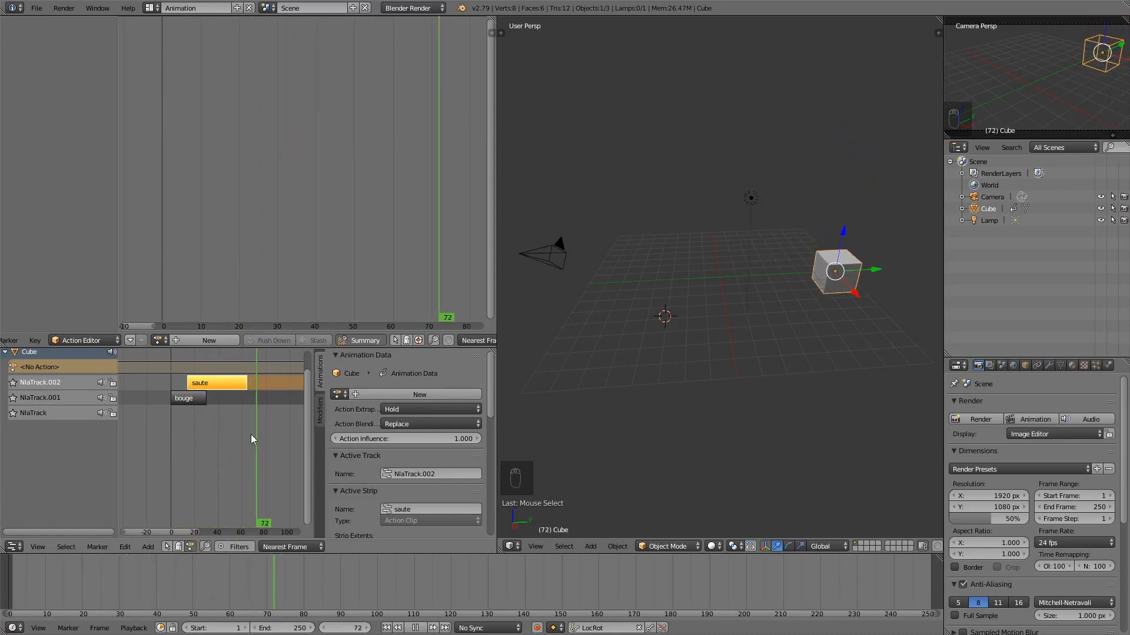
key("Escape")
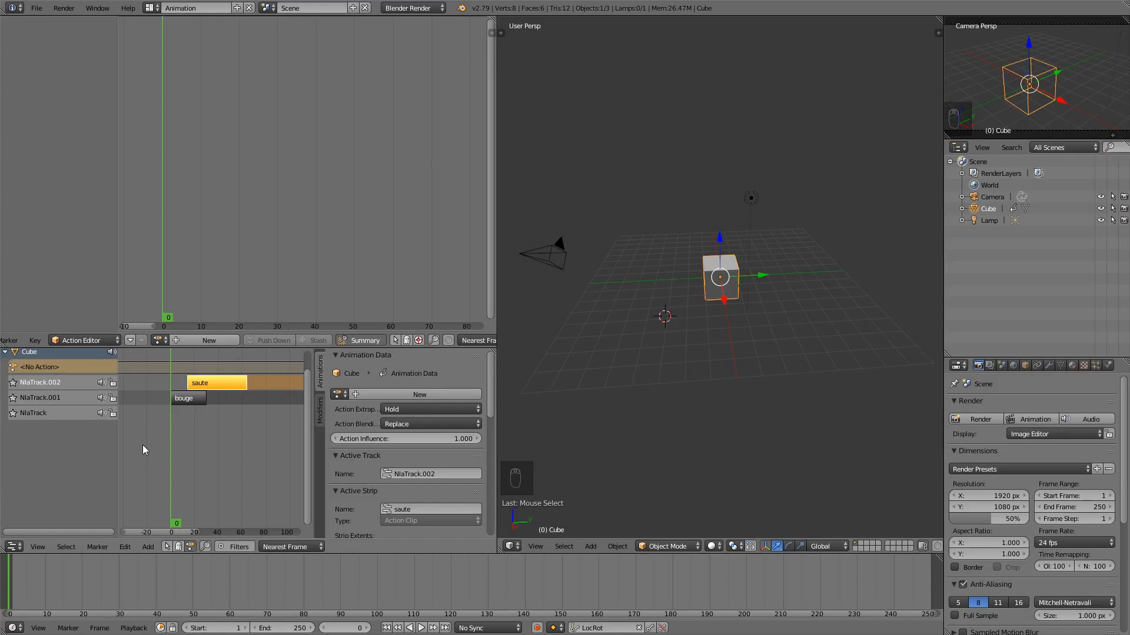
key("alt+a")
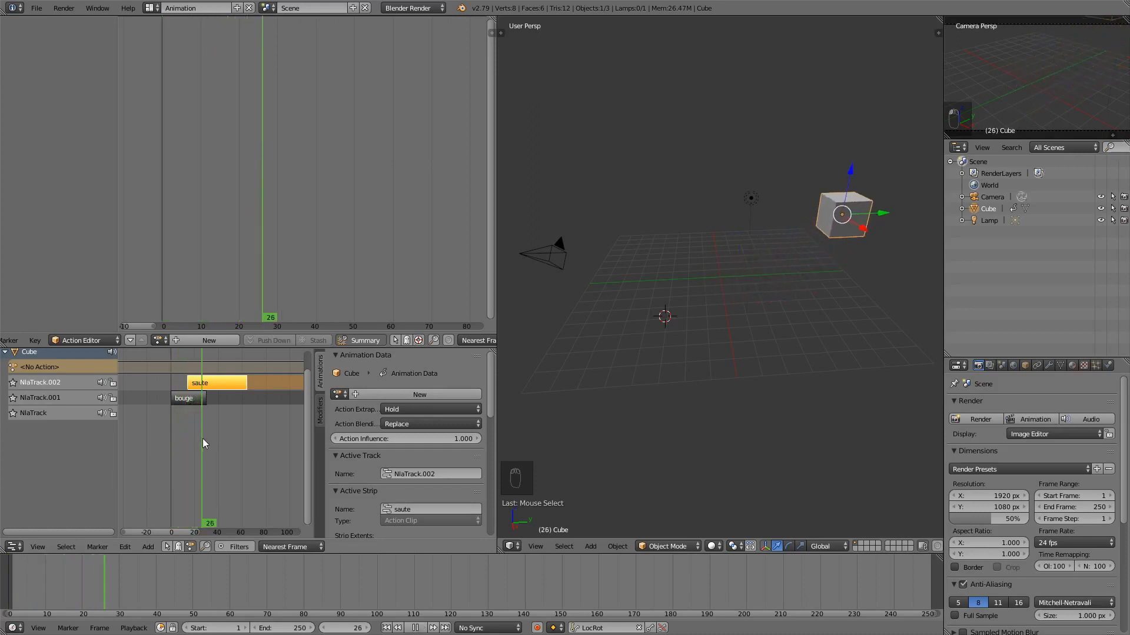
key("alt+a")
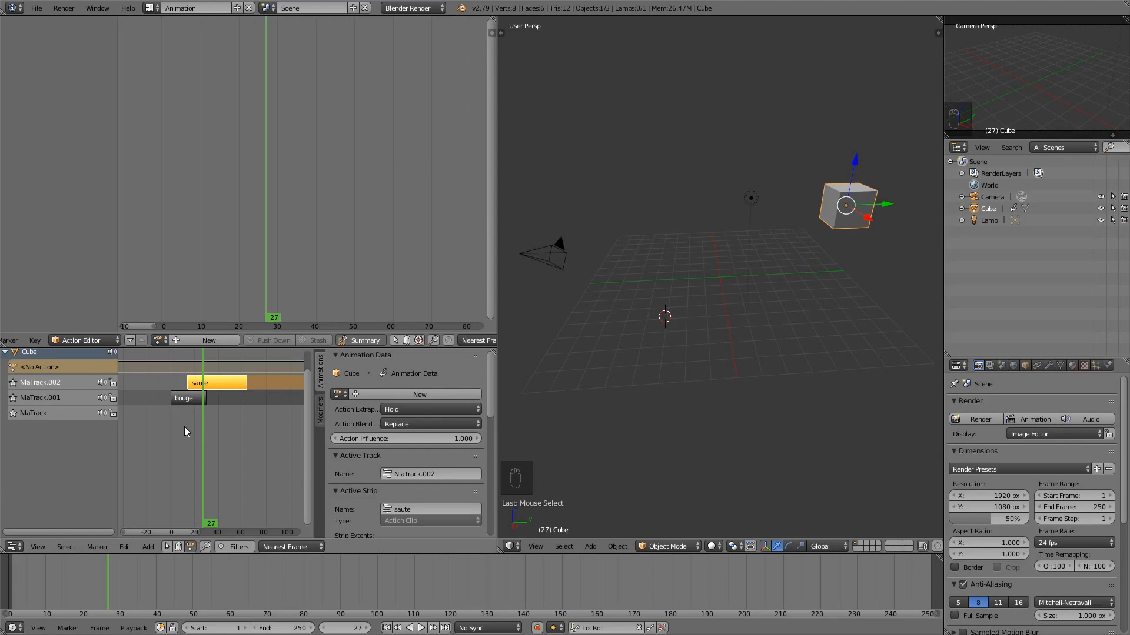
Step: Enter tweak mode on the saute strip, inspect its keyframes in the Action Editor, and exit tweak mode
key("Tab")
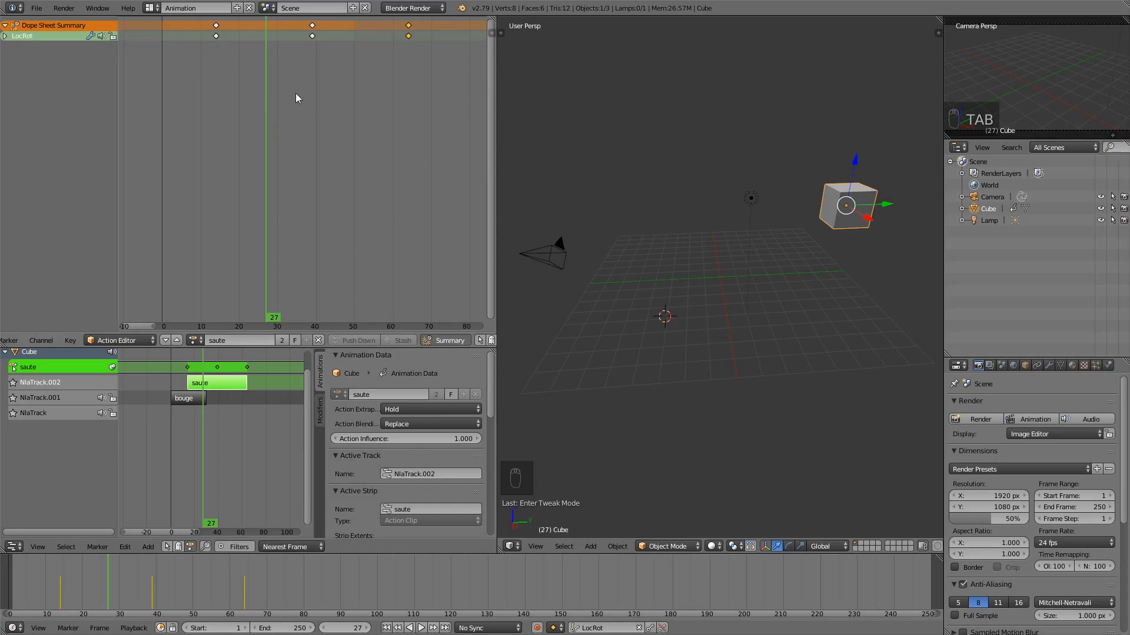
mouse_move(327, 101)
middle_mouse_down()
mouse_move(292, 98)
mouse_move(309, 93)
middle_mouse_up()
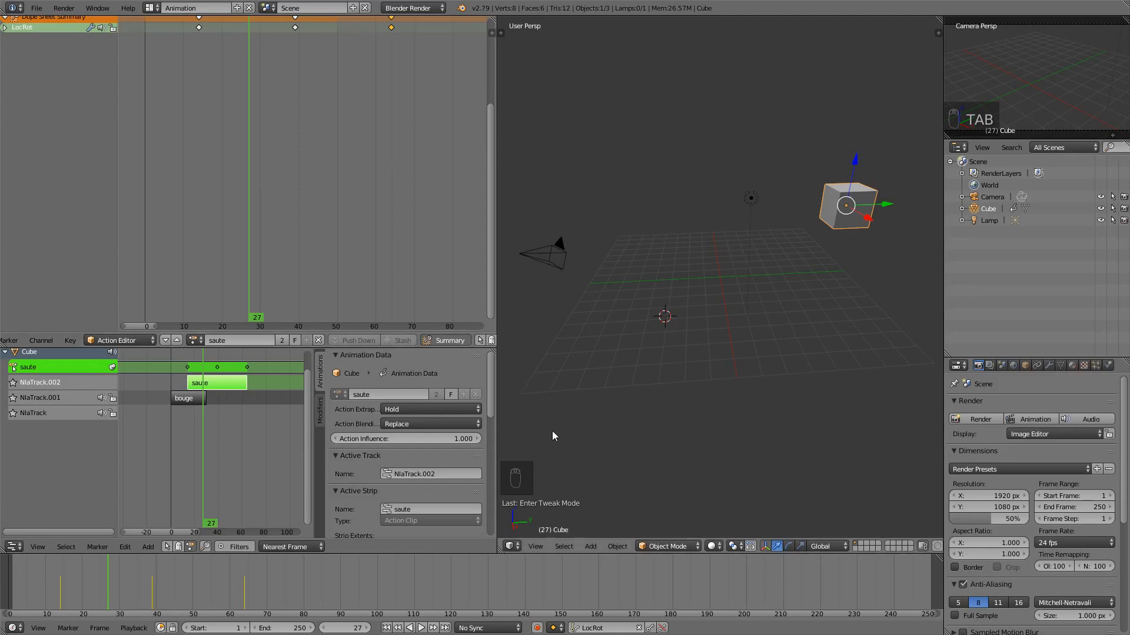
scroll(347, 489, "down", 3)
scroll(427, 507, "up", 5)
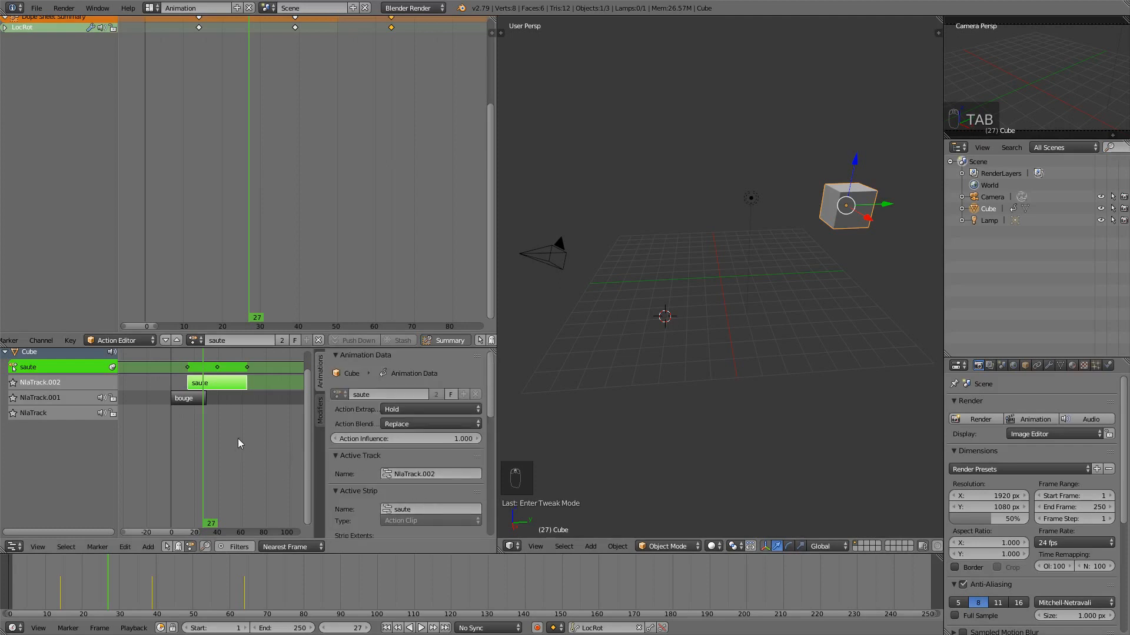
key("Tab")
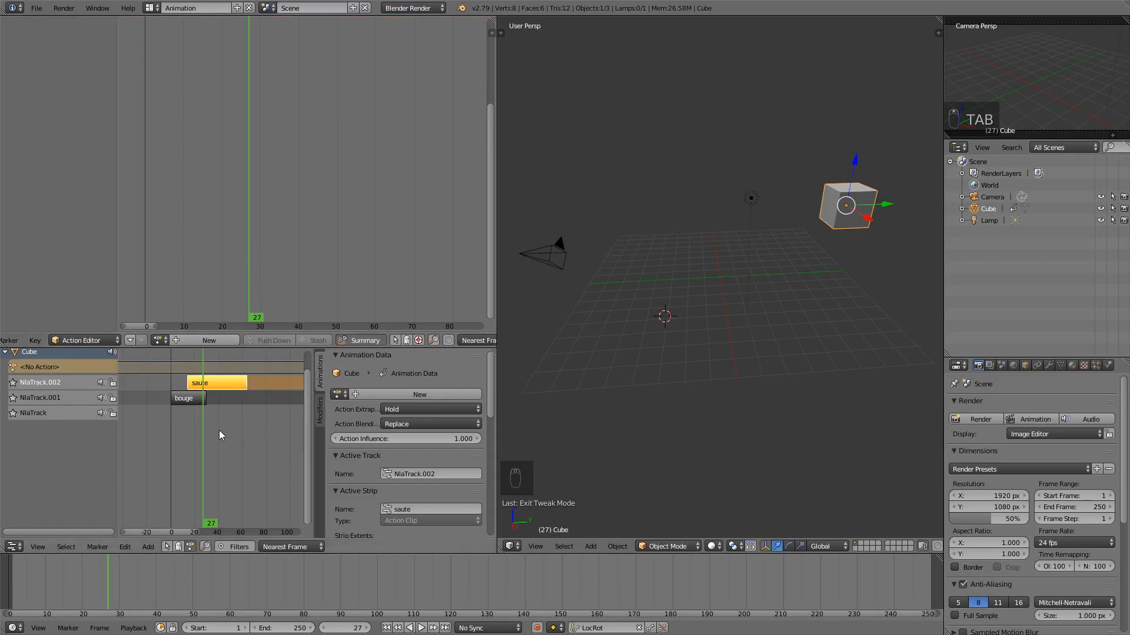
Step: Rewind to frame 0, select the bouge strip and examine its Active Strip extrapolation and blending settings
left_click_drag(216, 429, 168, 412)
right_click(192, 398)
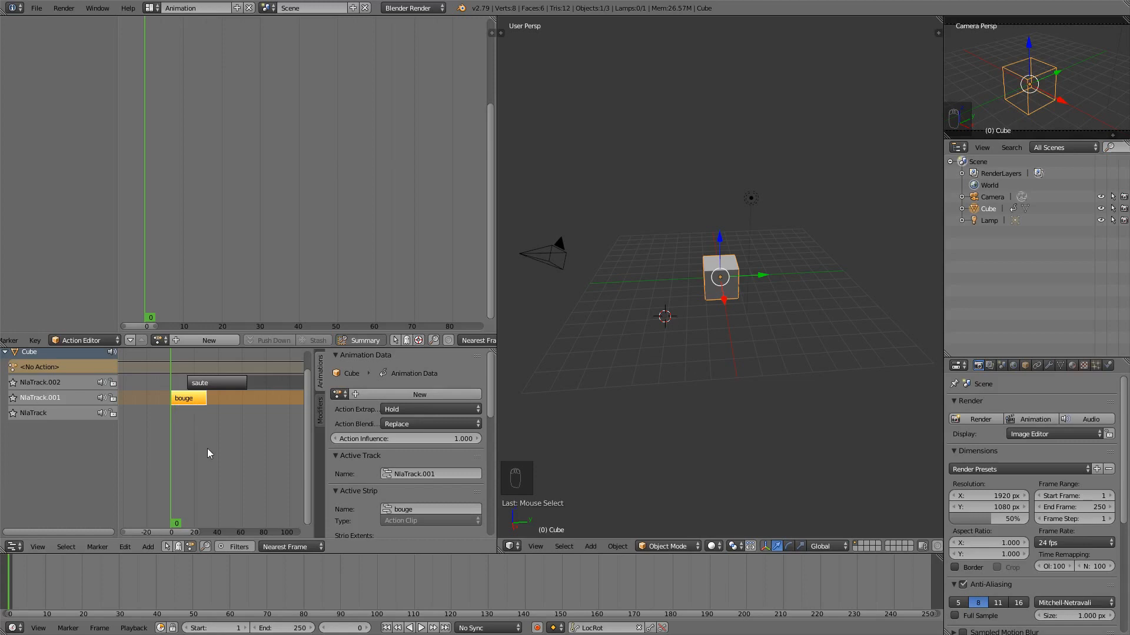
scroll(377, 492, "down", 5)
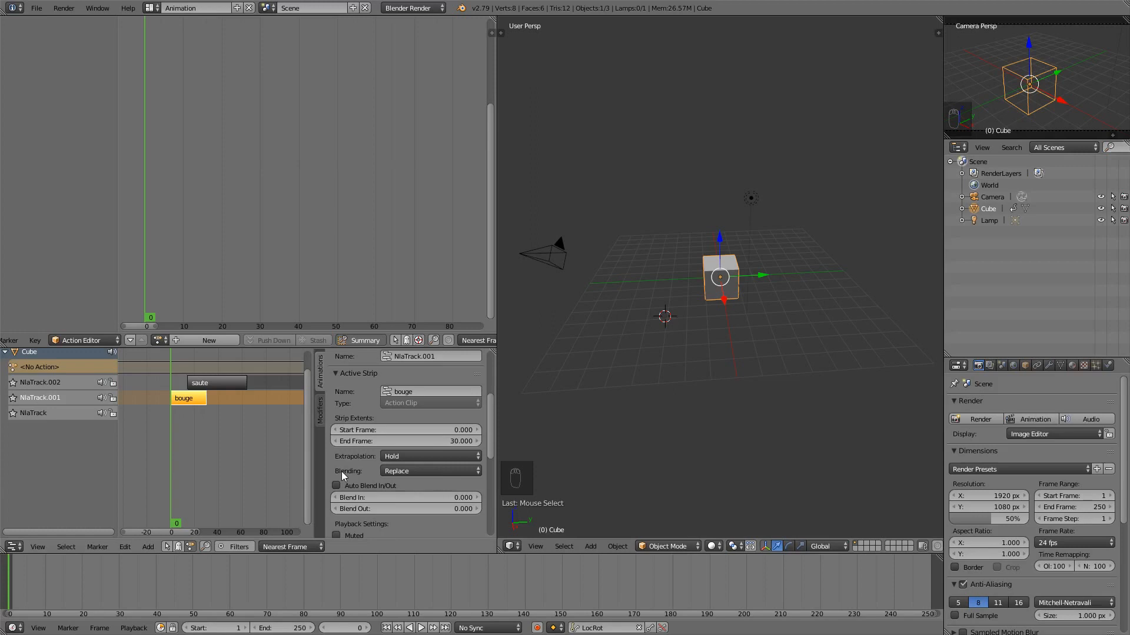
Step: Select the saute strip and open it in tweak mode to examine its LocRot keyframes, leaving tweak mode when done
right_click(210, 383)
key("Tab")
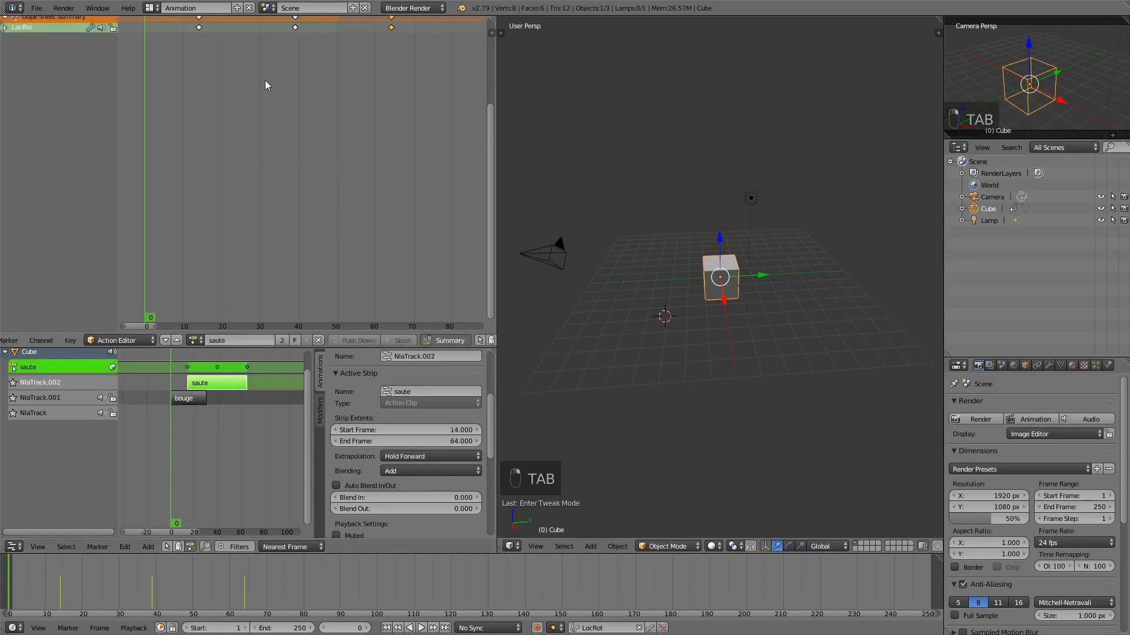
middle_click_drag(228, 111, 242, 211)
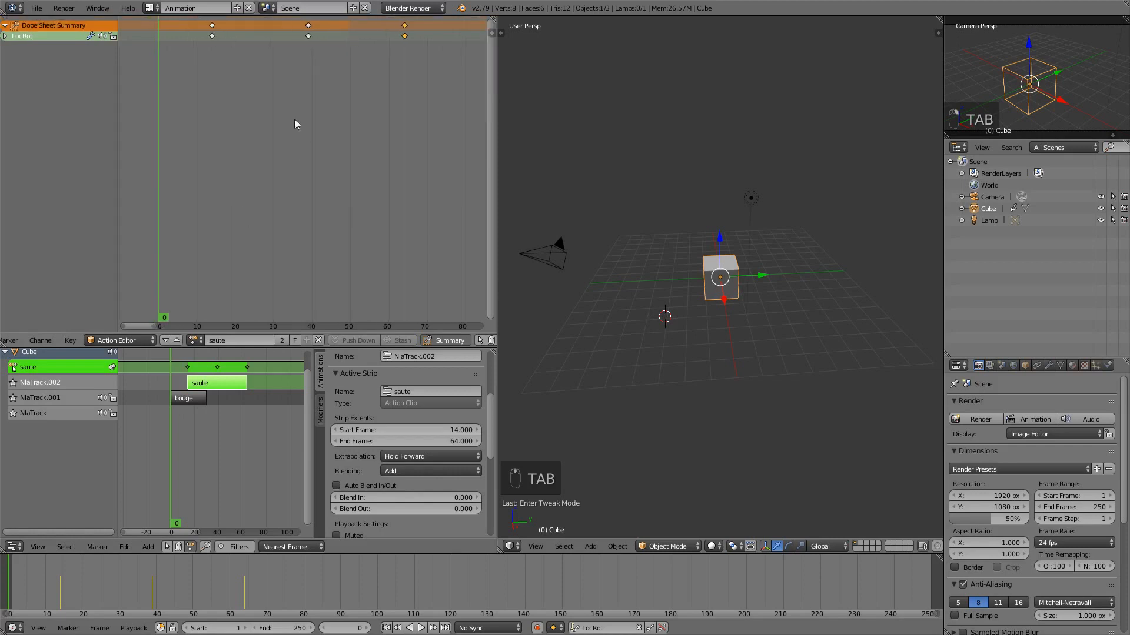
right_click(211, 37)
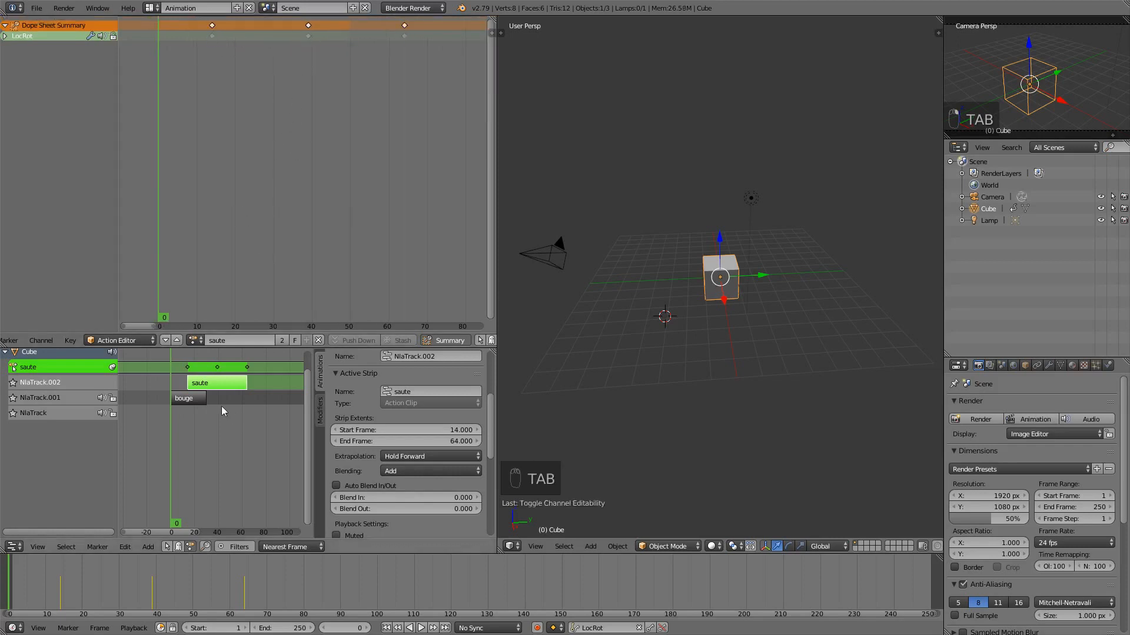
key("Tab")
Step: Open the bouge strip in tweak mode to compare its LocRot keyframes, and leave tweak mode
right_click(189, 399)
key("Tab")
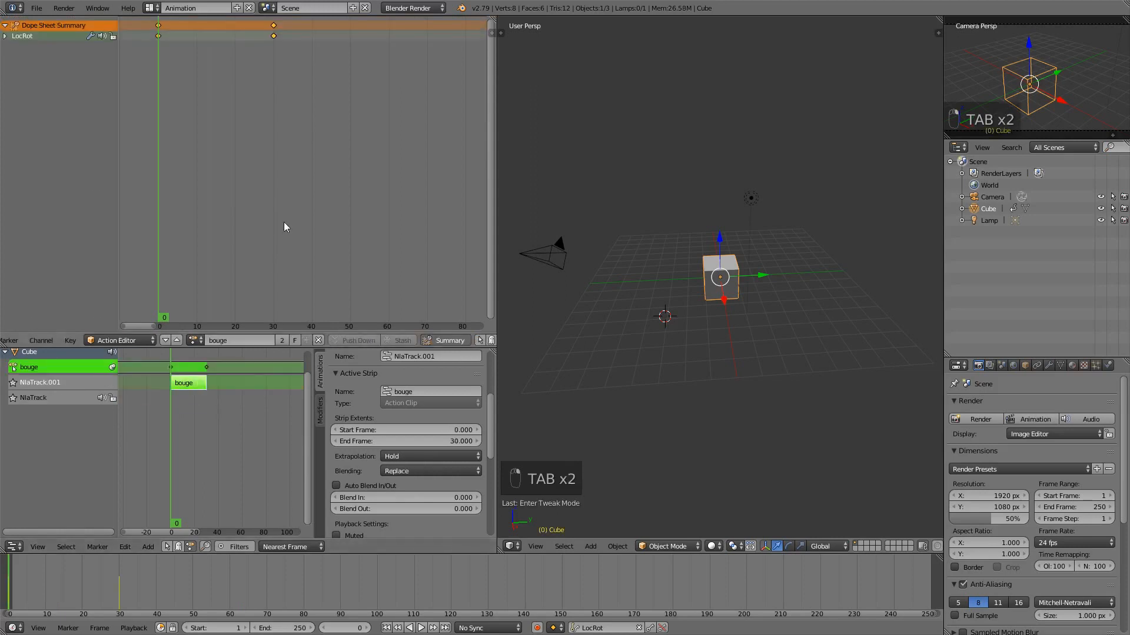
key("Tab")
key("Tab")
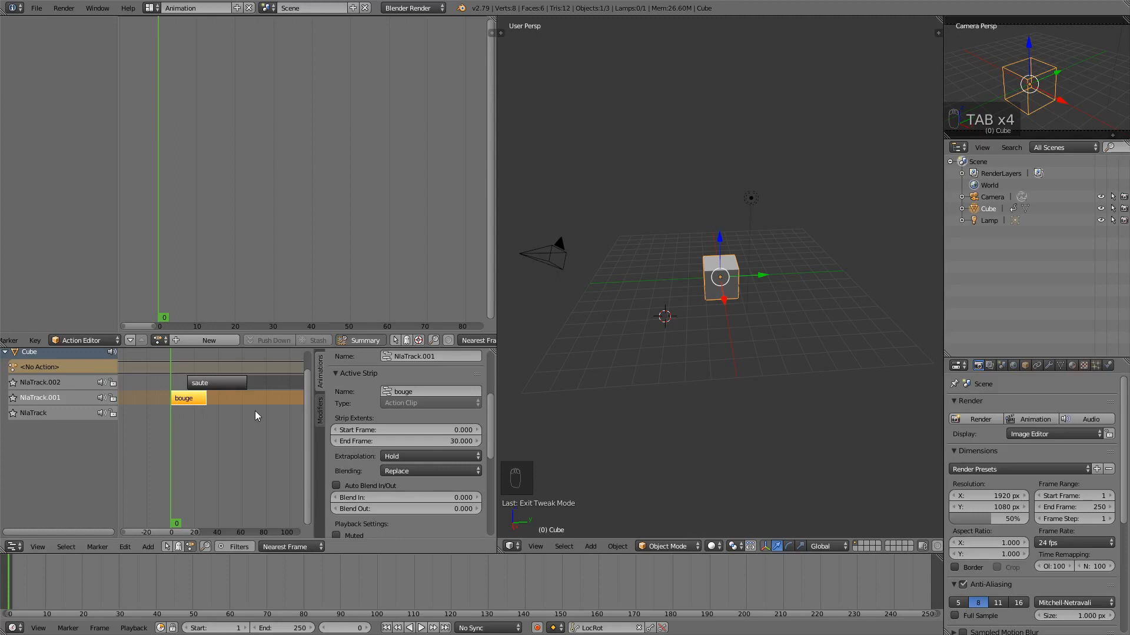
Step: Move the saute strip to start at frame 4 and scrub through its overlap with bouge
key("alt+a")
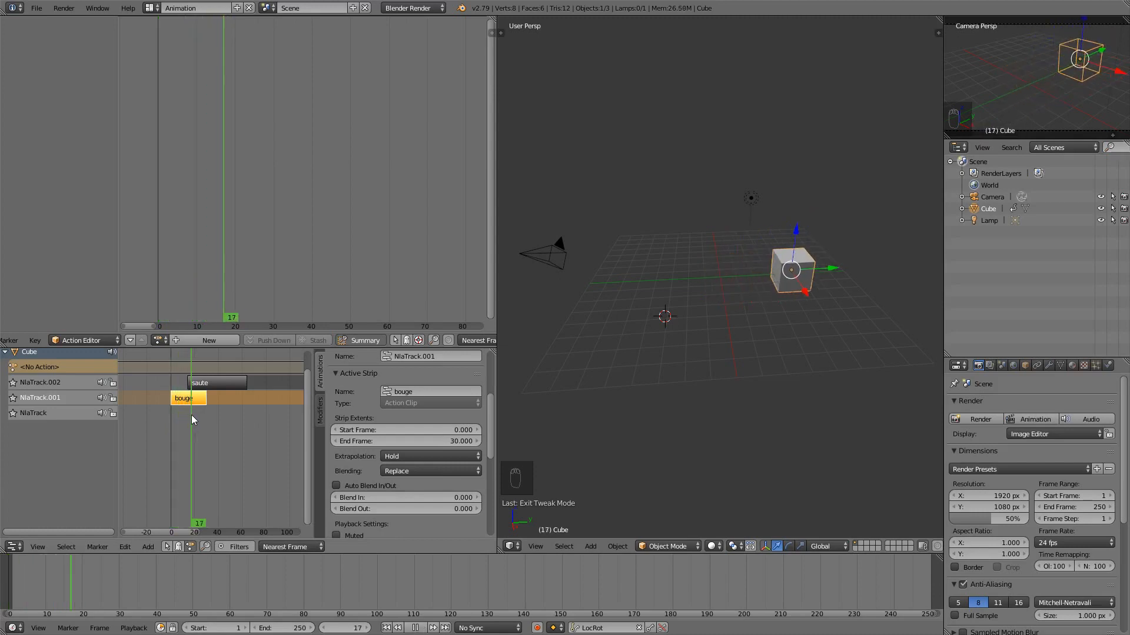
key("alt+a")
left_click(203, 384)
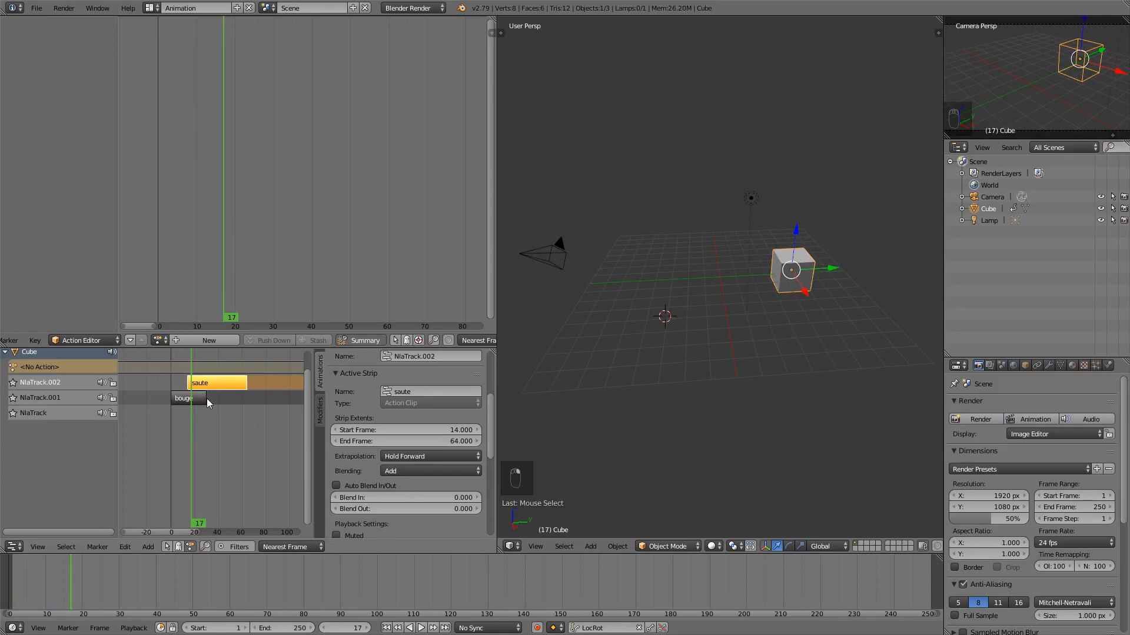
key("g")
left_click(192, 399)
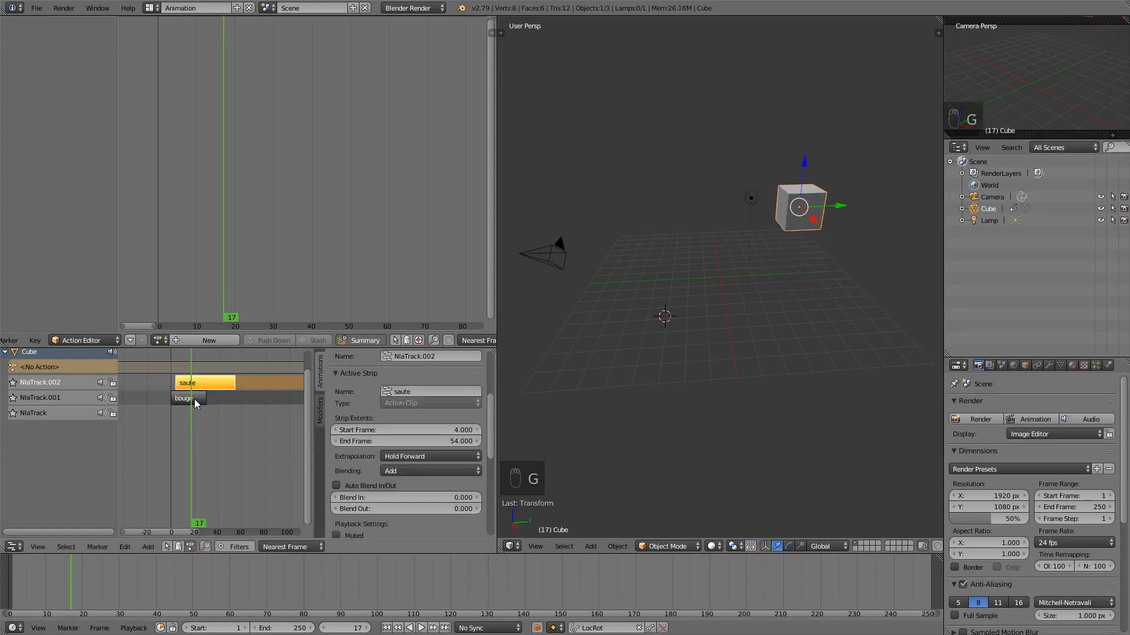
key("shift+alt+a")
left_click_drag(163, 417, 190, 415)
Step: Set the bouge strip's Blend Out to 14.1 and play the animation from frame 0 to test it
right_click(195, 405)
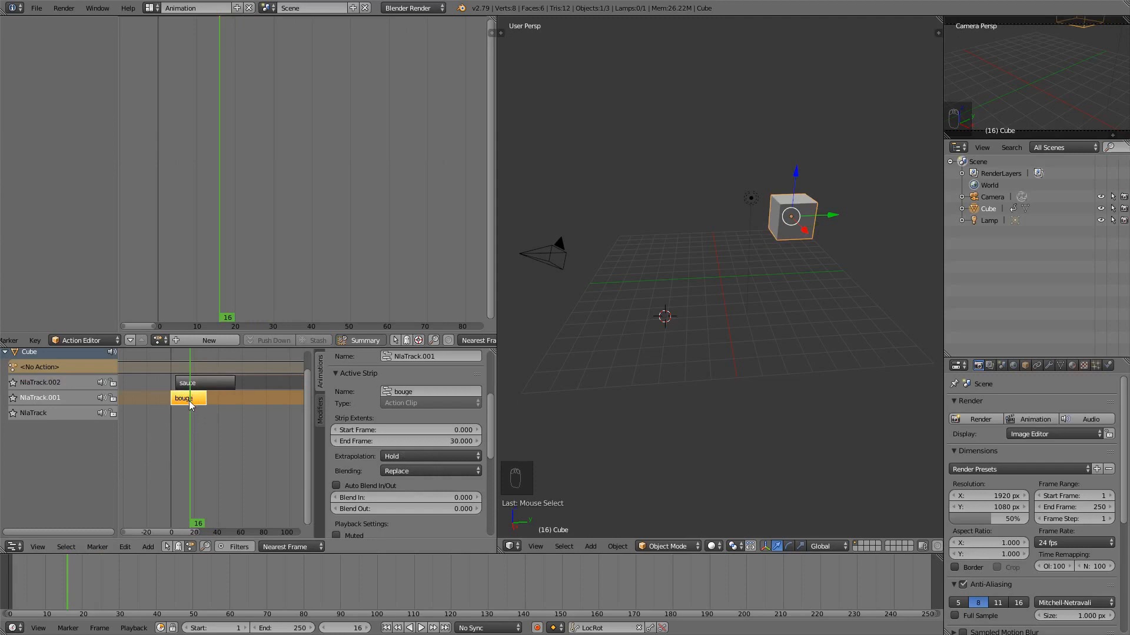
scroll(427, 510, "down", 2)
mouse_move(425, 462)
left_mouse_down()
mouse_move(395, 462)
mouse_move(424, 462)
left_mouse_up()
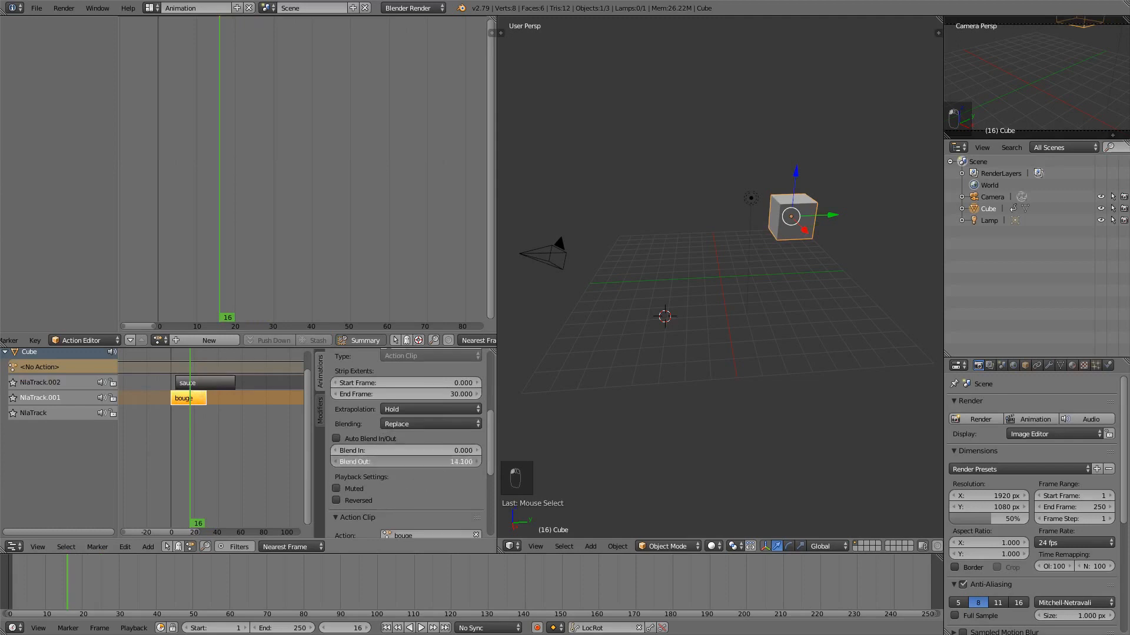
key("alt+a")
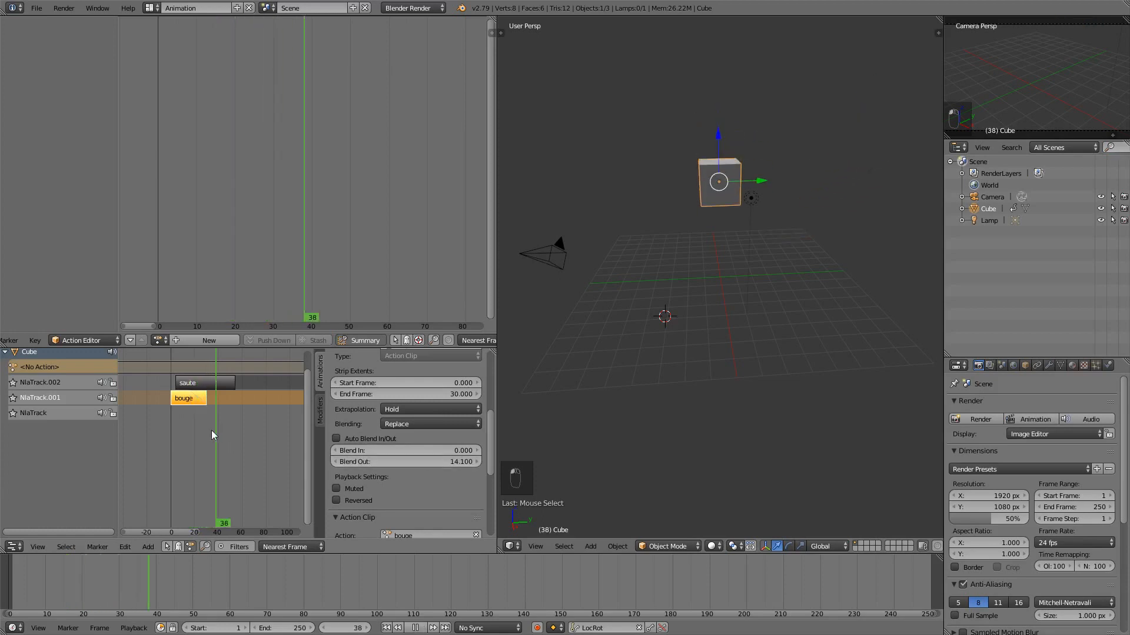
left_click_drag(211, 430, 168, 432)
key("alt+a")
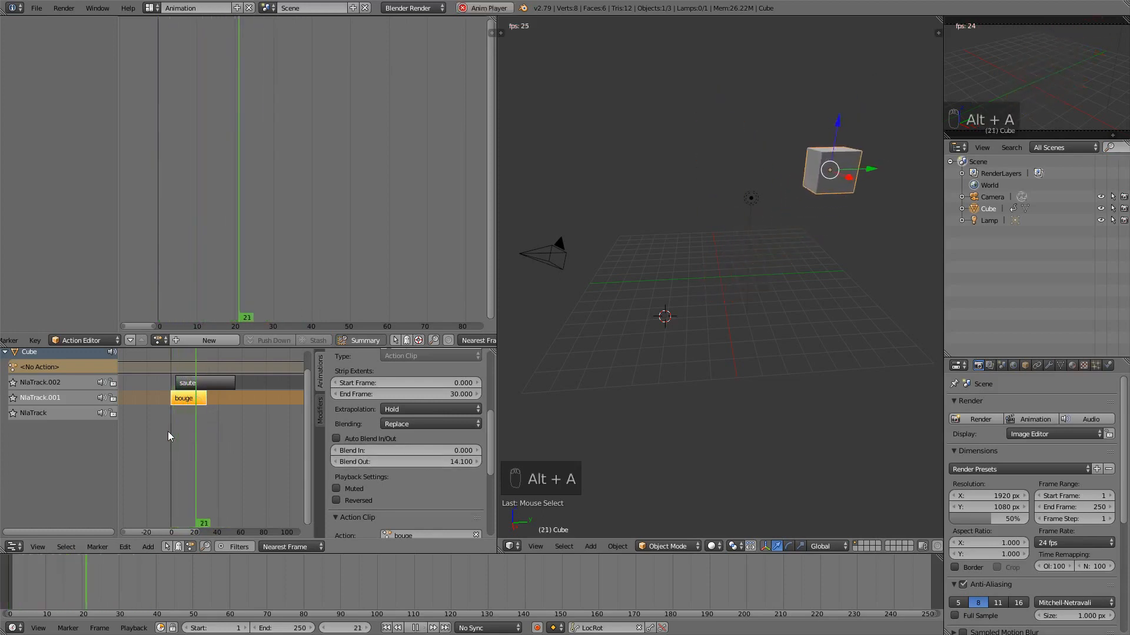
key("alt+a")
Step: Reset the bouge strip's Blend Out to 0
left_click(429, 463)
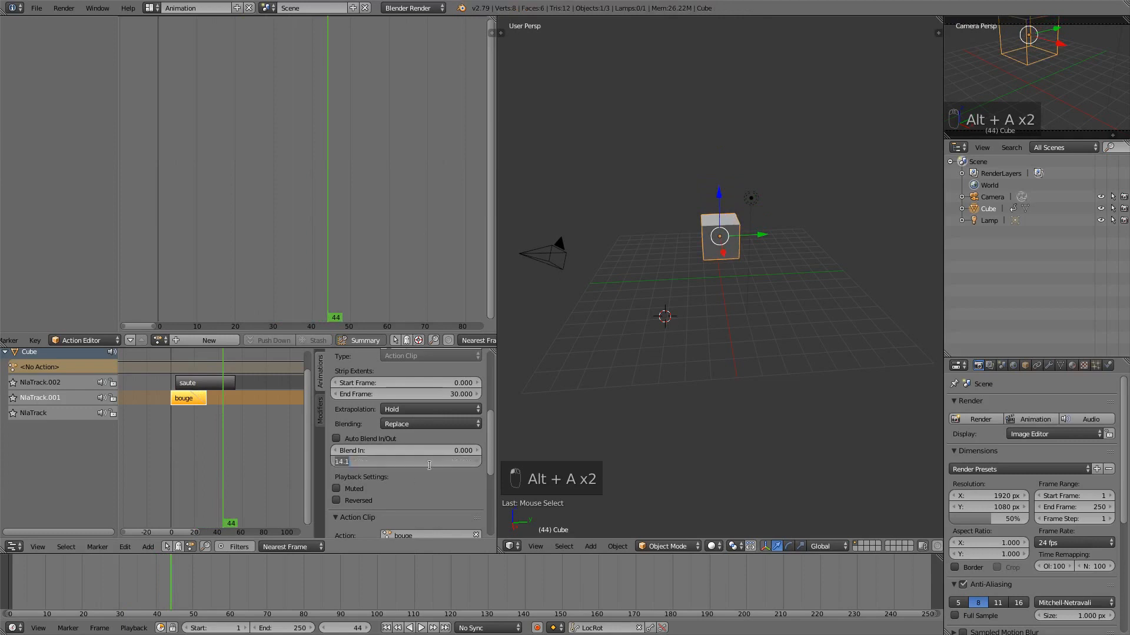
type("0")
key("Return")
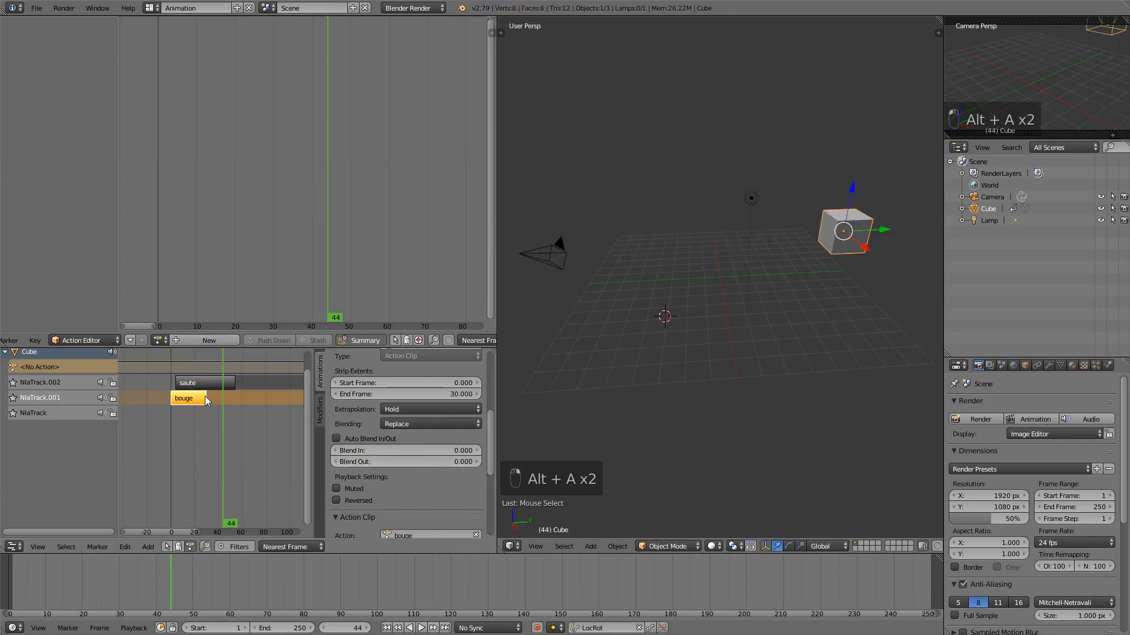
Step: Shorten the bouge strip by setting its Action Clip end frame to 18.3, and play back the animation
scroll(371, 463, "down", 4)
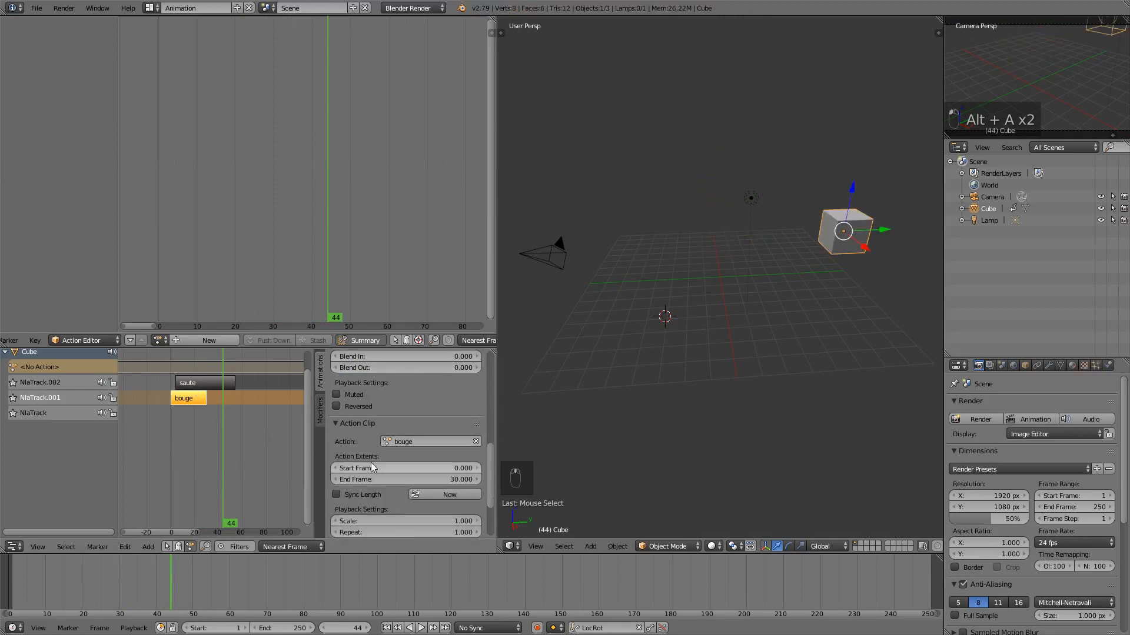
left_click_drag(395, 479, 363, 479)
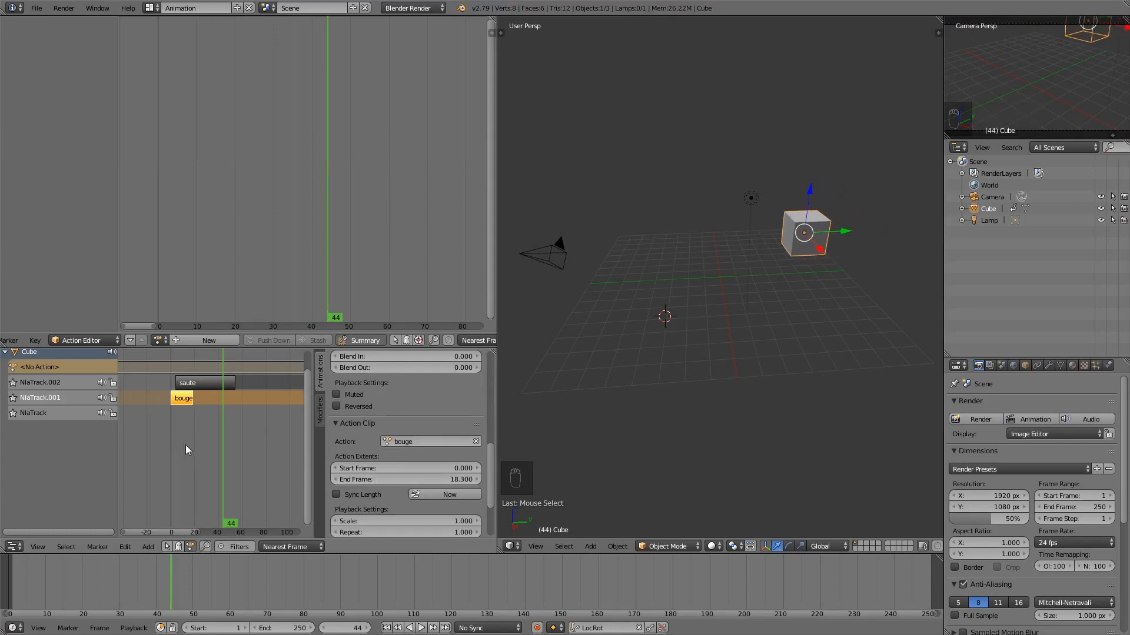
key("alt+a")
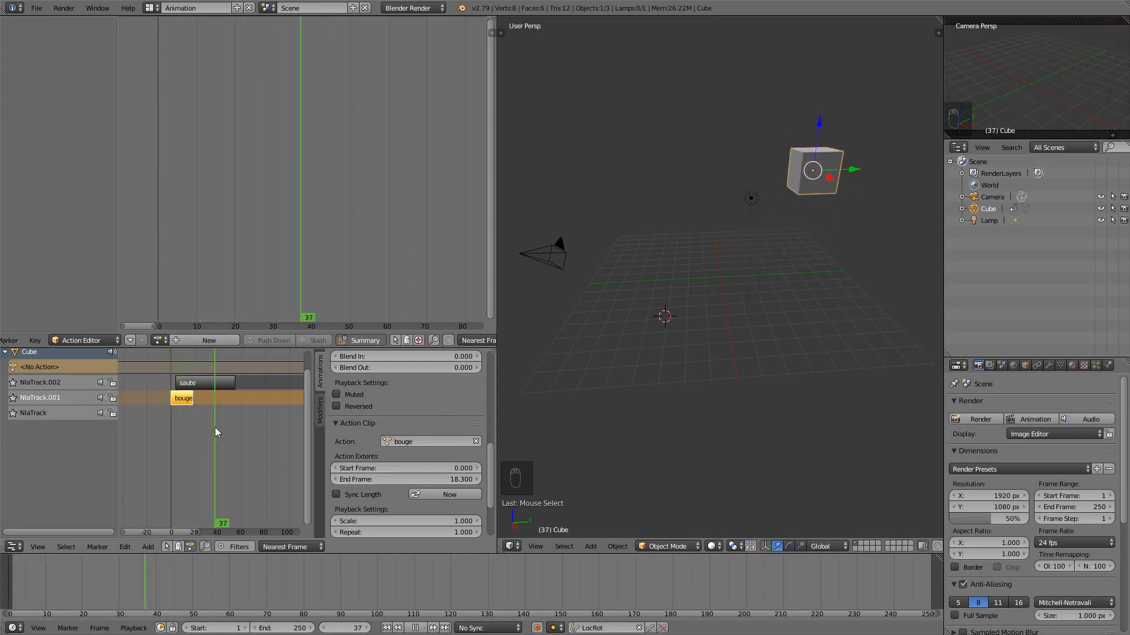
Step: Scrub back to frame 0, stop playback, and extend the bouge strip's Action Clip end frame to 32.3
left_click_drag(227, 425, 167, 433)
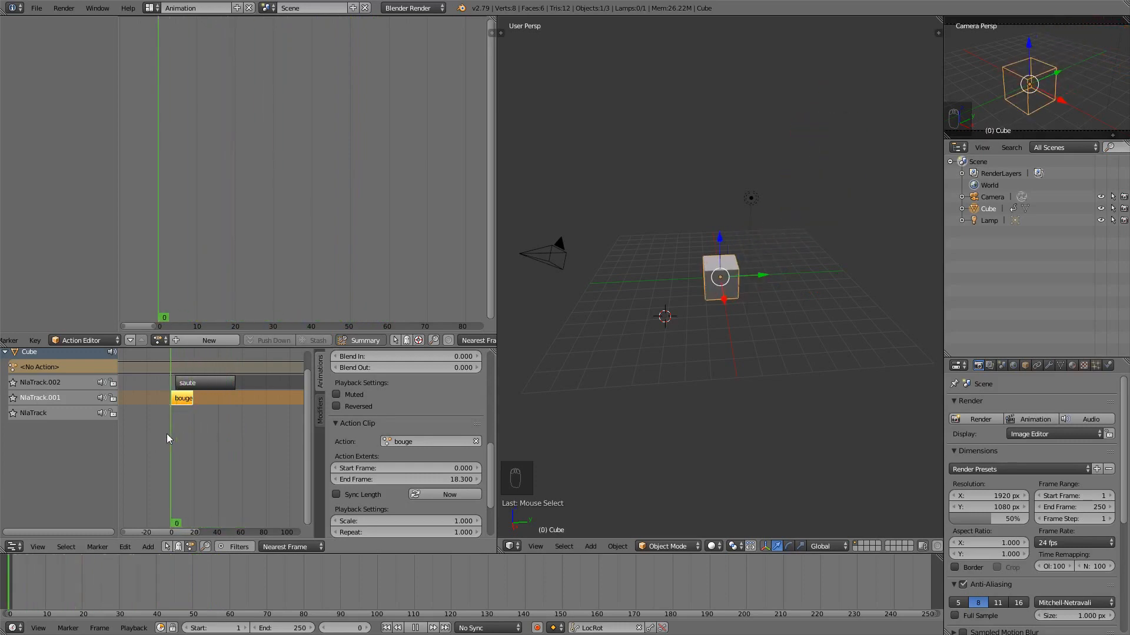
key("alt+a")
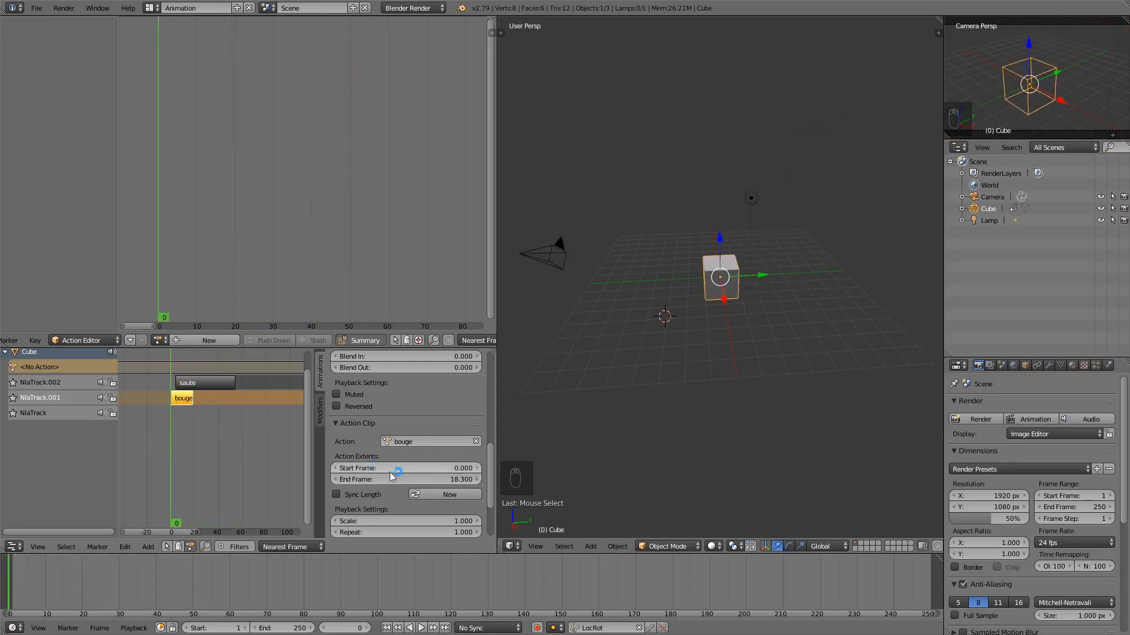
mouse_move(389, 474)
left_mouse_down()
mouse_move(454, 474)
mouse_move(396, 474)
mouse_move(418, 474)
mouse_move(407, 483)
left_mouse_up()
left_click(392, 469)
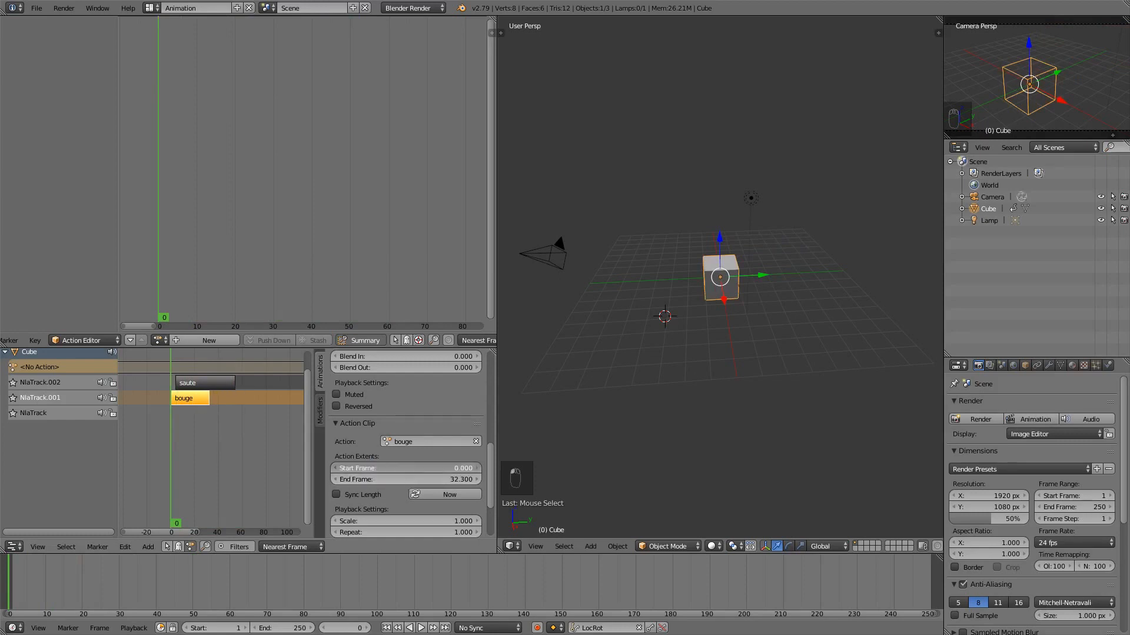
Step: Set the bouge strip's Action Clip end frame to 0
left_click(382, 483)
left_click(385, 482)
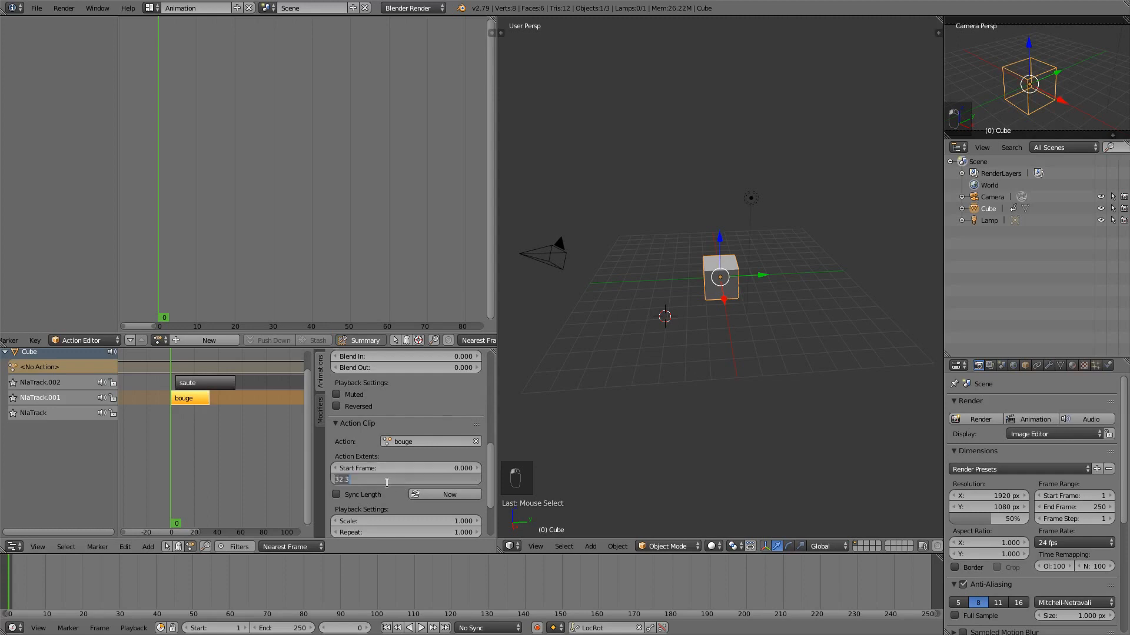
type("0")
key("Return")
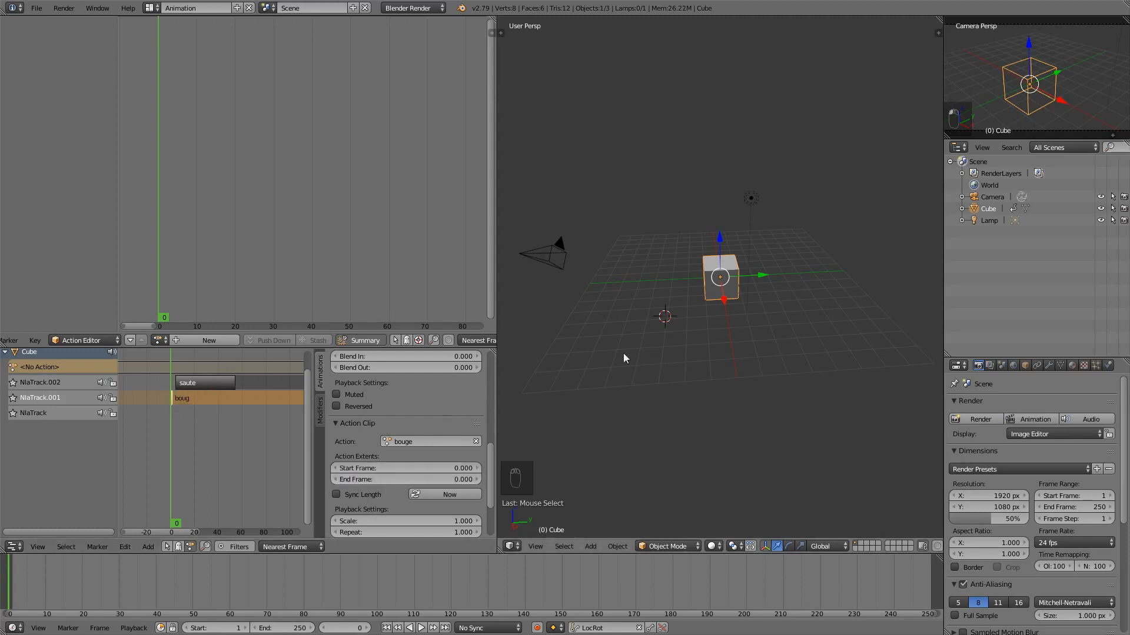
Step: Examine the cube from several angles and in the front, right and top orthographic views
middle_click_drag(828, 308, 749, 312)
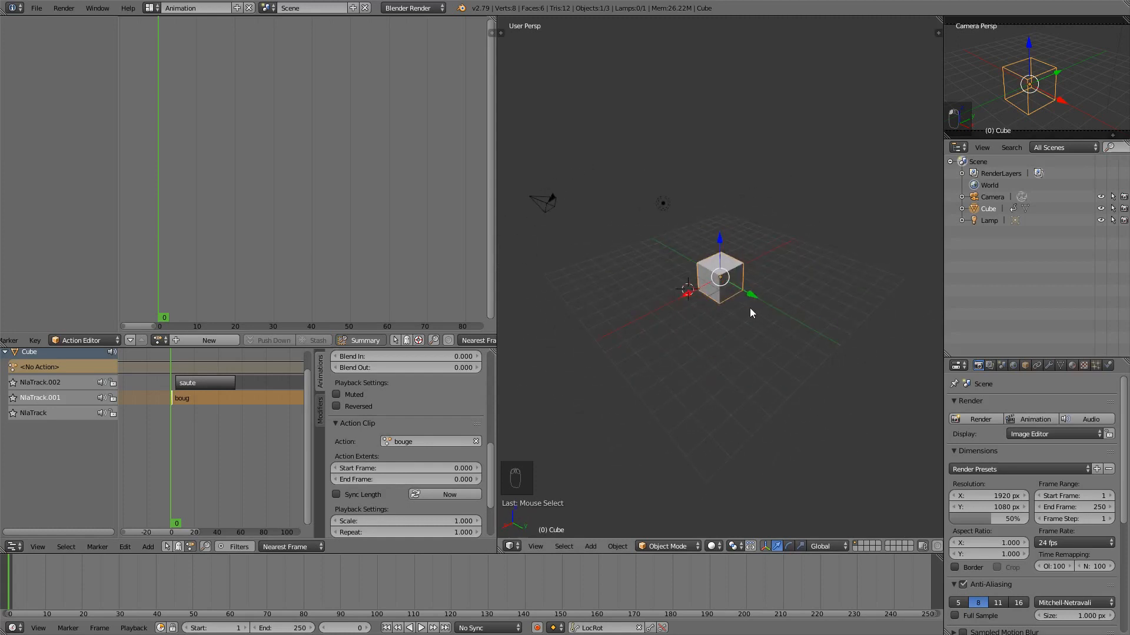
mouse_move(759, 319)
middle_mouse_down()
mouse_move(633, 306)
mouse_move(797, 320)
mouse_move(760, 327)
middle_mouse_up()
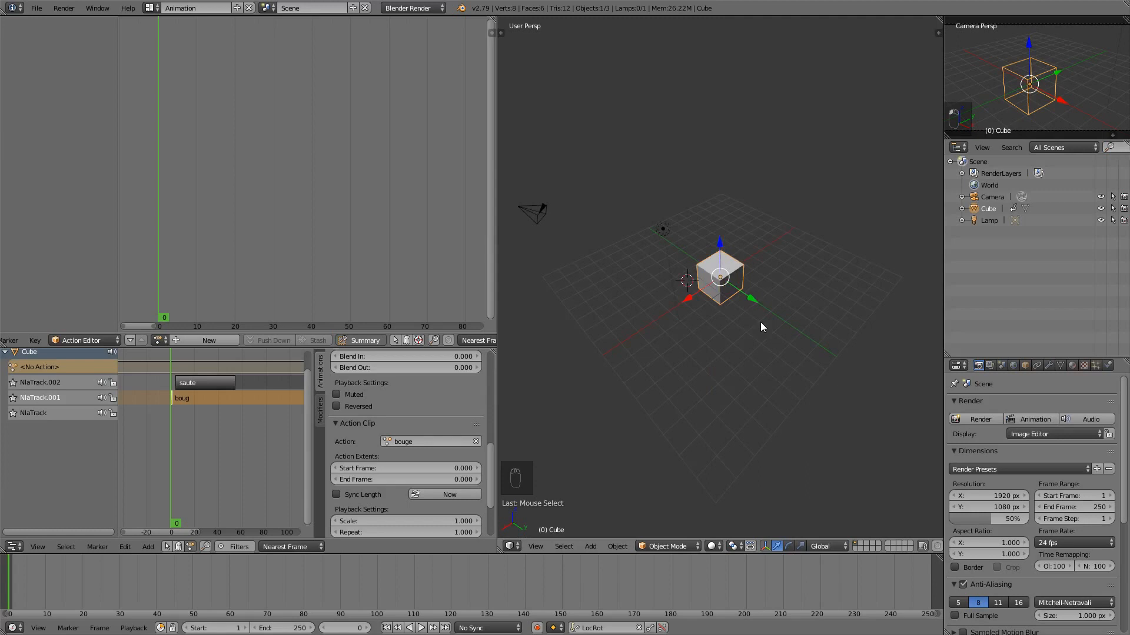
middle_click_drag(760, 322, 750, 290)
middle_click_drag(690, 308, 743, 244)
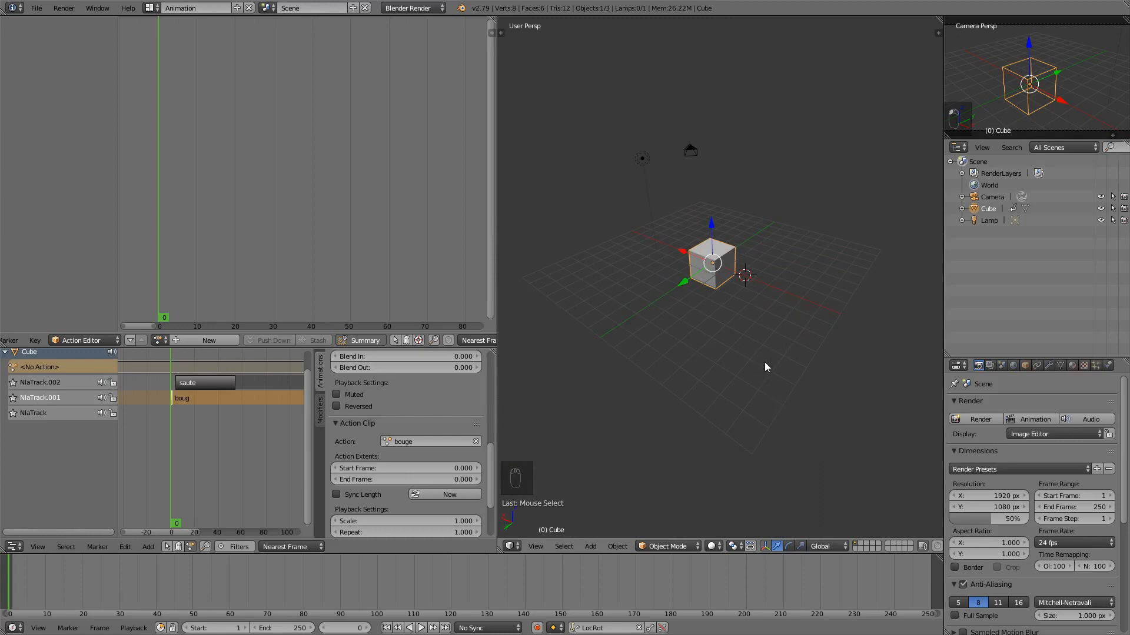
middle_click_drag(764, 362, 758, 332, "shift")
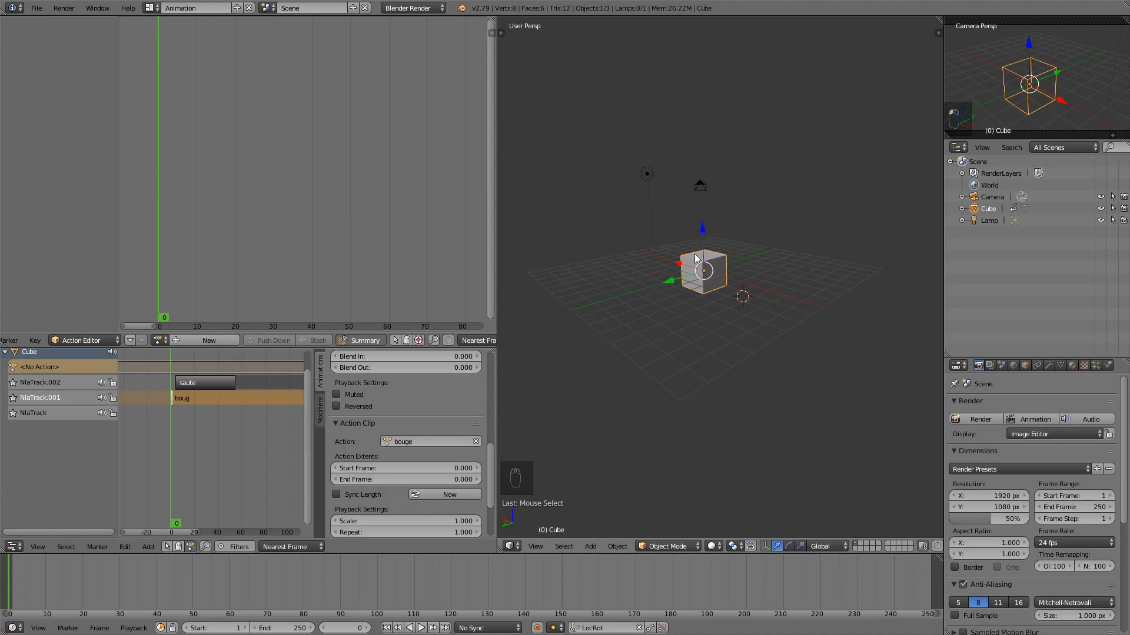
key("KP_7")
key("KP_1")
key("KP_3")
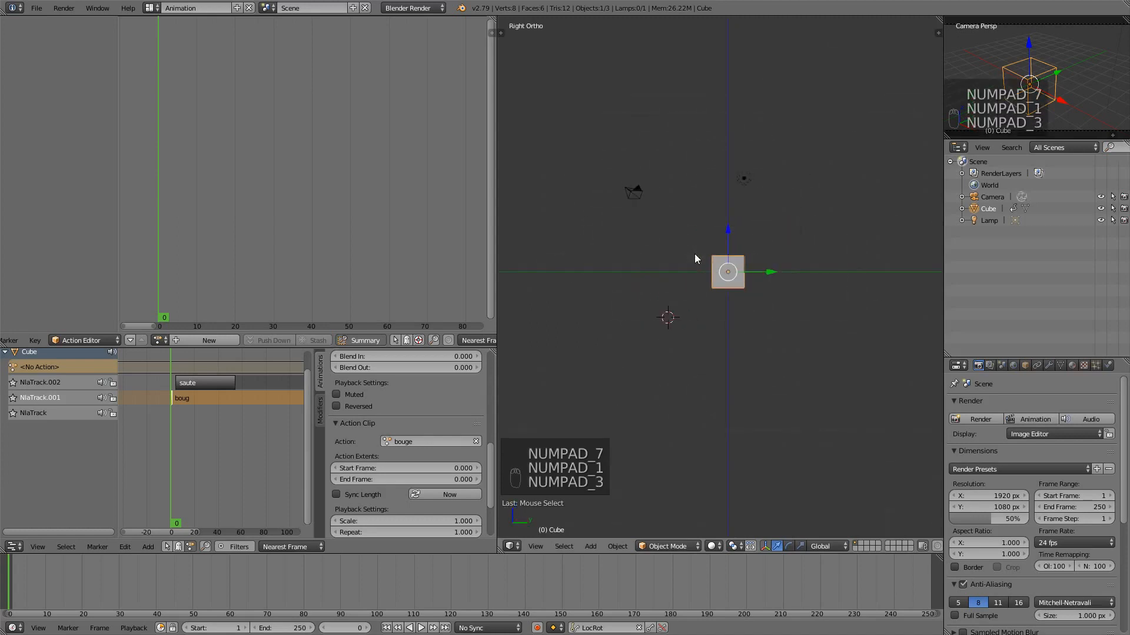
key("KP_1")
key("KP_1")
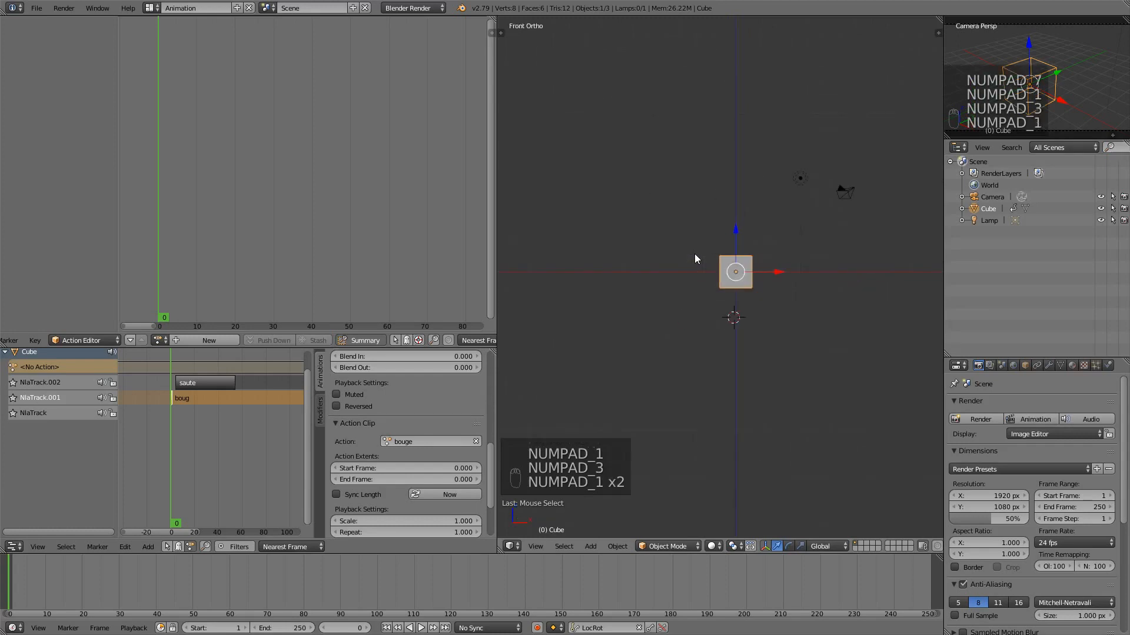
key("KP_7")
key("KP_1")
key("KP_3")
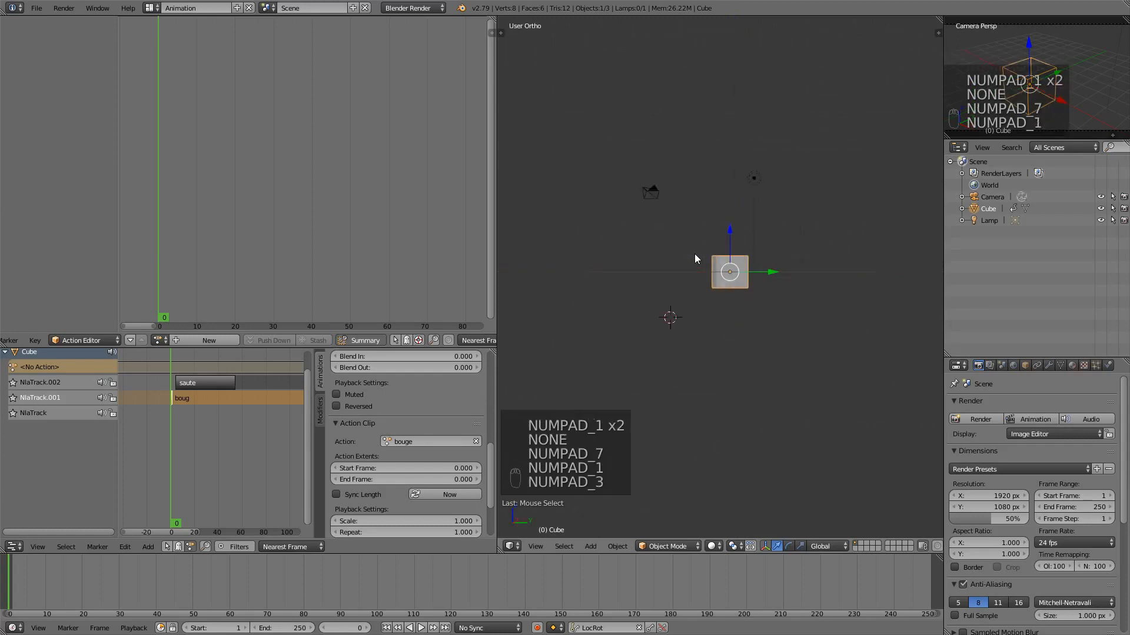
key("KP_1")
key("KP_7")
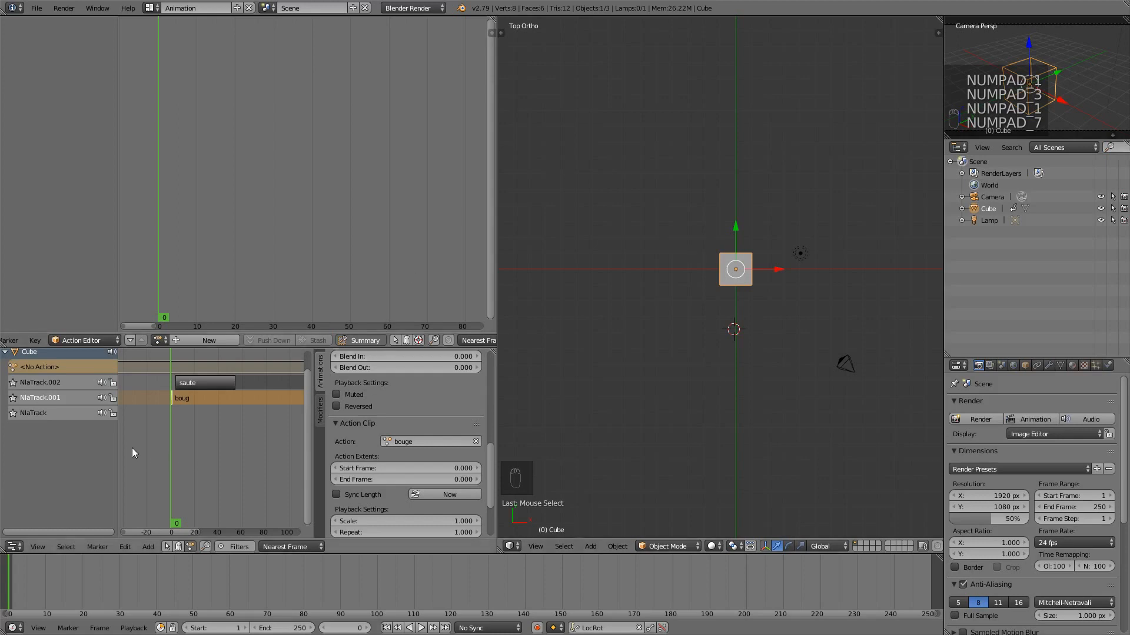
Step: Undo the last change to the bouge strip's Action Clip end frame
scroll(175, 412, "up", 2)
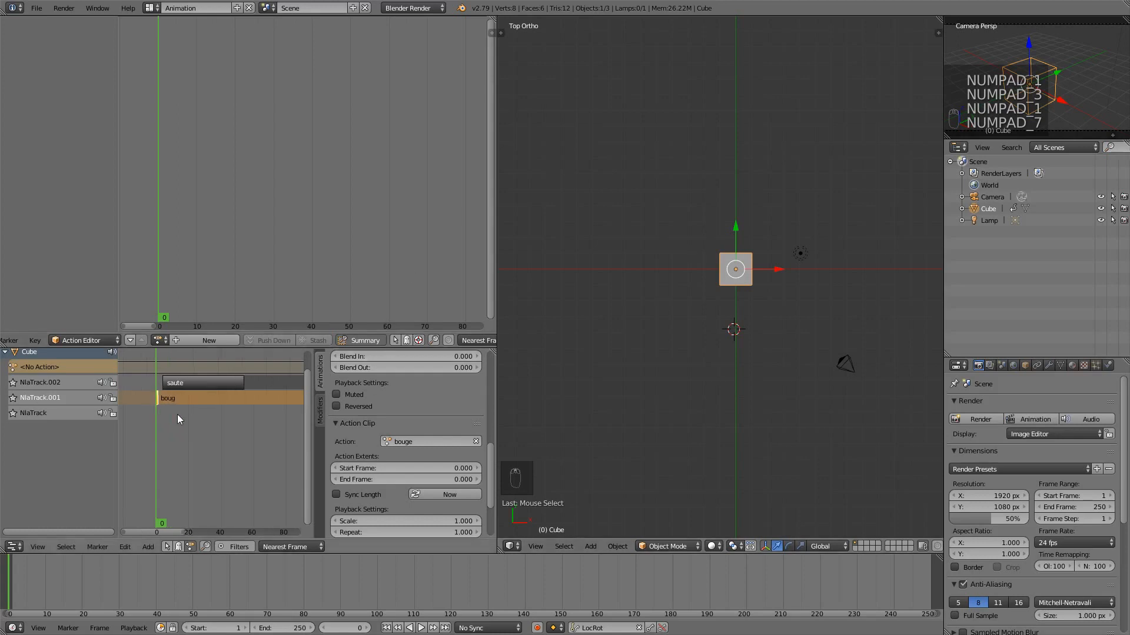
key("ctrl+z")
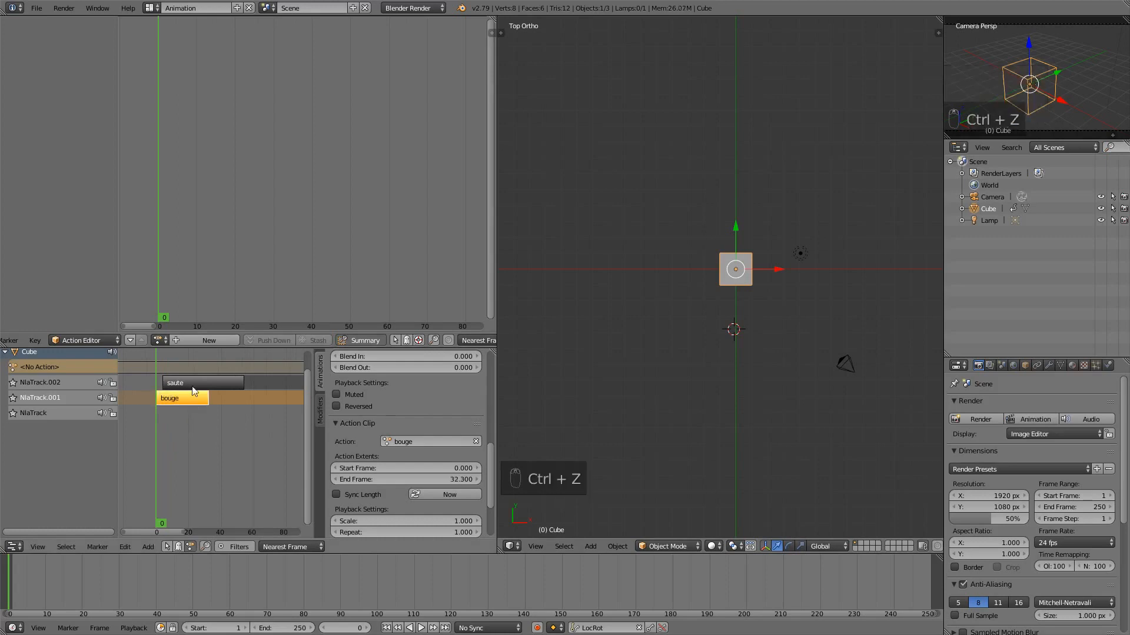
Step: Enter tweak mode on the bouge strip, try changing its Repeat value, and undo that change
key("Tab")
scroll(446, 478, "down", 3)
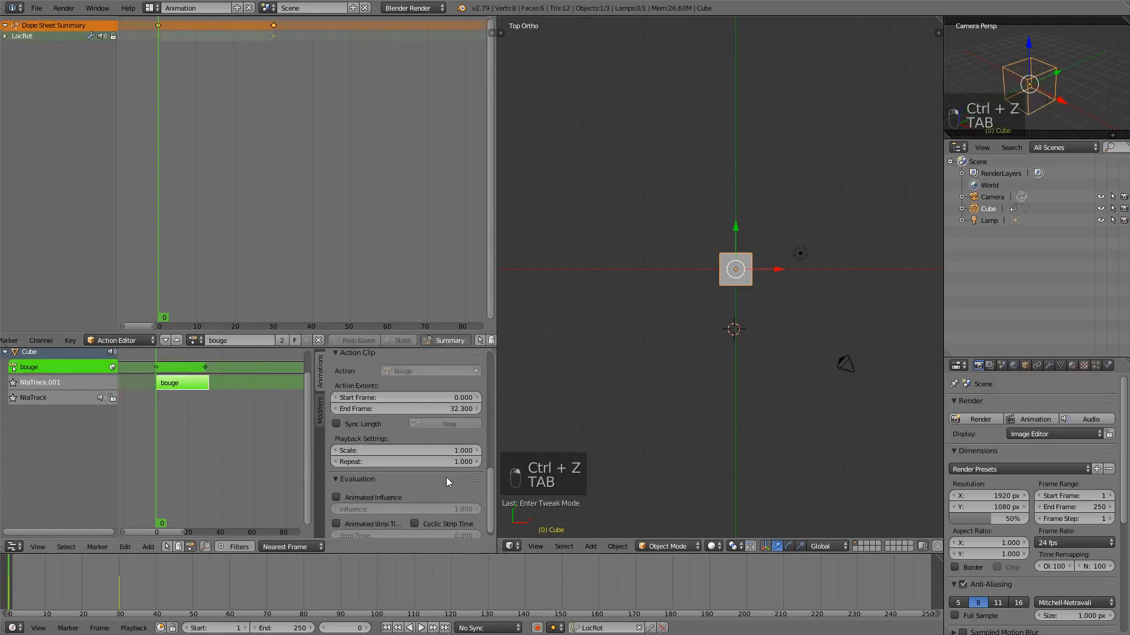
left_click_drag(360, 465, 395, 464)
key("ctrl+z")
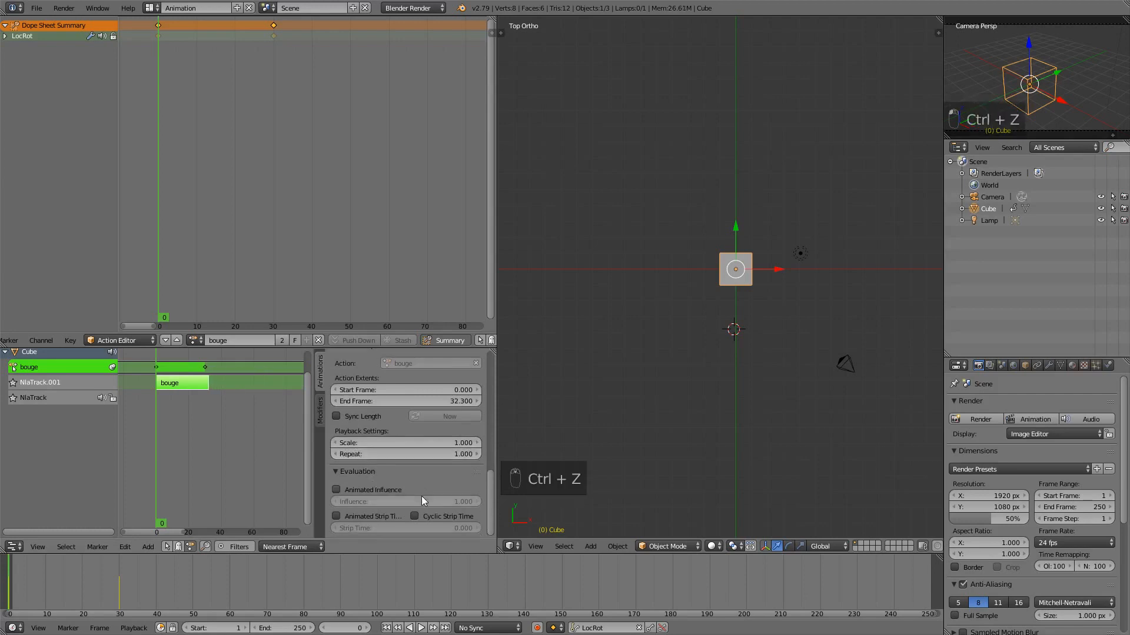
Step: Set the bouge strip's Action Clip end frame to 32.9 and leave tweak mode
scroll(350, 467, "up", 2)
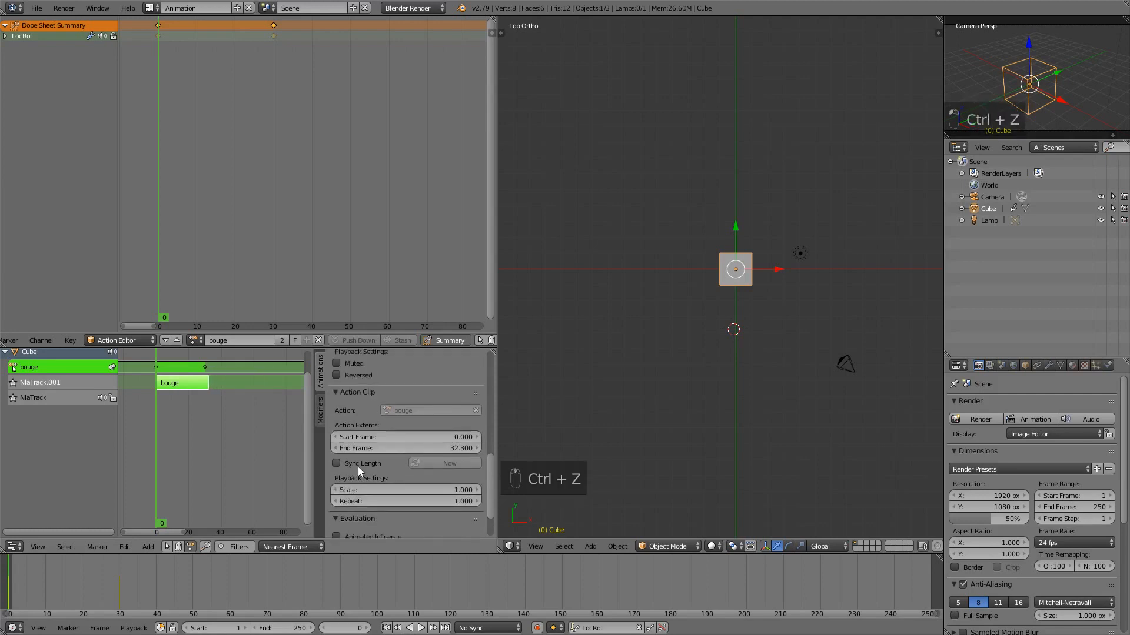
scroll(379, 463, "up", 1)
mouse_move(377, 472)
left_mouse_down()
mouse_move(393, 472)
mouse_move(376, 472)
left_mouse_up()
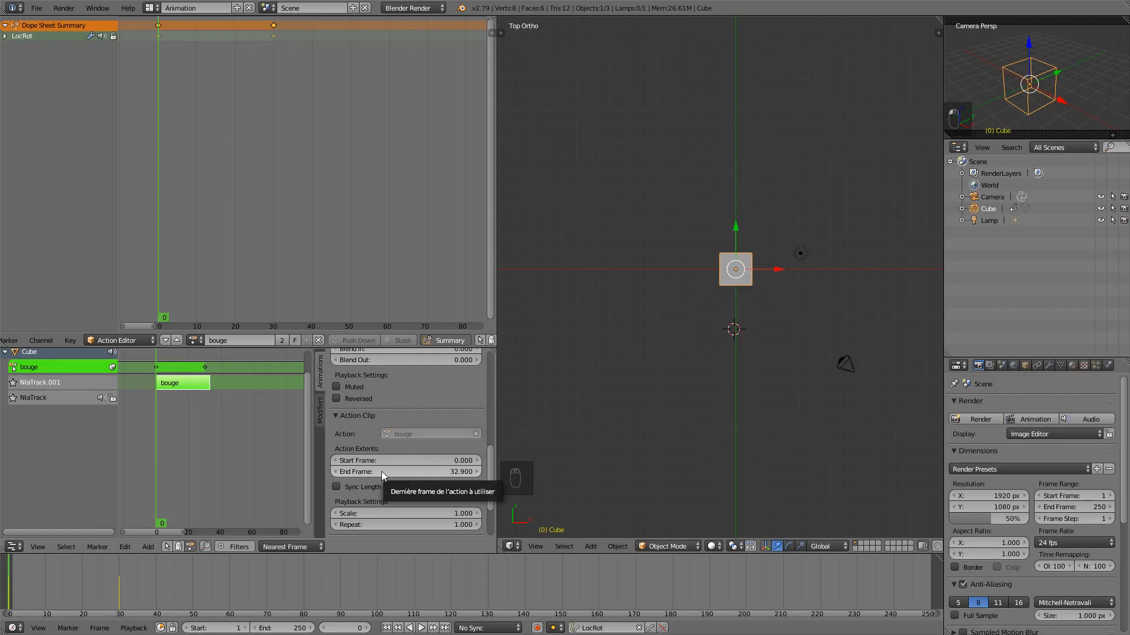
key("Tab")
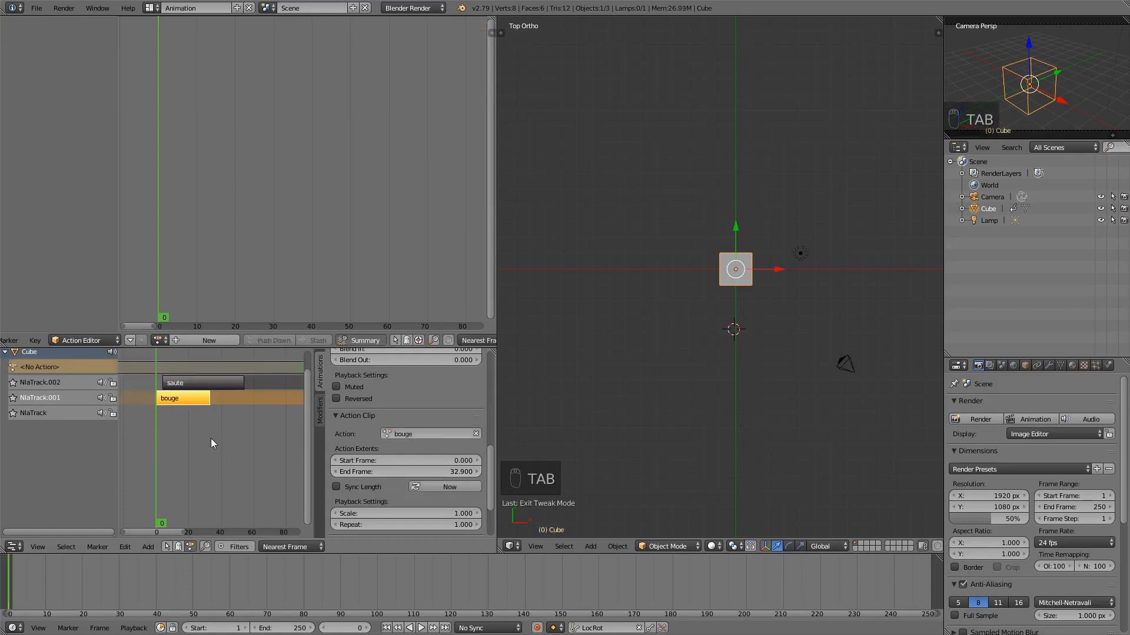
Step: Select the bouge strip and raise its Repeat value to 2.9
left_click(188, 401)
scroll(401, 479, "down", 2)
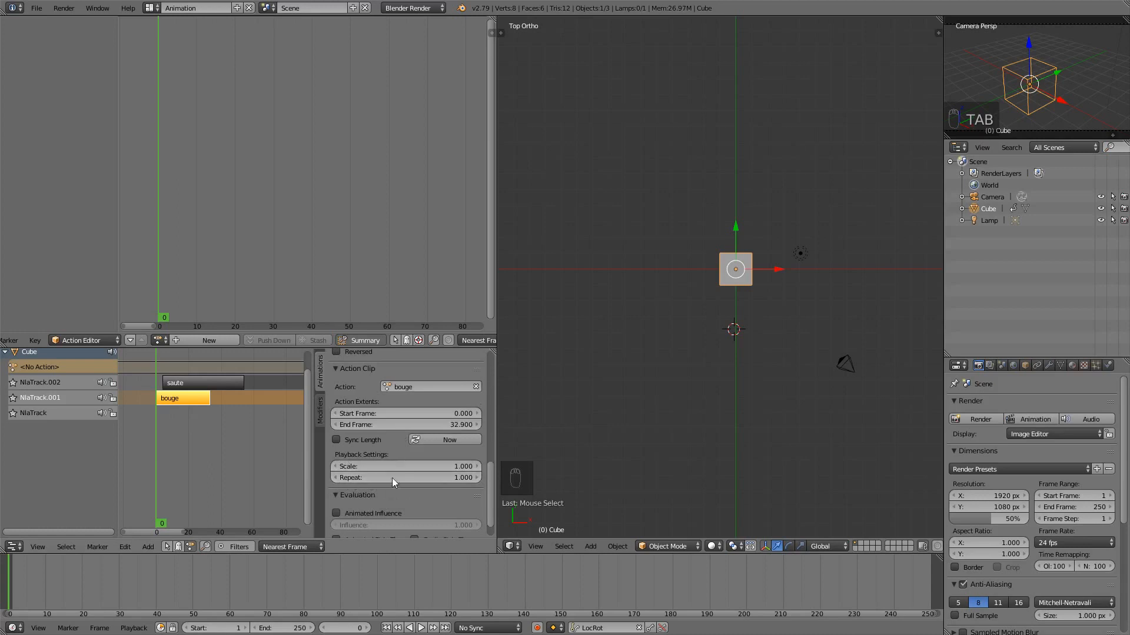
left_click_drag(406, 477, 470, 477)
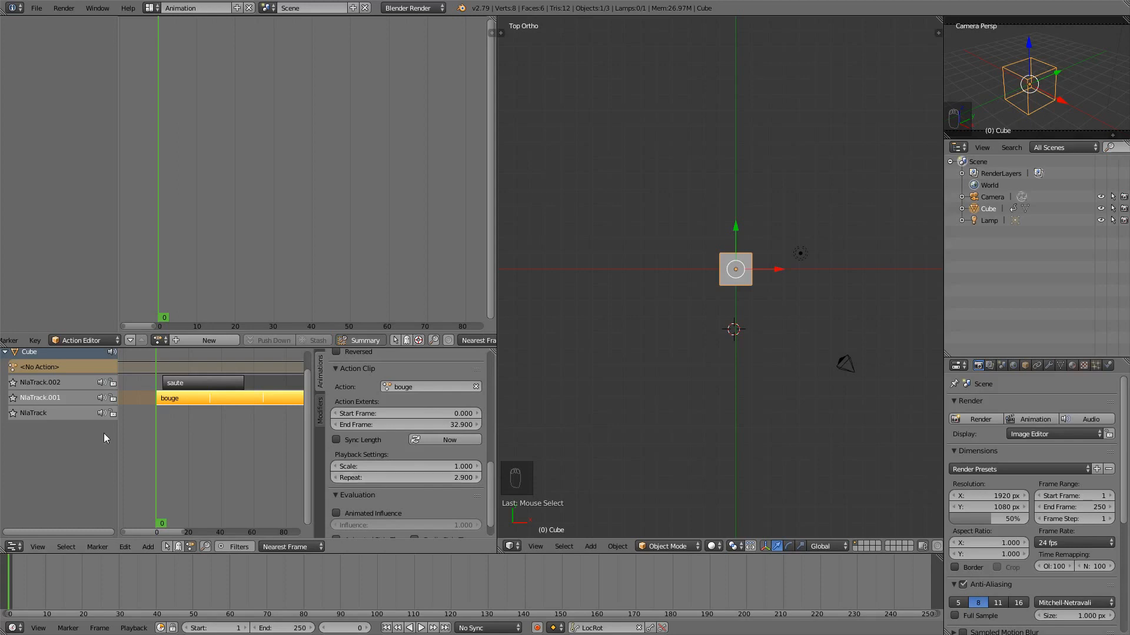
Step: Maximize the NLA Editor, set the bouge strip's Repeat to 2, and restore the full layout
key("shift+space")
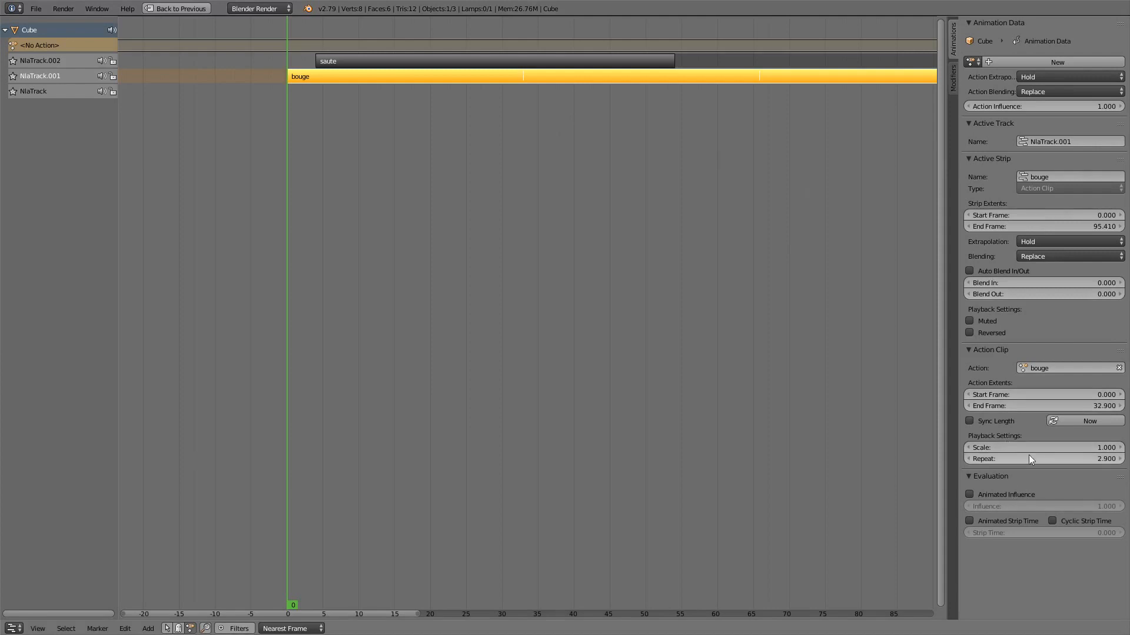
mouse_move(1029, 454)
left_mouse_down()
mouse_move(933, 455)
mouse_move(1049, 457)
left_mouse_up()
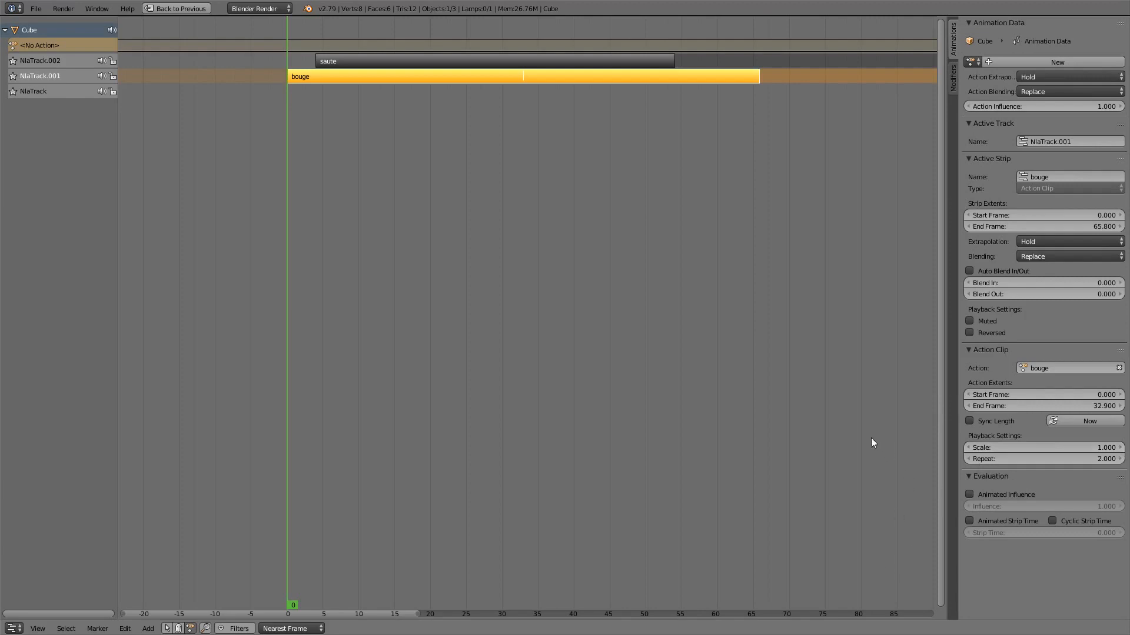
key("ctrl+Up")
Step: Play the repeated bouge animation, scrub back to the start, and stop at frame 0
key("alt+a")
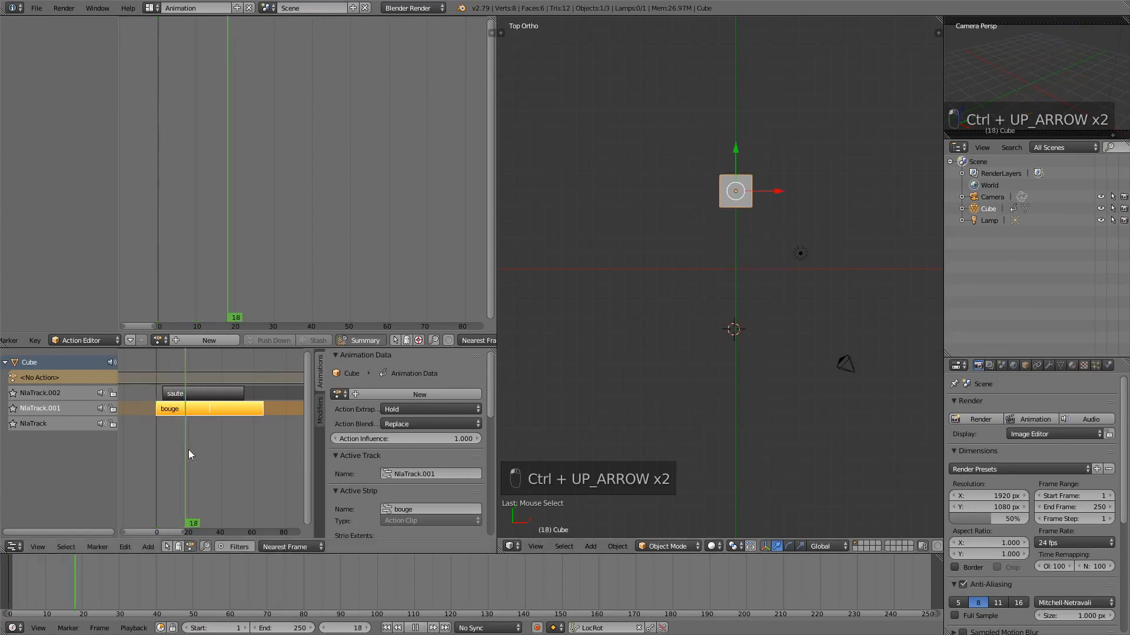
left_click_drag(227, 448, 154, 444)
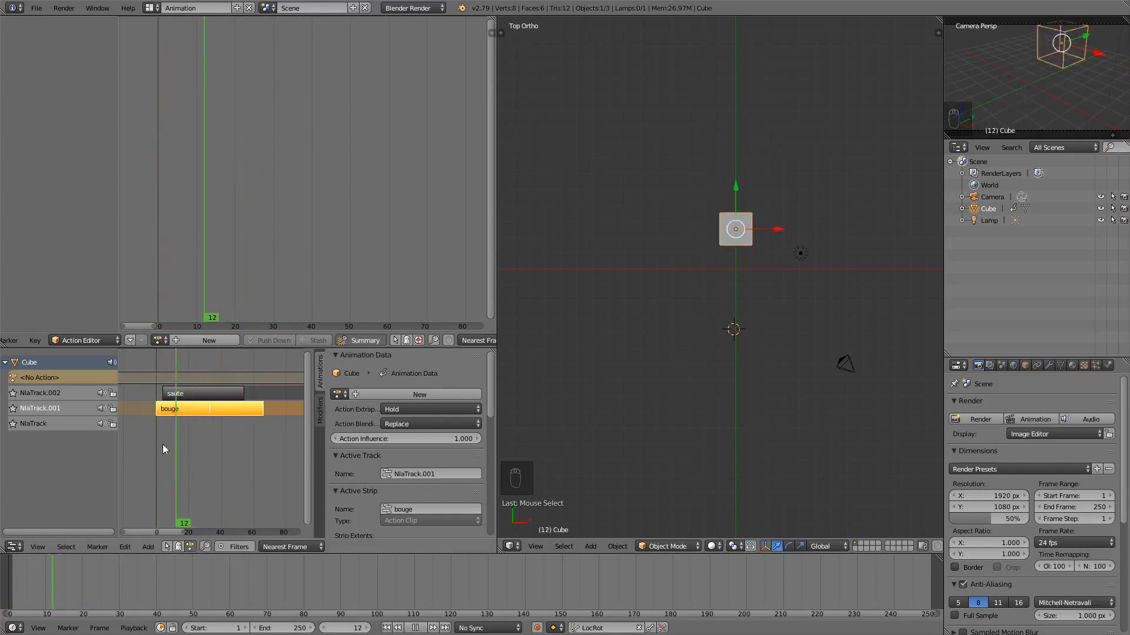
key("Escape")
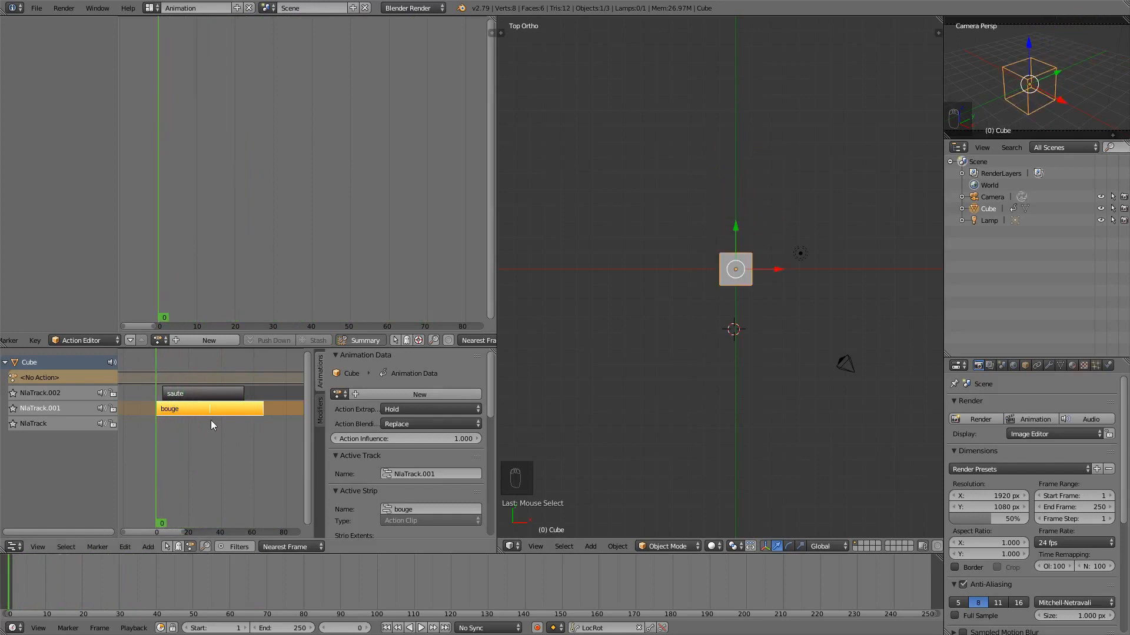
Step: Toggle tweak mode on and off for the bouge strip, reselect it, and leave it in tweak mode
key("Tab")
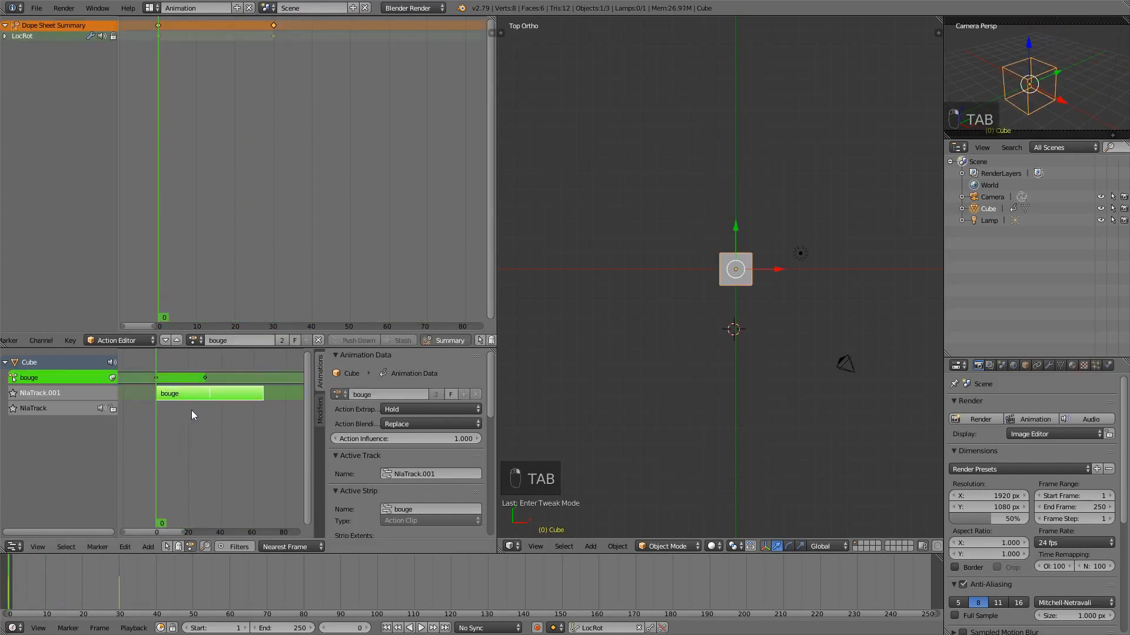
key("Tab")
key("Tab")
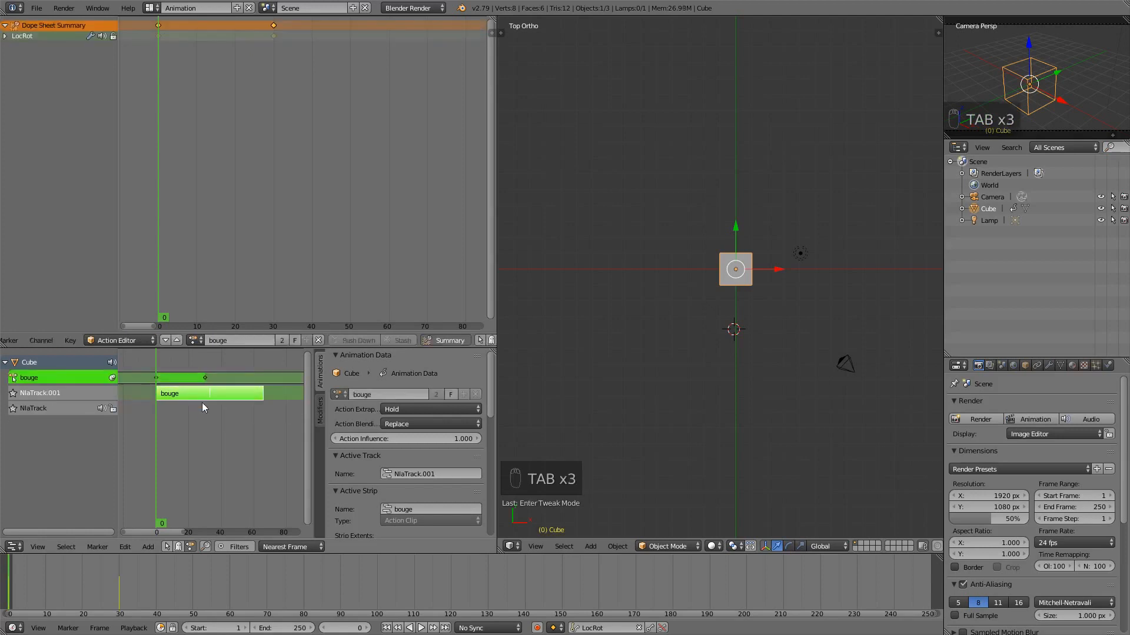
left_click(203, 382)
key("Tab")
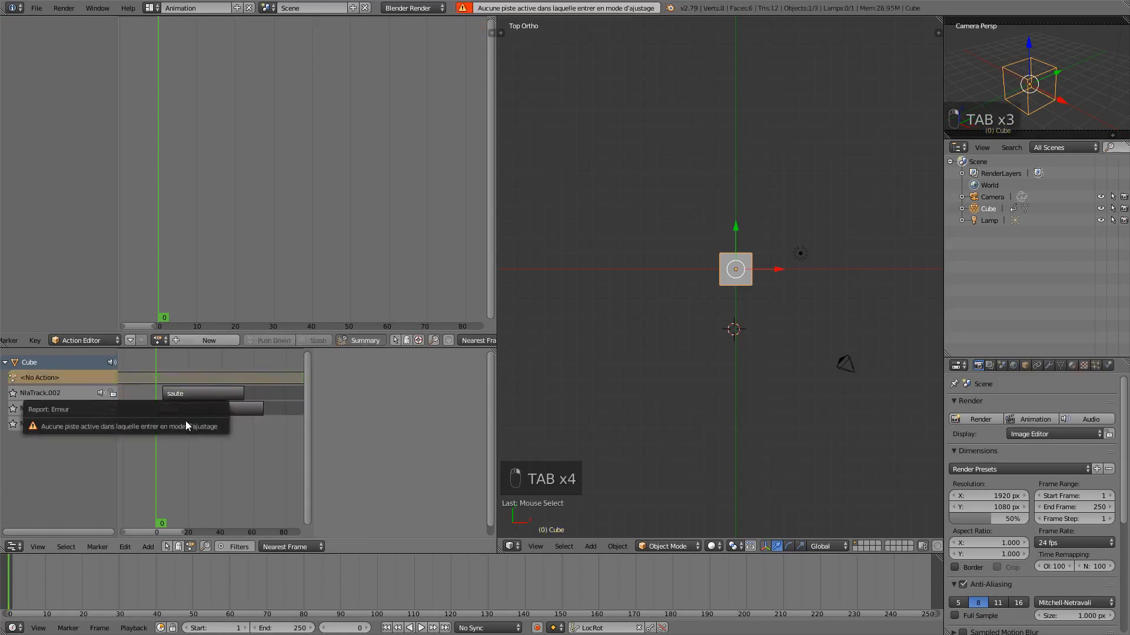
key("Tab")
left_click(203, 410)
key("Tab")
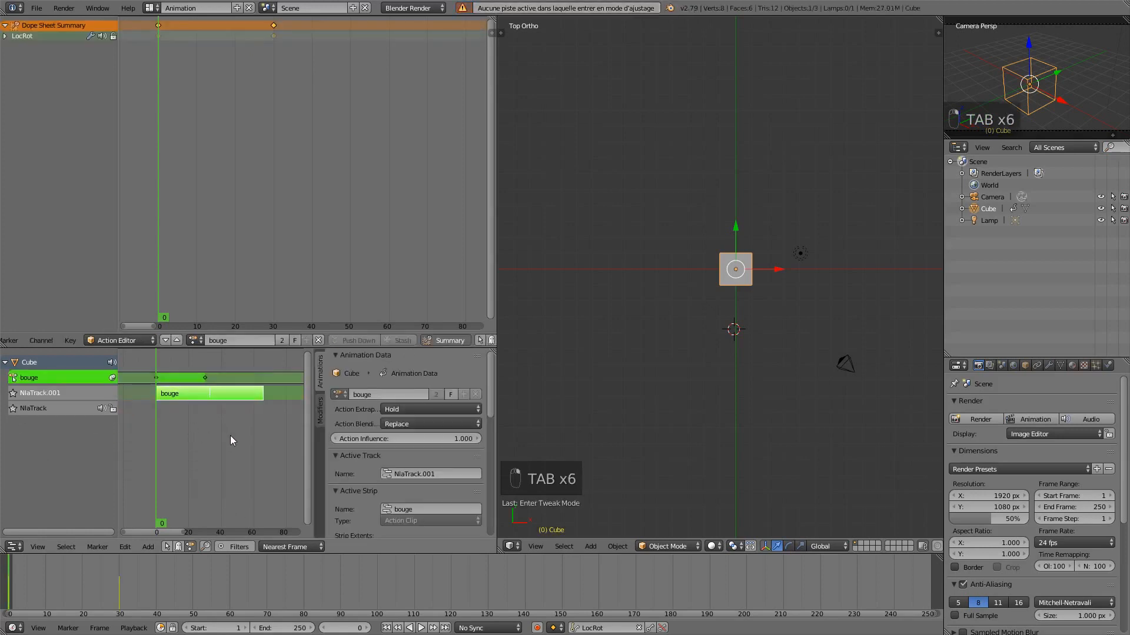
Step: Review the bouge strip's Blending options, keeping Replace, and examine its Action Clip settings
scroll(430, 495, "down", 5)
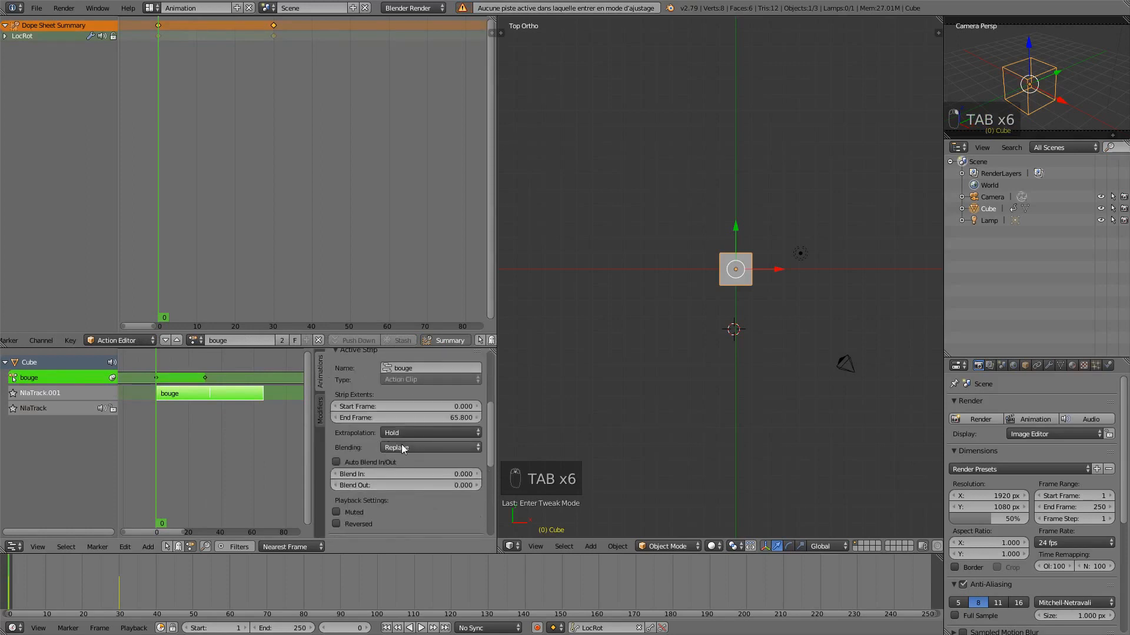
left_click(401, 447)
left_click(418, 450)
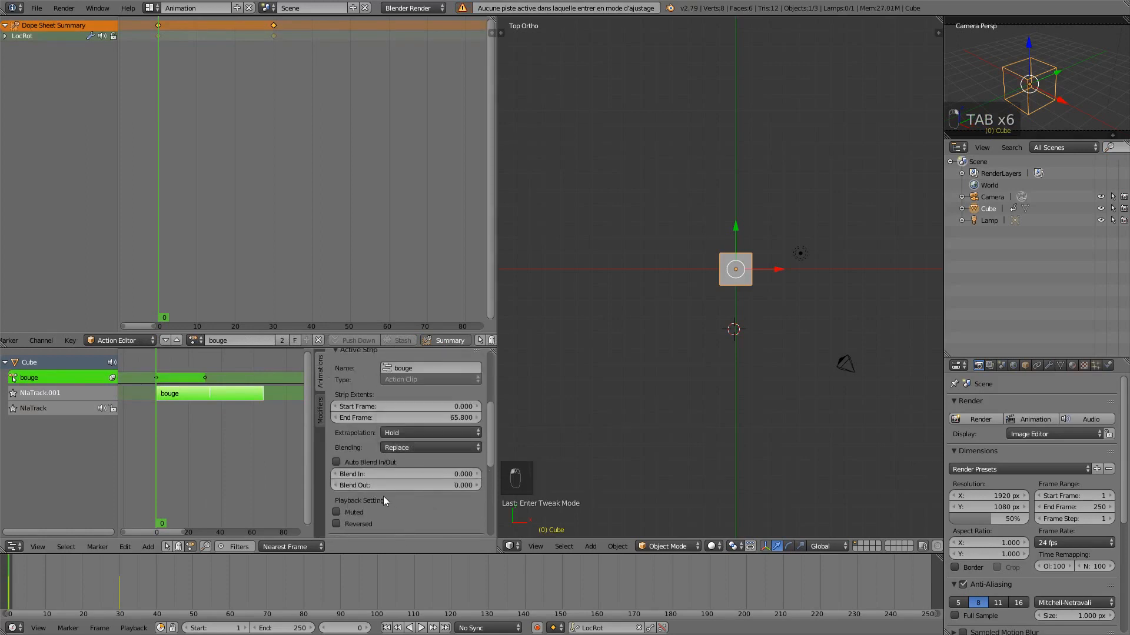
scroll(383, 496, "down", 4)
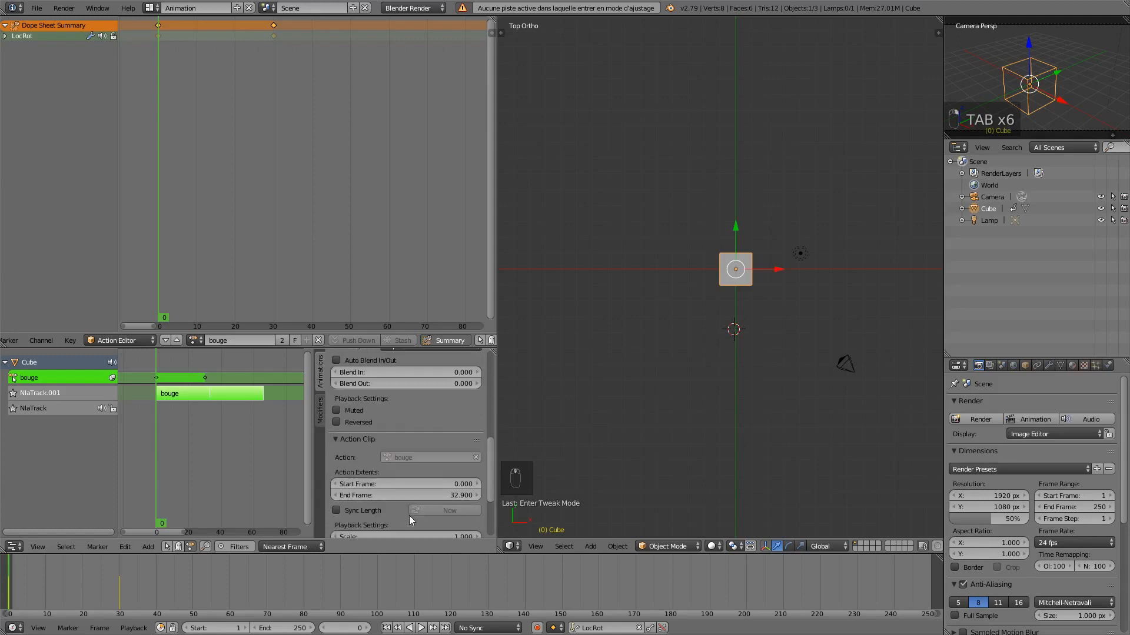
scroll(409, 516, "down", 1)
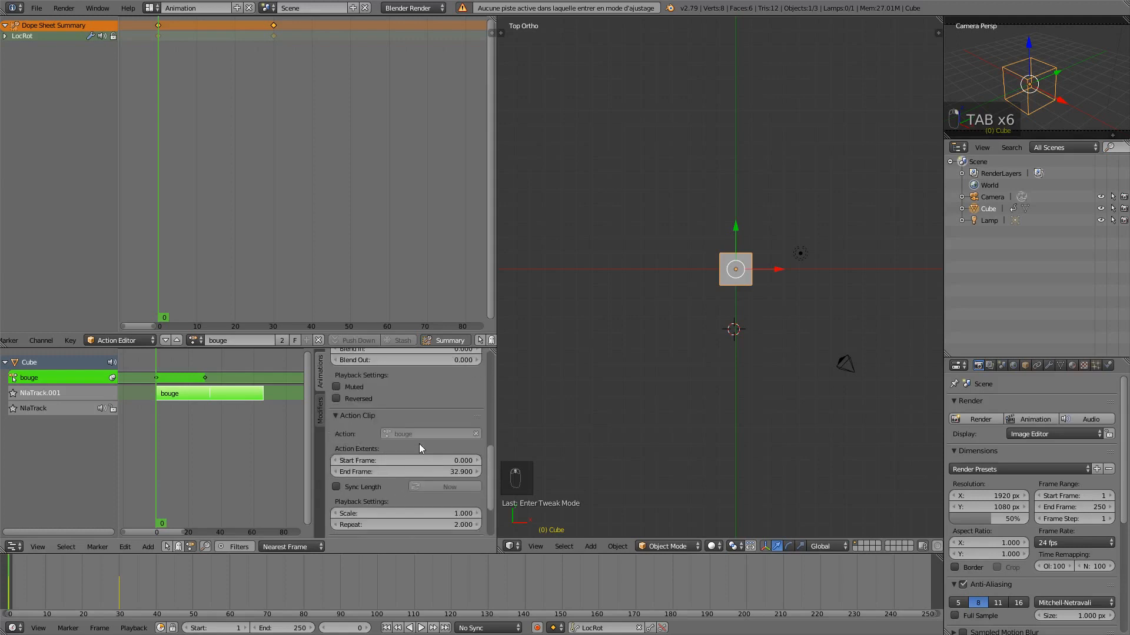
Step: Undo the recent tweak mode toggles and the Repeat change on the bouge strip
key("ctrl+z")
key("ctrl+z")
key("ctrl+z")
key("ctrl+z")
key("ctrl+z")
key("ctrl+z")
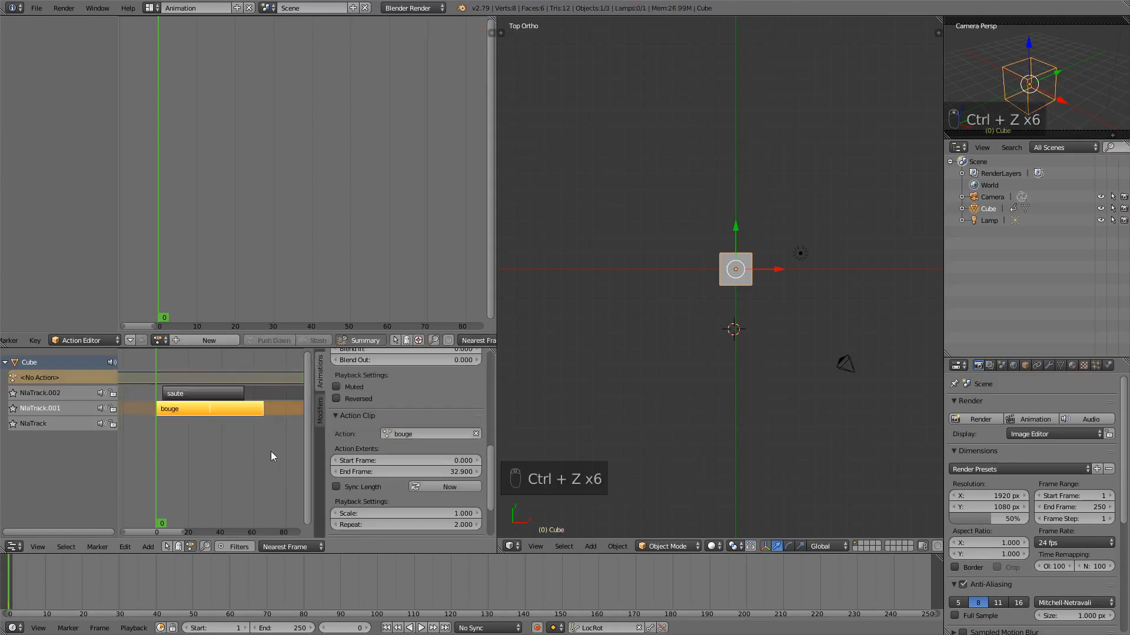
key("ctrl+z")
key("ctrl+z")
key("ctrl+z")
key("ctrl+z")
key("ctrl+z")
key("ctrl+z")
key("ctrl+z")
key("ctrl+z")
key("ctrl+z")
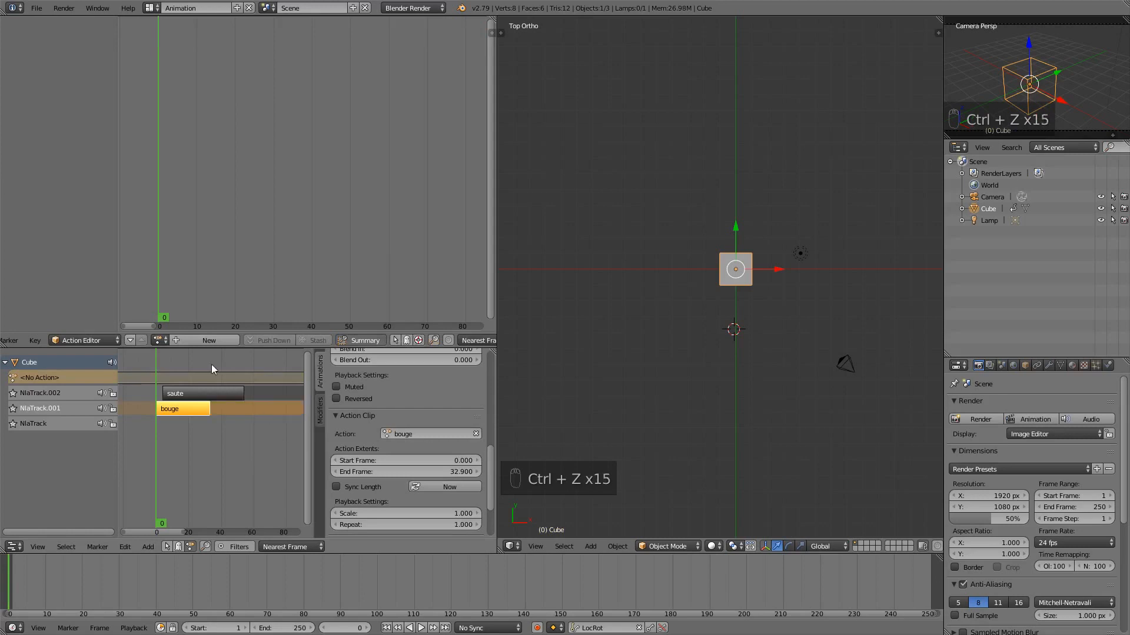
Step: Examine the bouge strip's Action Clip playback settings and its Evaluation options
scroll(210, 365, "up", 2)
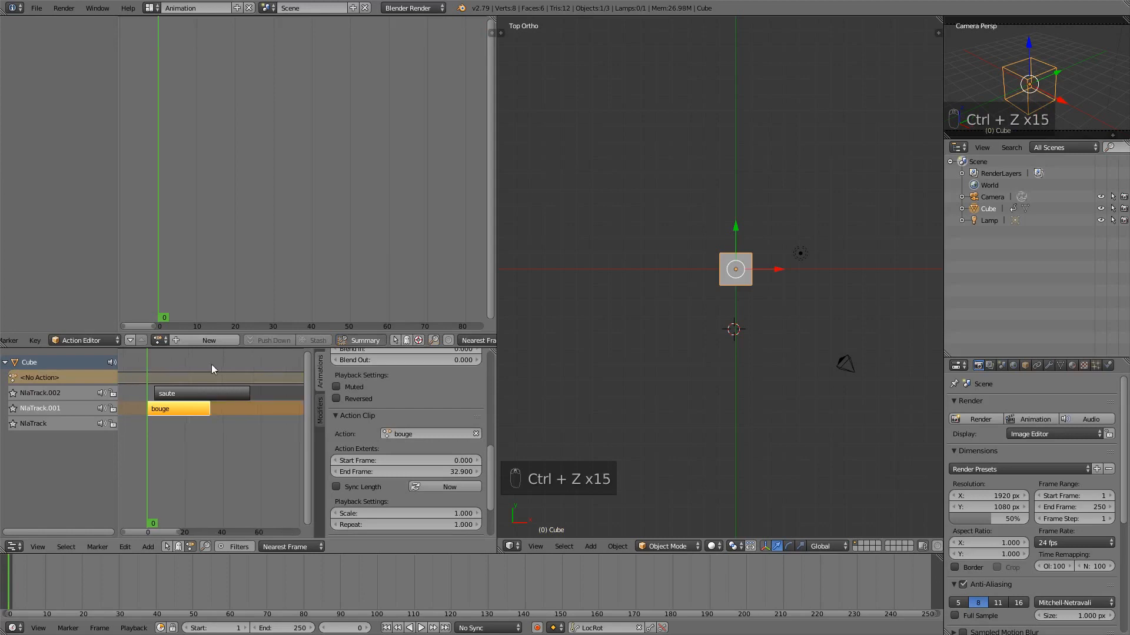
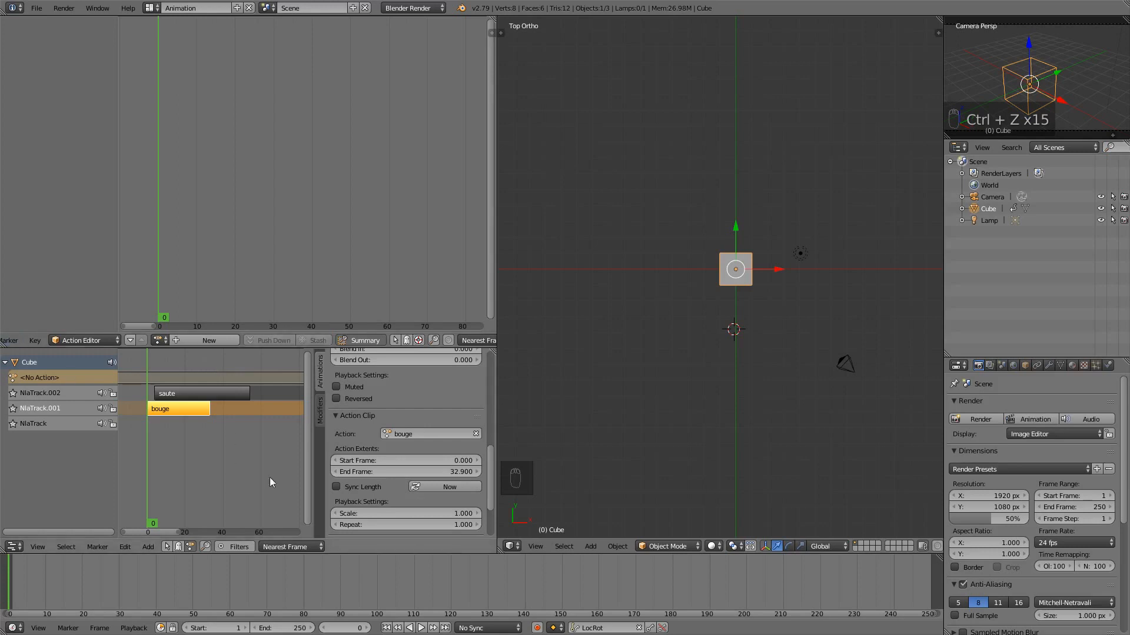
scroll(269, 478, "down", 1)
scroll(386, 462, "down", 3)
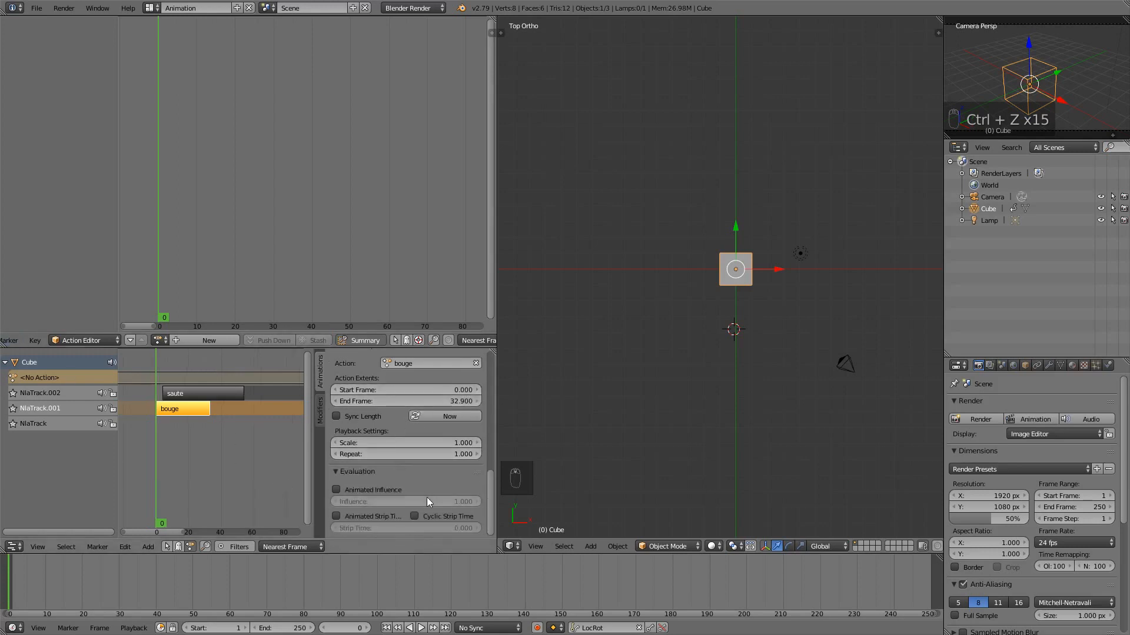
scroll(425, 500, "up", 2)
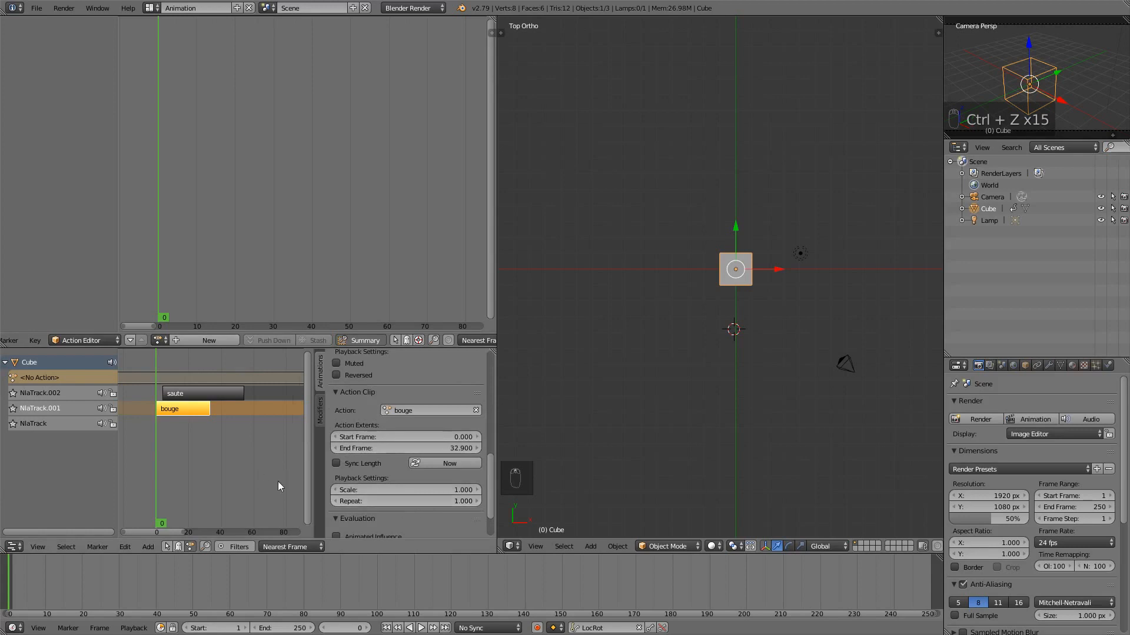
scroll(404, 491, "down", 2)
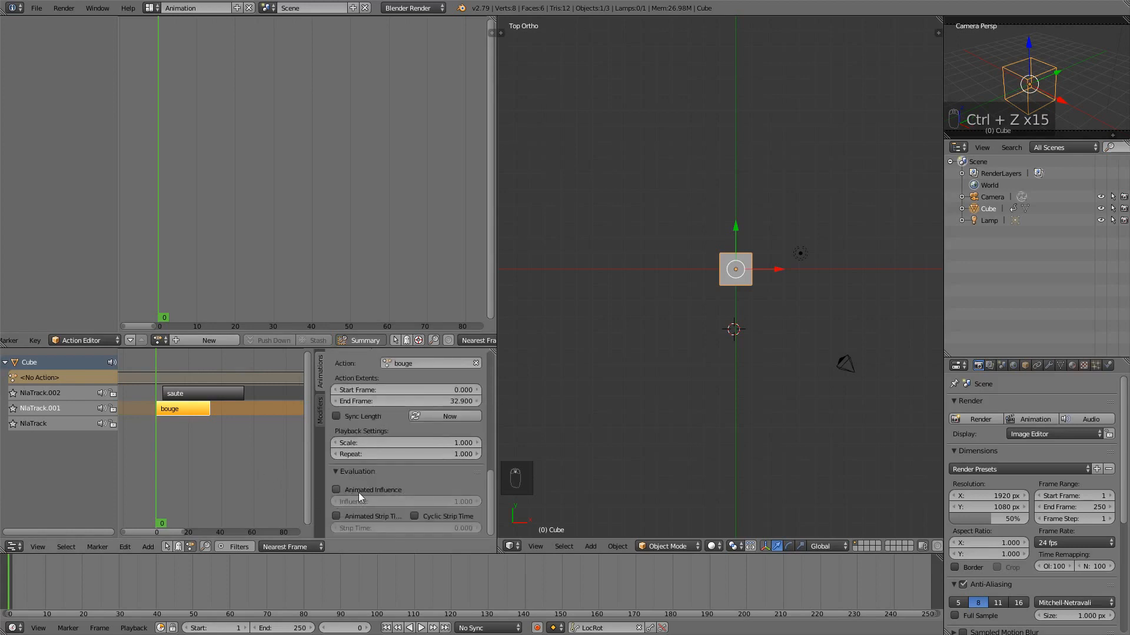
scroll(387, 478, "up", 1)
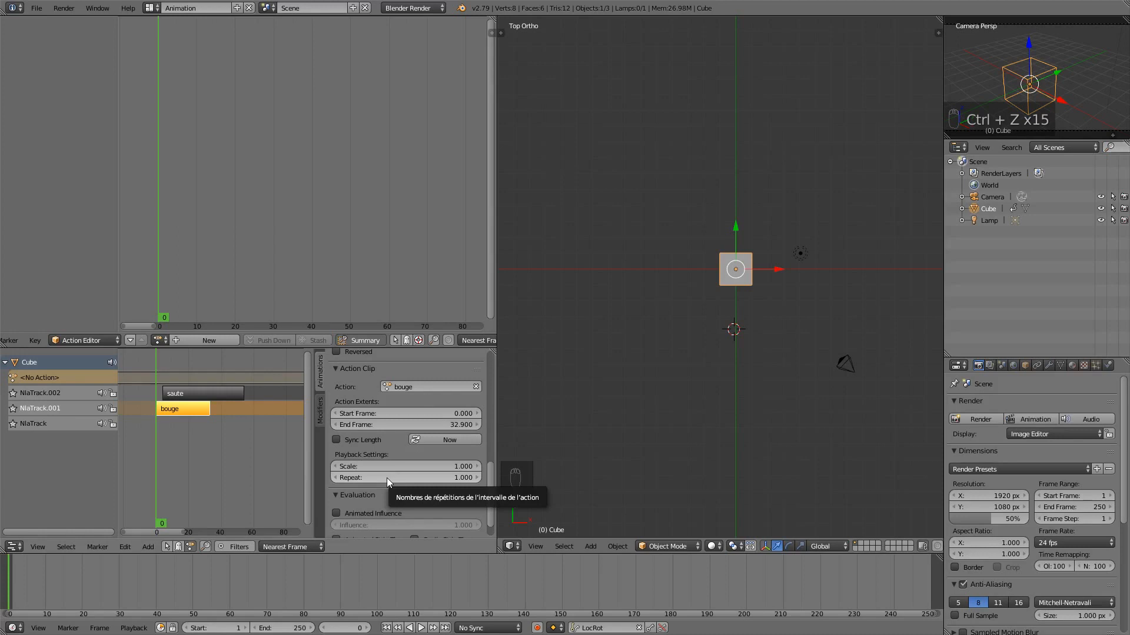
scroll(387, 478, "down", 1)
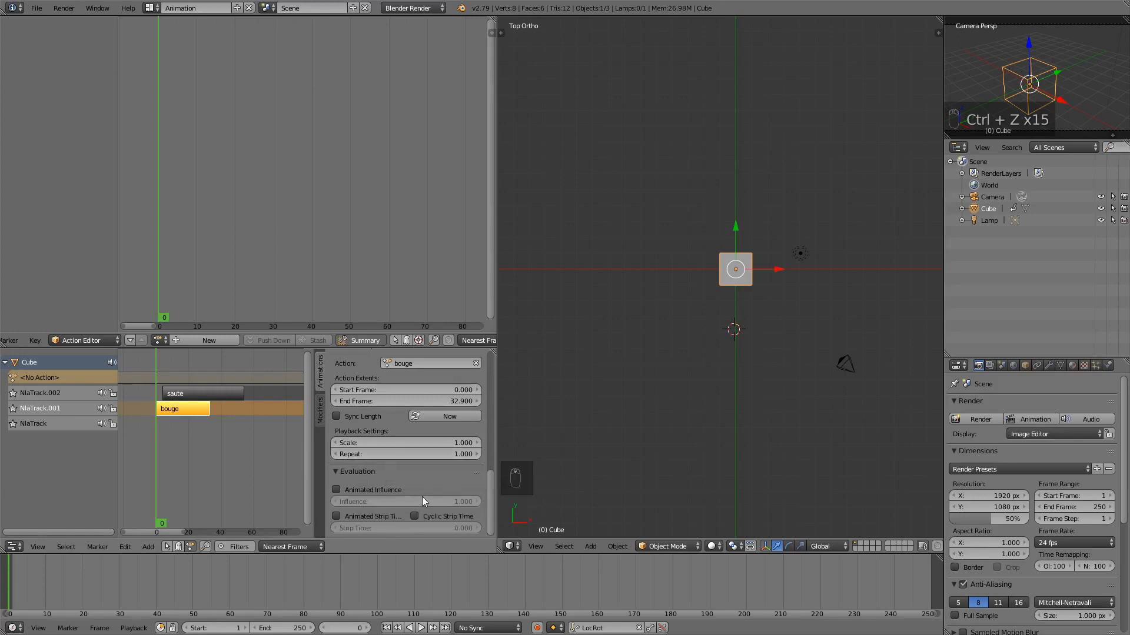
scroll(422, 497, "up", 5)
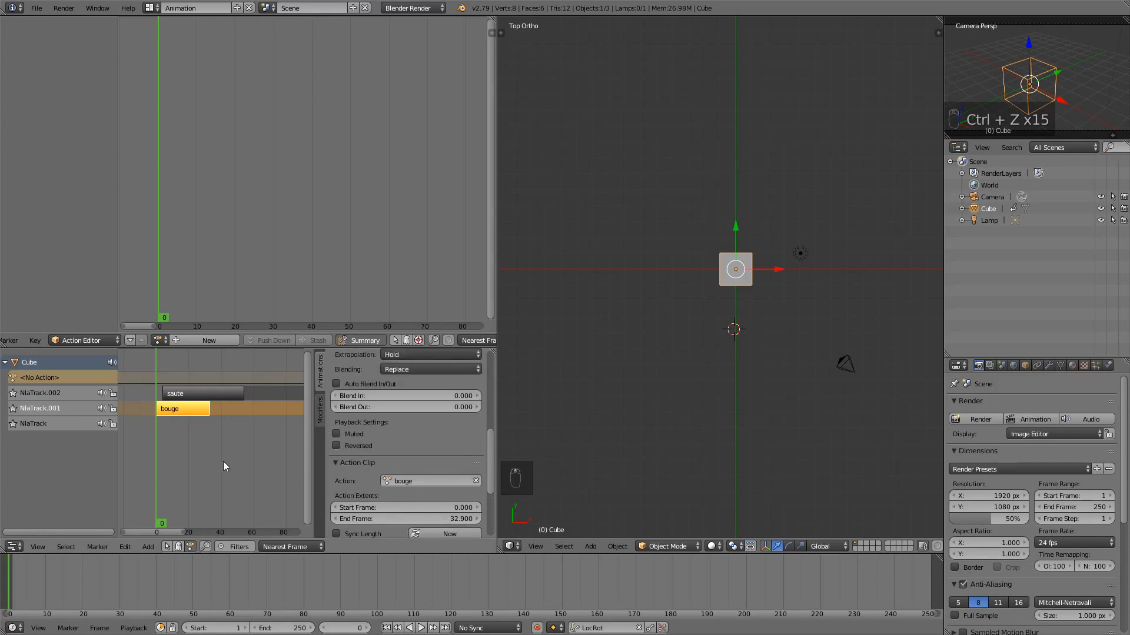
Step: Select the bouge and saute strips together in the NLA Editor and try to group them
left_click(187, 394)
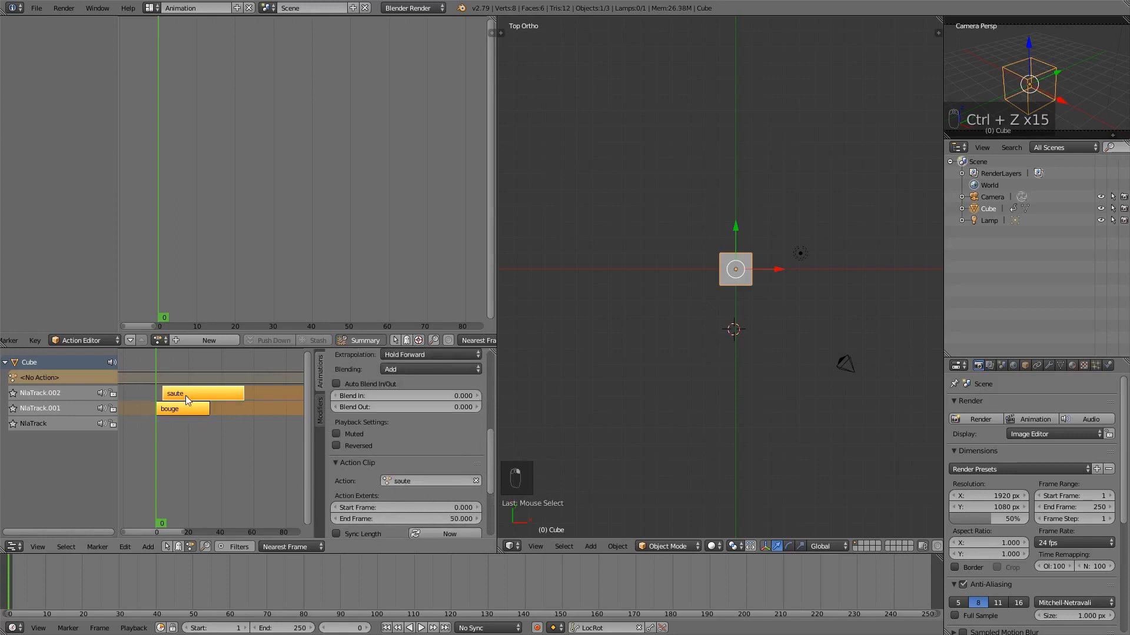
key("ctrl+g")
middle_click_drag(802, 401, 749, 204)
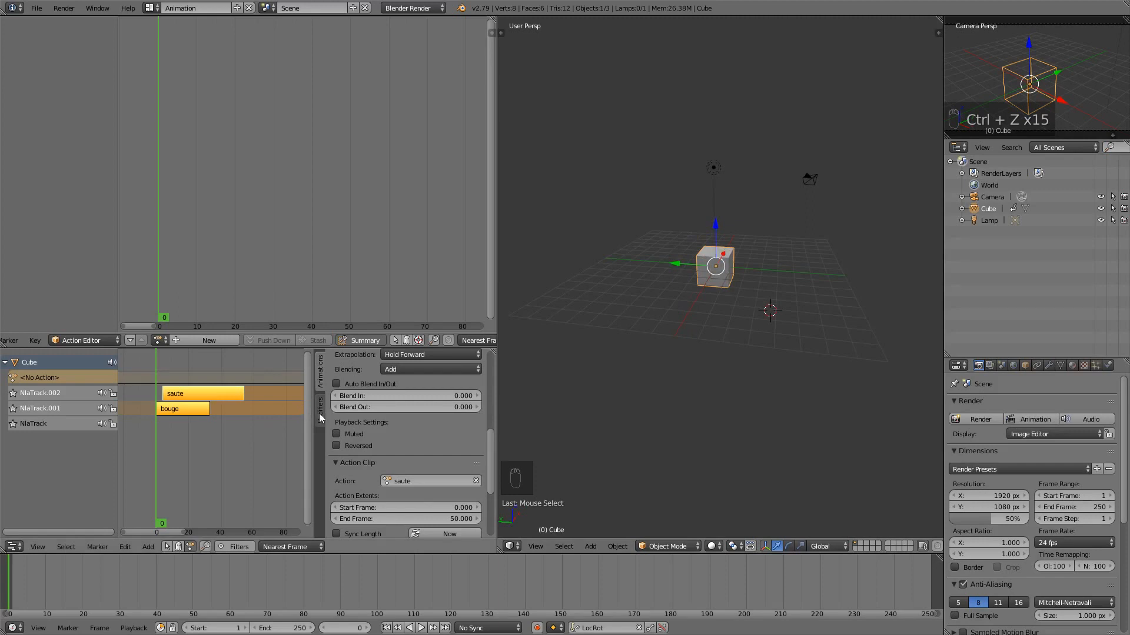
left_click(188, 414)
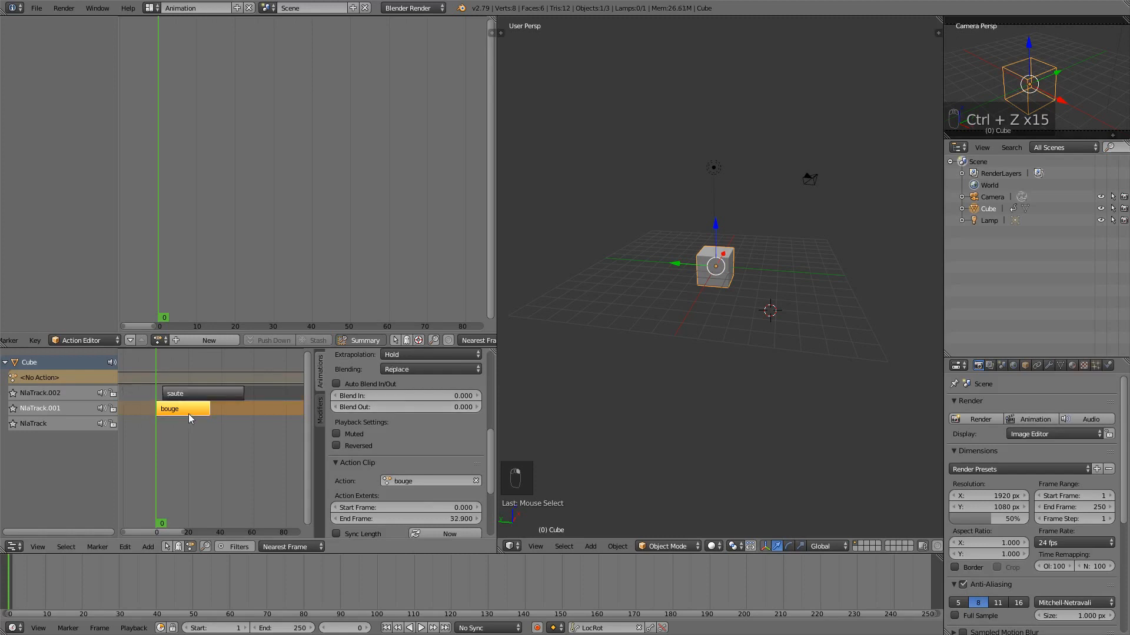
left_click(193, 399, "shift")
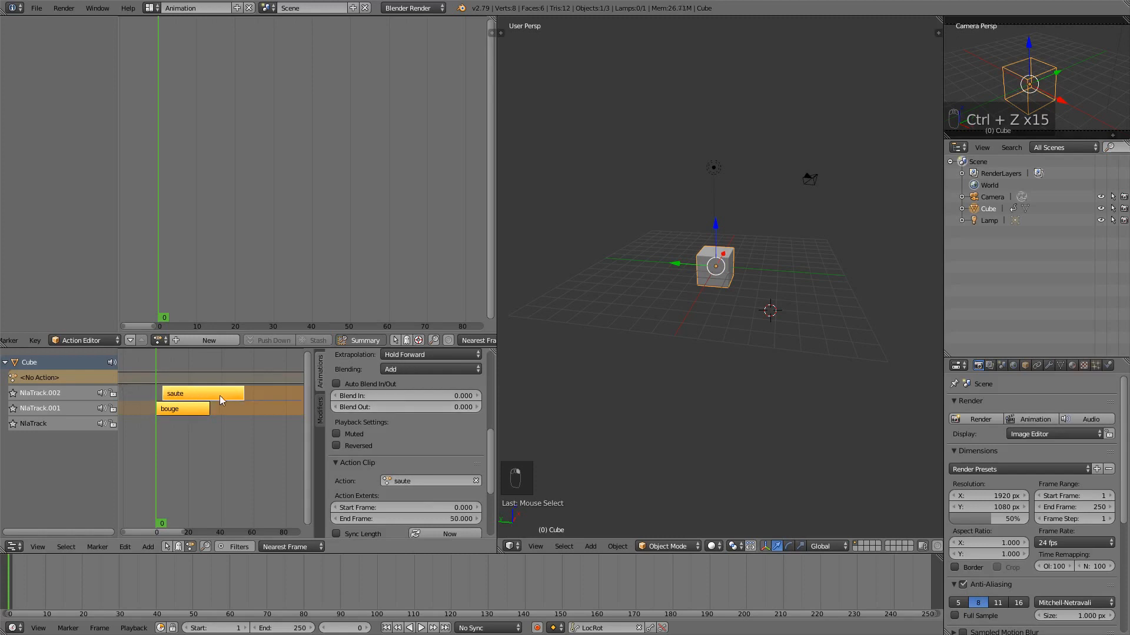
left_click(189, 407)
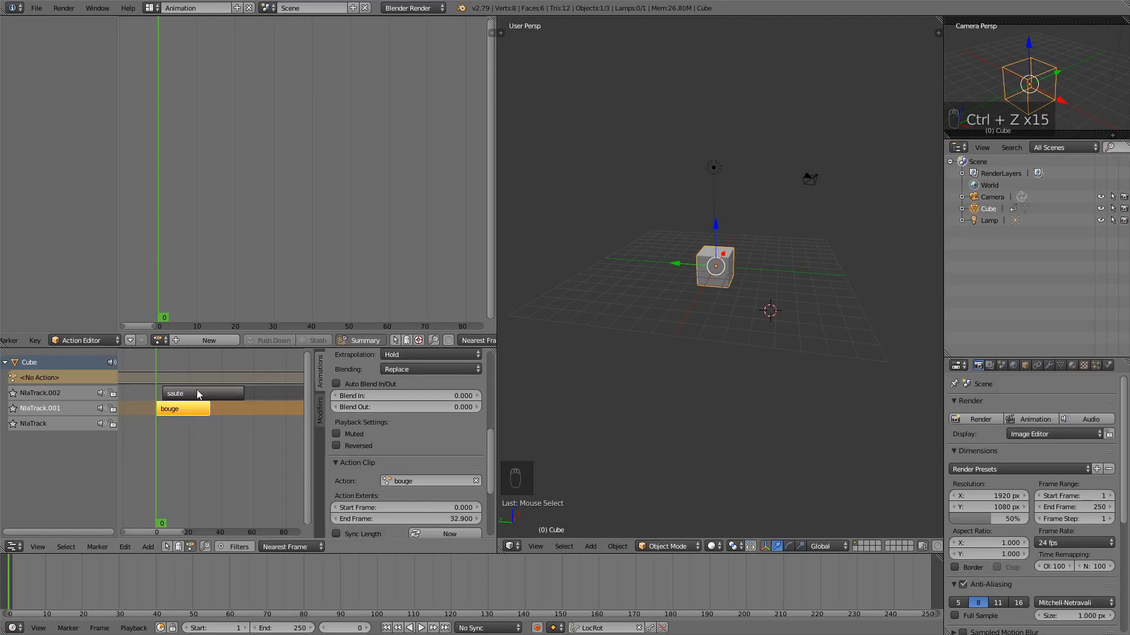
left_click(197, 393, "shift")
key("ctrl+g")
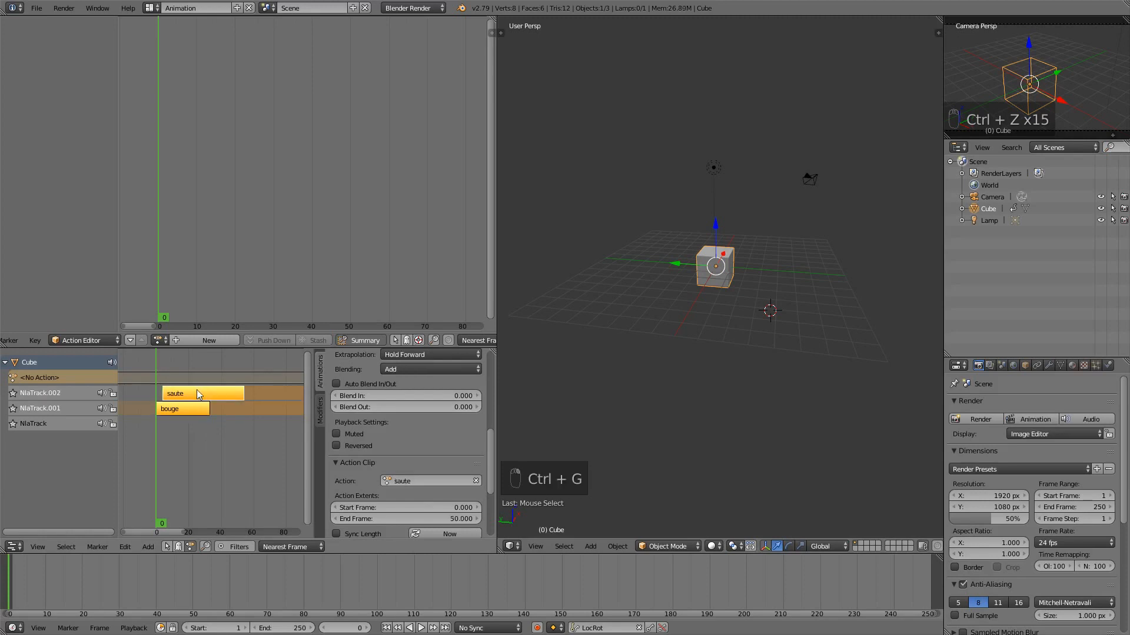
scroll(397, 461, "down", 3)
scroll(397, 468, "down", 2)
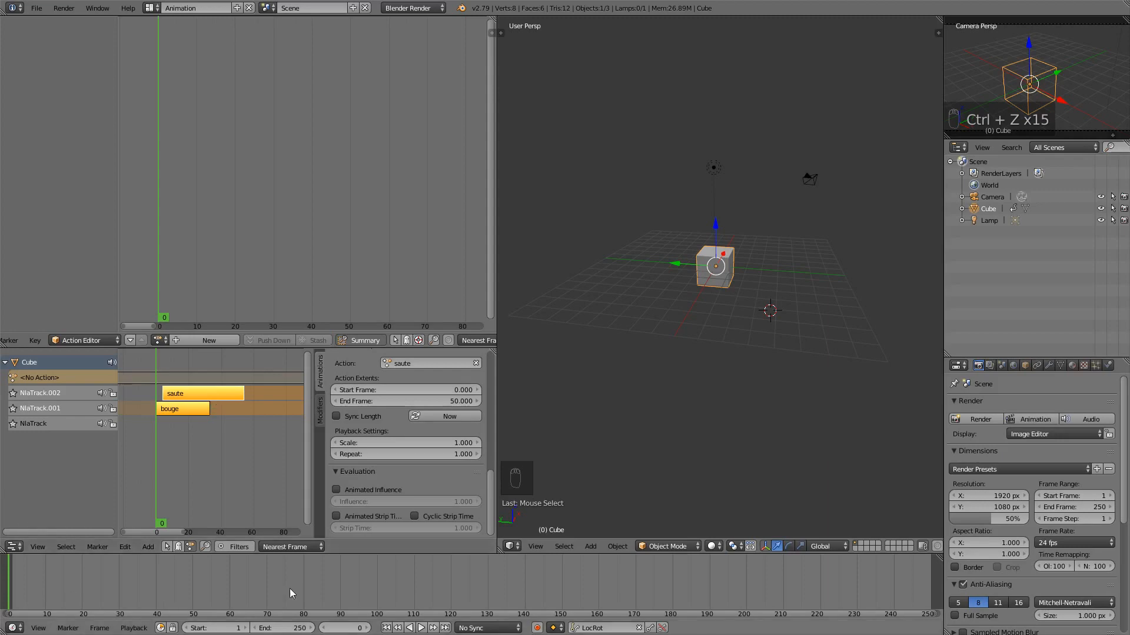
Step: Switch to the Chrome browser and search the web for "nla editor"
key("super")
left_click(99, 626)
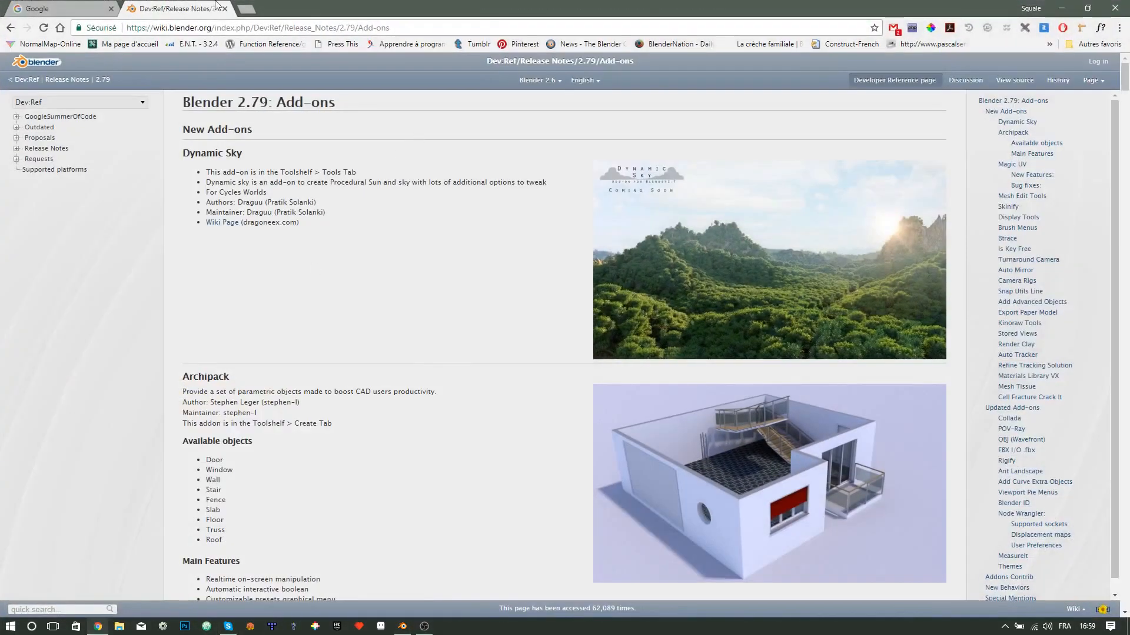
left_click(138, 30)
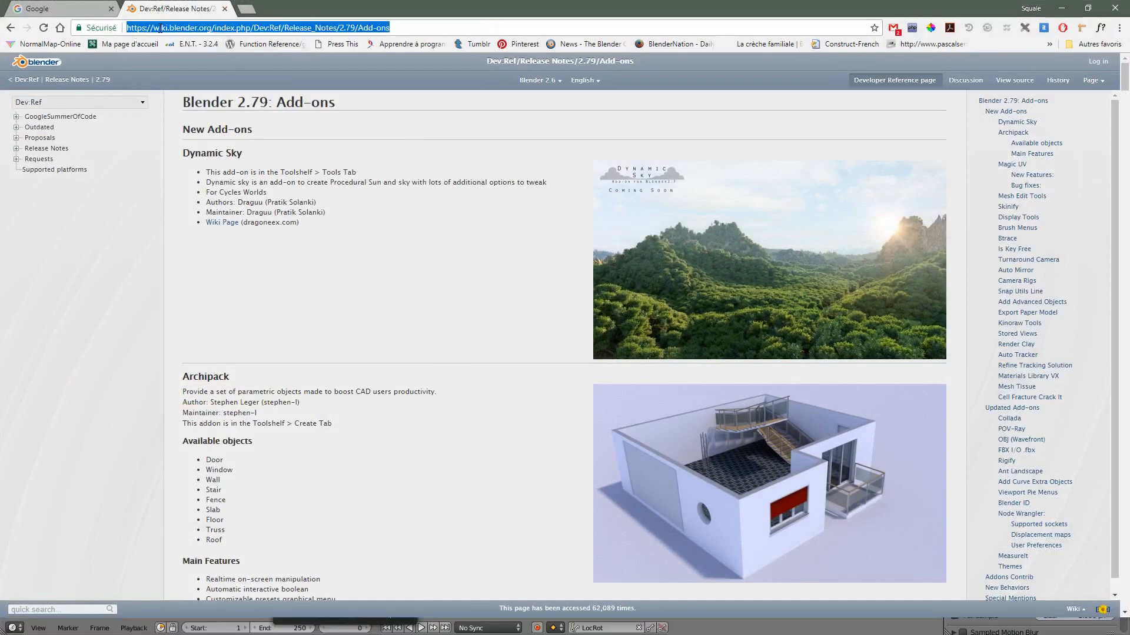
type("nla editor")
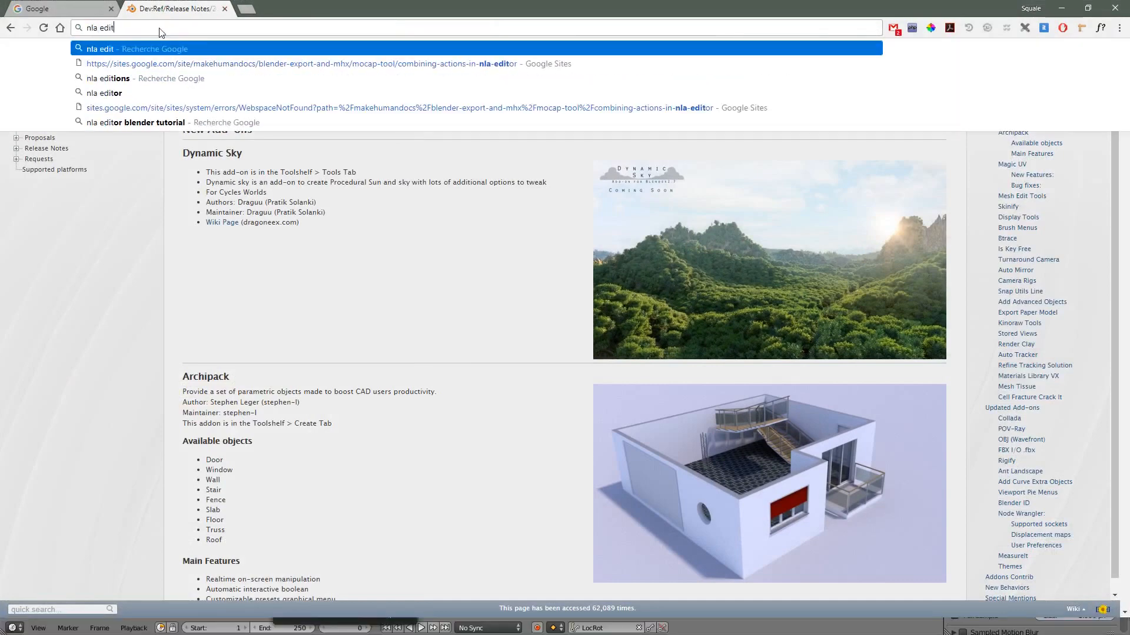
key("Return")
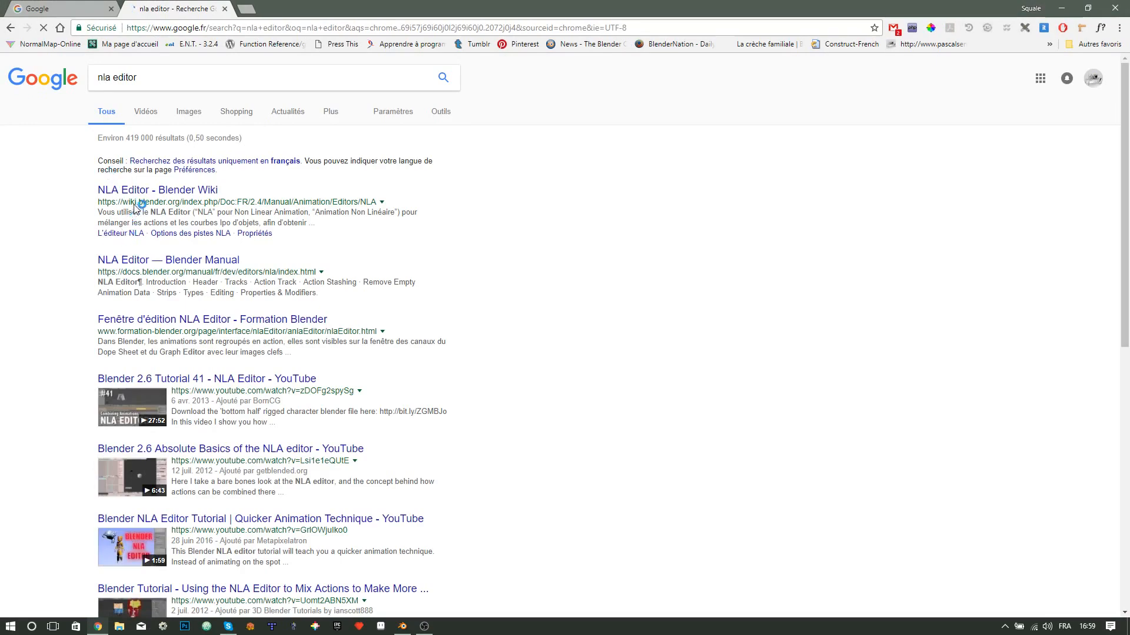
Step: Open the Blender Wiki result on the NLA Editor and skim down through its strip properties section
left_click(143, 195)
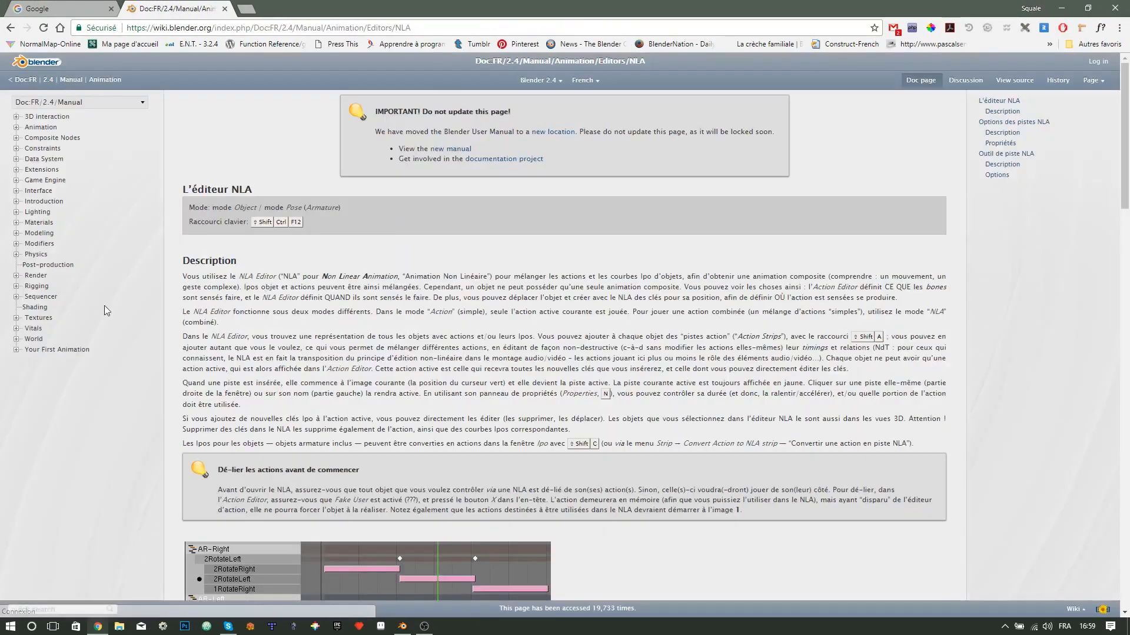
scroll(157, 316, "down", 5)
scroll(156, 316, "down", 8)
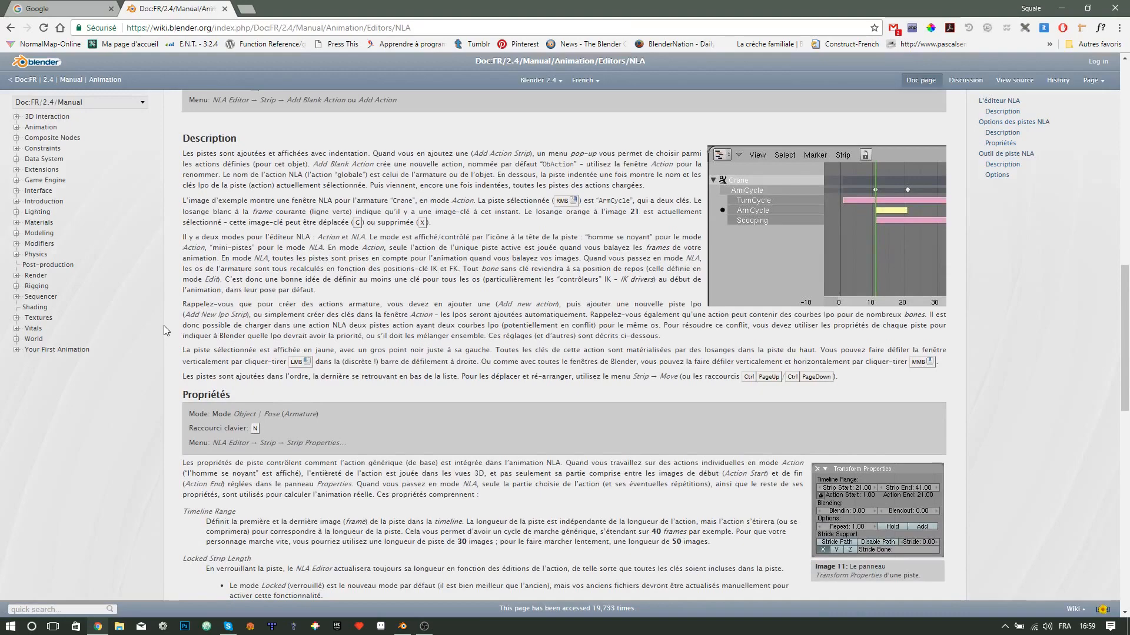
scroll(164, 326, "down", 3)
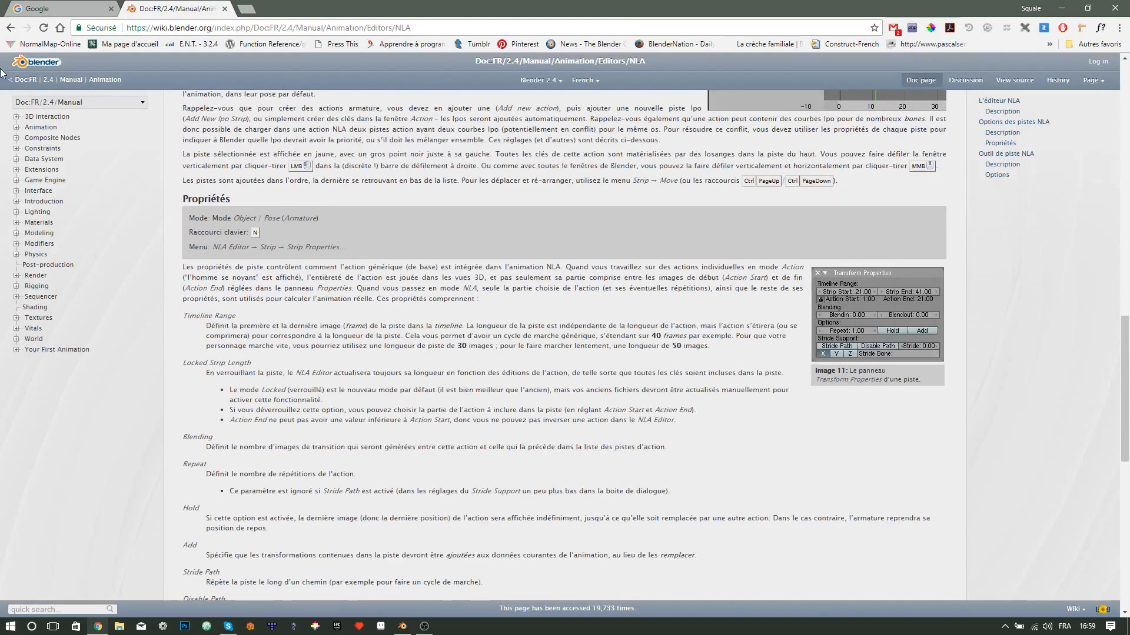
Step: Return to the search results, open the Blender Manual's NLA Editor page, and go to its Modifiers section
left_click(10, 27)
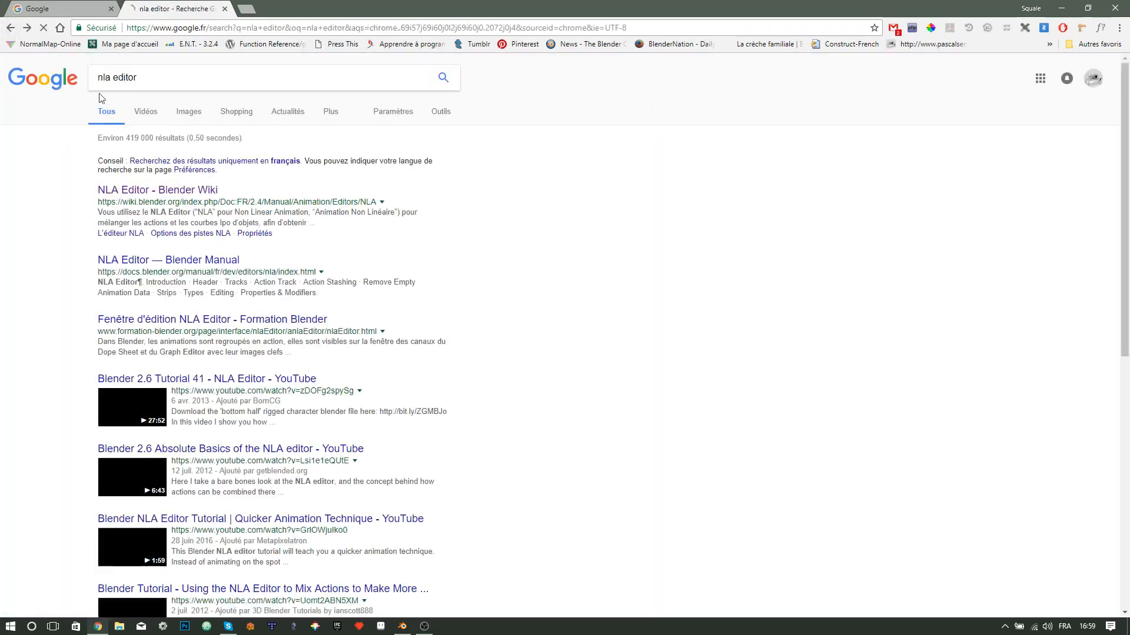
left_click(168, 260)
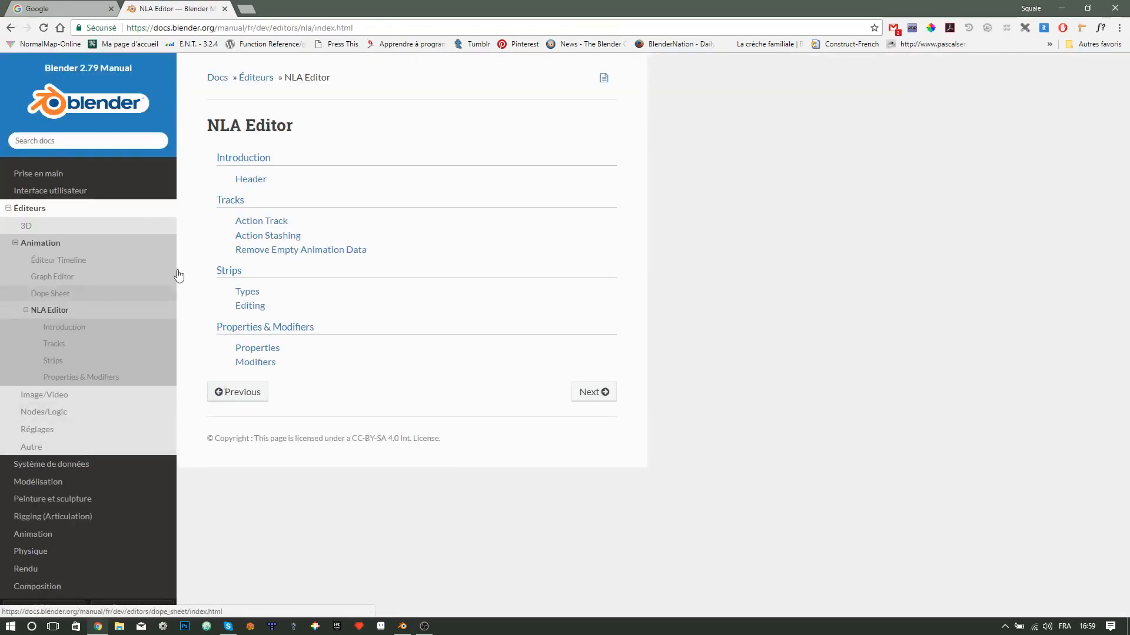
left_click(258, 364)
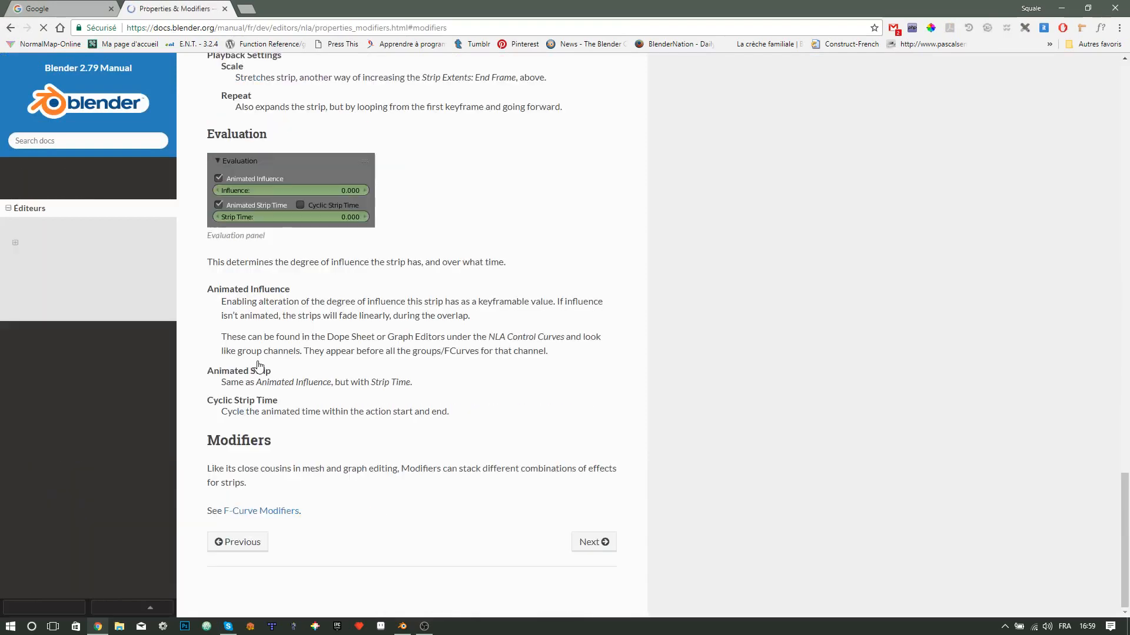
Step: Read the Properties & Modifiers manual page from Animation Data through Active Strip, Action Clip, Evaluation and Modifiers
scroll(348, 269, "up", 15)
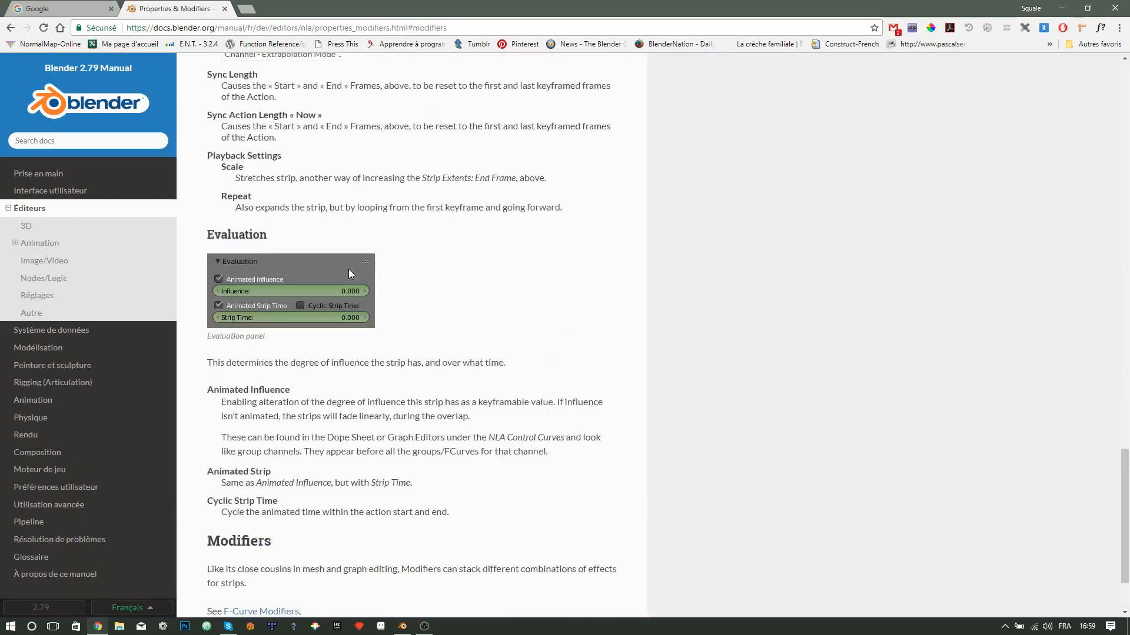
scroll(321, 346, "up", 15)
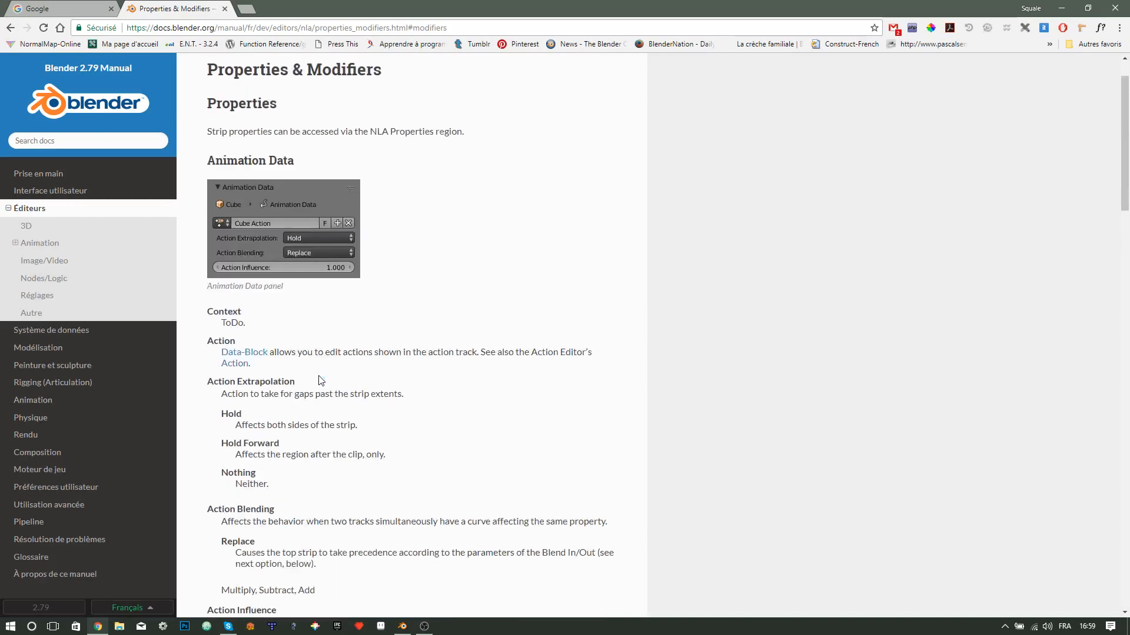
scroll(323, 379, "down", 1)
scroll(323, 378, "up", 3)
scroll(323, 376, "down", 4)
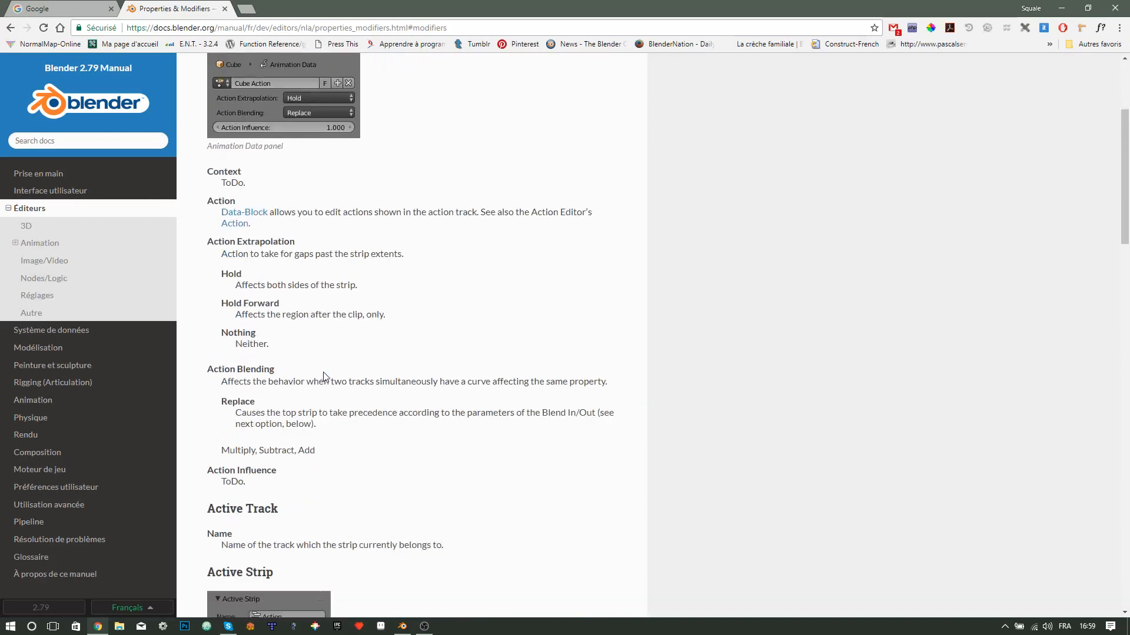
scroll(323, 374, "down", 4)
scroll(323, 371, "down", 8)
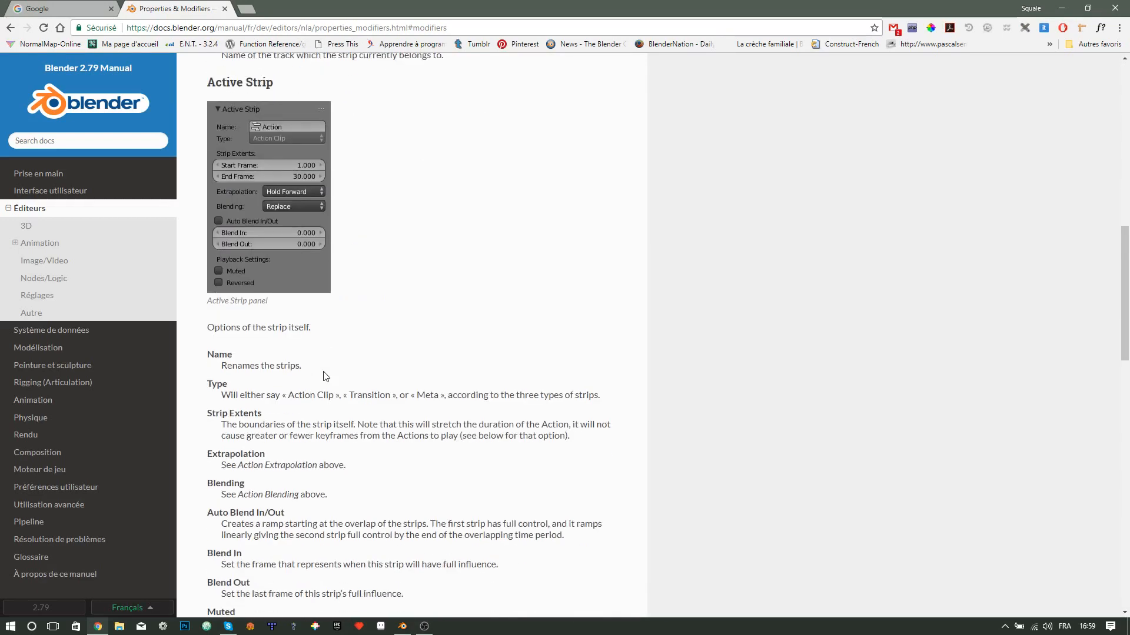
scroll(326, 395, "down", 2)
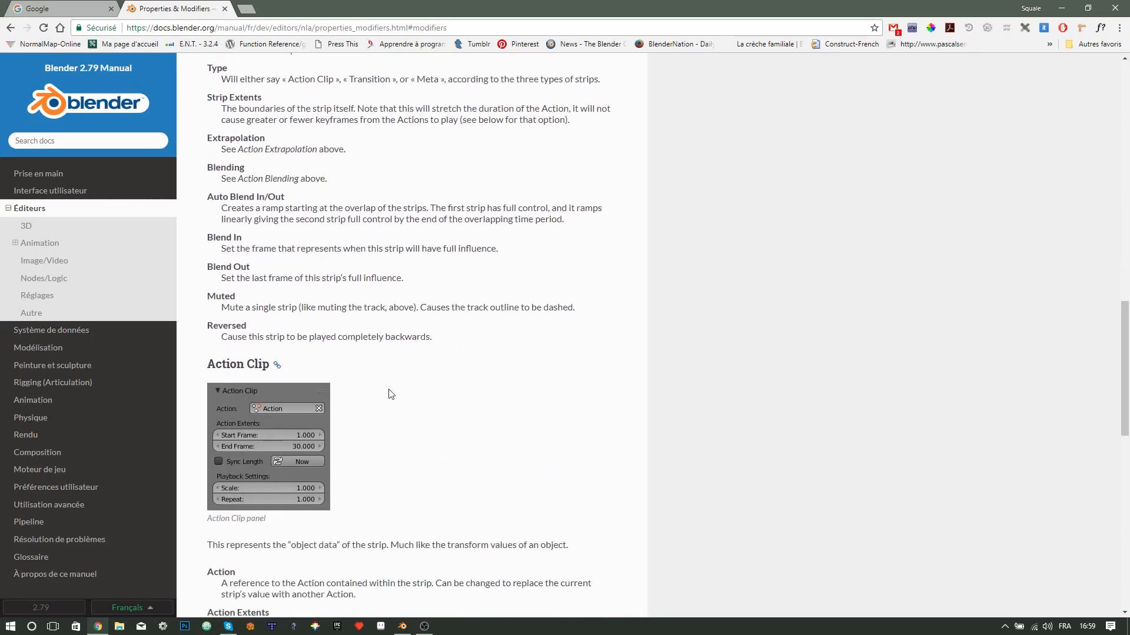
scroll(389, 390, "down", 5)
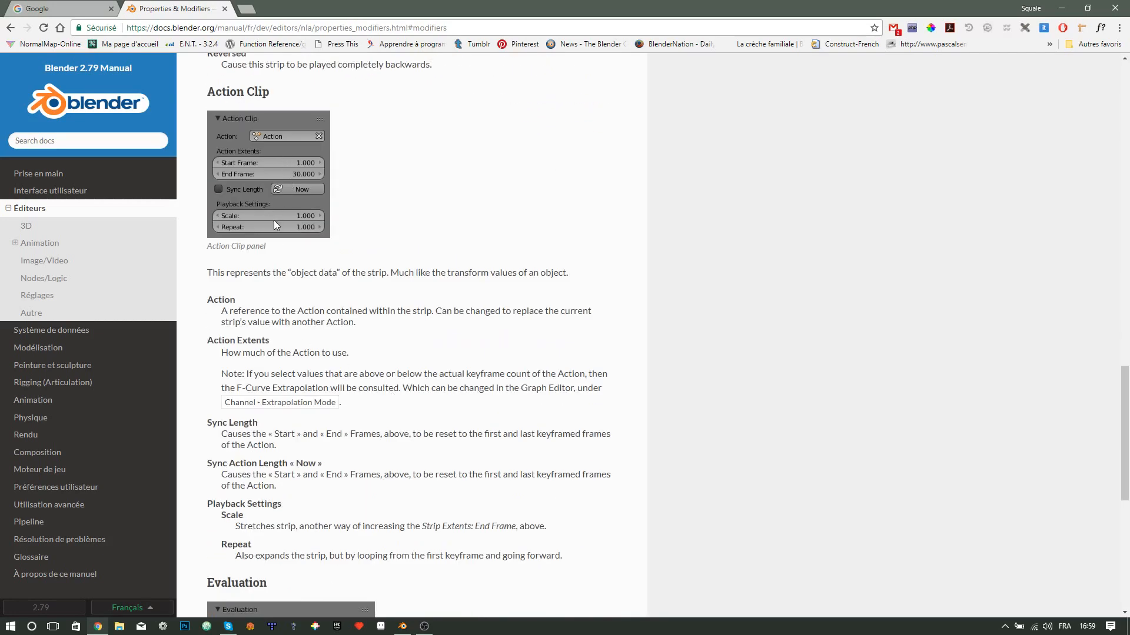
scroll(375, 268, "down", 3)
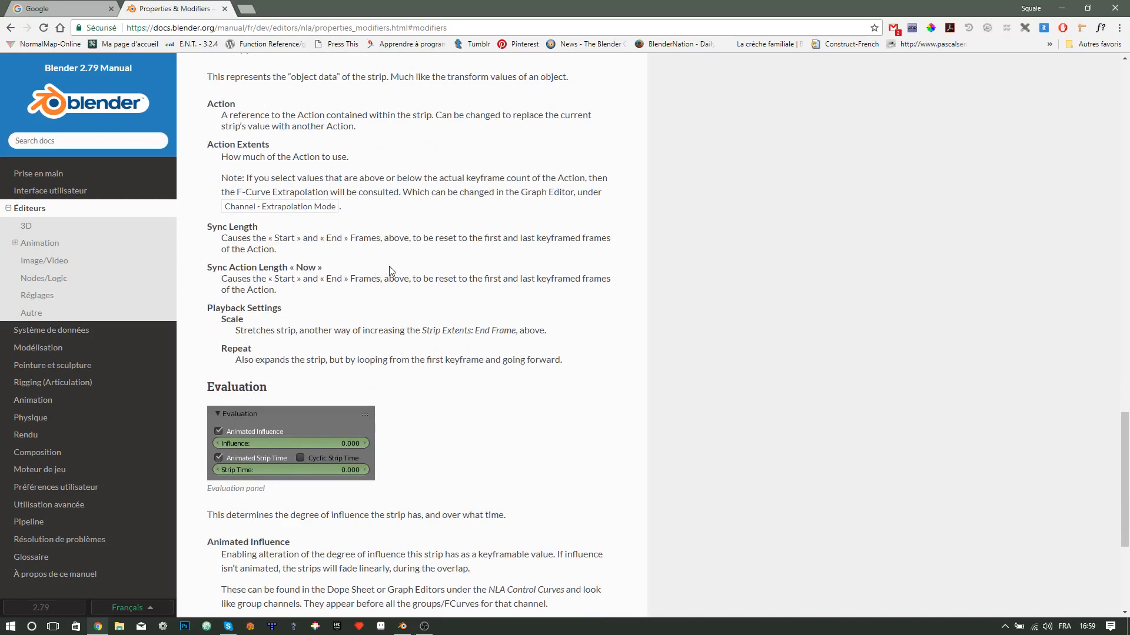
scroll(396, 264, "down", 3)
scroll(399, 268, "down", 1)
scroll(461, 348, "down", 1)
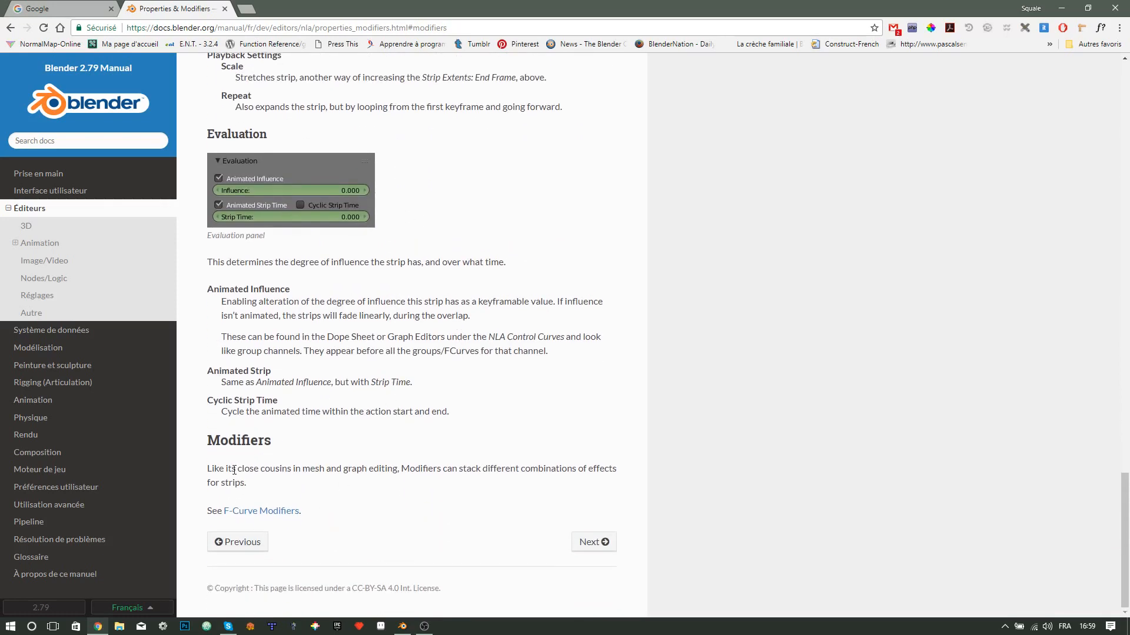
Step: Reread the Properties & Modifiers page from Modifiers back up to Animation Data, and skim the linked Data-Block page
scroll(309, 462, "up", 7)
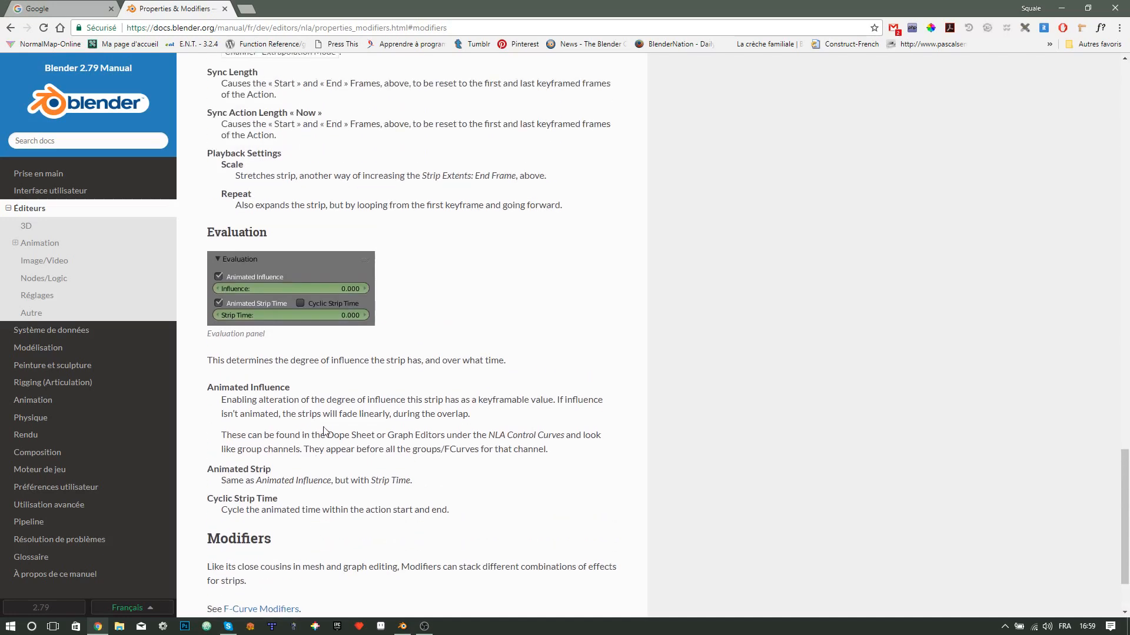
scroll(277, 366, "up", 3)
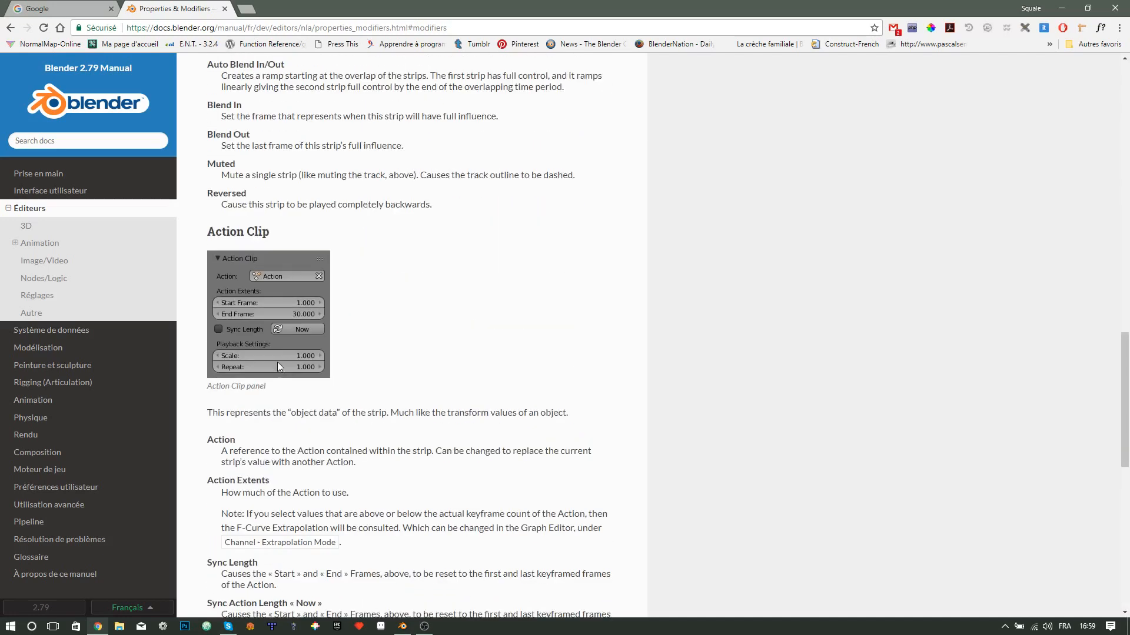
scroll(289, 386, "up", 3)
scroll(247, 351, "up", 3)
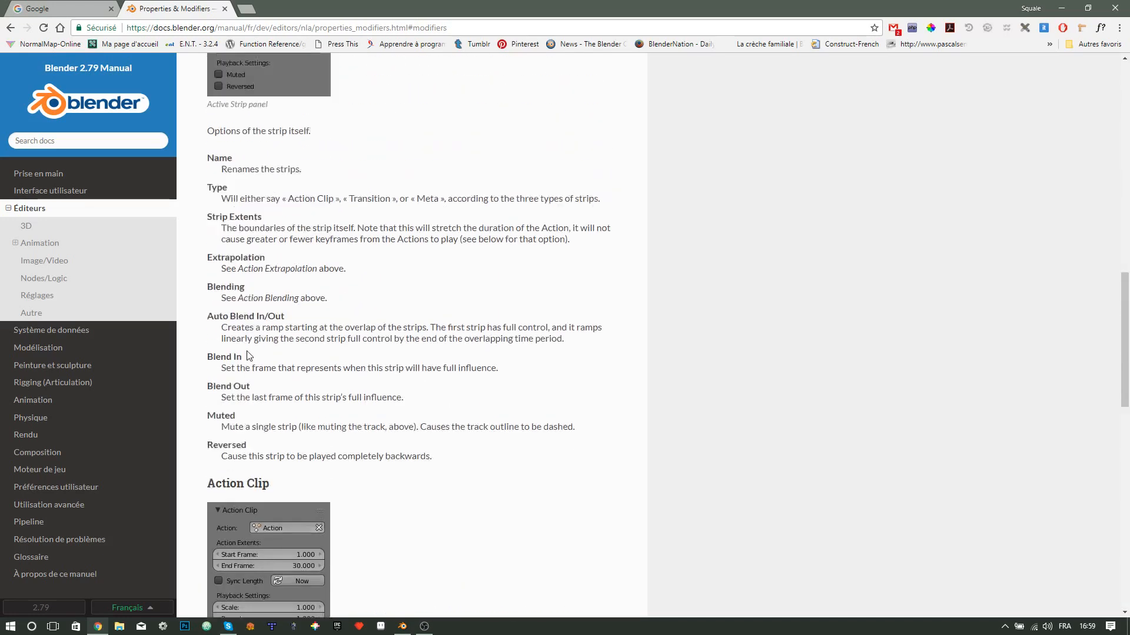
scroll(247, 351, "up", 3)
scroll(251, 362, "up", 3)
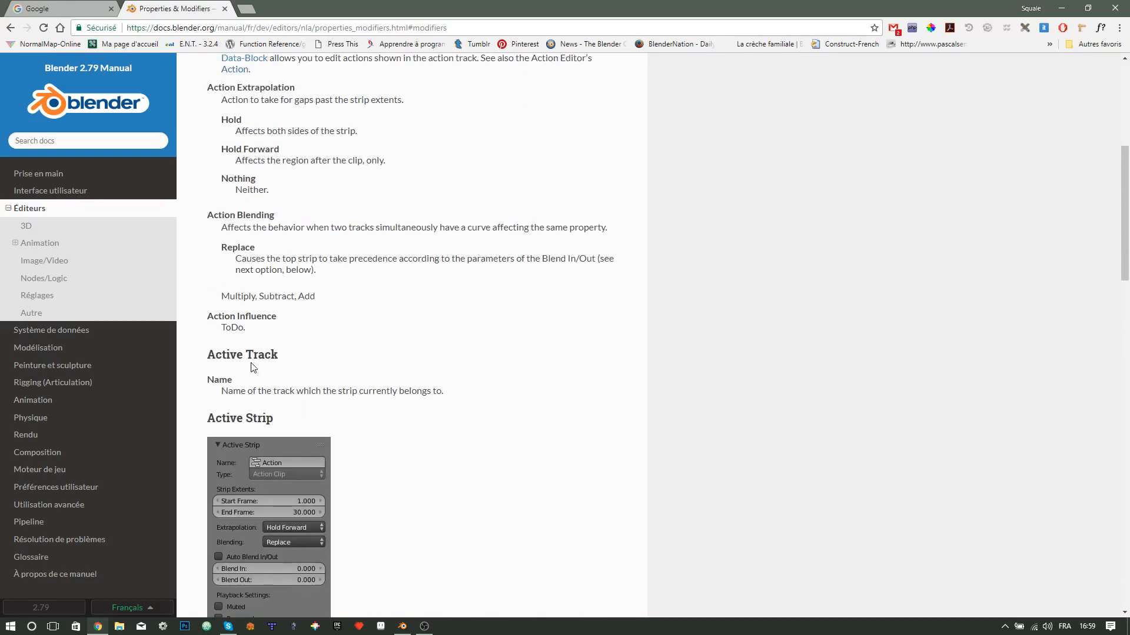
scroll(252, 341, "up", 3)
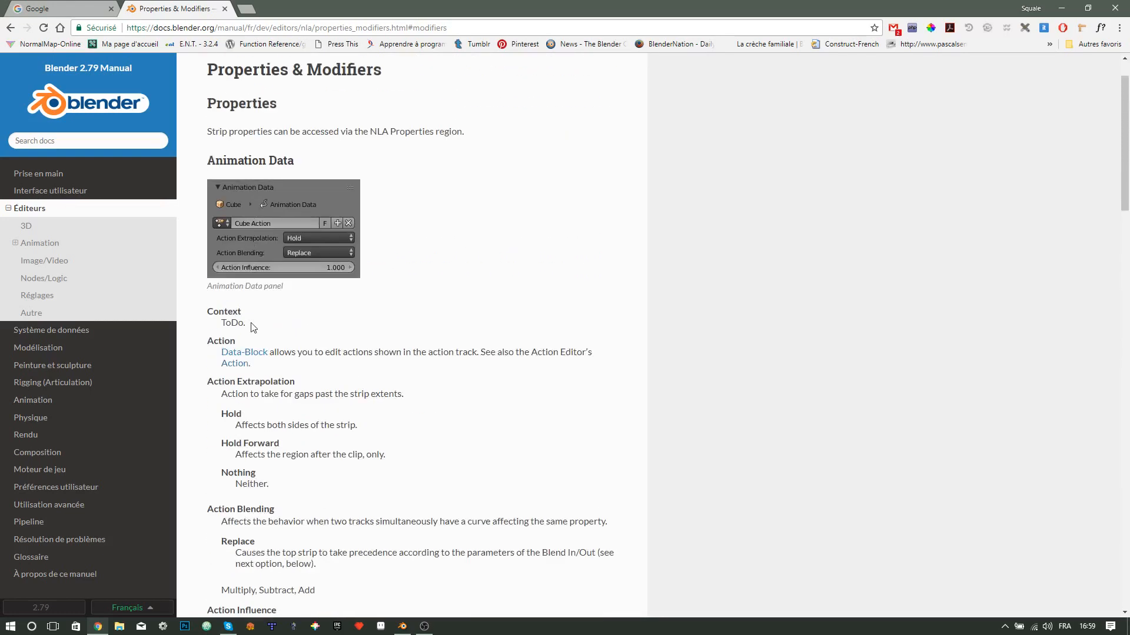
left_click(257, 353)
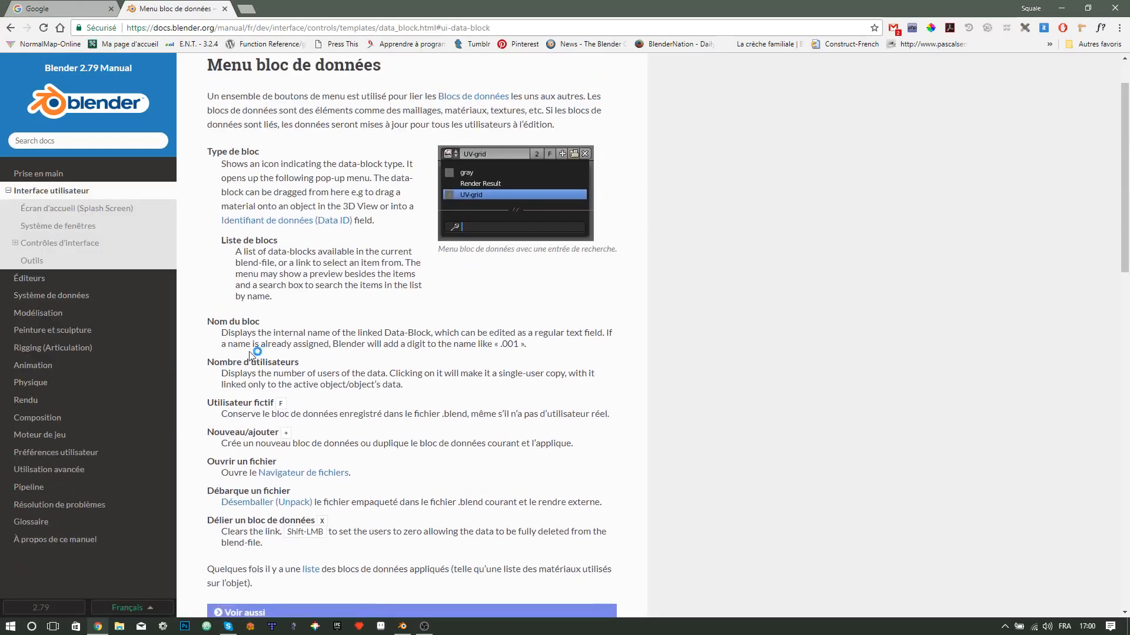
scroll(327, 344, "down", 7)
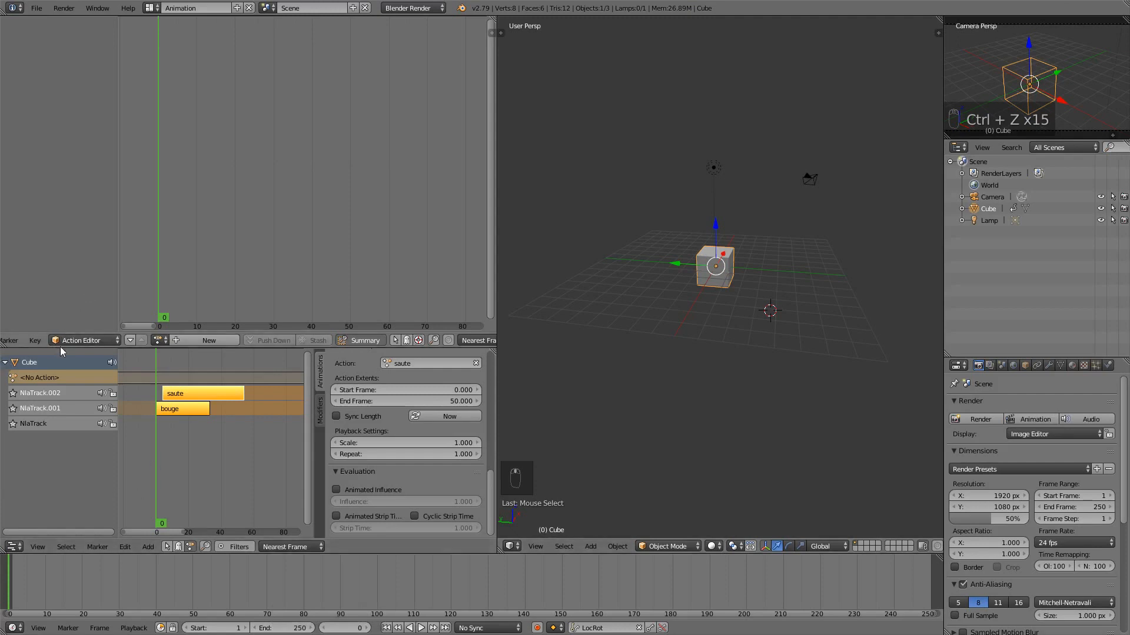
Step: Return to Blender and change the Action Editor area into a Graph Editor
scroll(60, 348, "up", 5)
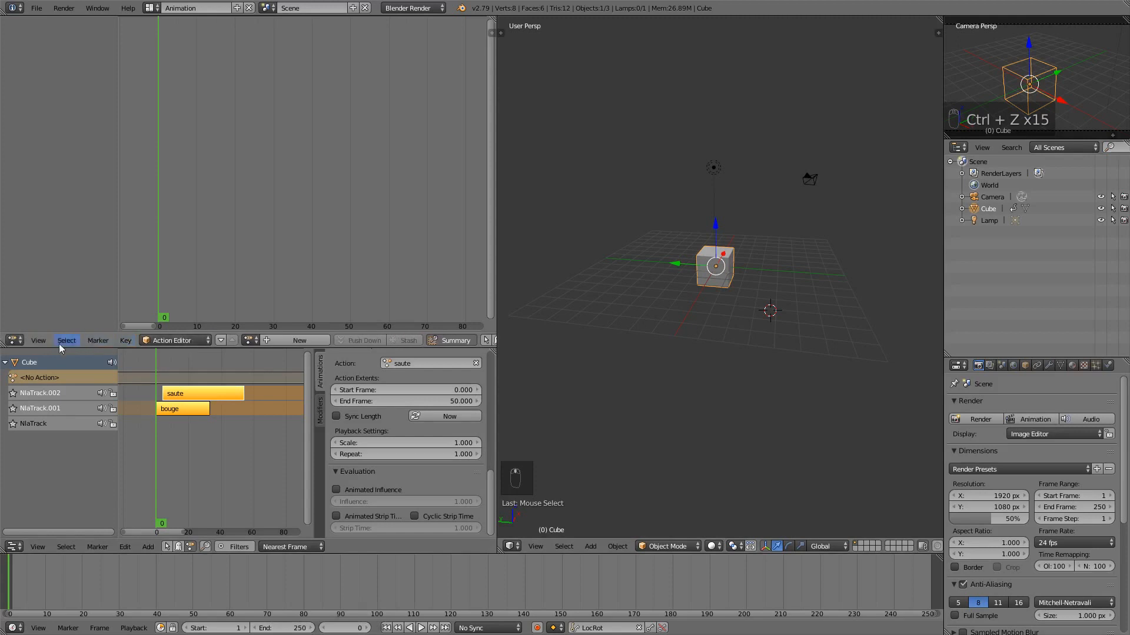
left_click(14, 341)
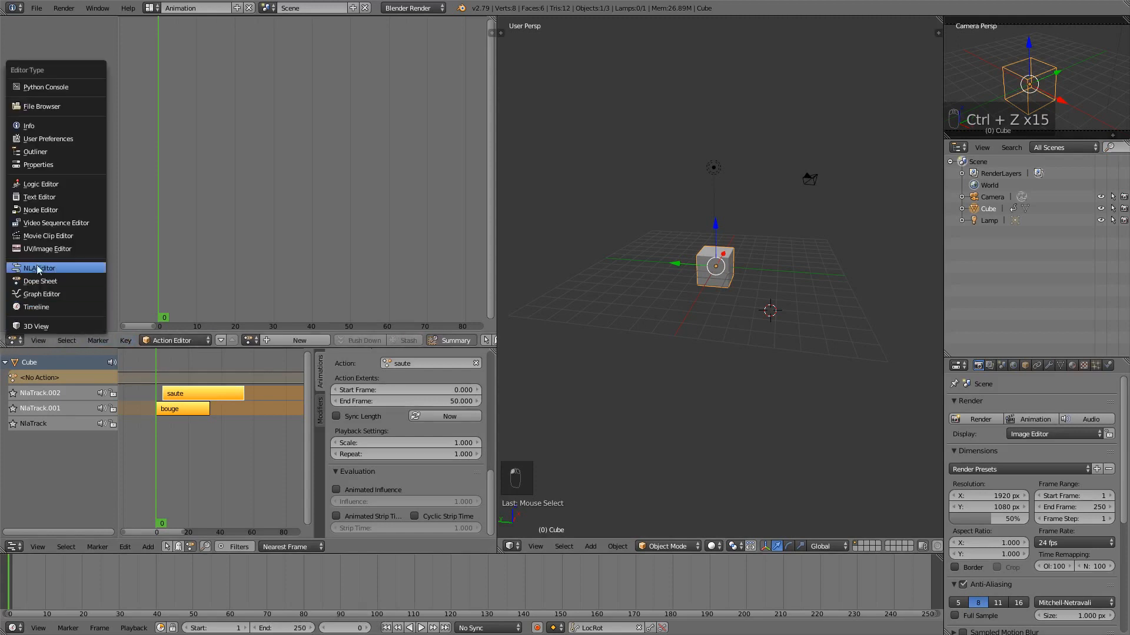
left_click(35, 294)
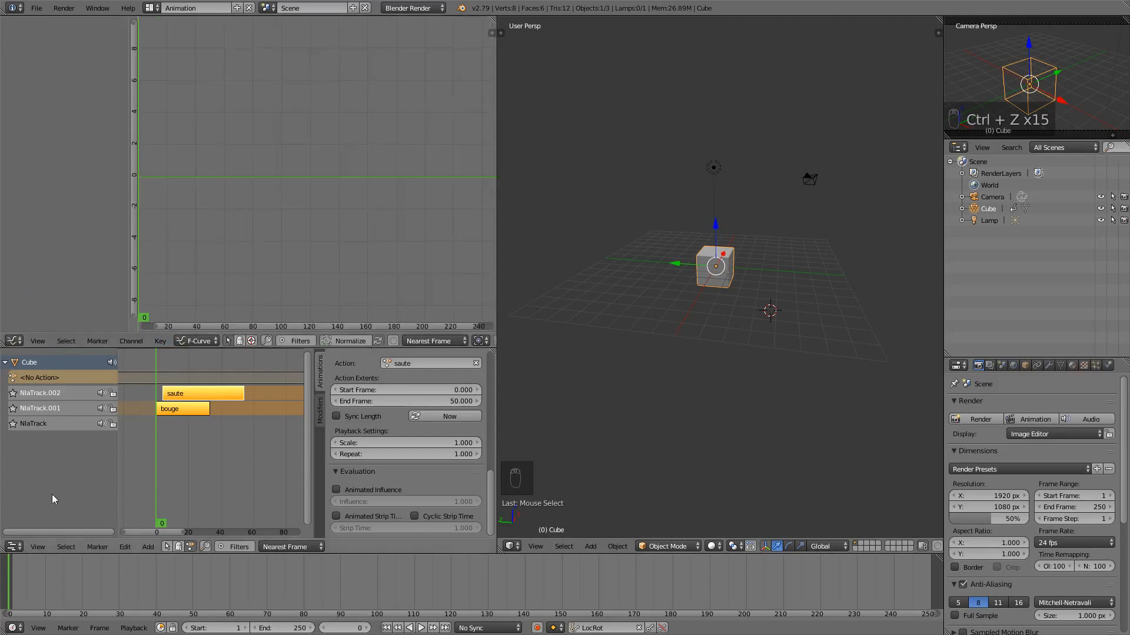
Step: Enter tweak mode on the bouge strip and inspect its LocRot curves, selecting the channel group and the raised keyframe
left_click(174, 409)
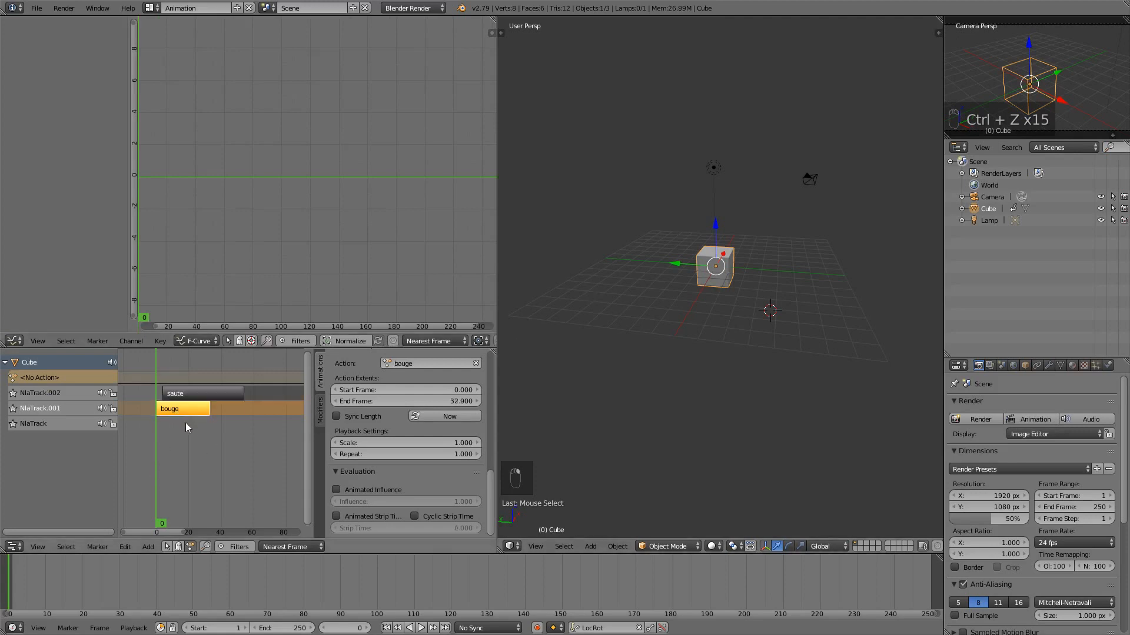
key("Tab")
middle_click_drag(169, 223, 225, 182)
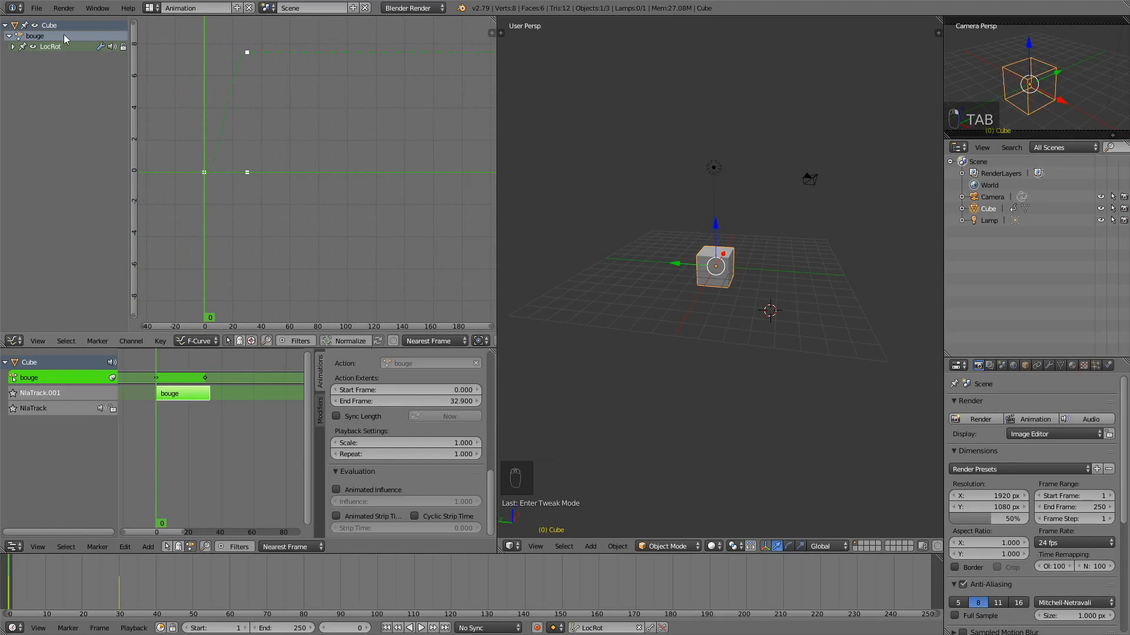
left_click(59, 50)
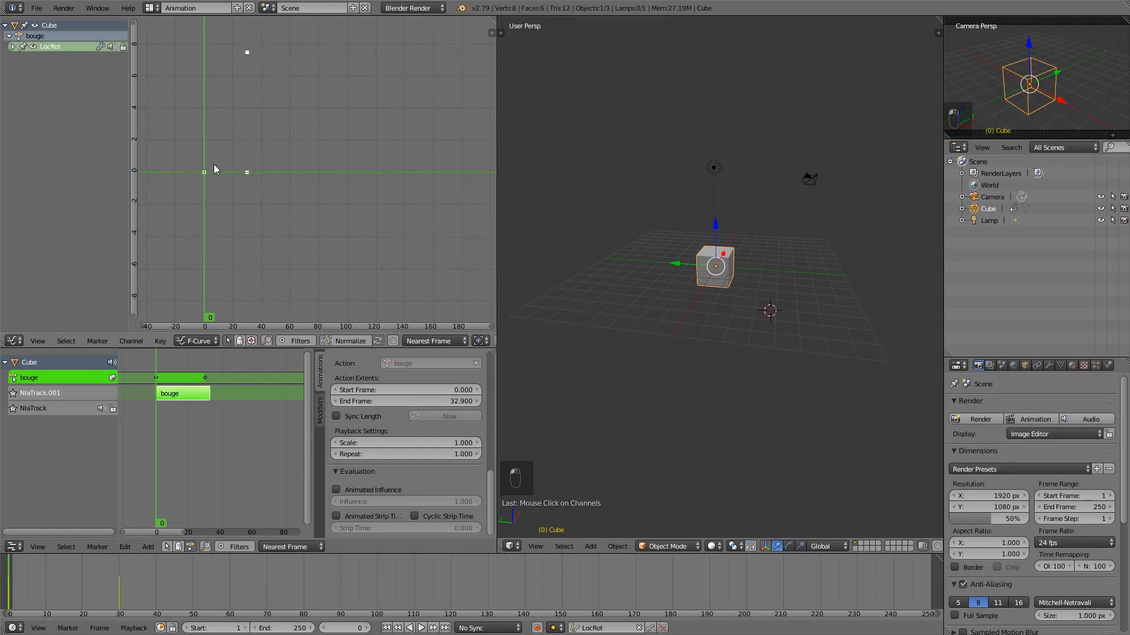
left_click(246, 53)
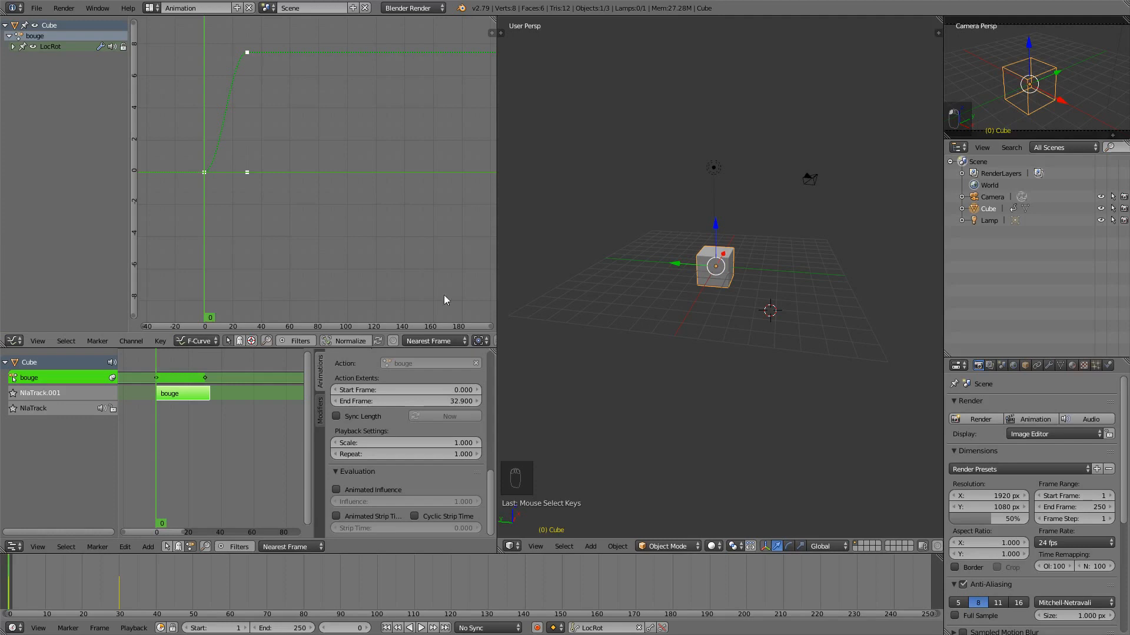
Step: Leave tweak mode, reselect the bouge strip, and review its Active Strip, Action Clip and Evaluation properties
scroll(454, 456, "up", 6)
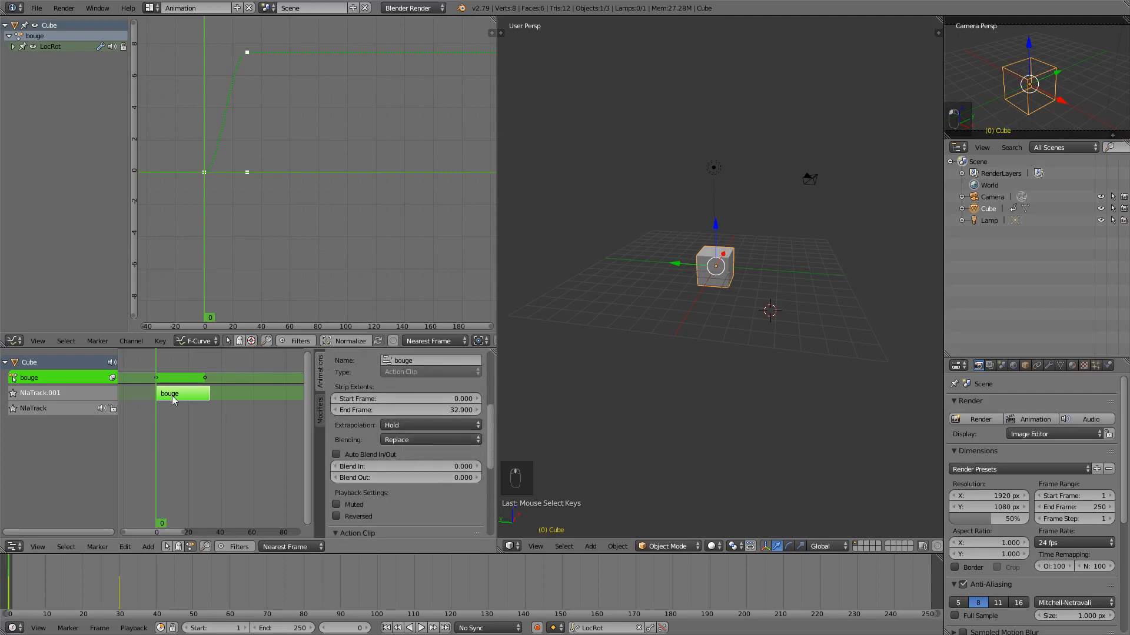
key("Tab")
left_click(183, 411)
scroll(443, 471, "down", 6)
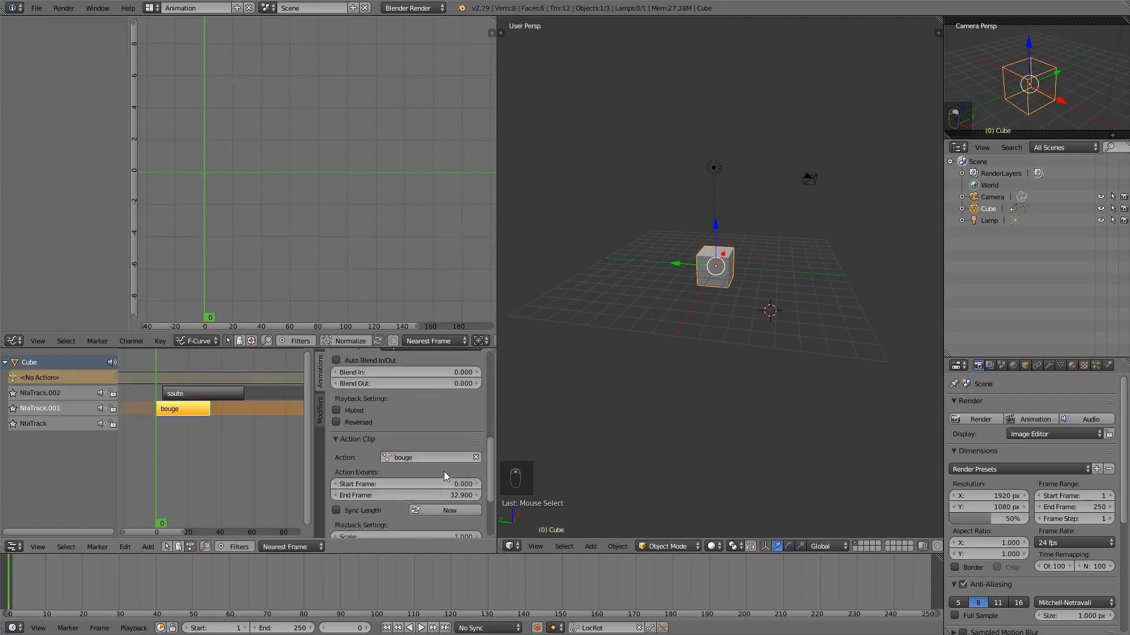
scroll(439, 473, "up", 6)
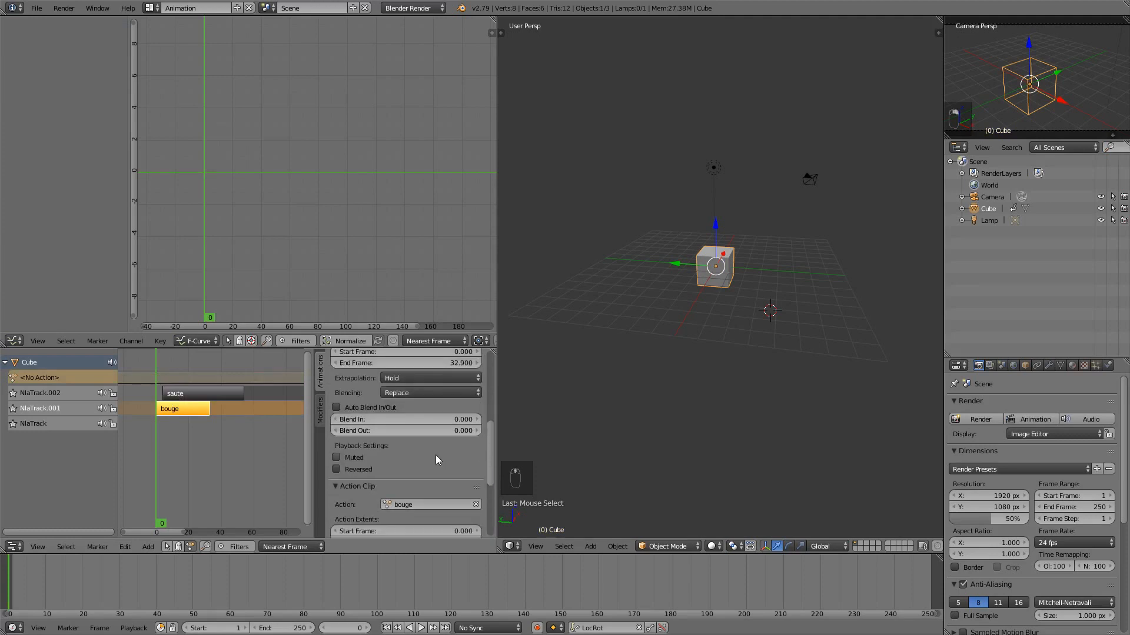
scroll(435, 455, "down", 3)
scroll(437, 465, "down", 4)
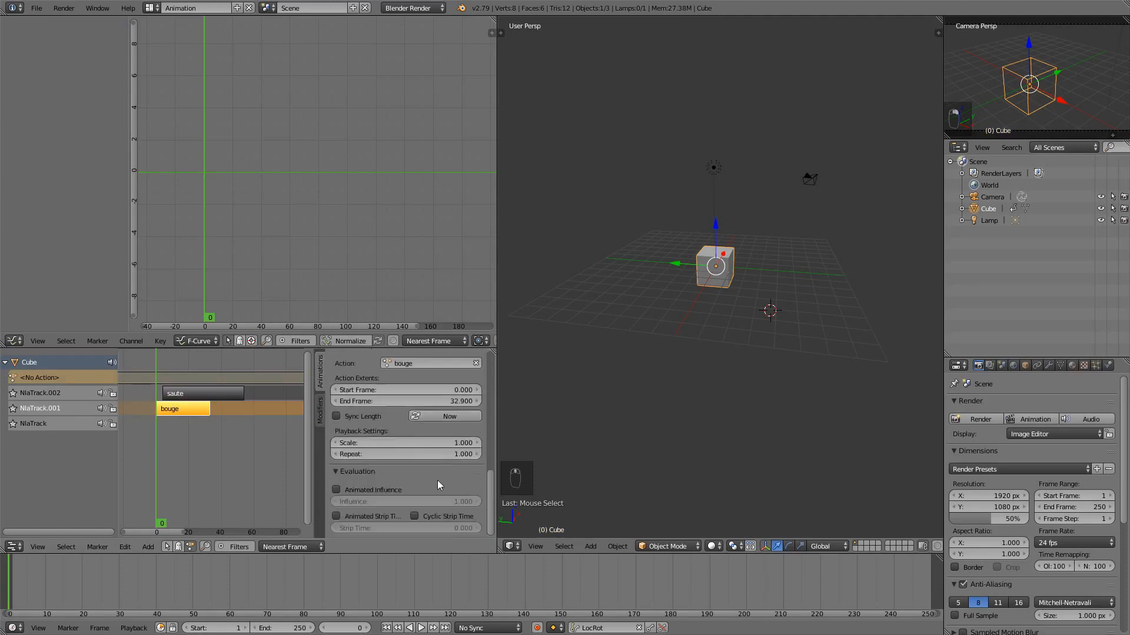
scroll(413, 485, "up", 5)
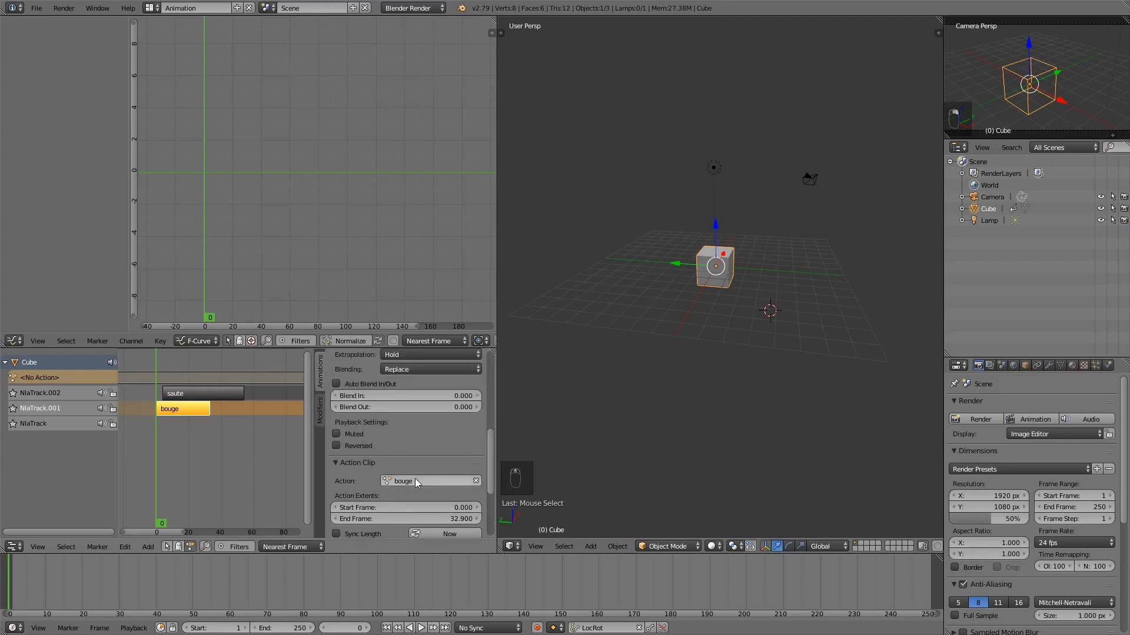
scroll(423, 463, "up", 3)
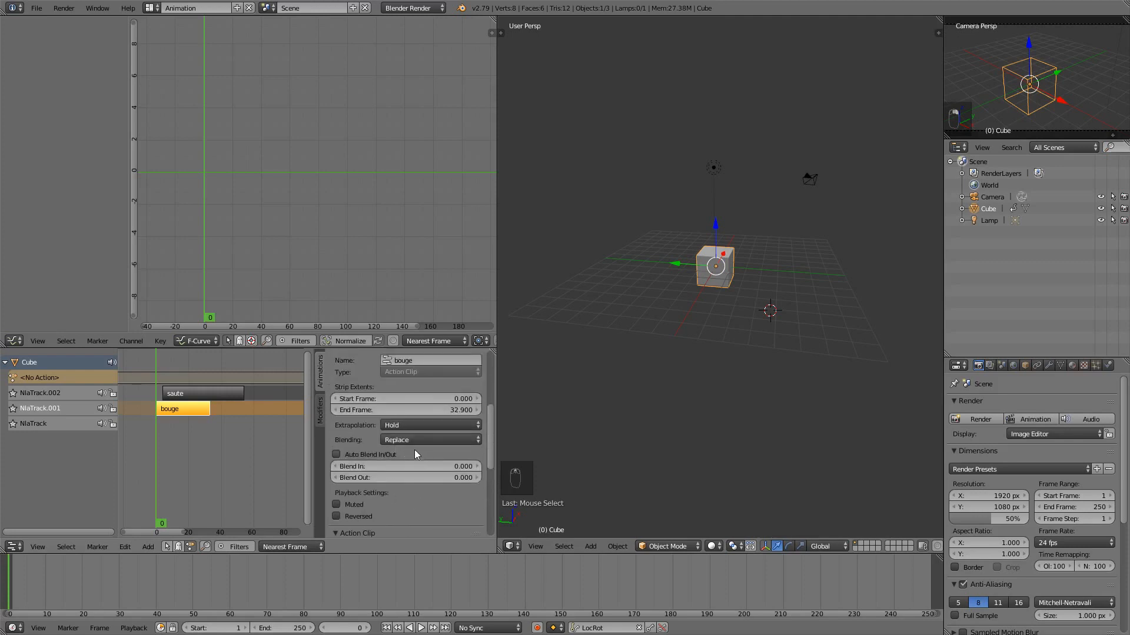
scroll(416, 449, "down", 8)
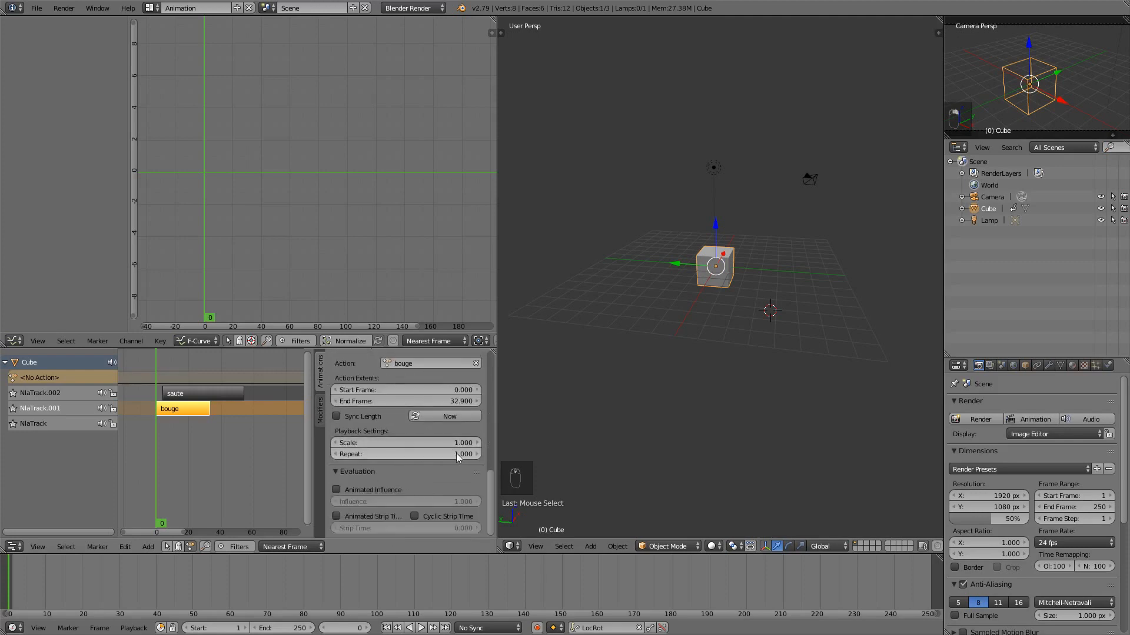
Step: Set the bouge strip's Repeat to 5 and preview the looping animation
left_click_drag(457, 453, 478, 456)
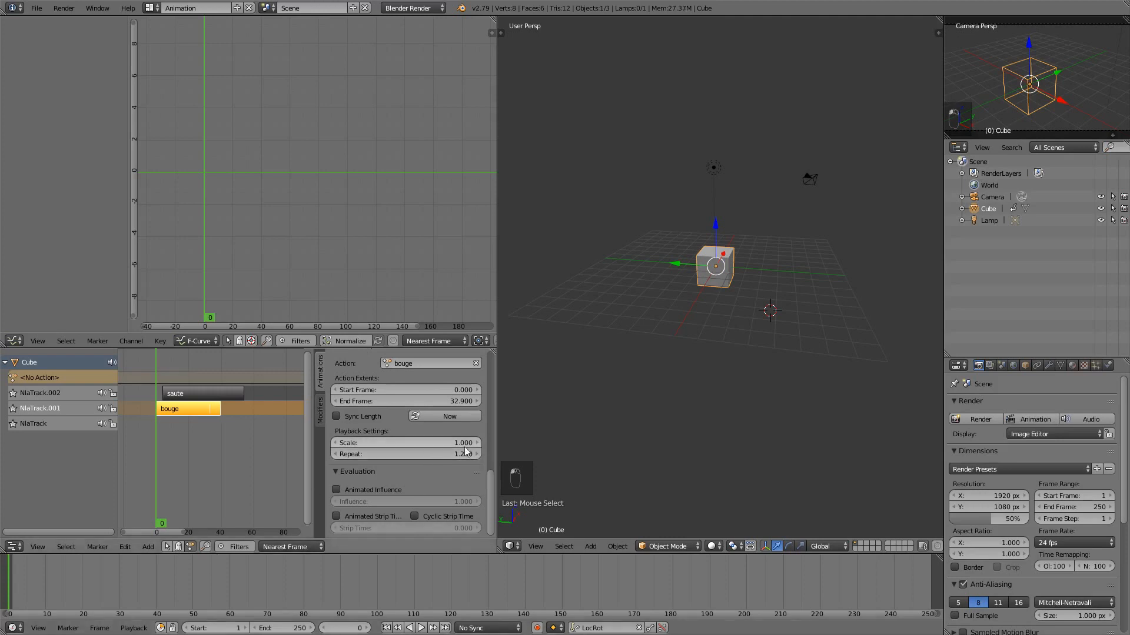
left_click(422, 450)
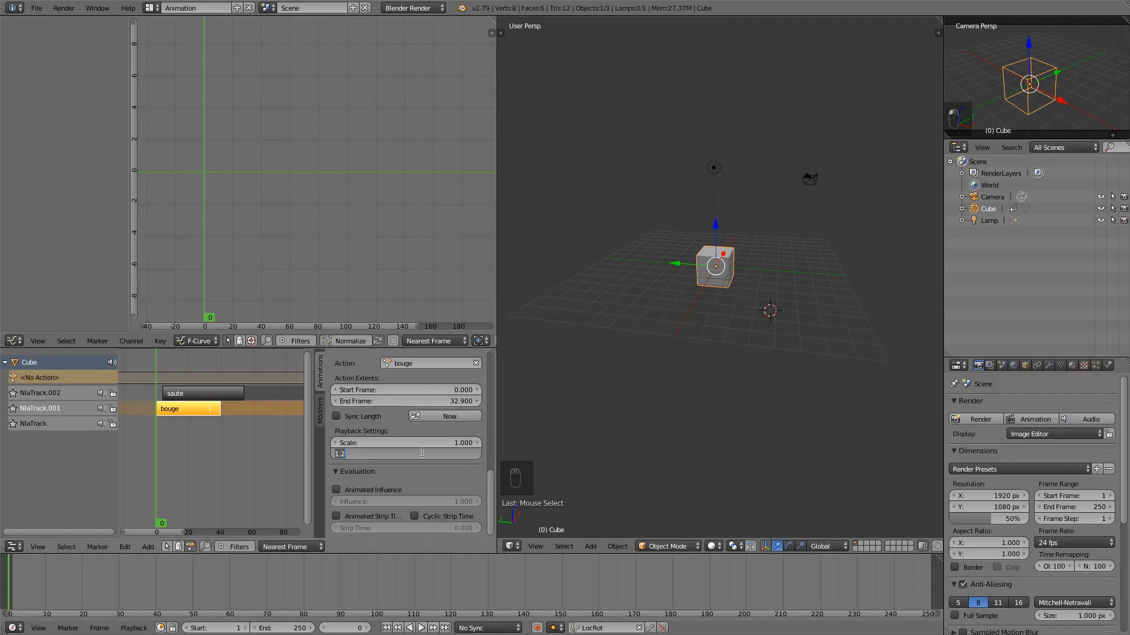
key("Return")
left_click(435, 453)
type("5")
key("Return")
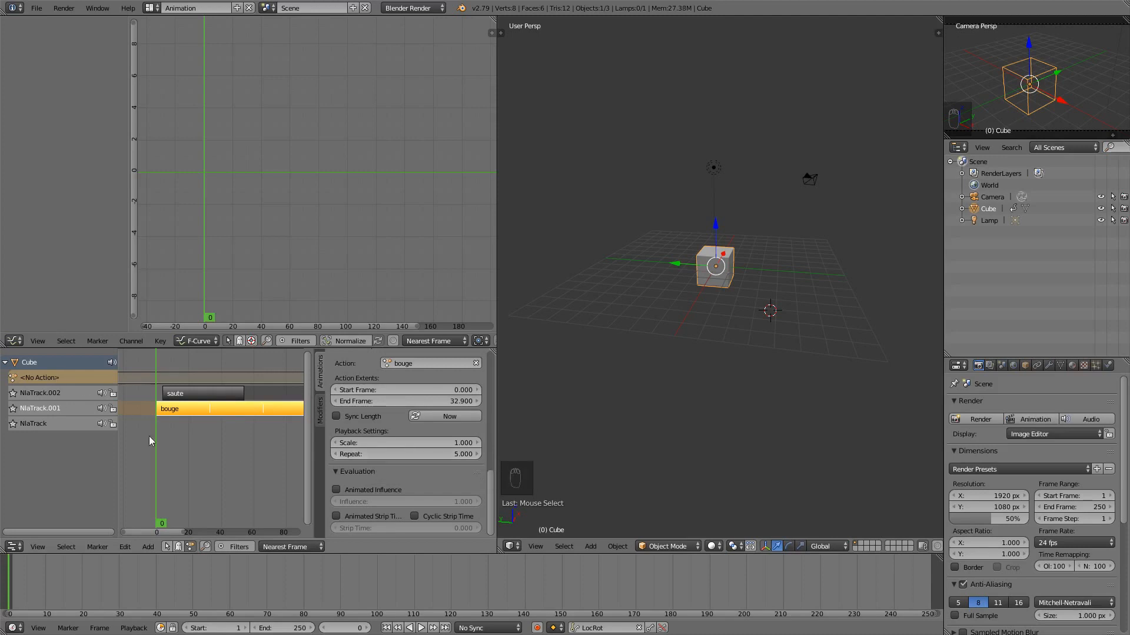
key("alt+a")
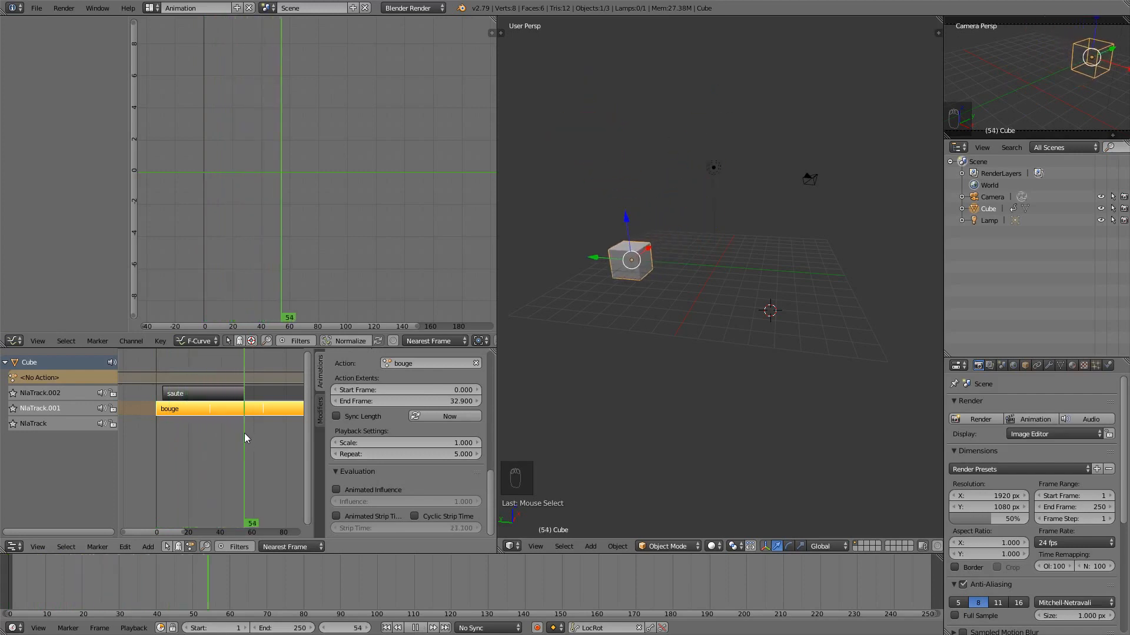
key("alt+a")
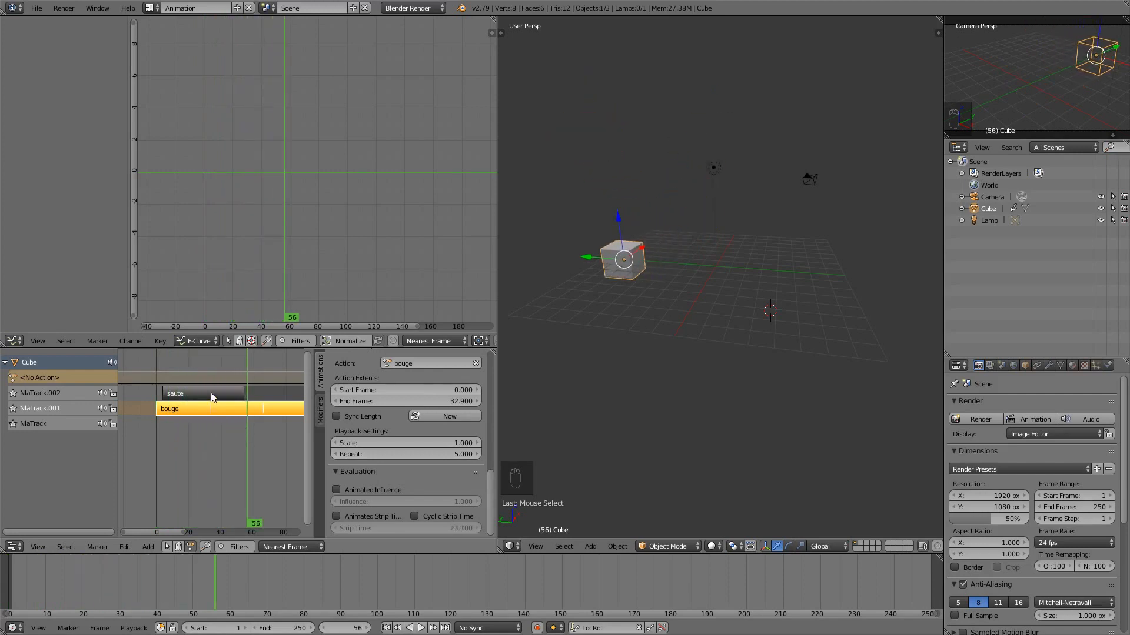
Step: Delete the saute strip from NlaTrack.002 and play the animation with only the bouge strip
right_click(212, 393)
key("x")
key("shift+alt+a")
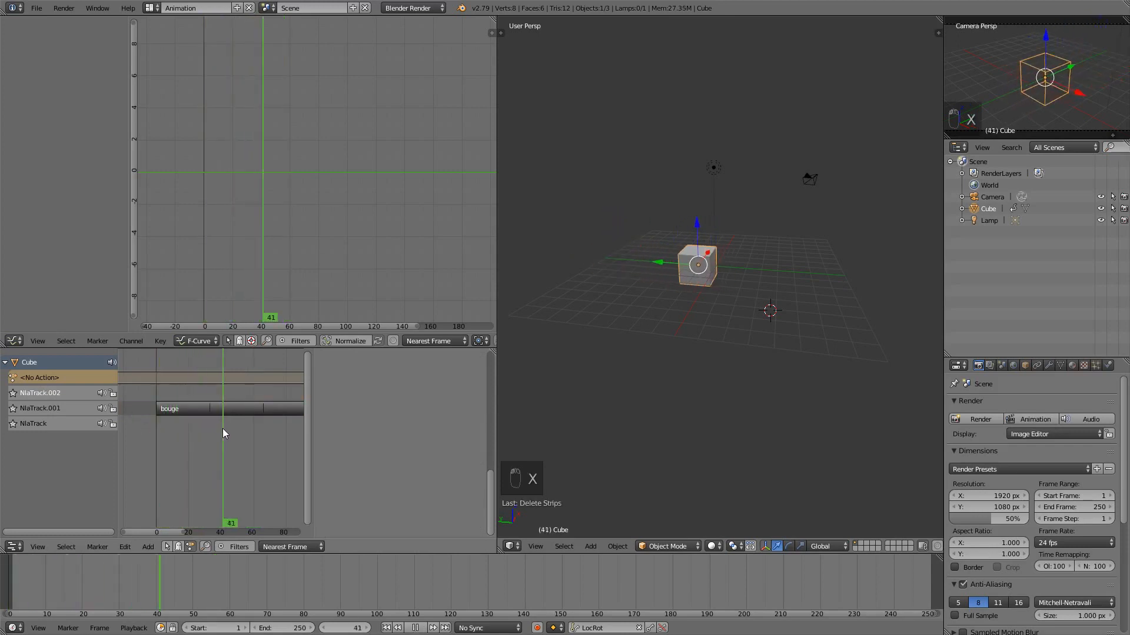
Step: Set the bouge strip's Scale to 2 and scrub from the strip's start to frame 66 to check its timing
right_click(189, 411)
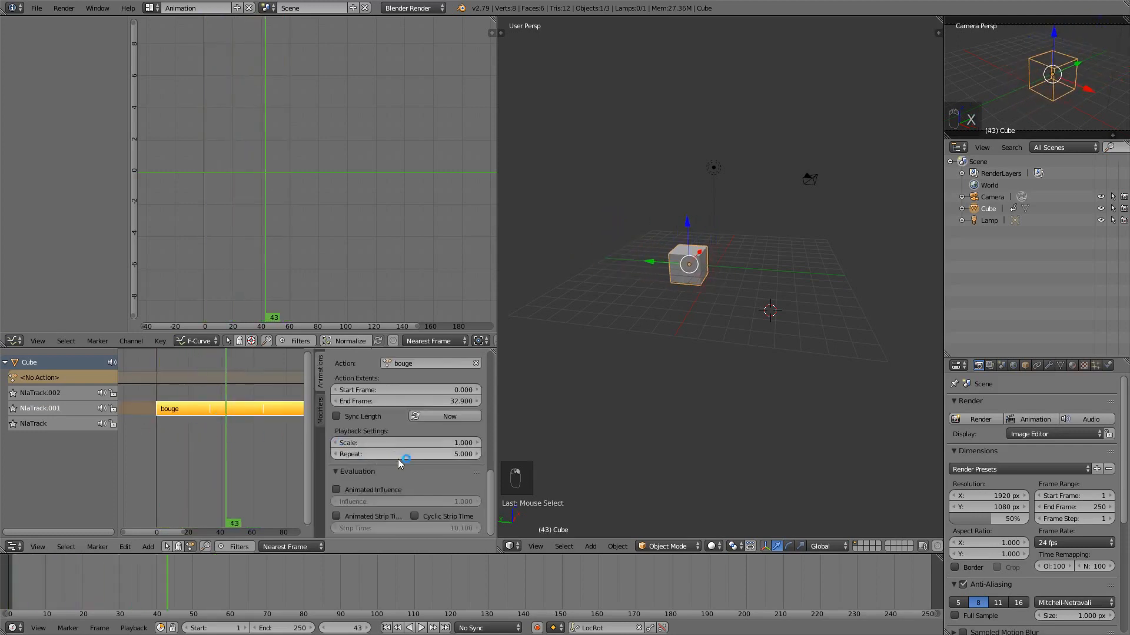
scroll(383, 471, "up", 3)
scroll(383, 471, "down", 3)
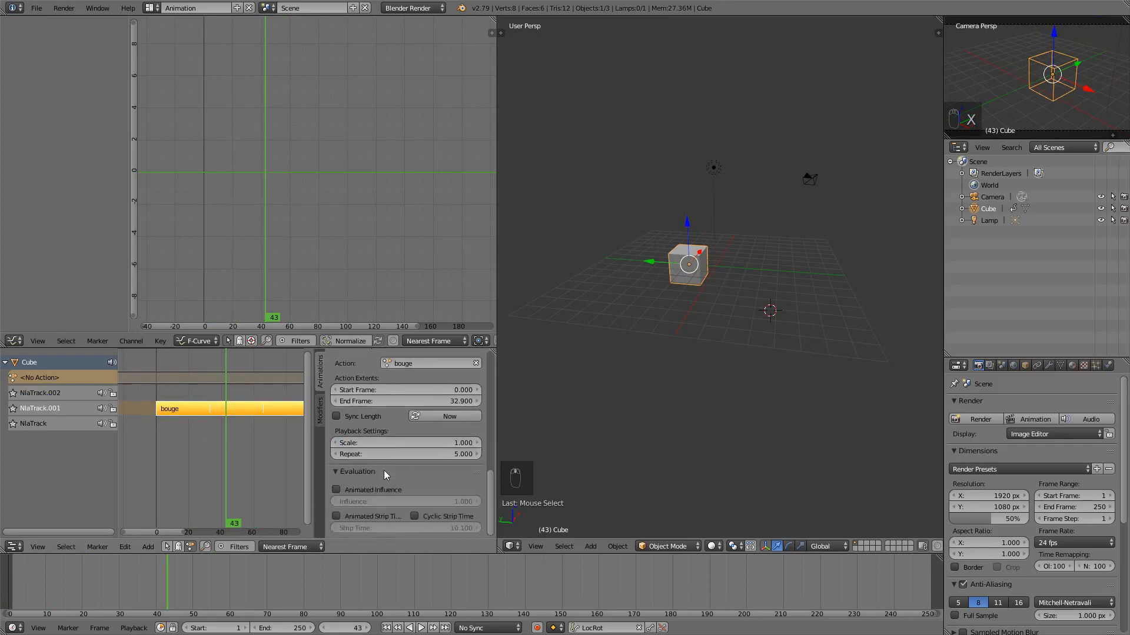
left_click(415, 443)
type("2")
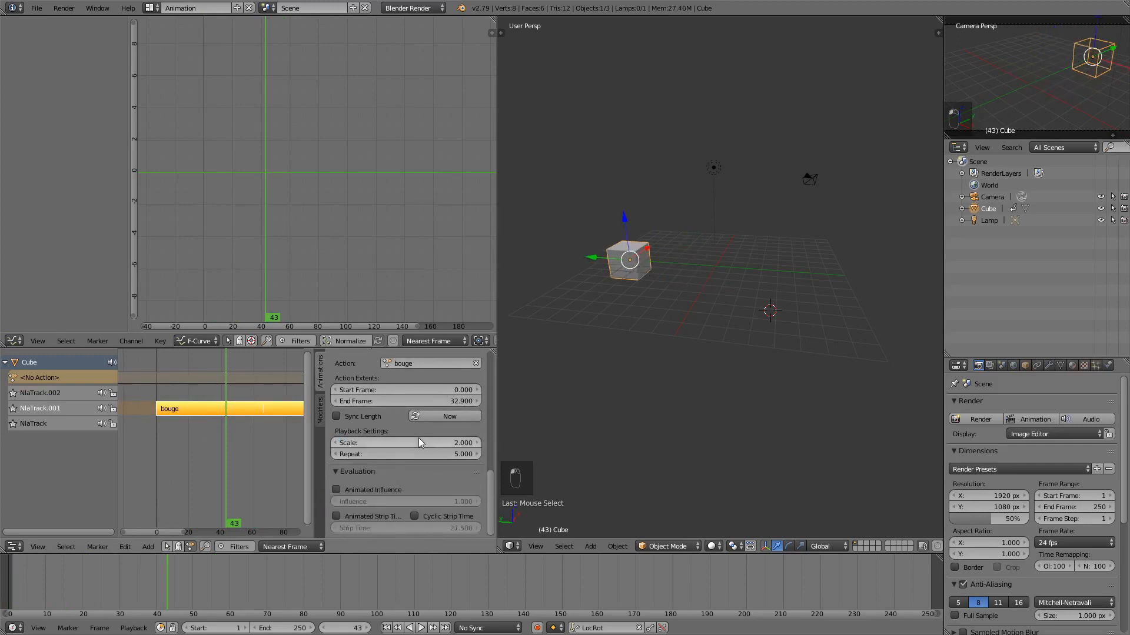
key("Return")
left_click_drag(157, 434, 263, 428)
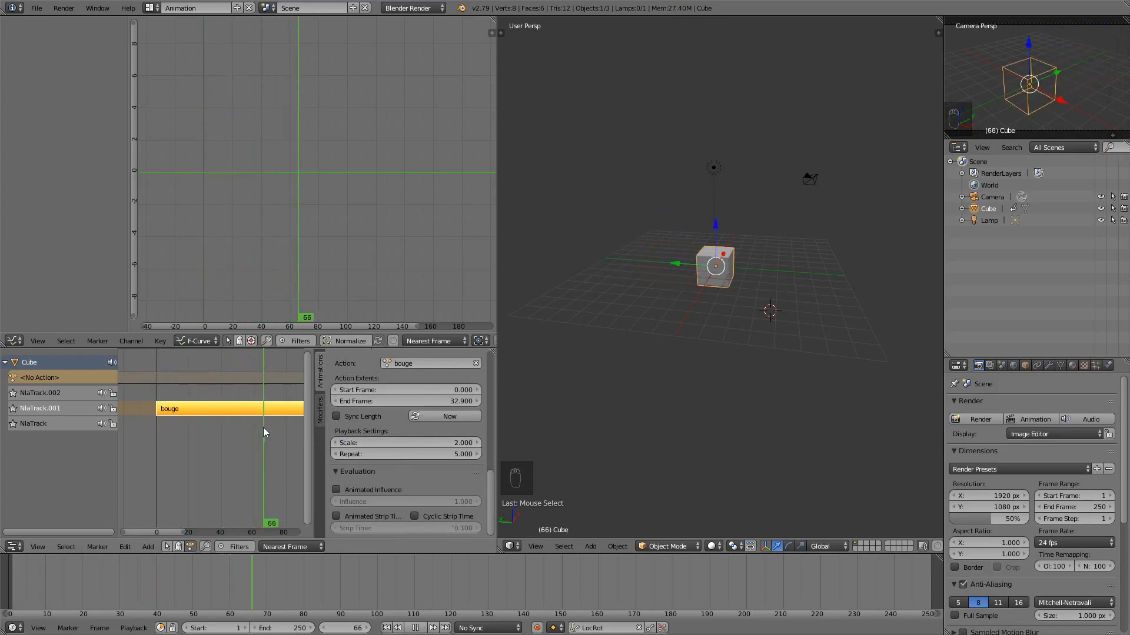
Step: Set the bouge strip's Scale back to 1 and scrub the playhead back to frame 0
left_click(380, 444)
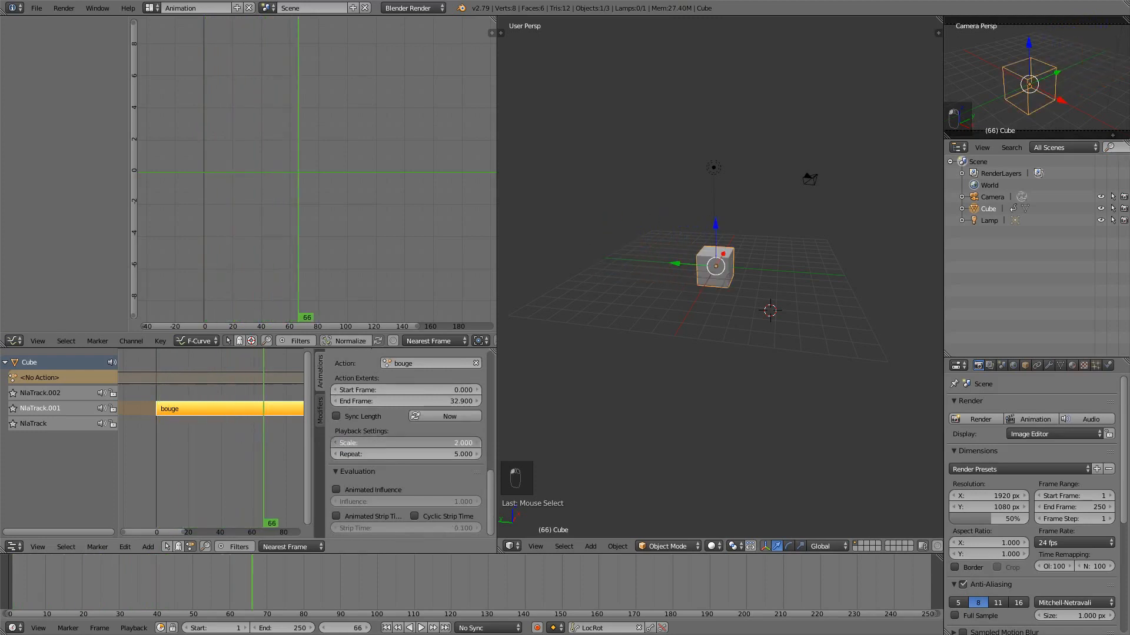
type("1")
key("Return")
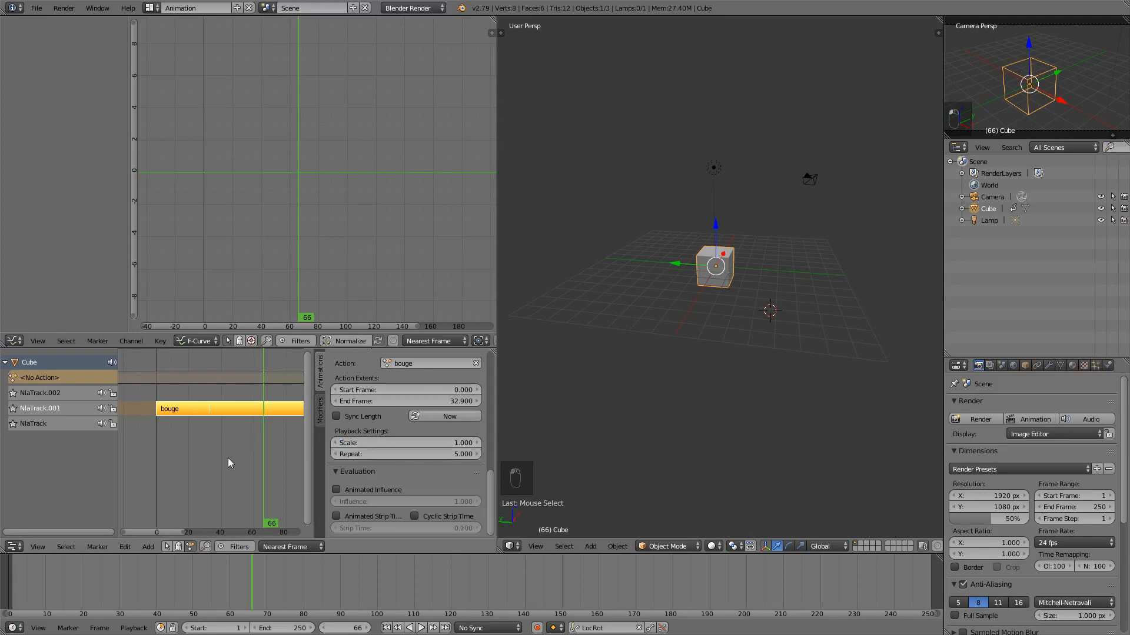
middle_click_drag(227, 458, 141, 440)
scroll(141, 440, "down", 1)
scroll(178, 465, "down", 1)
left_click_drag(193, 452, 126, 439)
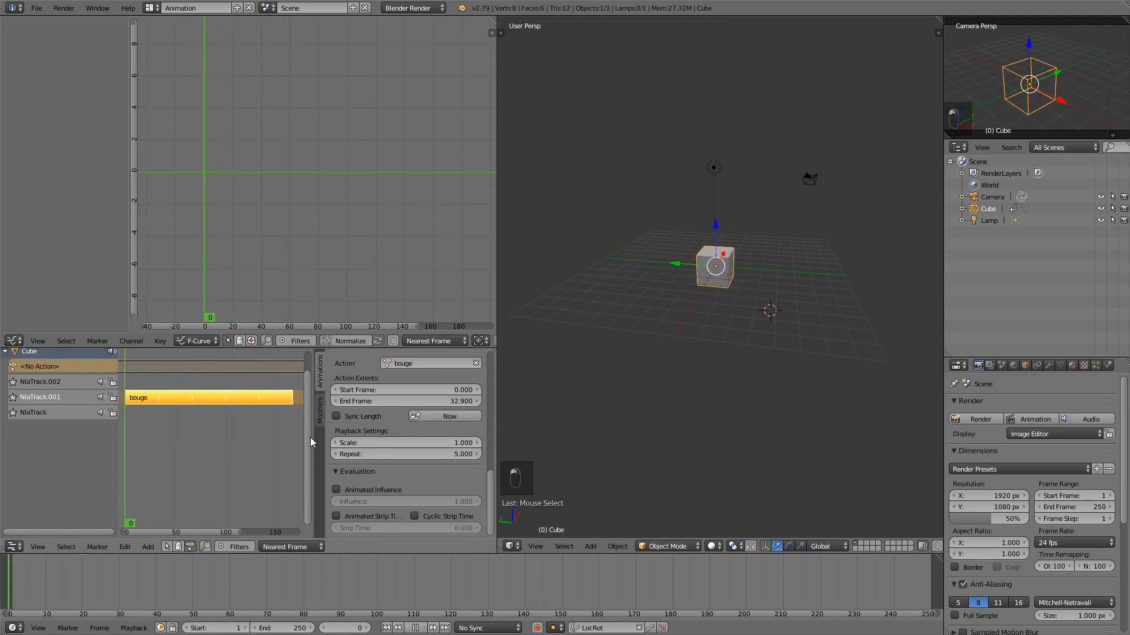
Step: Stretch the bouge strip by setting its playback Scale to 2
left_click(477, 443)
left_click(458, 446)
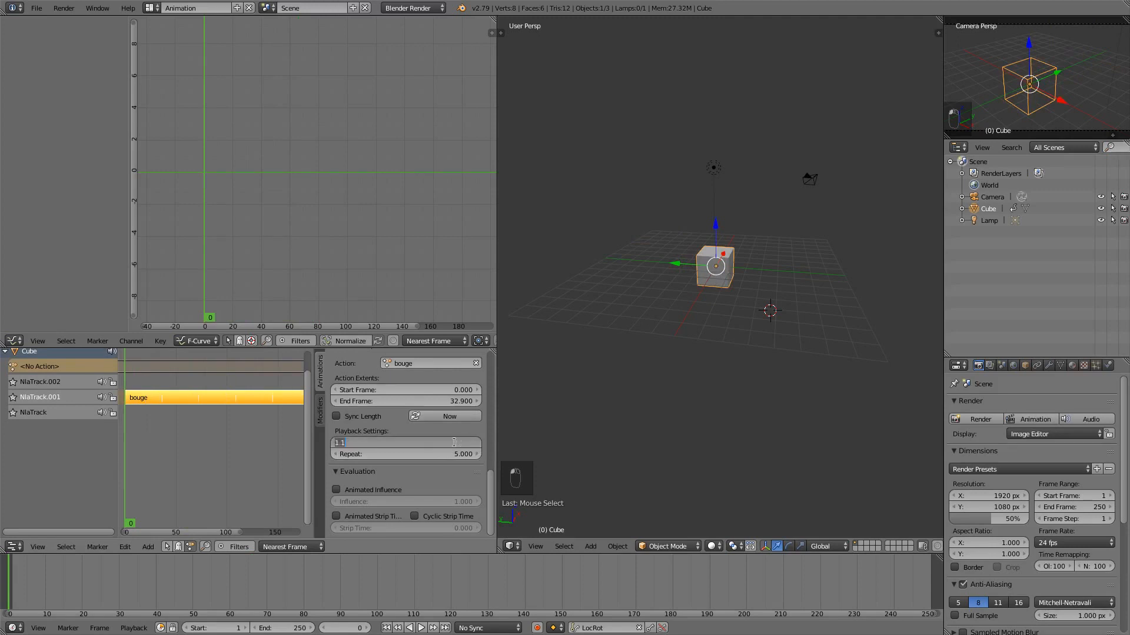
type("2")
key("Return")
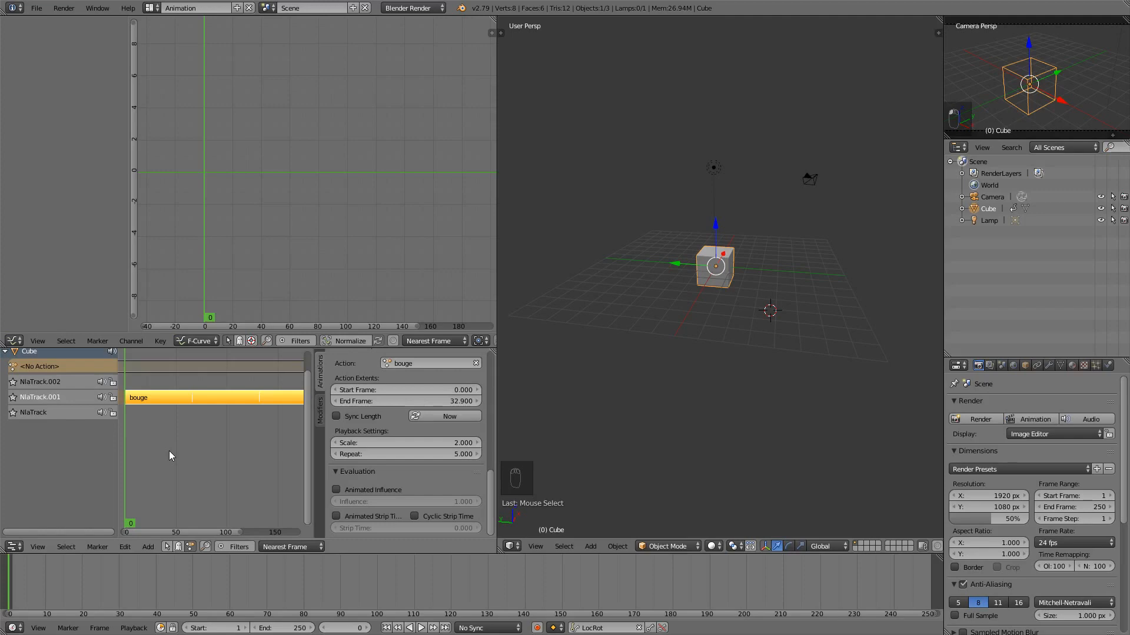
key("super")
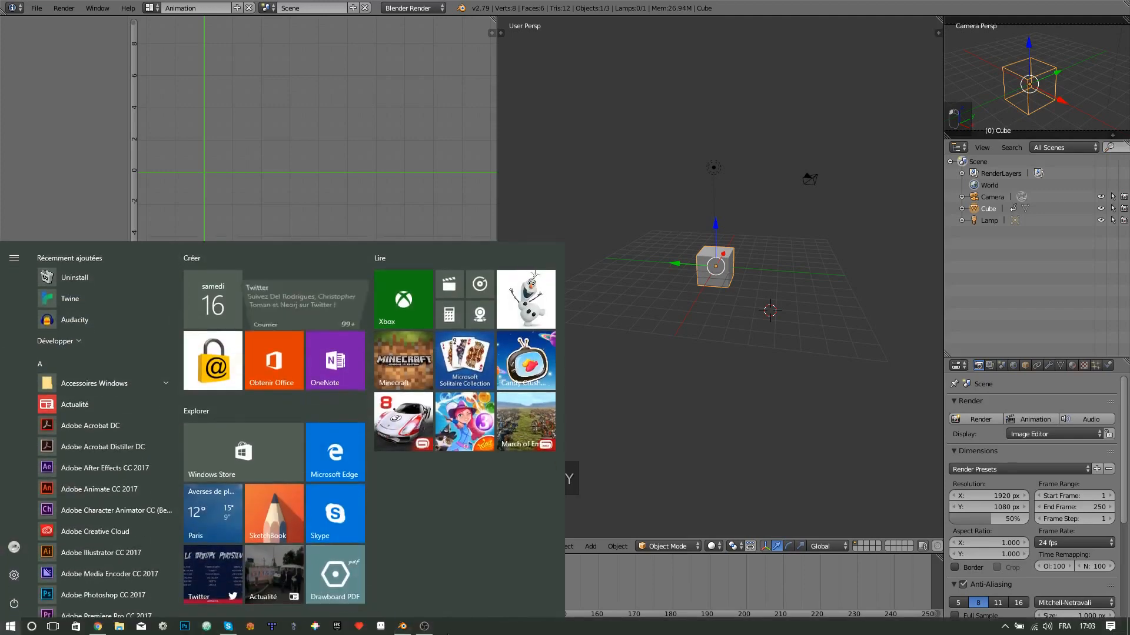
left_click(421, 630)
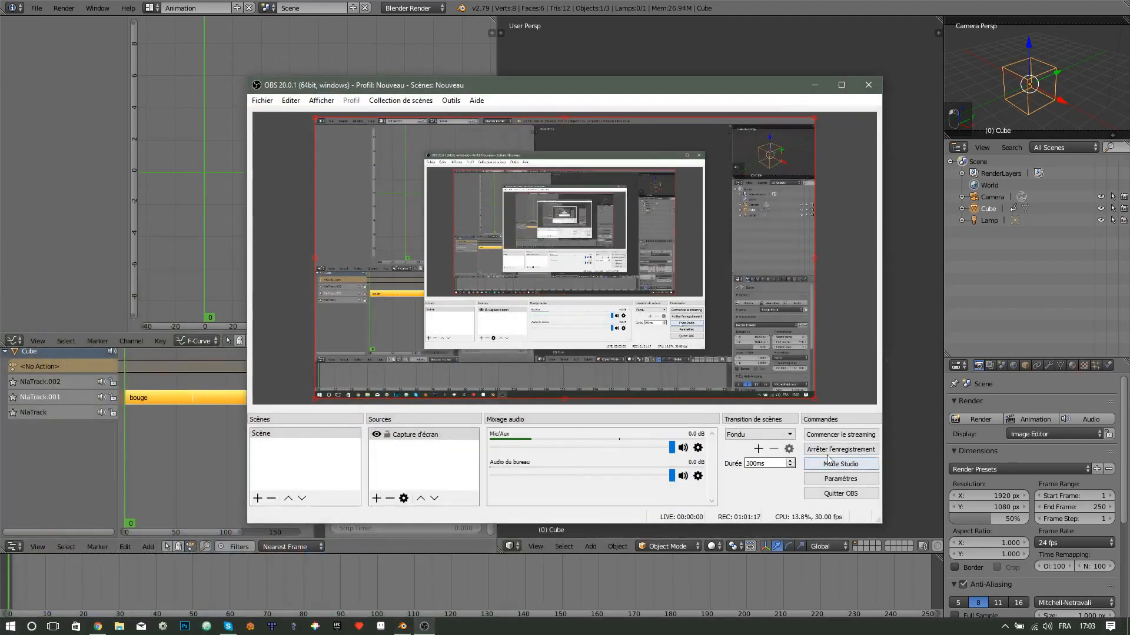